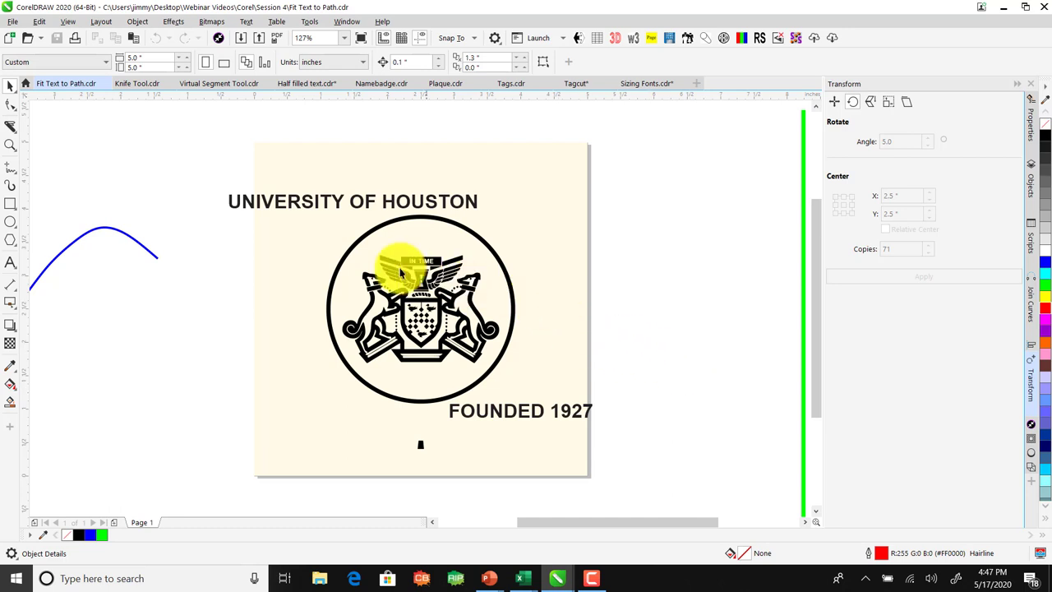
# Step: Fit the text UNIVERSITY OF HOUSTON to the circle around the crest
pyautogui.click(325, 209)
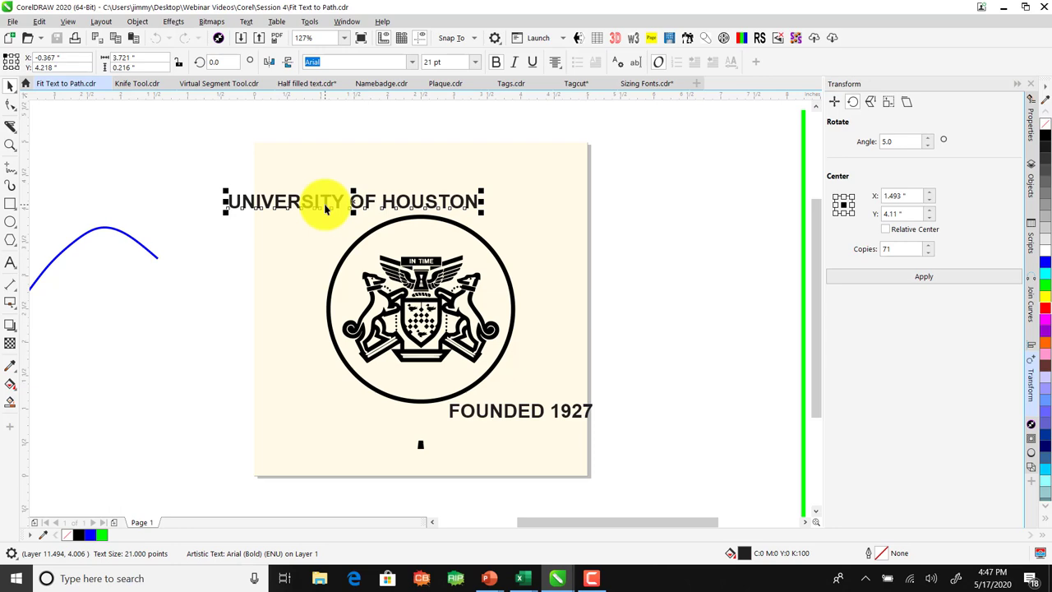
pyautogui.keyDown('shift'); pyautogui.click(396, 220); pyautogui.keyUp('shift')
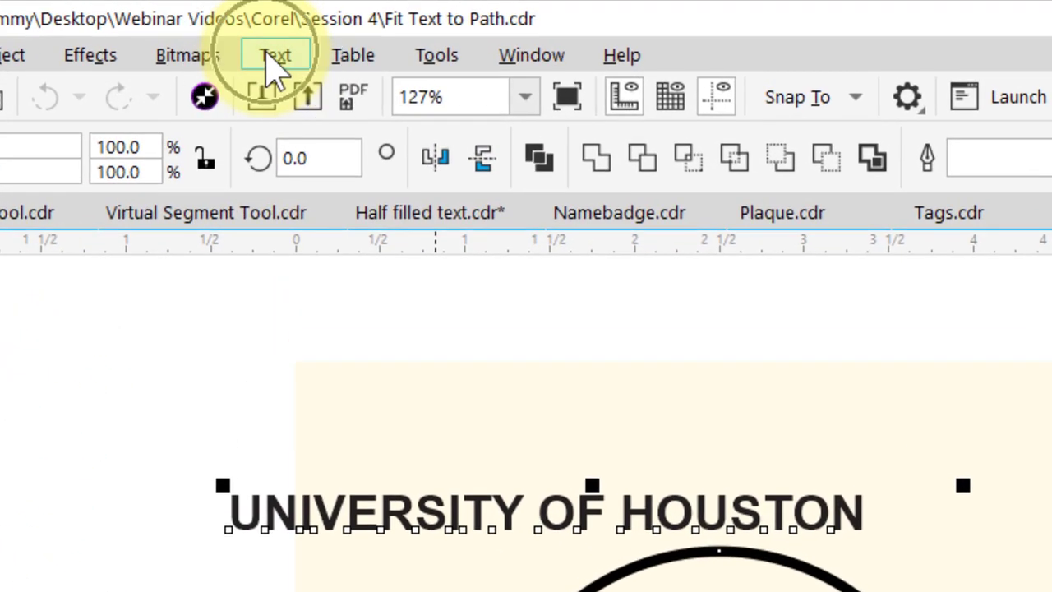
pyautogui.click(264, 45)
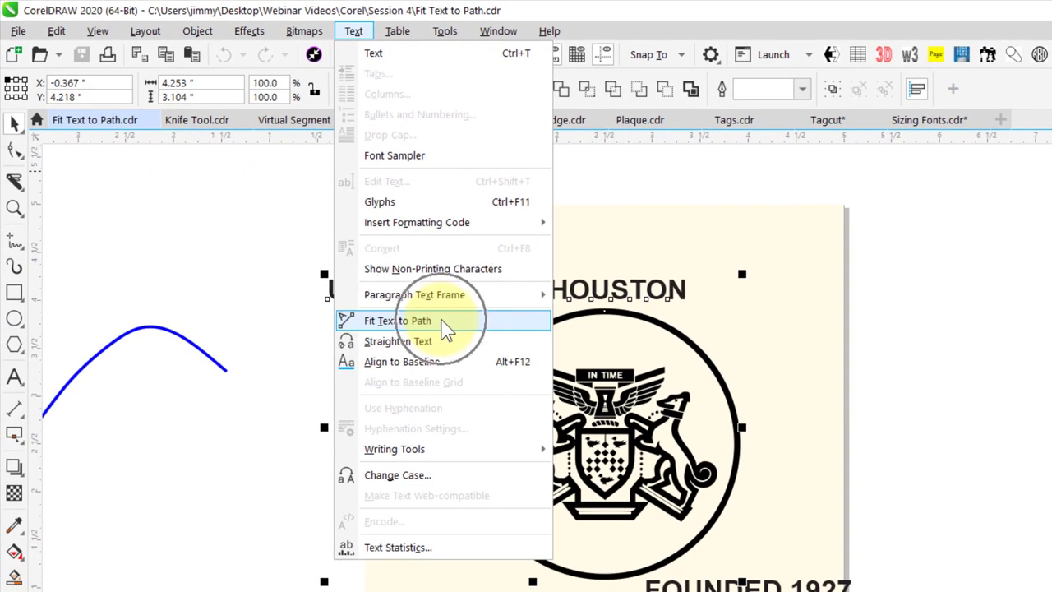
pyautogui.click(445, 327)
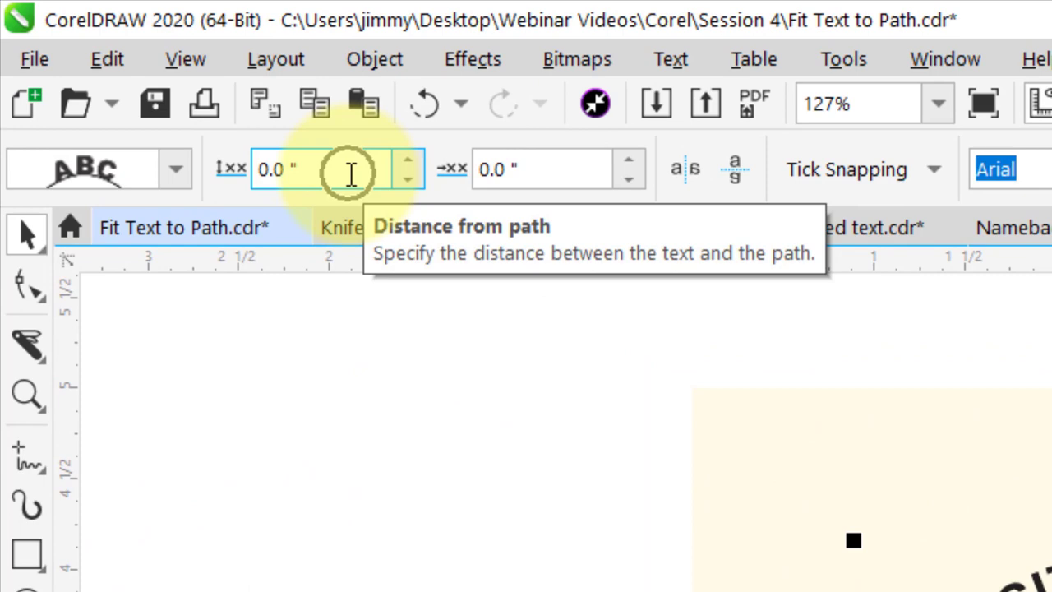
# Step: Set the distance of UNIVERSITY OF HOUSTON from the circle to 0.2" and deselect the text
pyautogui.click(408, 160)
pyautogui.click(408, 160)
pyautogui.click(408, 160)
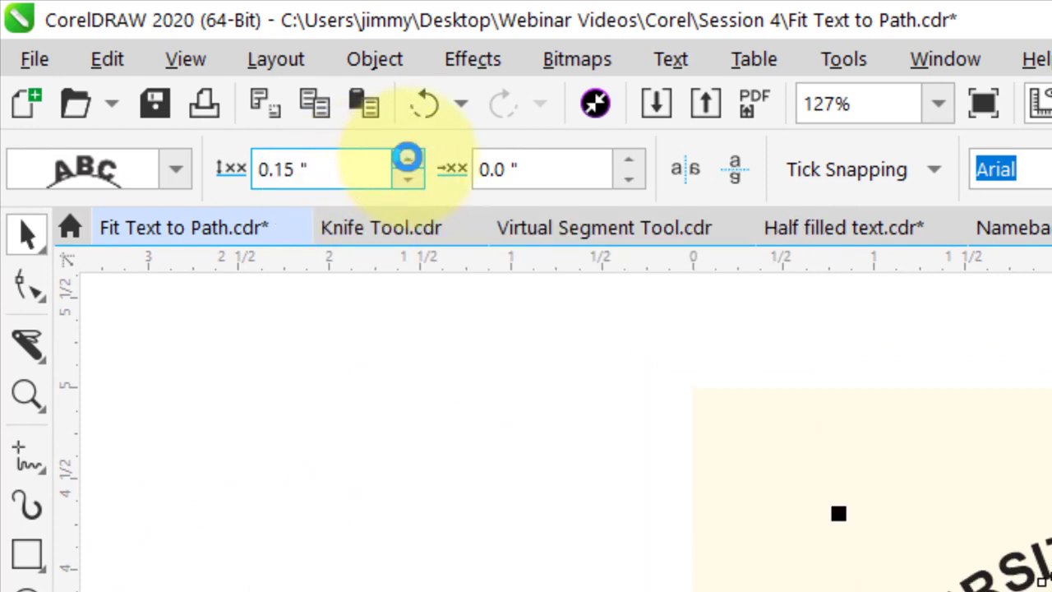
pyautogui.click(408, 160)
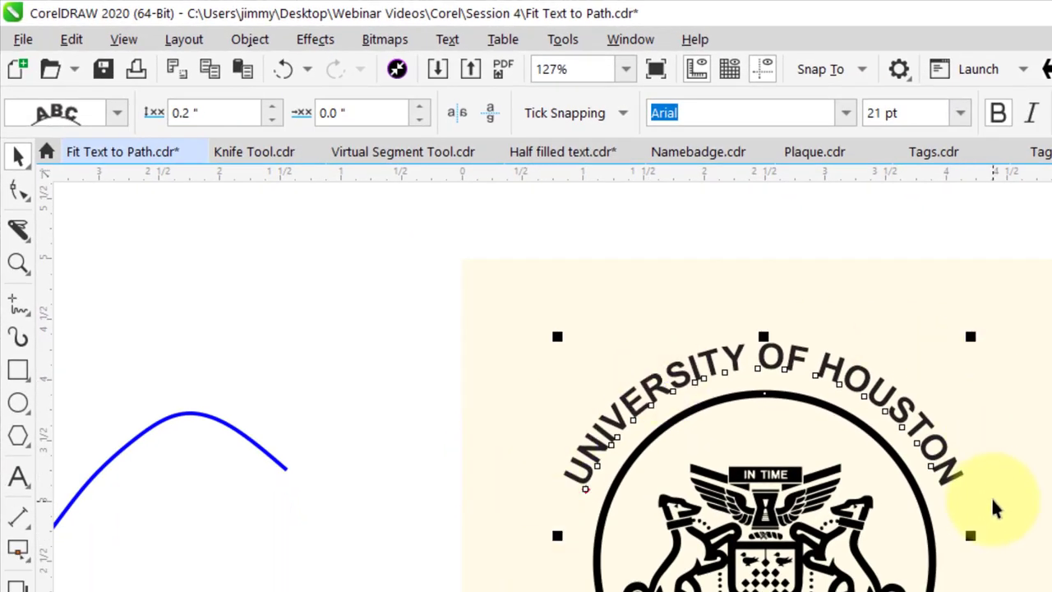
pyautogui.click(525, 406)
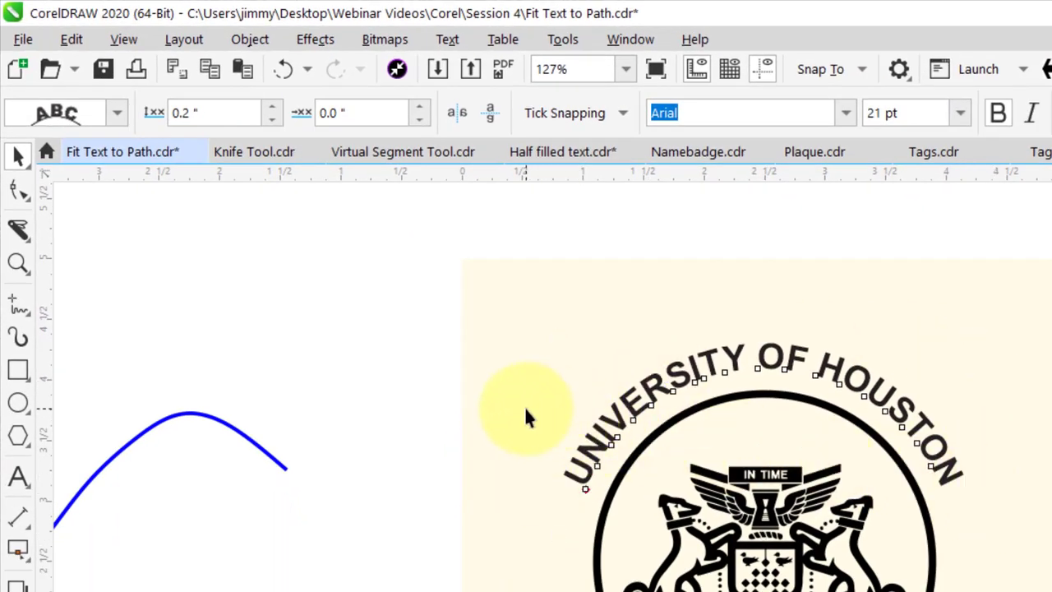
# Step: Widen the letter spacing of UNIVERSITY OF HOUSTON with the Shape tool so it spans the circle's upper half
pyautogui.click(18, 189)
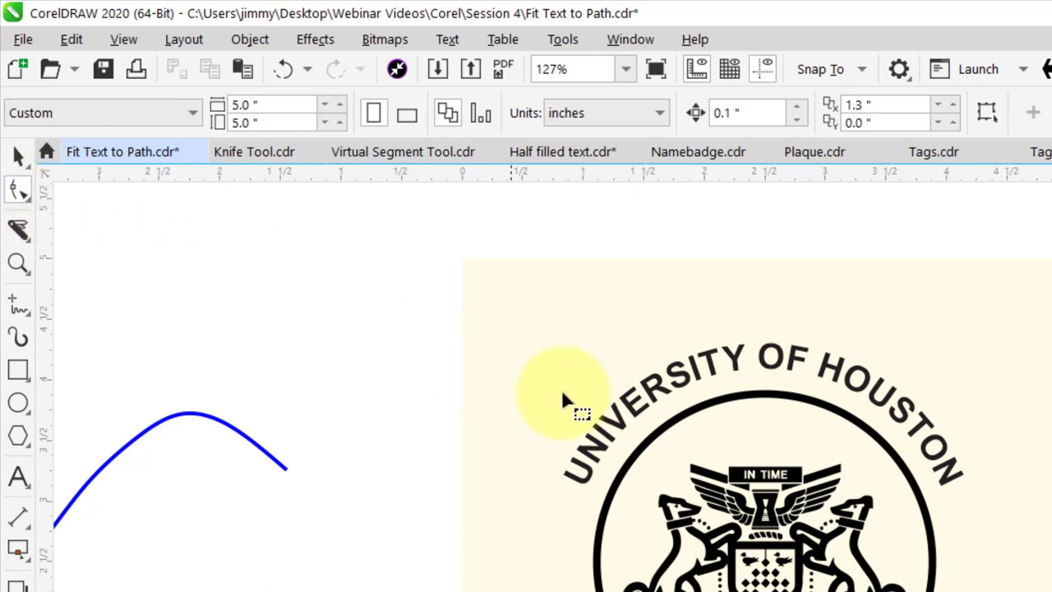
pyautogui.click(626, 417)
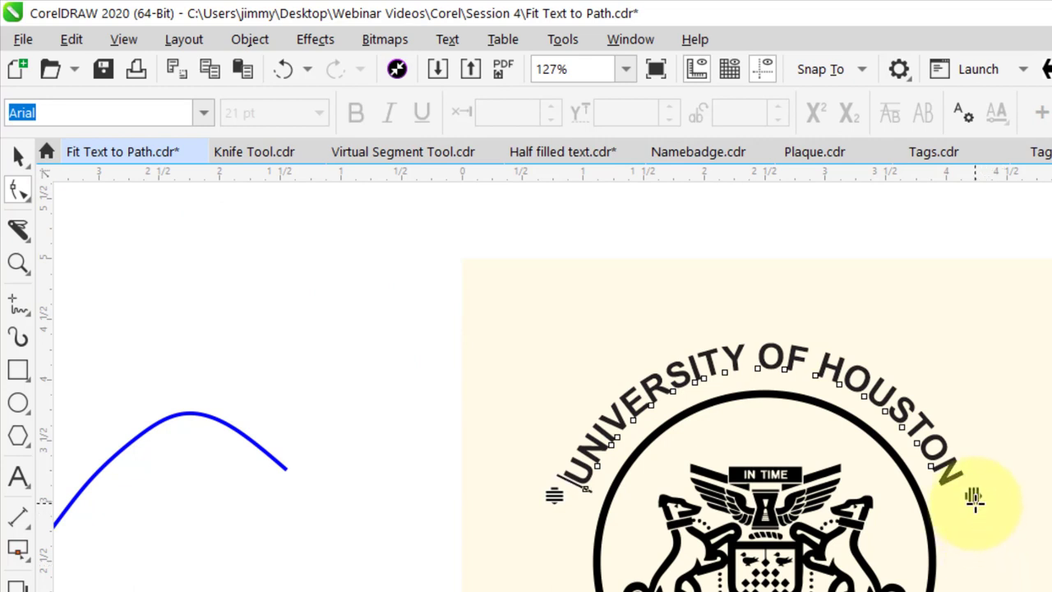
pyautogui.moveTo(974, 498); pyautogui.dragTo(1050, 575)
# Step: Fit the text FOUNDED 1927 to the same circle and mirror it both horizontally and vertically
pyautogui.click(938, 591)
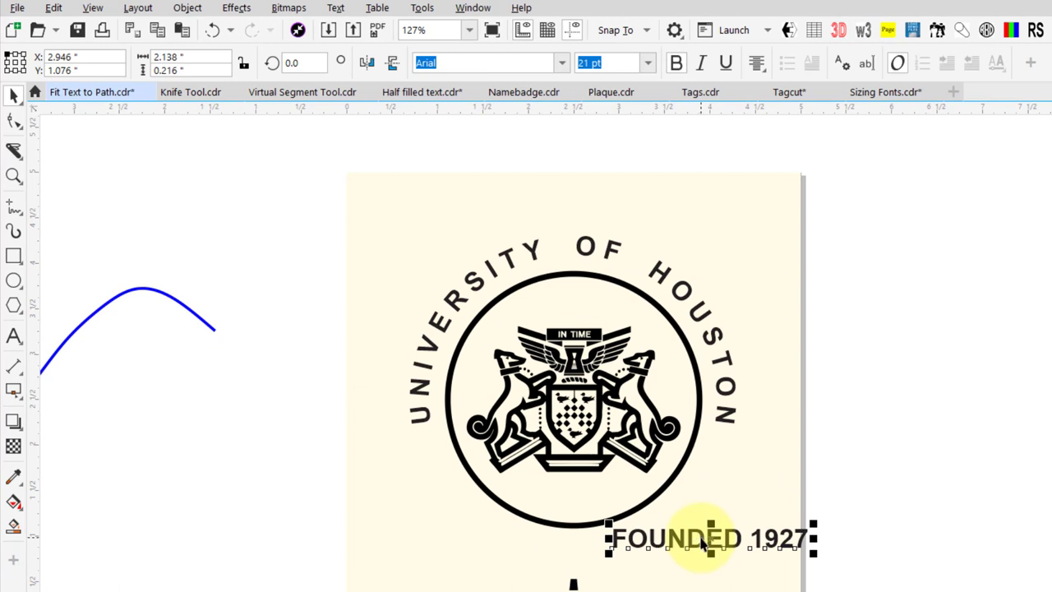
pyautogui.keyDown('shift'); pyautogui.click(581, 528); pyautogui.keyUp('shift')
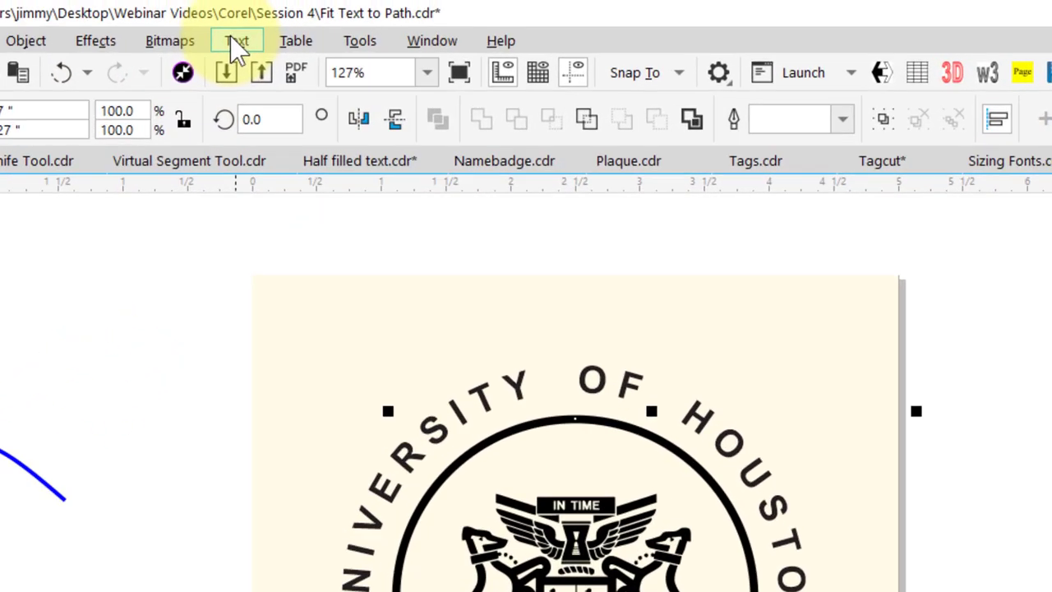
pyautogui.click(236, 48)
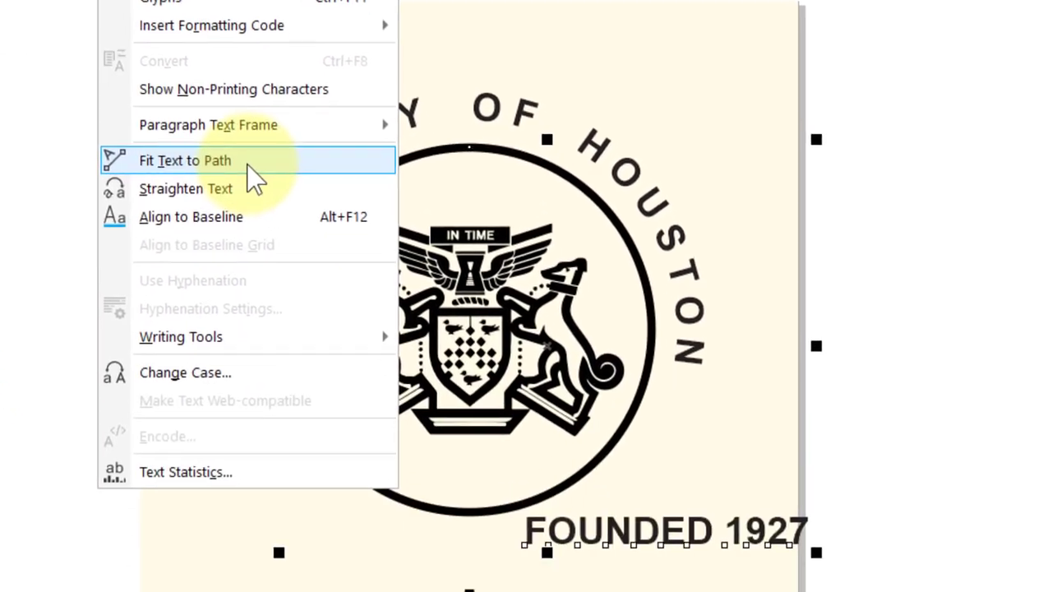
pyautogui.click(355, 442)
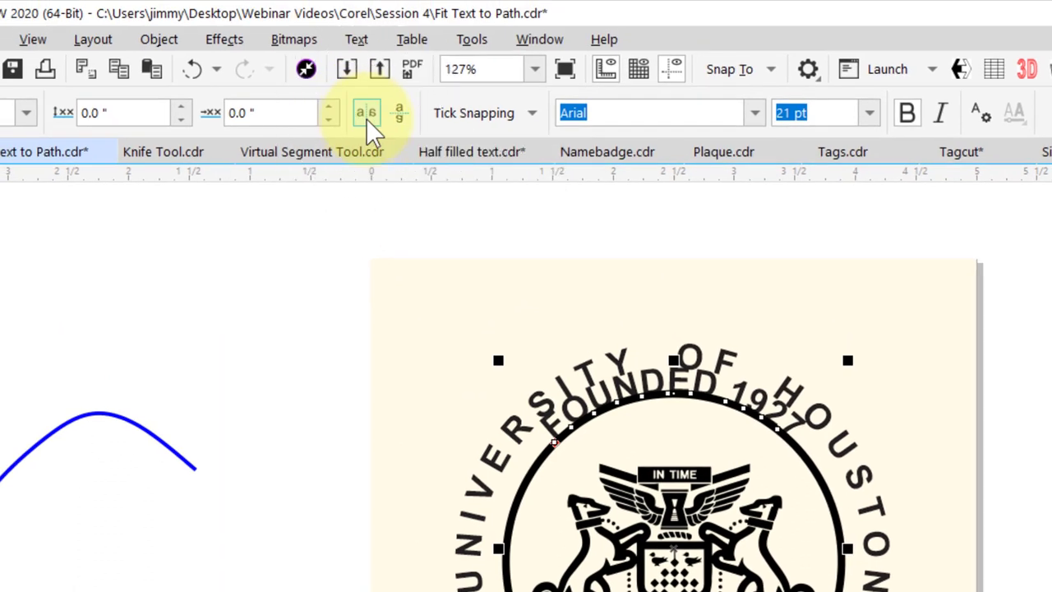
pyautogui.click(366, 119)
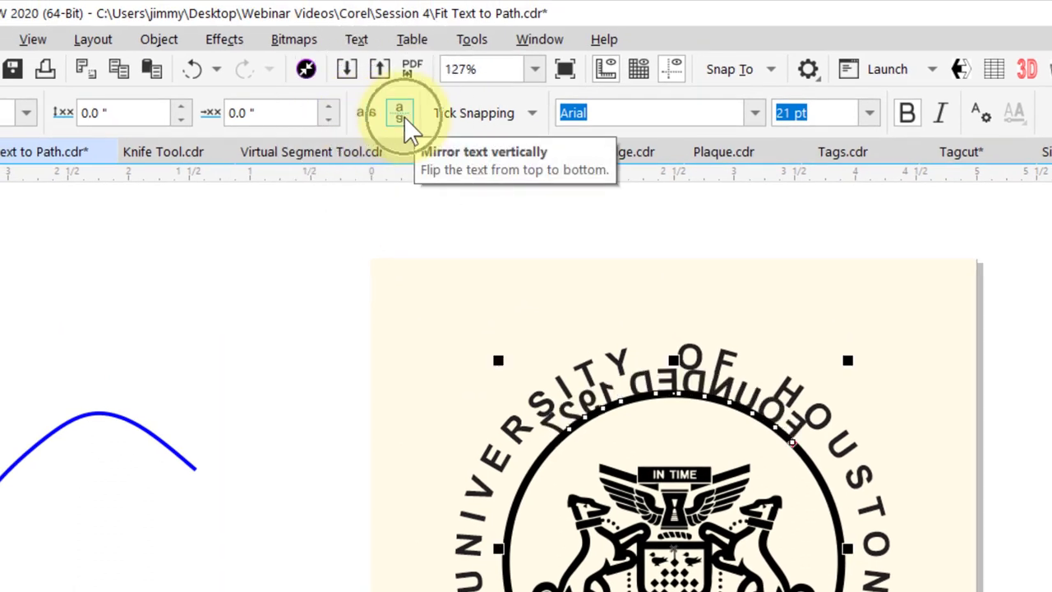
pyautogui.click(400, 115)
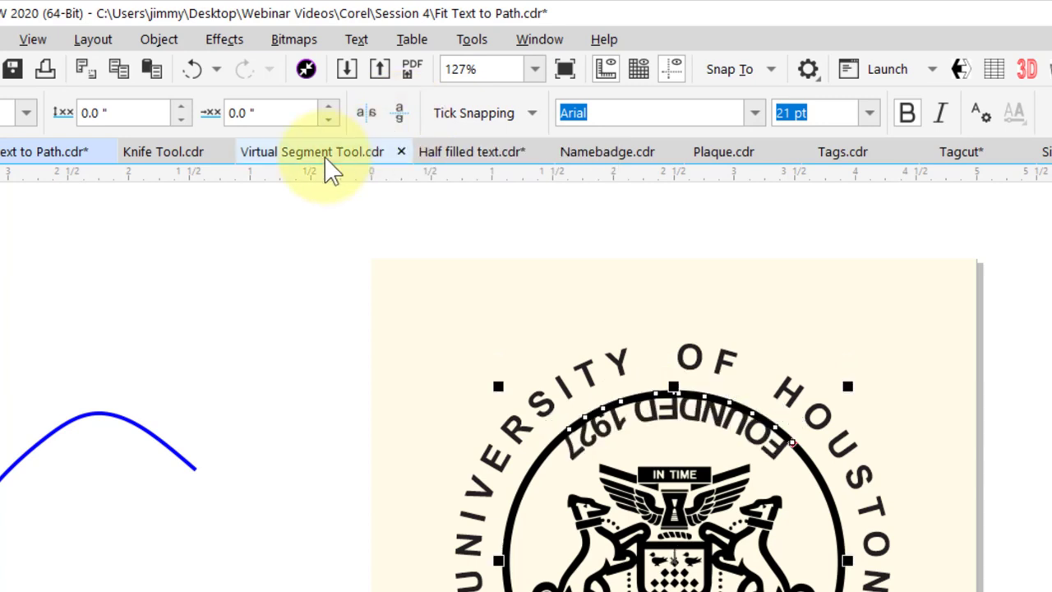
# Step: Set the distance of FOUNDED 1927 from the circle to 0.4"
pyautogui.click(181, 107)
pyautogui.click(181, 107)
pyautogui.click(180, 108)
pyautogui.click(180, 107)
pyautogui.click(181, 108)
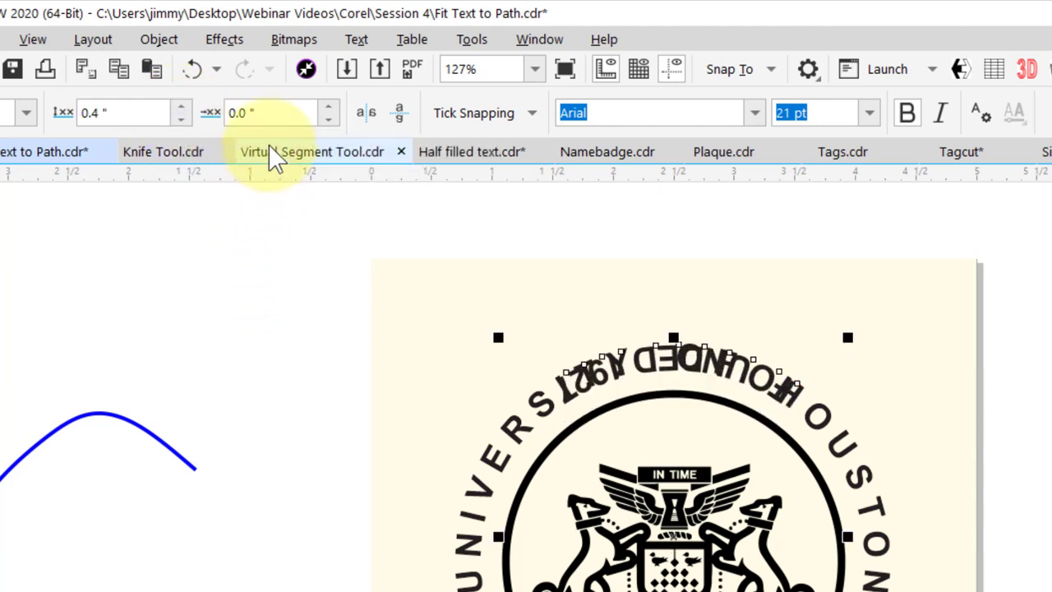
# Step: Offset FOUNDED 1927 along the circle by -4.45" to bring it to the lower part of the seal
pyautogui.click(285, 117)
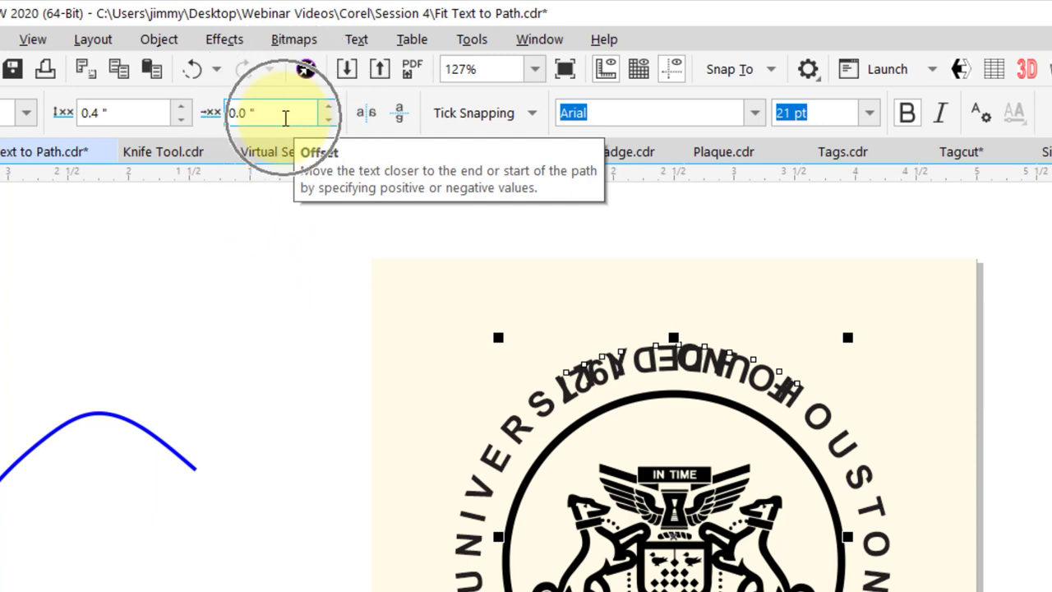
pyautogui.click(294, 118)
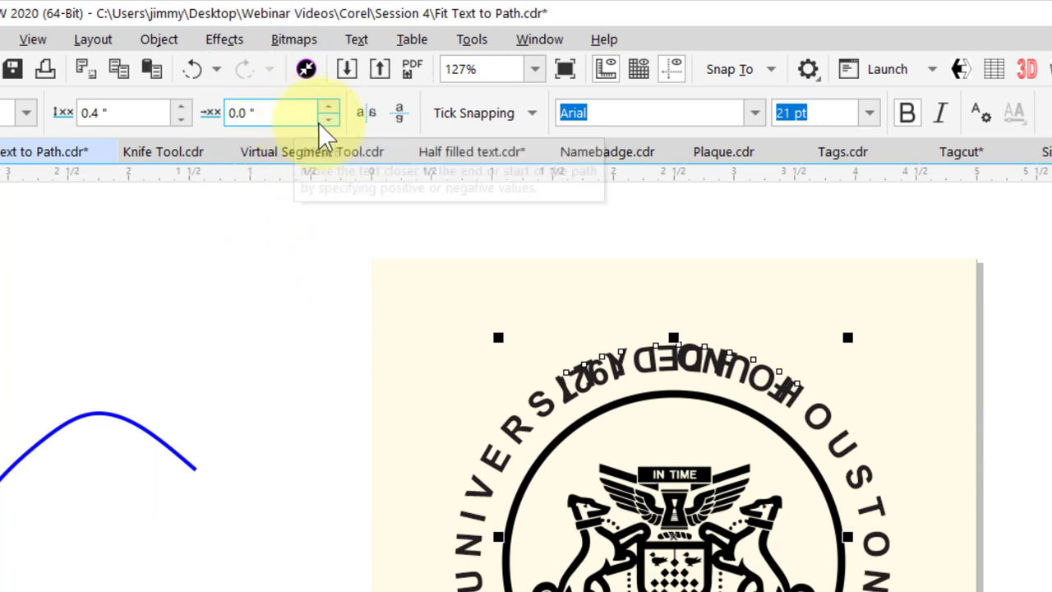
pyautogui.click(328, 120)
pyautogui.moveTo(328, 120); pyautogui.dragTo(325, 120)
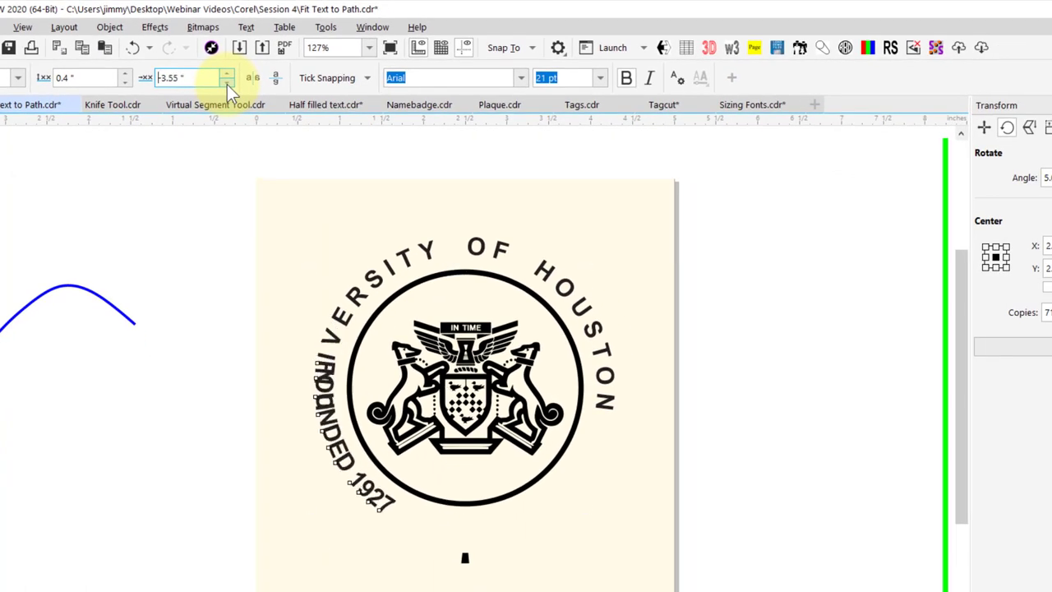
pyautogui.moveTo(227, 85); pyautogui.dragTo(227, 84)
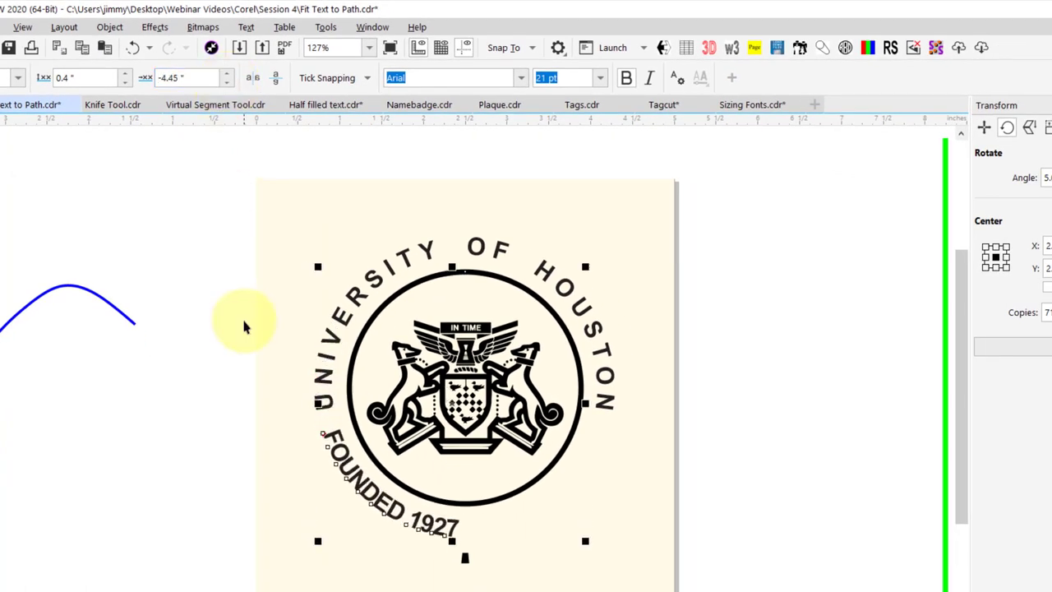
pyautogui.click(259, 368)
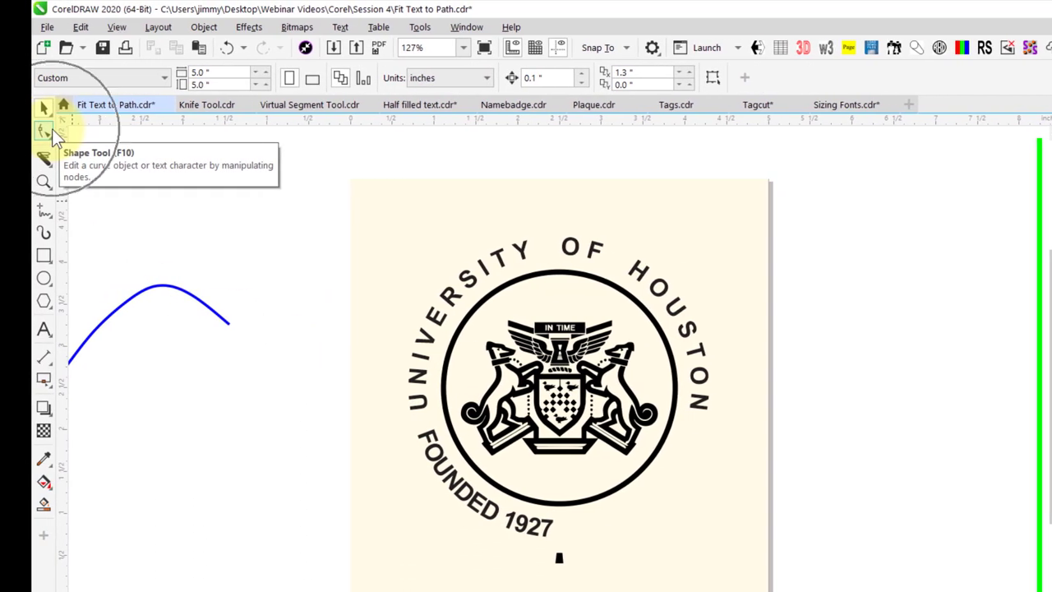
# Step: Widen the letter spacing of FOUNDED 1927 along the circle with the Shape tool
pyautogui.click(47, 130)
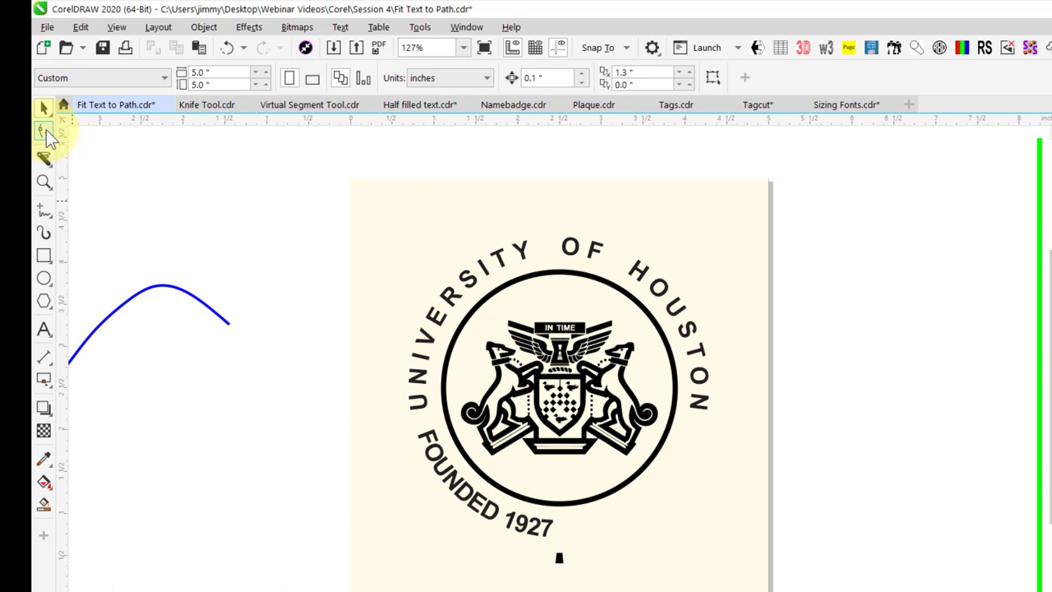
pyautogui.click(435, 477)
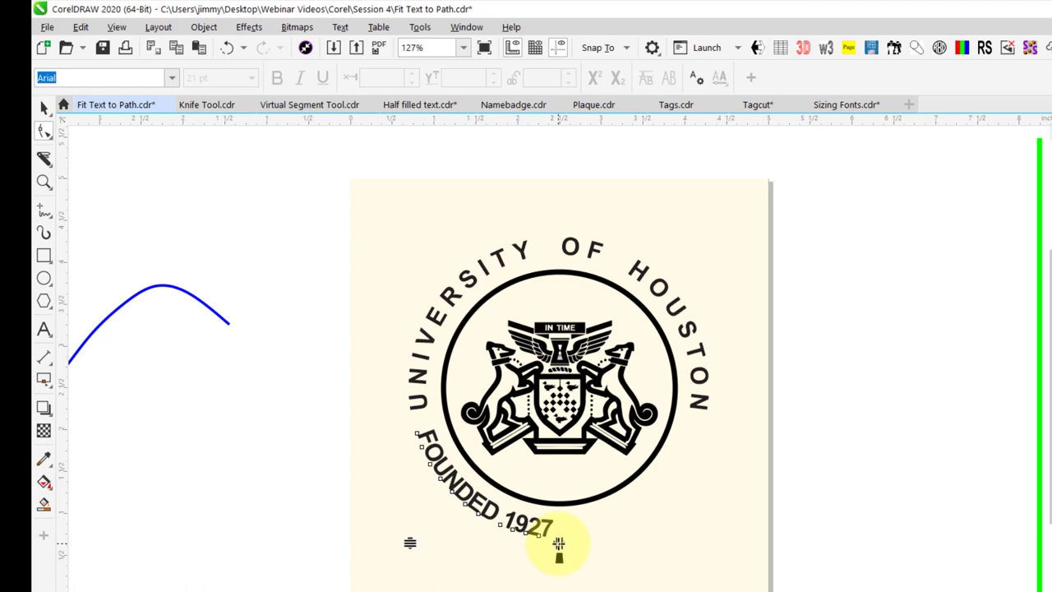
pyautogui.moveTo(558, 543); pyautogui.dragTo(572, 543)
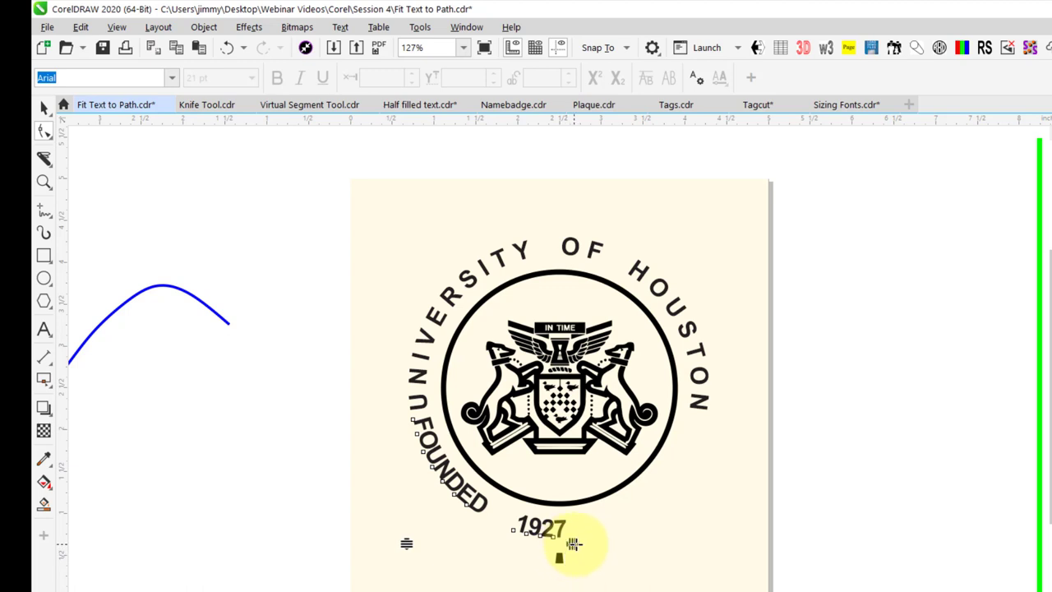
pyautogui.moveTo(573, 543); pyautogui.dragTo(614, 550)
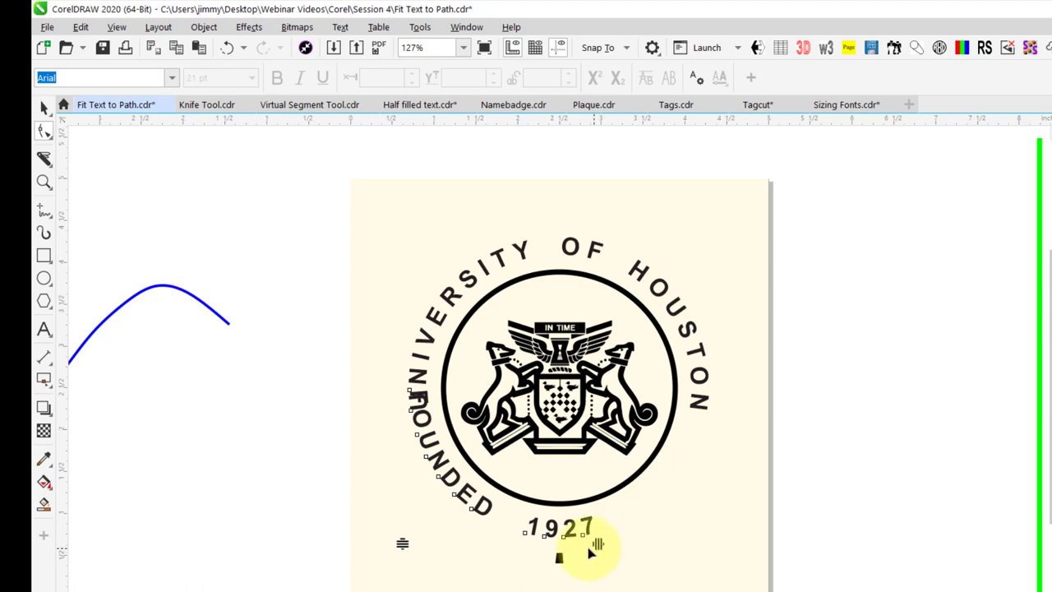
# Step: Set the offset of FOUNDED 1927 to -5.5" to center it beneath the crest, and deselect the text
pyautogui.click(43, 110)
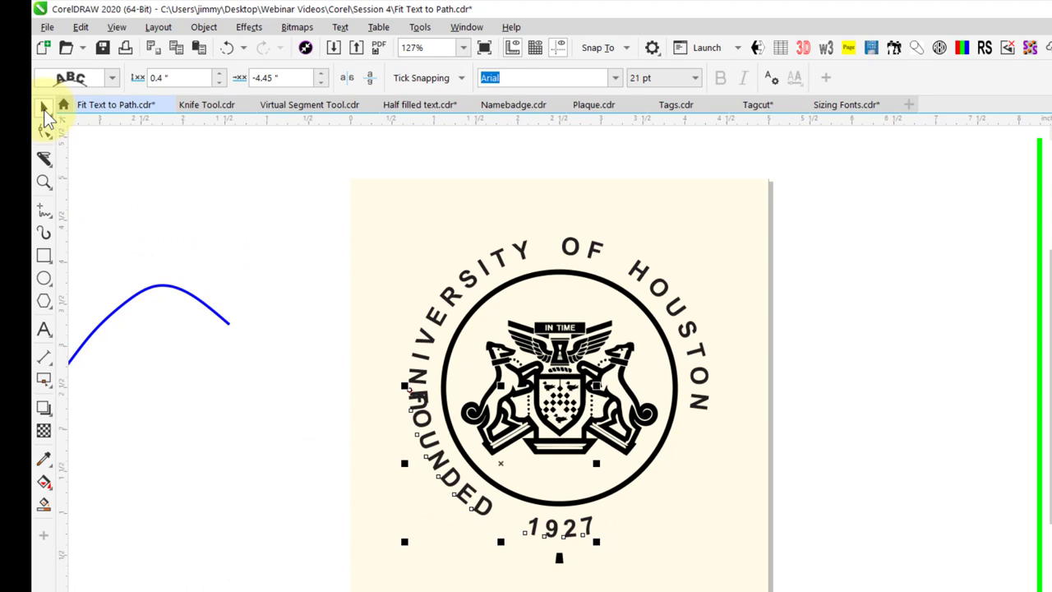
pyautogui.click(321, 82)
pyautogui.click(321, 82)
pyautogui.click(320, 82)
pyautogui.click(321, 82)
pyautogui.click(321, 82)
pyautogui.click(320, 82)
pyautogui.click(320, 83)
pyautogui.click(321, 82)
pyautogui.click(320, 82)
pyautogui.click(320, 82)
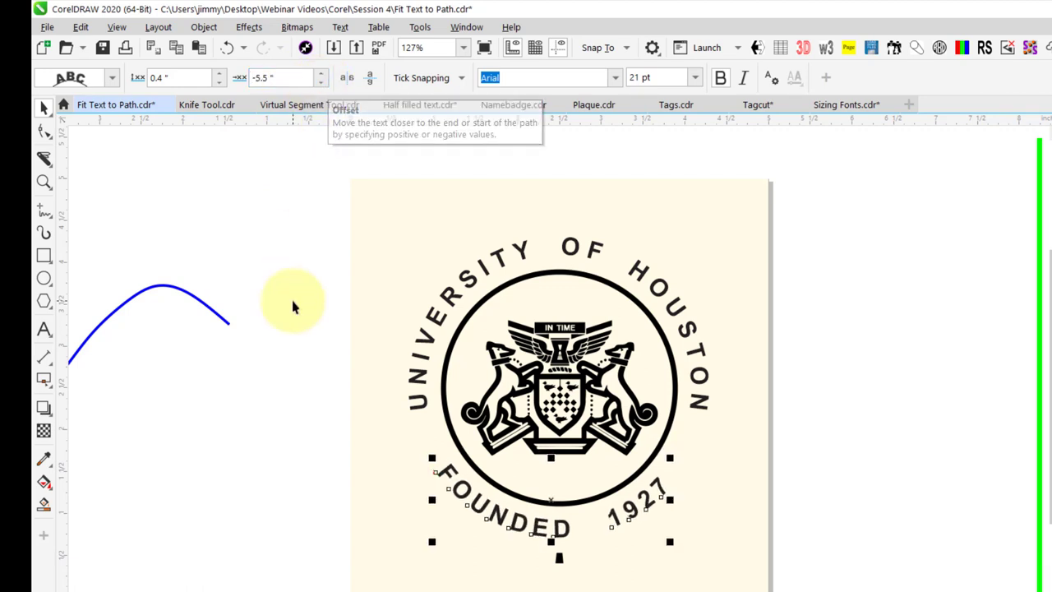
pyautogui.click(376, 317)
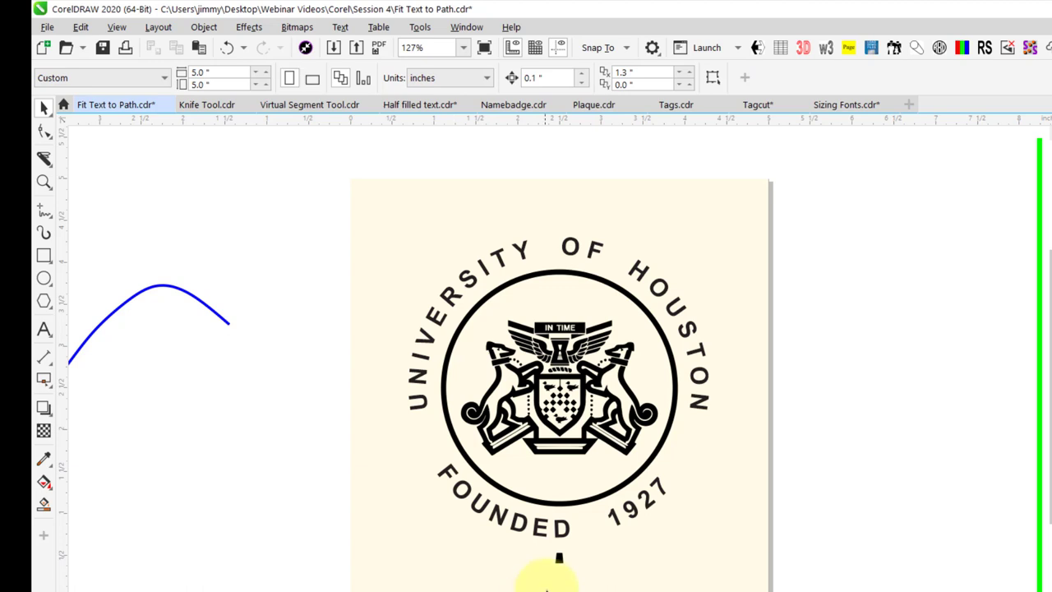
# Step: Select the small black trapezoid below FOUNDED 1927 and set up its rotation with a 5.0 degree angle and 71 copies
pyautogui.scroll(5, 561, 567)
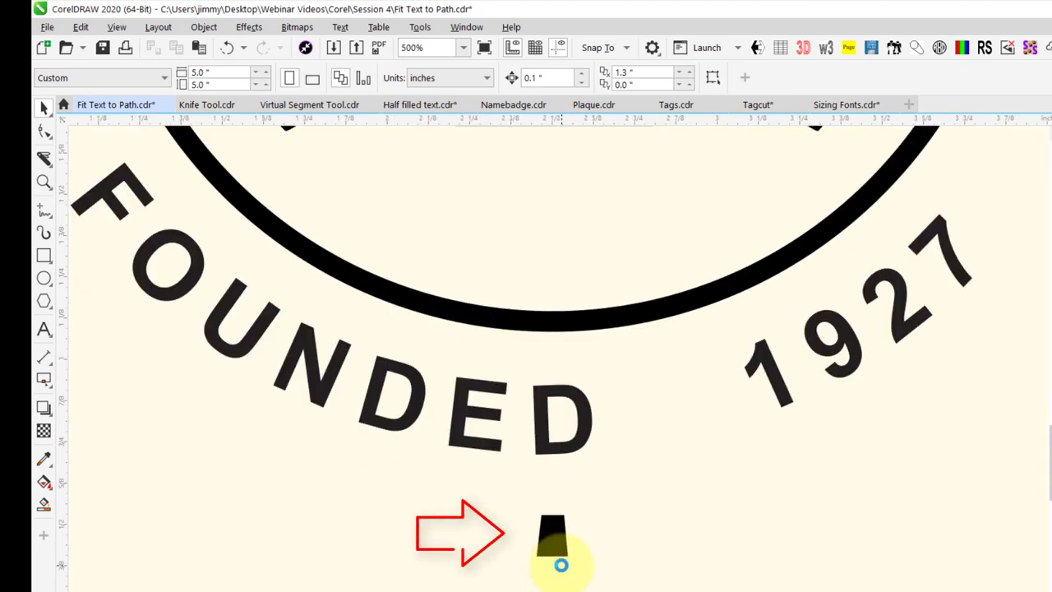
pyautogui.click(561, 547)
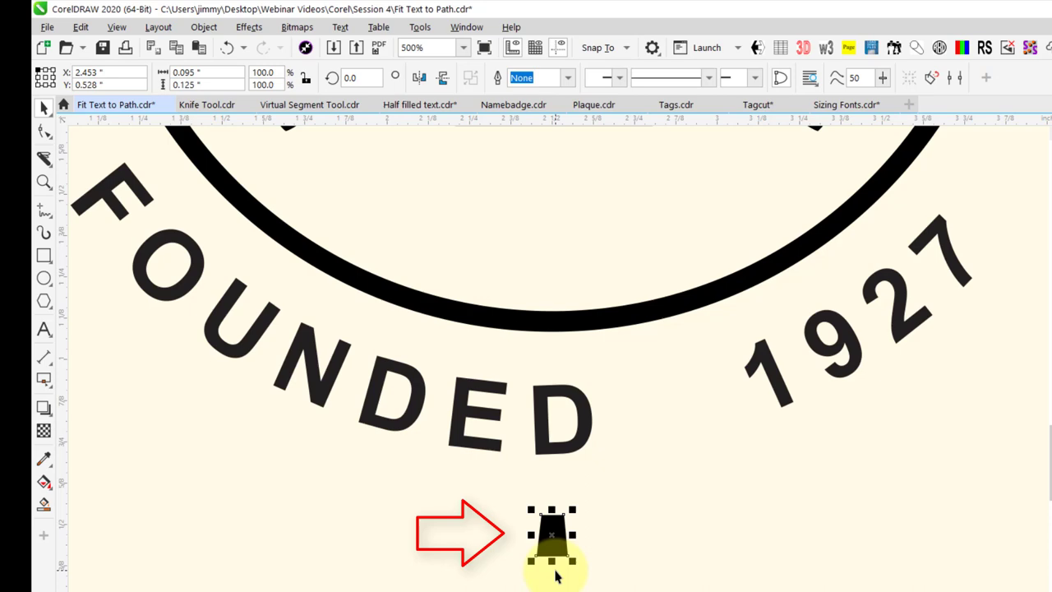
pyautogui.scroll(-7, 555, 575)
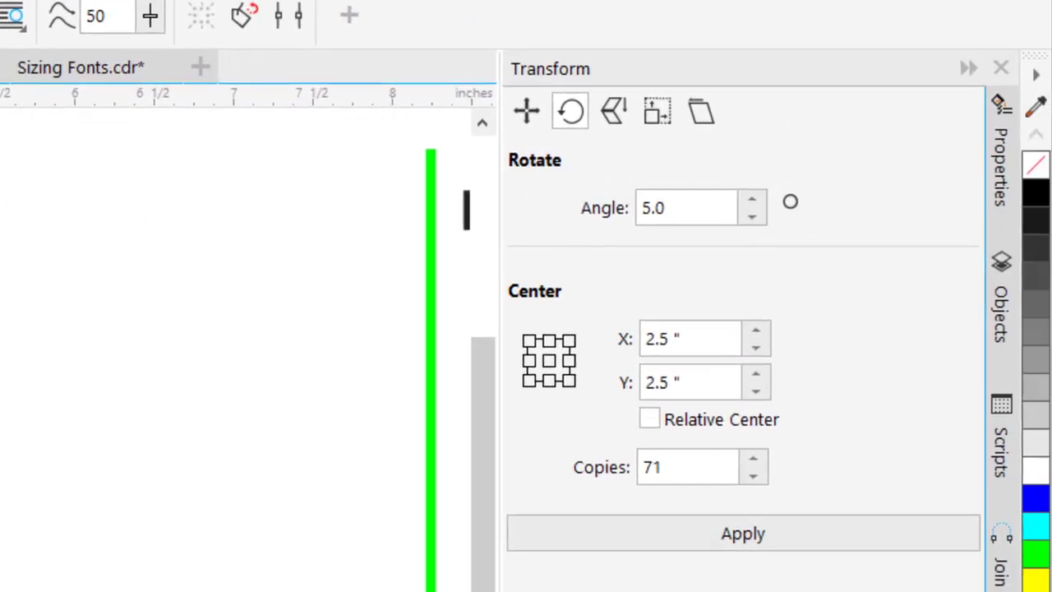
pyautogui.click(680, 73)
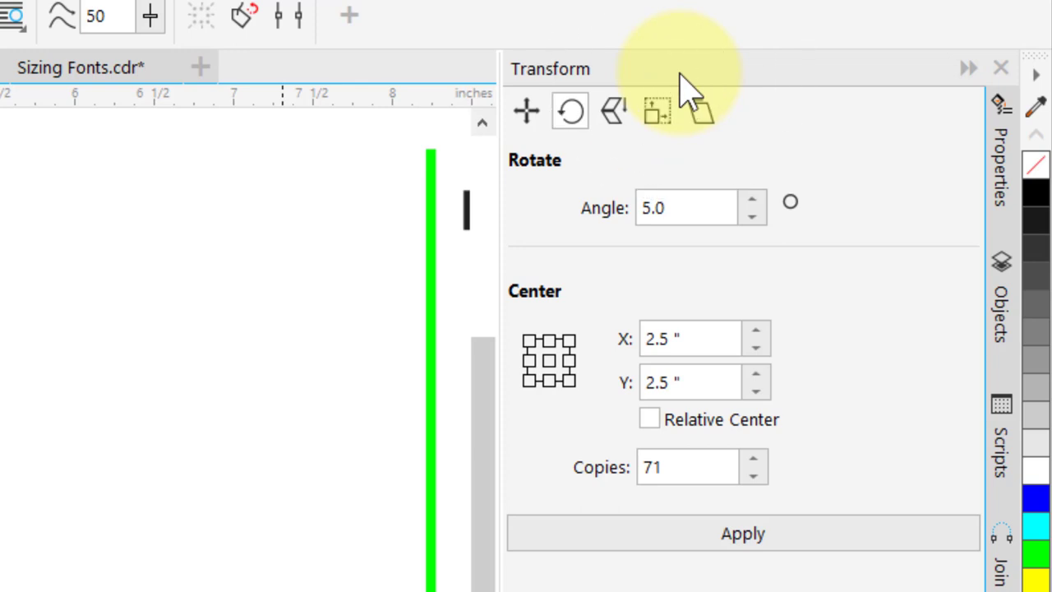
pyautogui.click(577, 118)
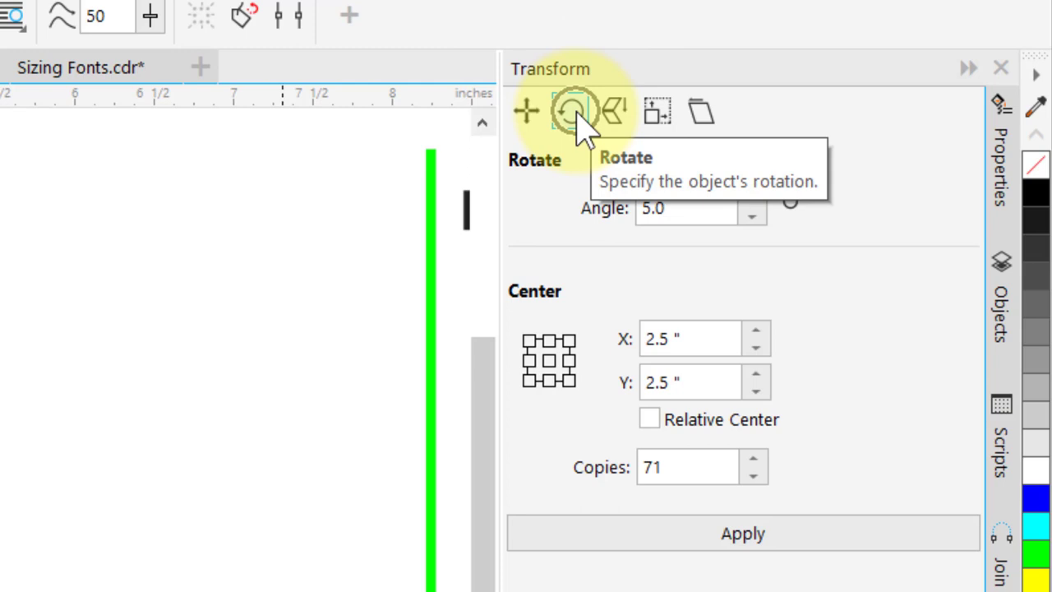
pyautogui.moveTo(700, 210); pyautogui.dragTo(592, 211)
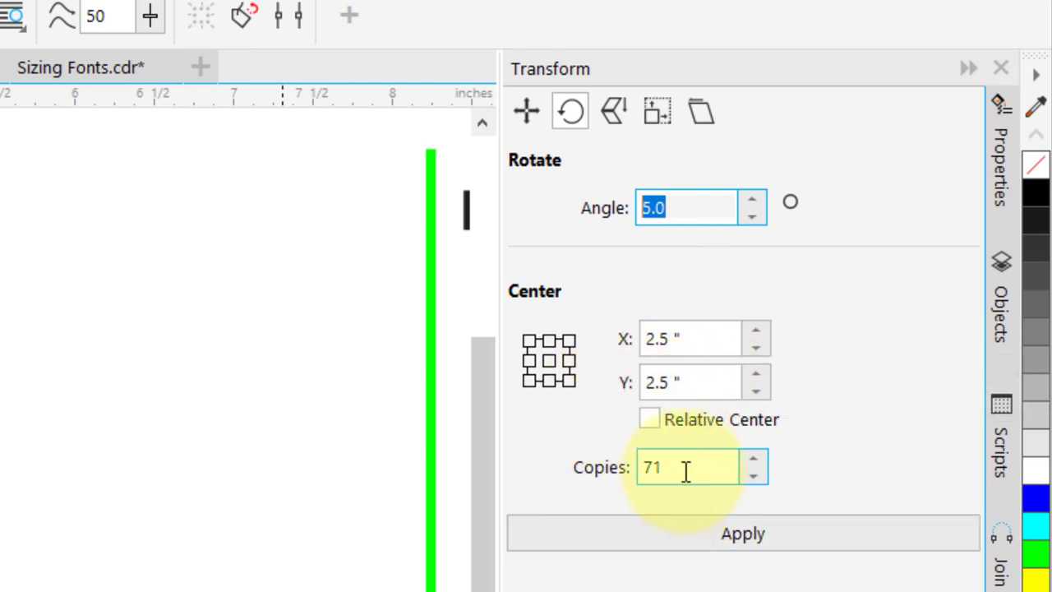
pyautogui.moveTo(683, 469); pyautogui.dragTo(605, 460)
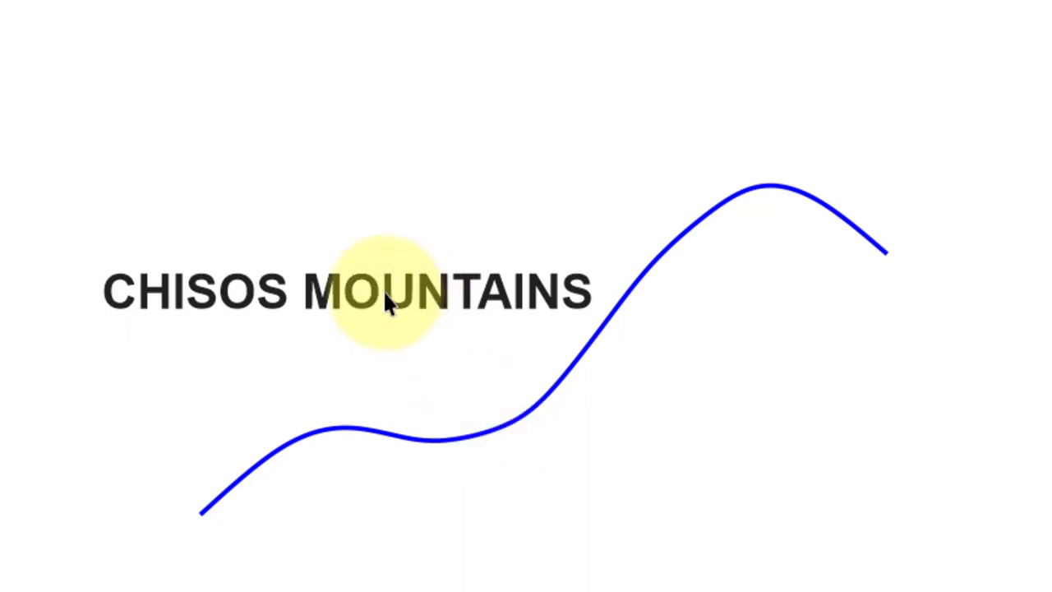
# Step: Fit the CHISOS MOUNTAINS text to the blue wavy curve
pyautogui.click(335, 295)
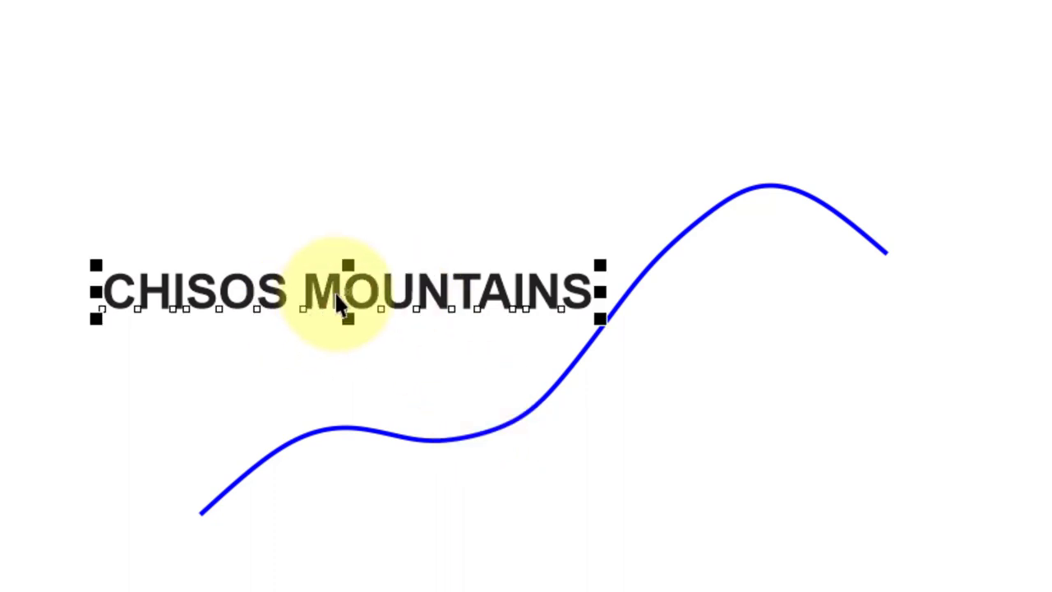
pyautogui.keyDown('shift'); pyautogui.click(444, 438); pyautogui.keyUp('shift')
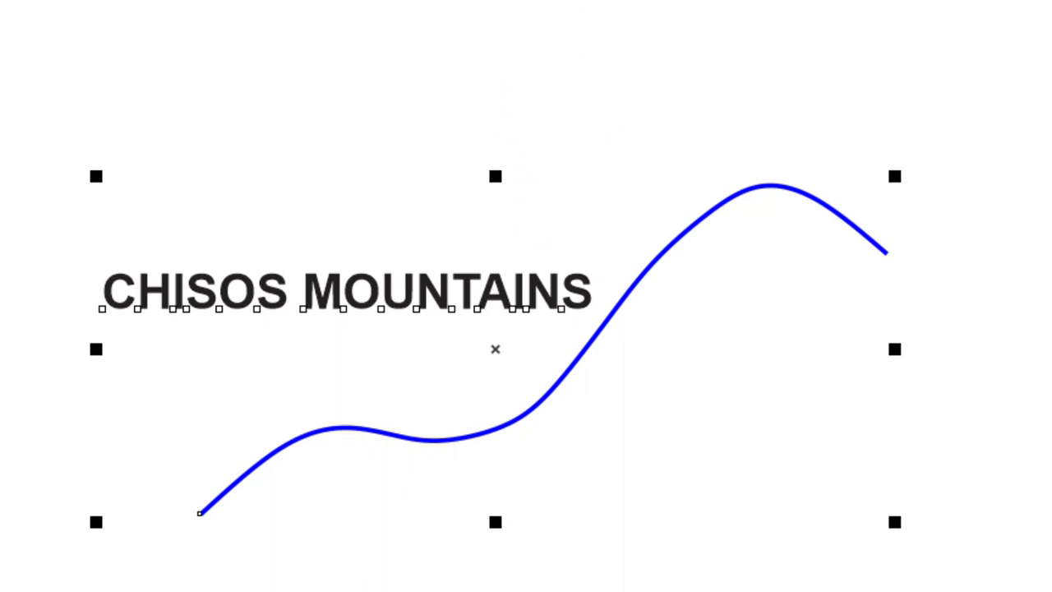
pyautogui.click(411, 0)
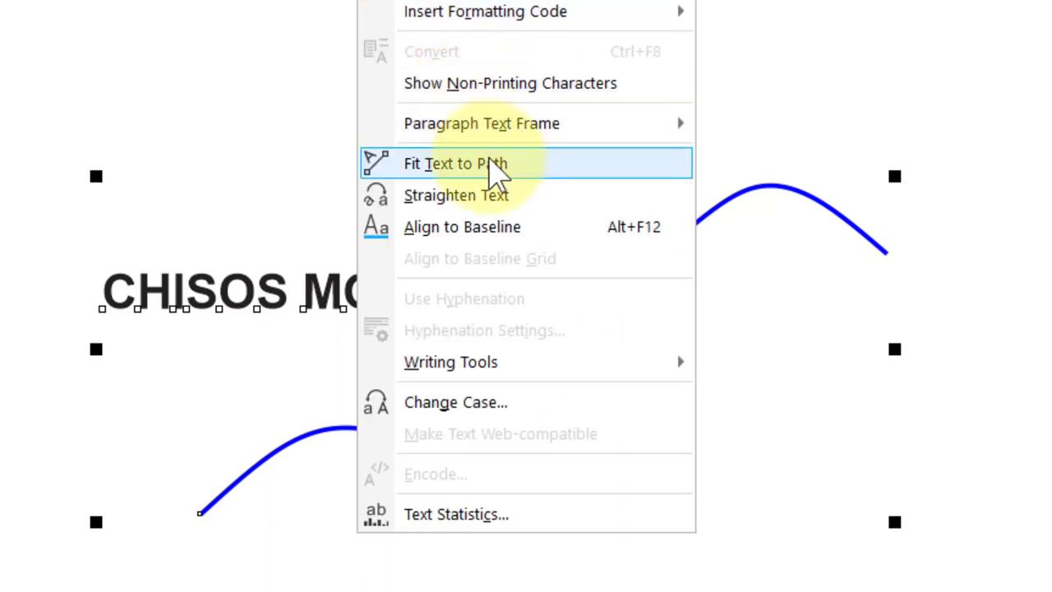
pyautogui.click(523, 164)
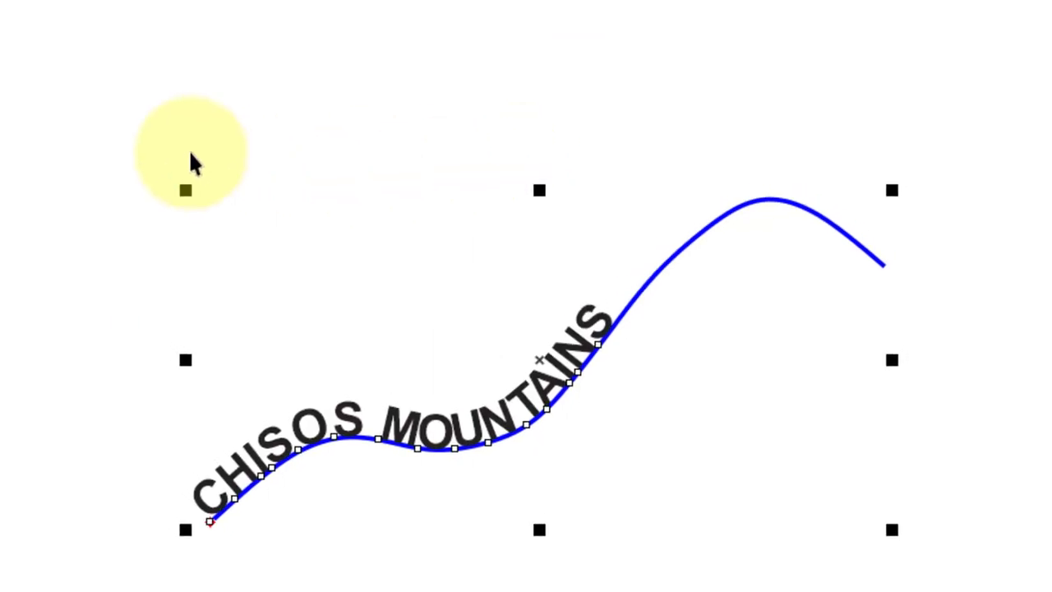
# Step: Set the distance of CHISOS MOUNTAINS from the blue curve to 0.1"
pyautogui.click(272, 65)
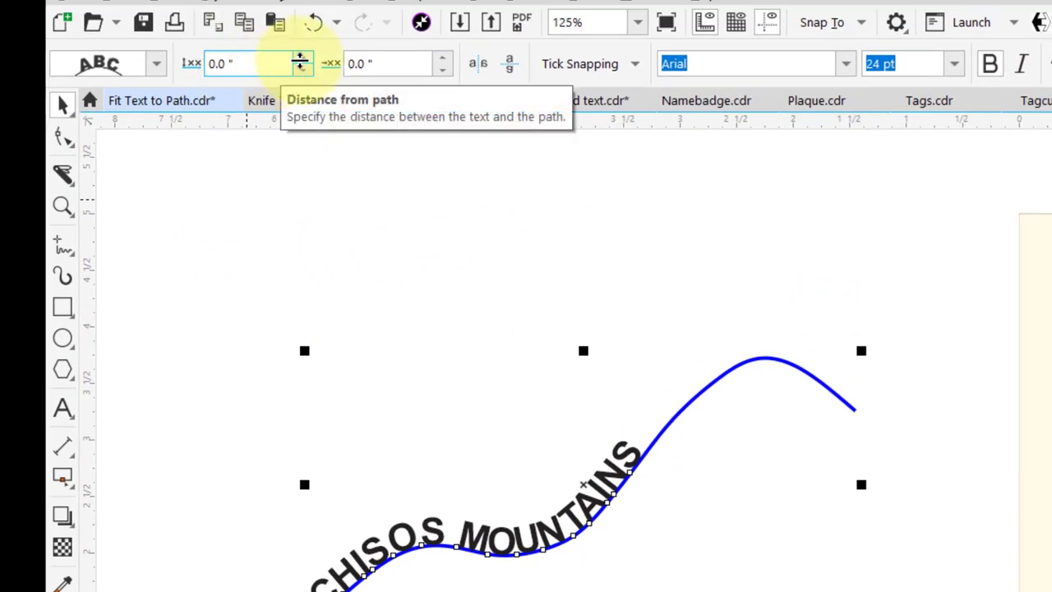
pyautogui.click(302, 57)
pyautogui.click(301, 58)
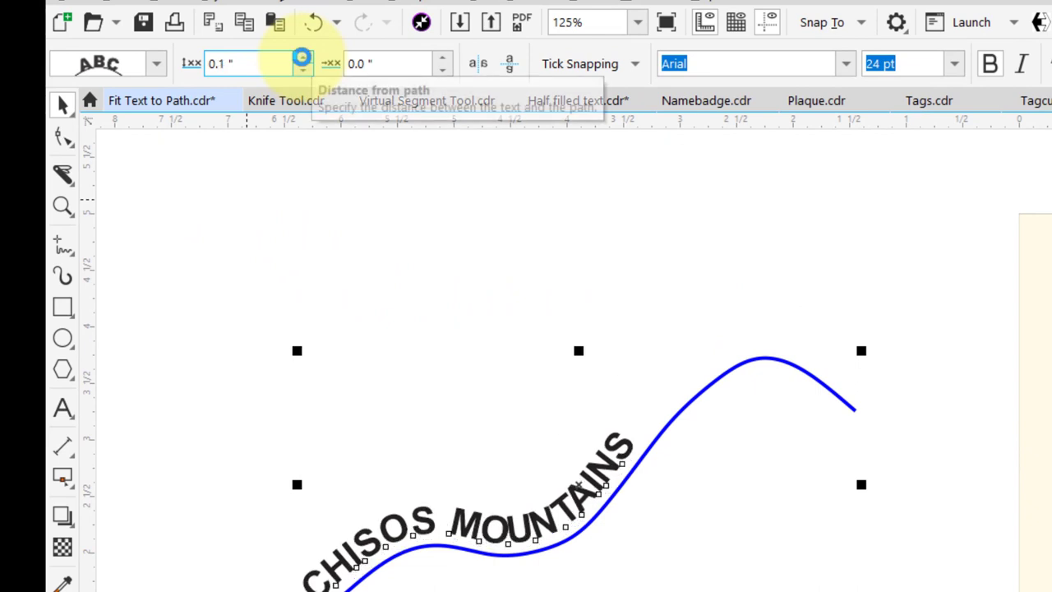
# Step: Widen the letter spacing of CHISOS MOUNTAINS with the Shape tool so its last letter reaches the crest of the blue curve
pyautogui.click(66, 143)
pyautogui.click(197, 138)
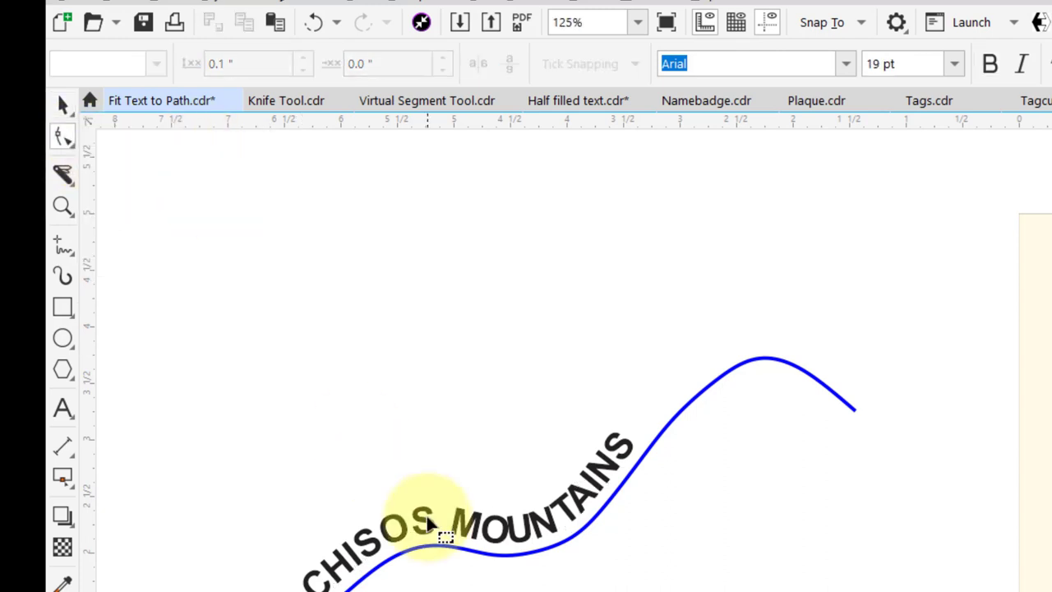
pyautogui.click(526, 538)
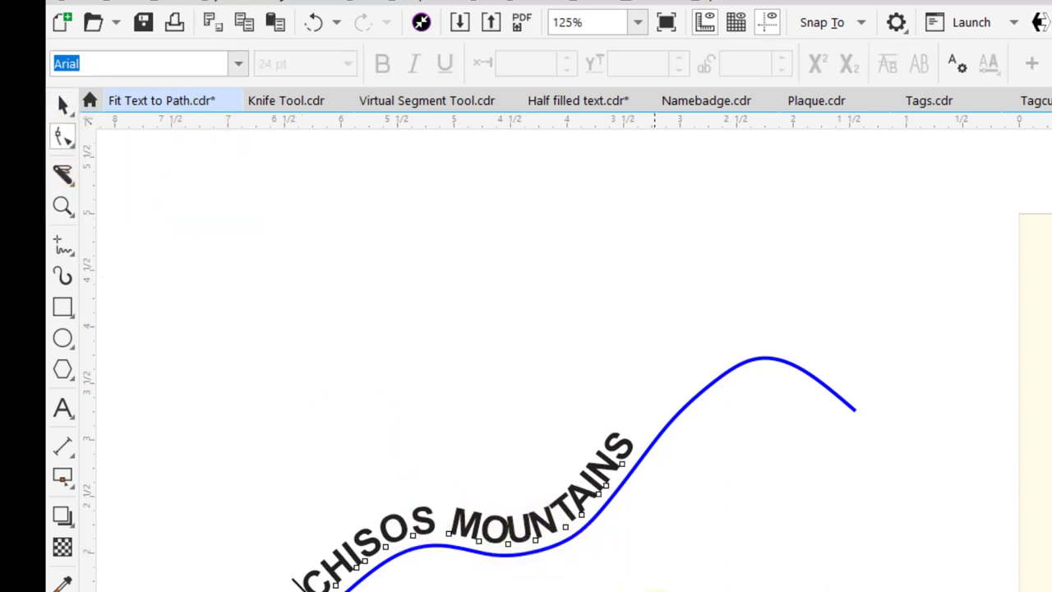
pyautogui.moveTo(644, 579); pyautogui.dragTo(775, 582)
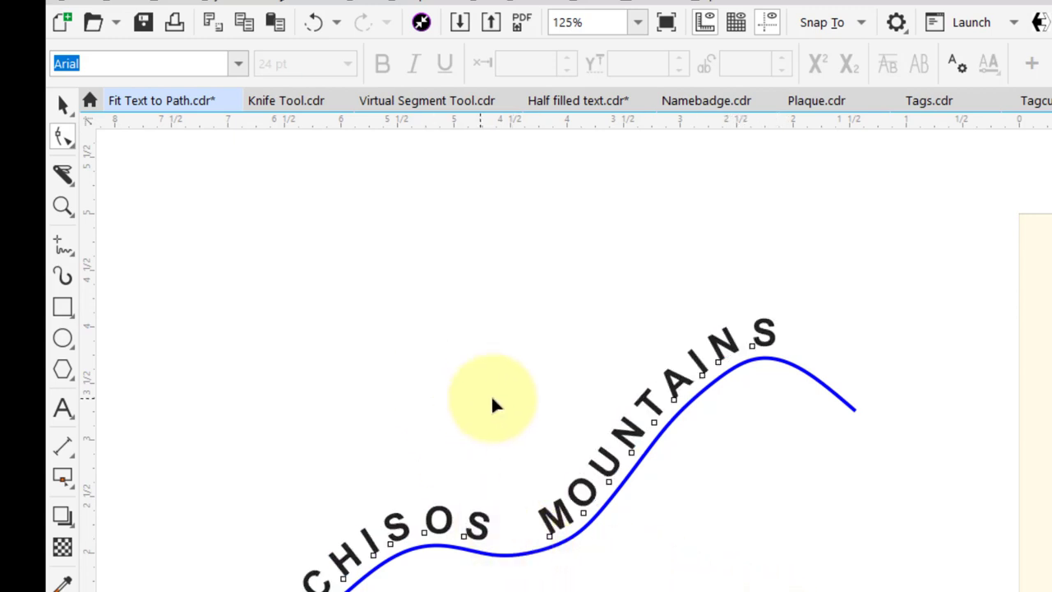
# Step: Increase the offset of CHISOS MOUNTAINS beyond 0.2" to shift the text toward the end of the blue curve
pyautogui.click(62, 105)
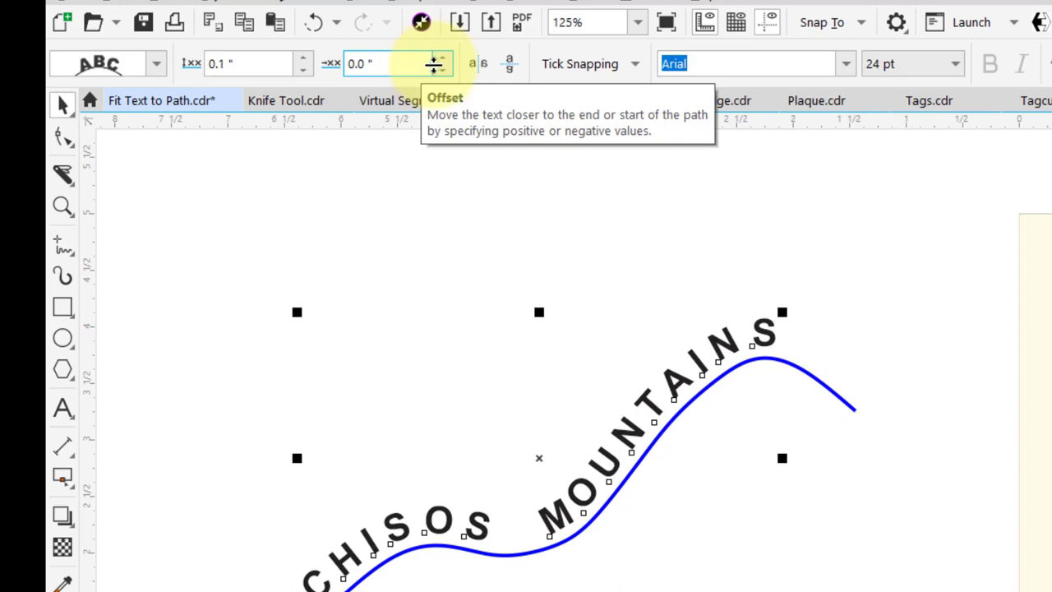
pyautogui.click(442, 60)
pyautogui.click(442, 59)
pyautogui.click(442, 59)
pyautogui.click(442, 60)
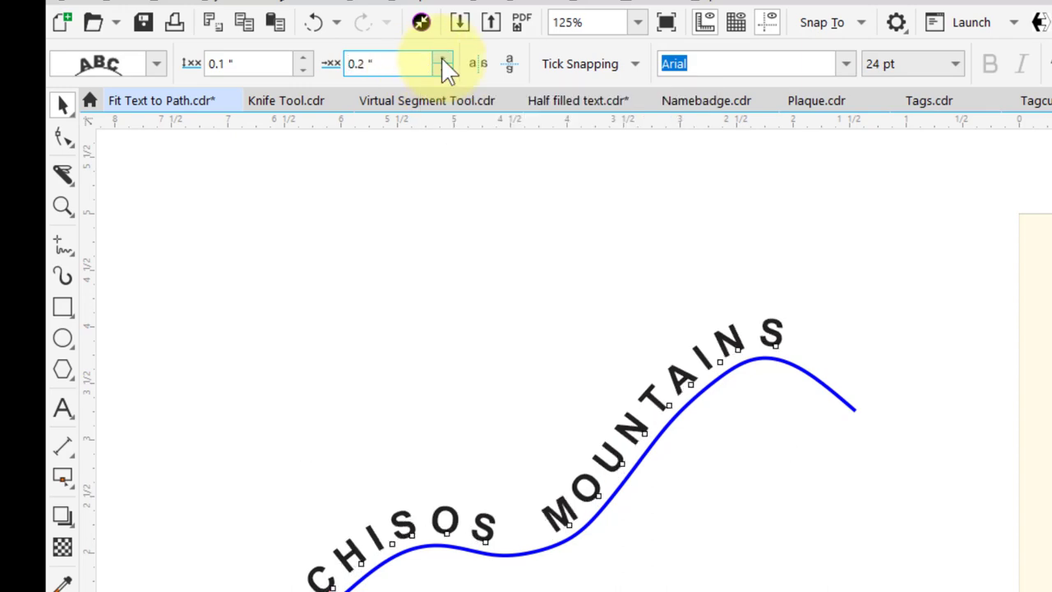
pyautogui.click(441, 59)
pyautogui.click(441, 60)
pyautogui.click(442, 59)
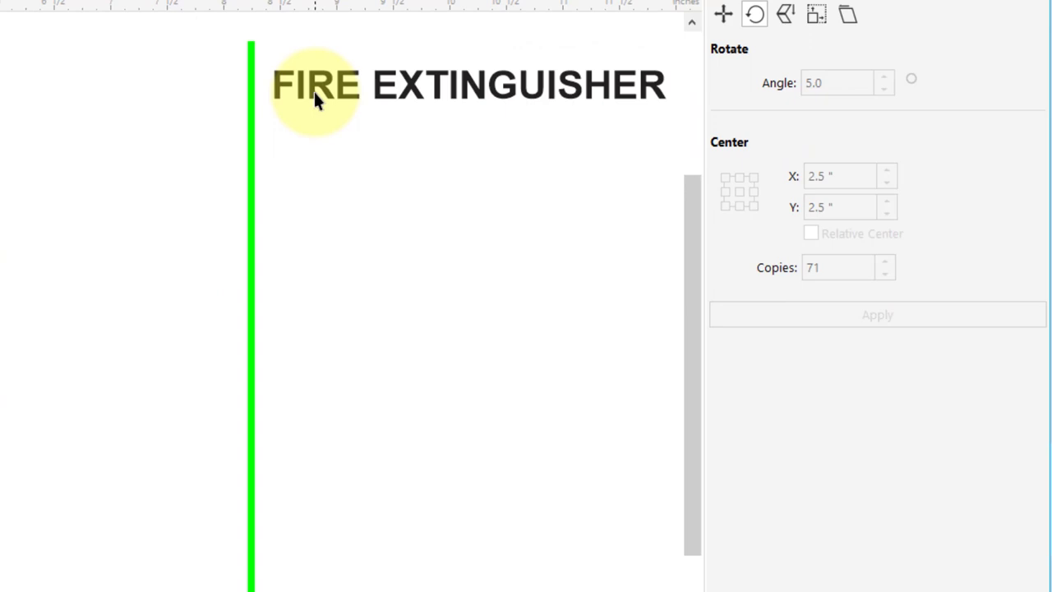
# Step: Fit the FIRE EXTINGUISHER text to the vertical green line
pyautogui.click(314, 92)
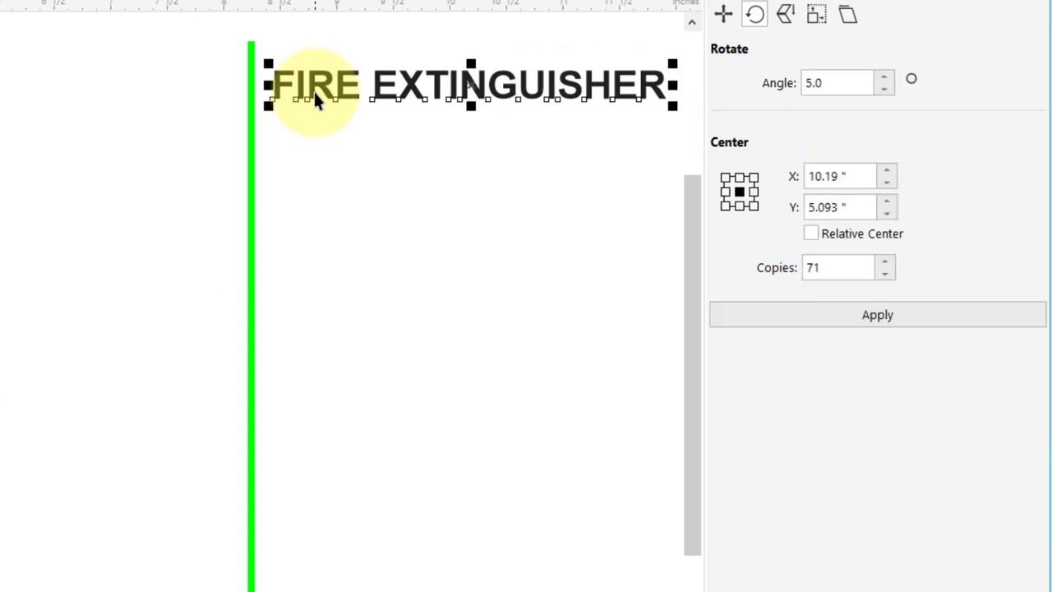
pyautogui.keyDown('shift'); pyautogui.click(250, 228); pyautogui.keyUp('shift')
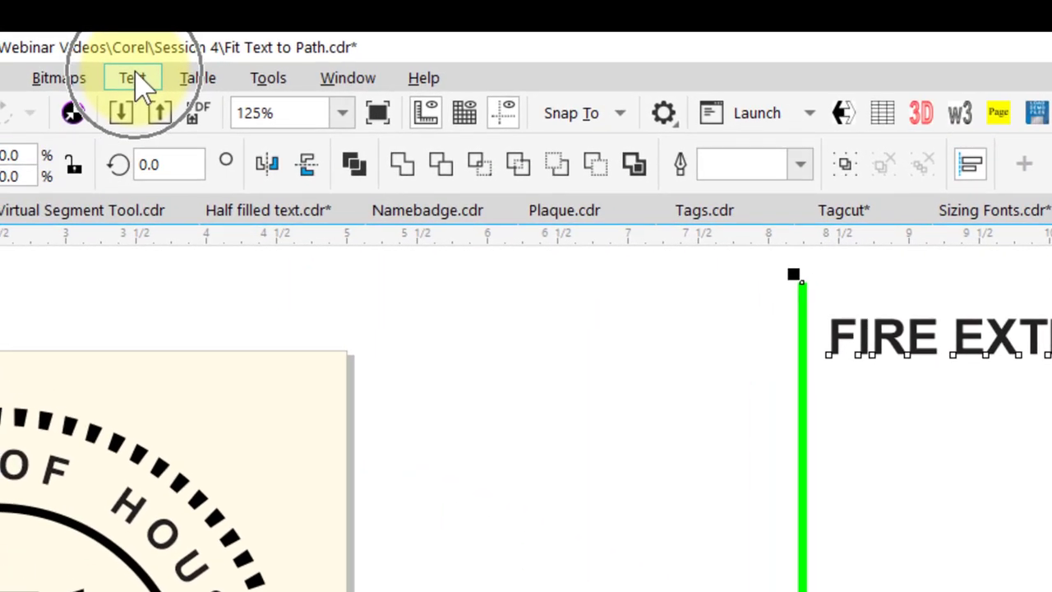
pyautogui.click(133, 78)
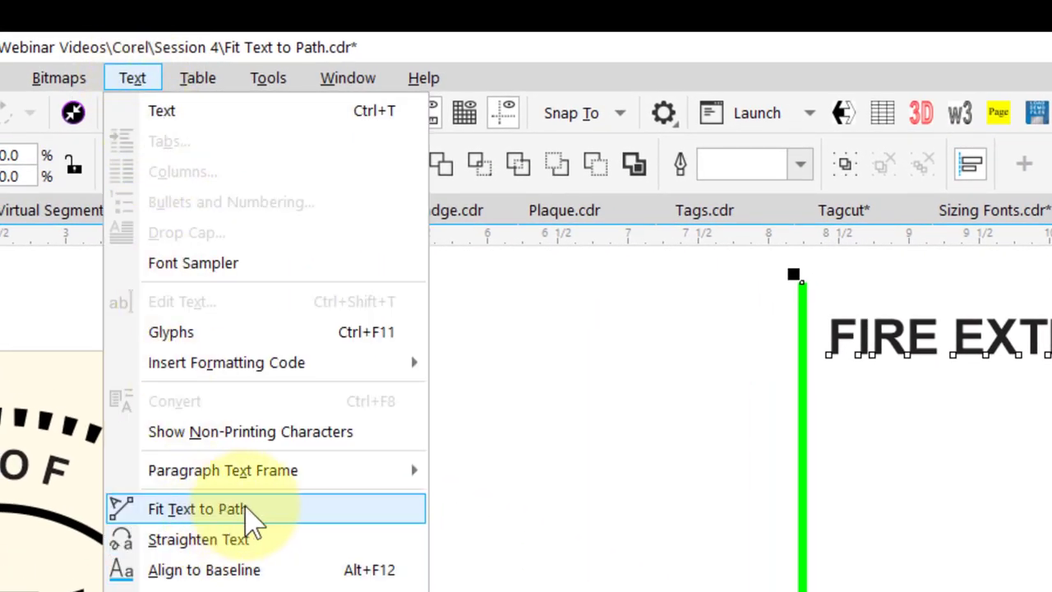
pyautogui.click(271, 514)
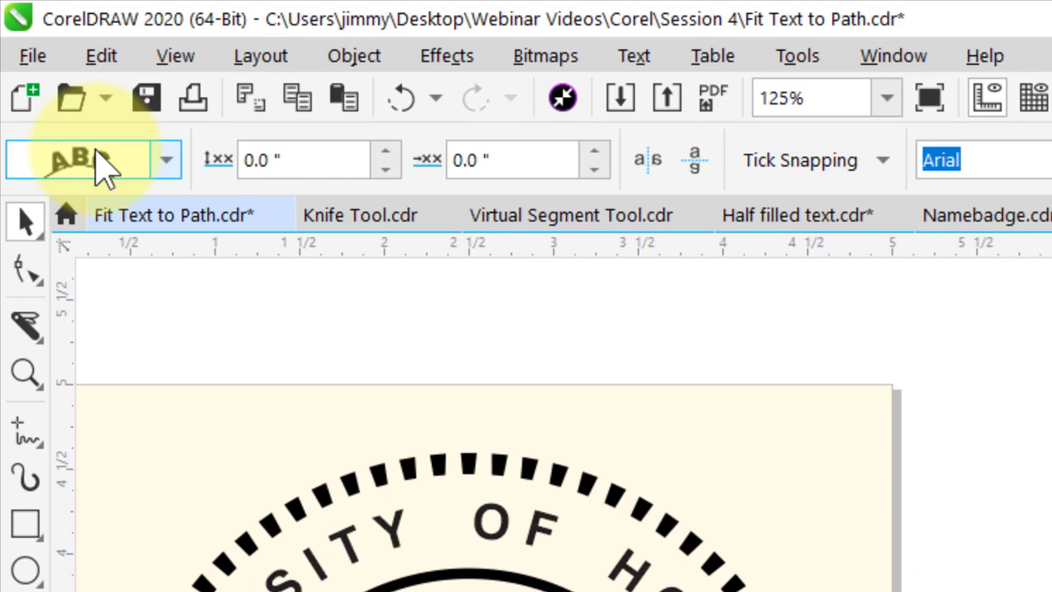
# Step: Change the text orientation of FIRE EXTINGUISHER so its letters stand upright and stacked along the green line, and deselect it
pyautogui.click(163, 160)
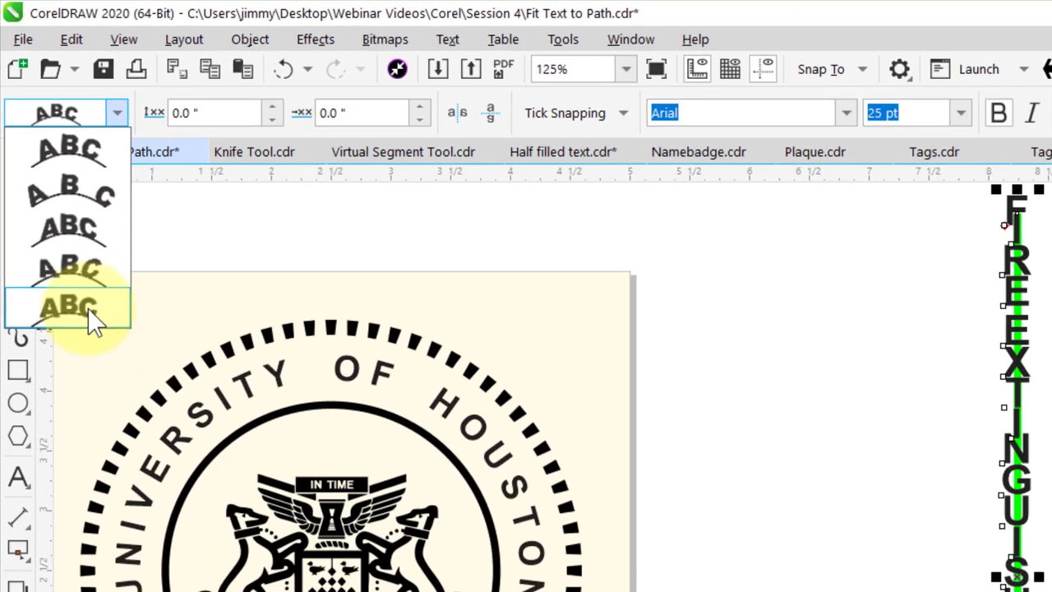
pyautogui.click(131, 450)
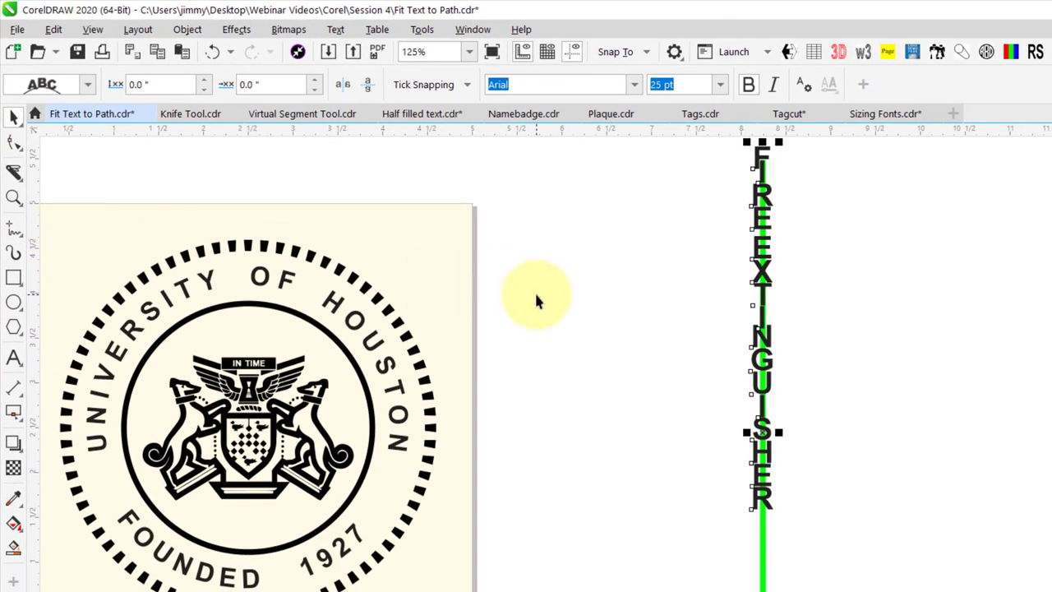
pyautogui.click(626, 309)
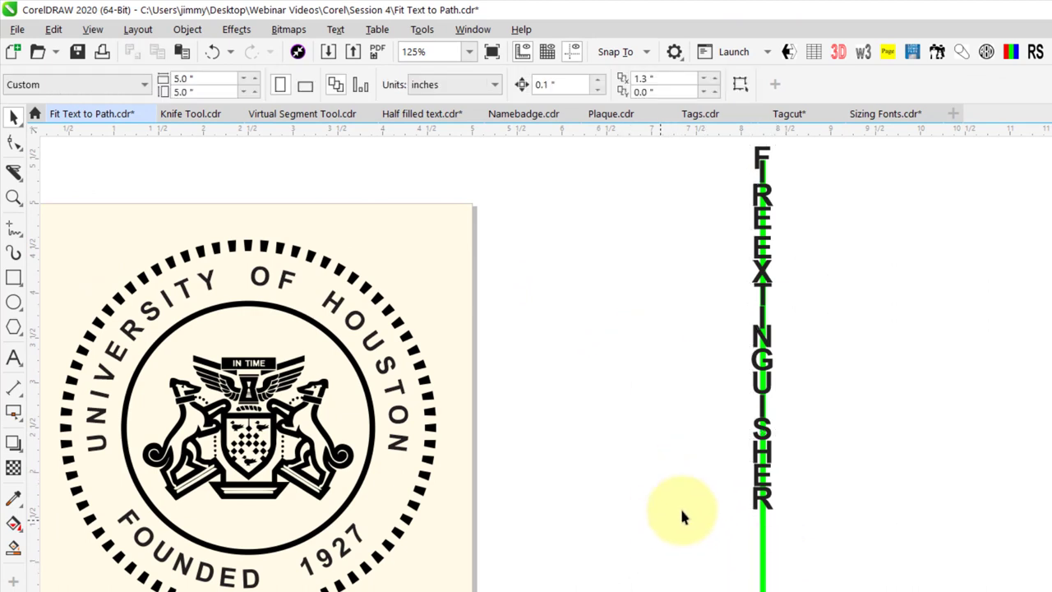
# Step: Widen the letter spacing of FIRE EXTINGUISHER with the Shape tool until it spans the green line, and deselect it
pyautogui.click(16, 145)
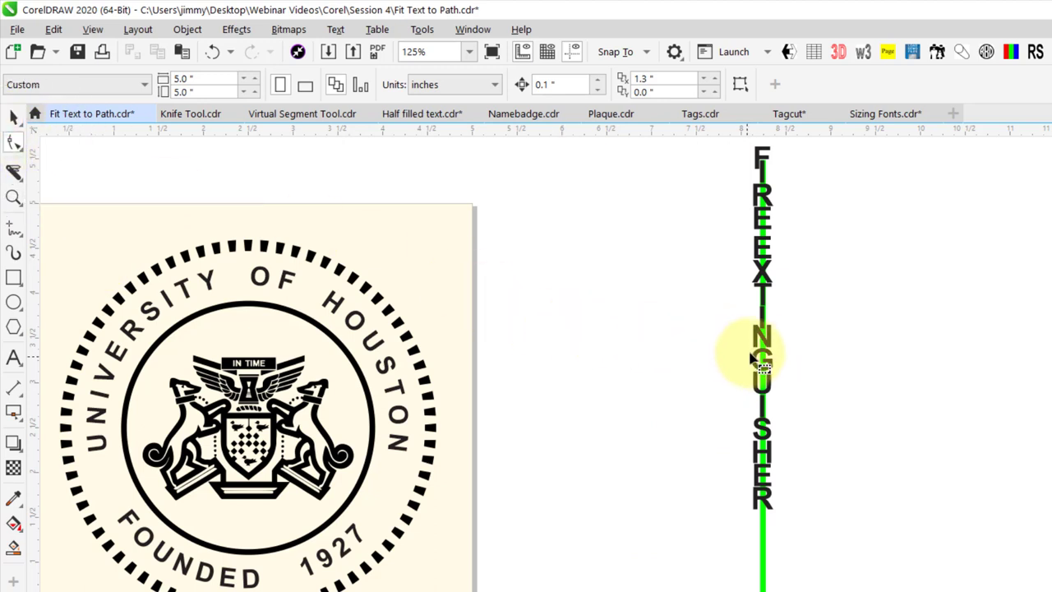
pyautogui.click(762, 349)
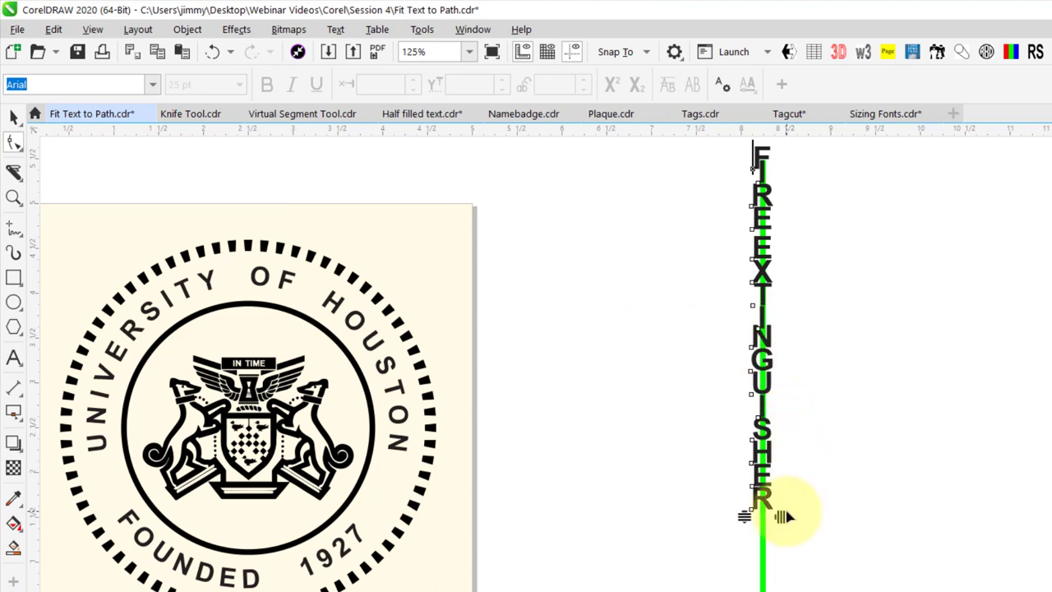
pyautogui.moveTo(781, 516); pyautogui.dragTo(821, 583)
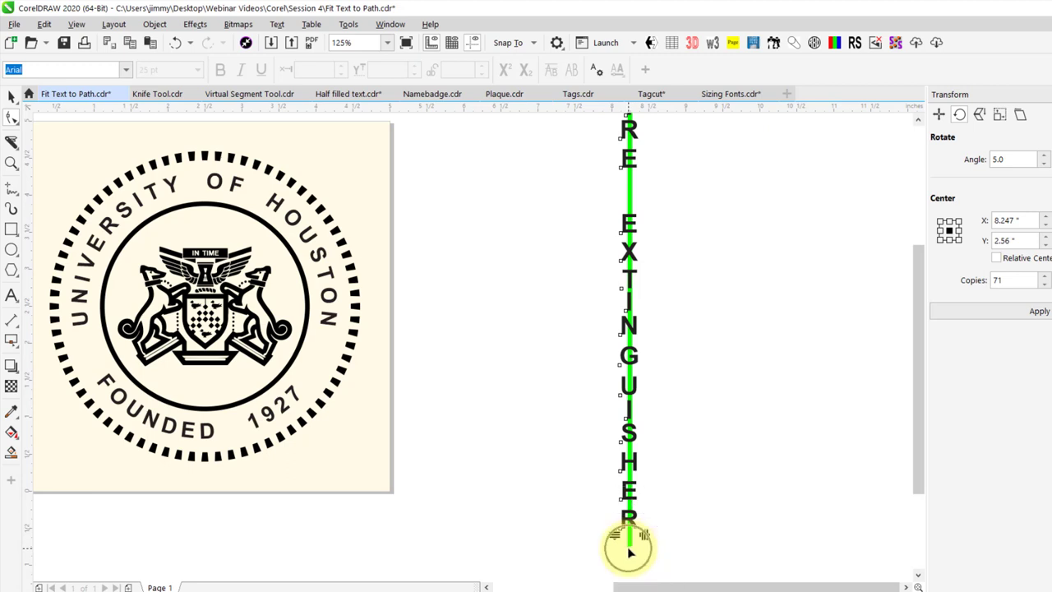
pyautogui.moveTo(643, 535)
pyautogui.mouseDown()
pyautogui.moveTo(662, 536)
pyautogui.moveTo(643, 552)
pyautogui.moveTo(663, 548)
pyautogui.moveTo(629, 554)
pyautogui.moveTo(643, 551)
pyautogui.mouseUp()
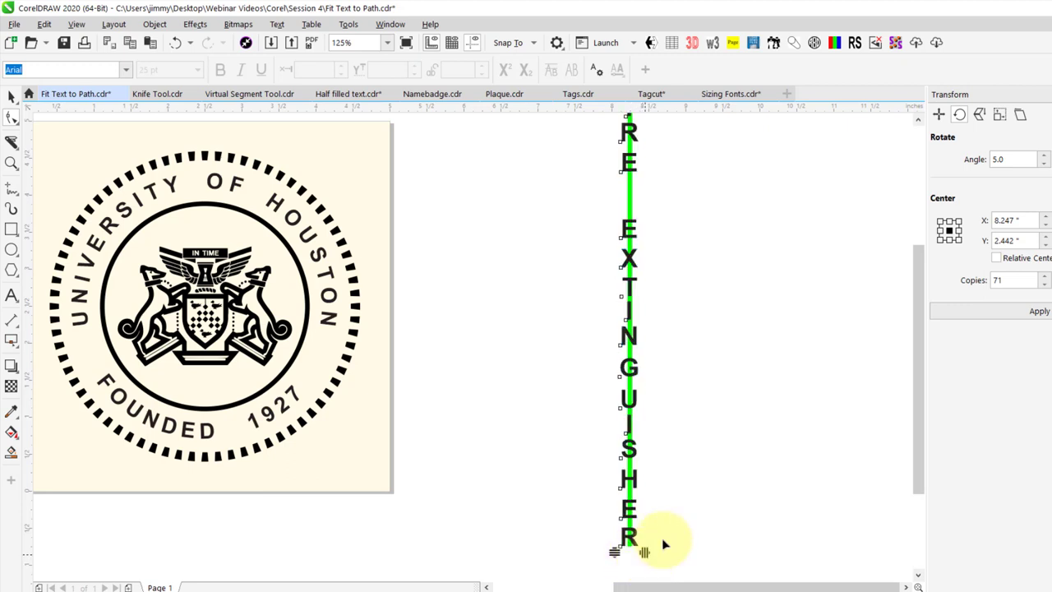
pyautogui.moveTo(914, 443); pyautogui.dragTo(923, 419)
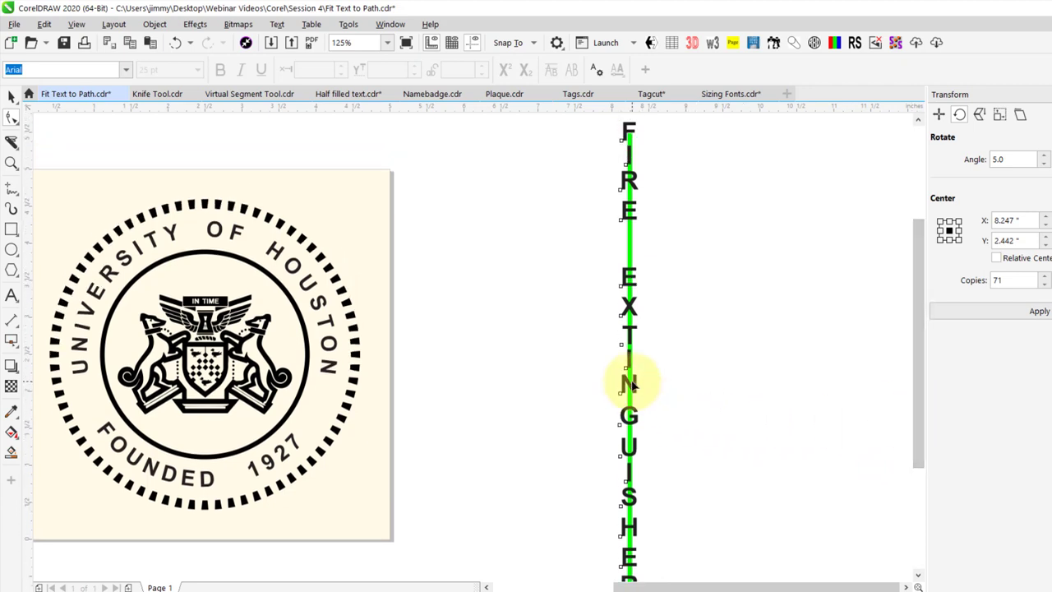
pyautogui.press('Tab')
pyautogui.click(518, 277)
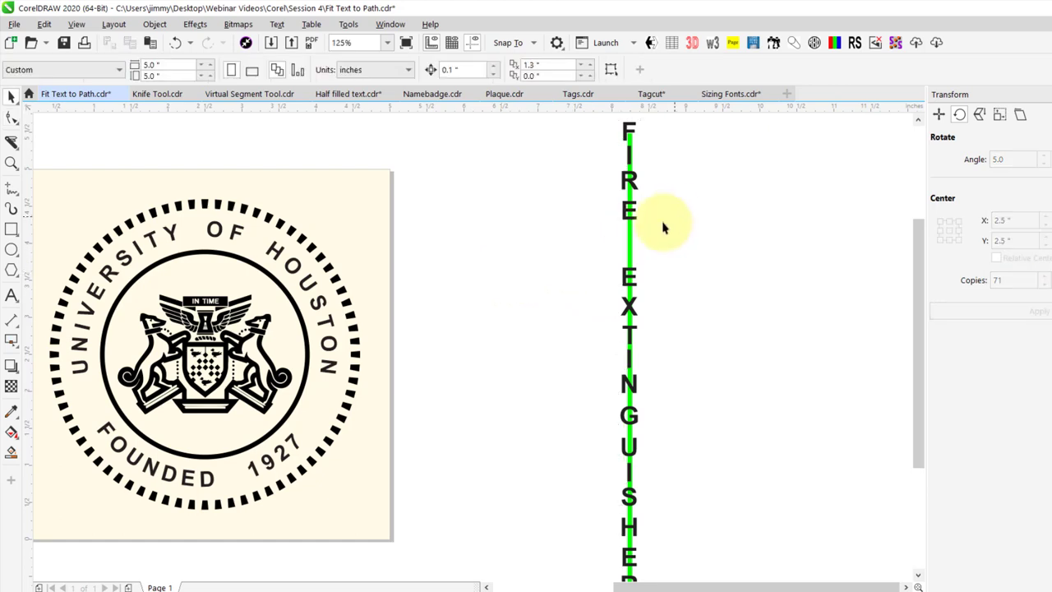
# Step: Break the FIRE EXTINGUISHER text apart from the green line and deselect everything
pyautogui.click(628, 236)
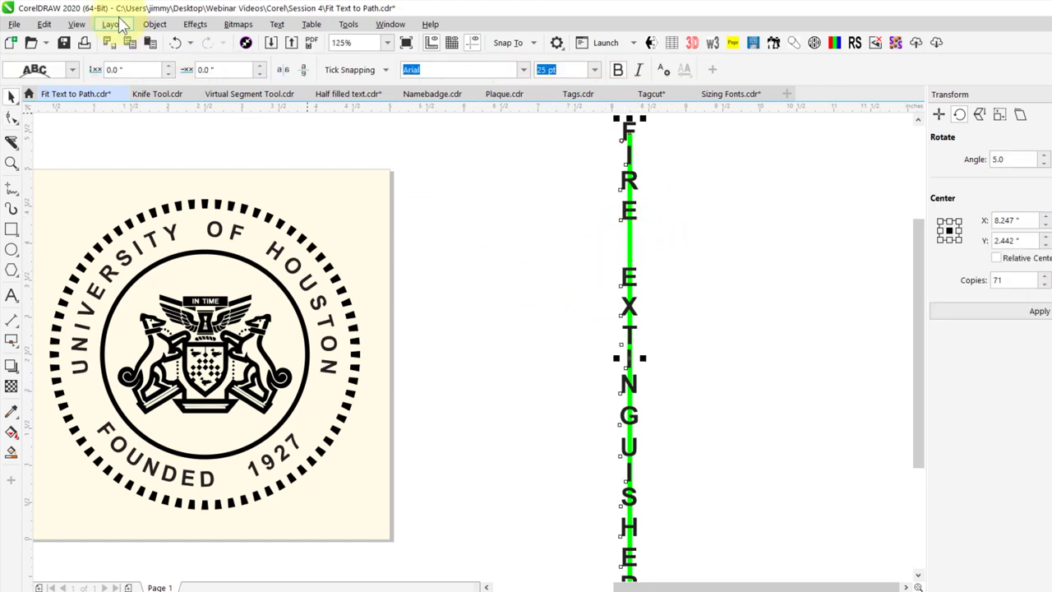
pyautogui.click(155, 24)
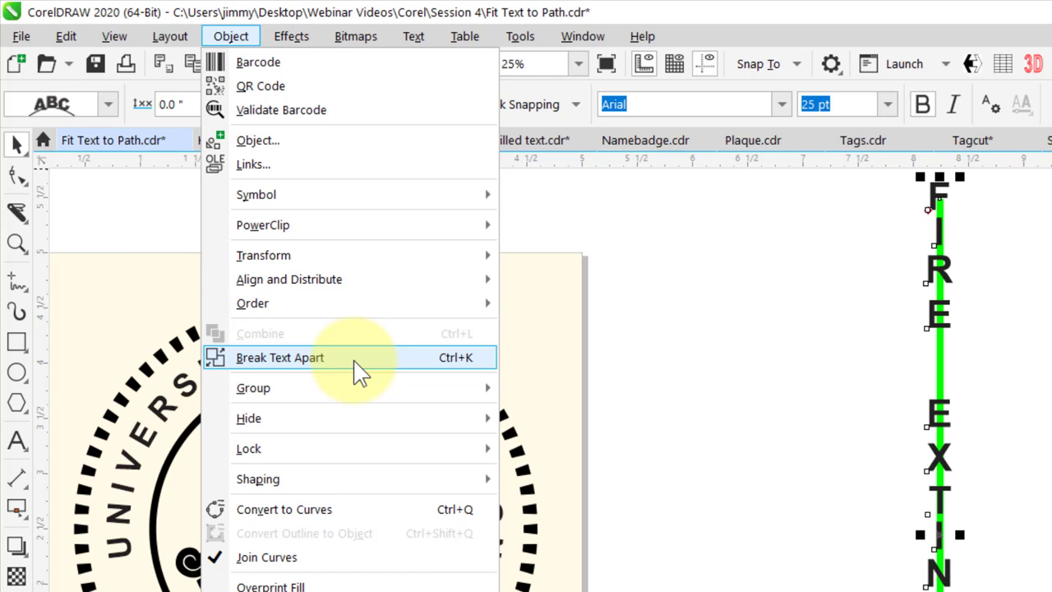
pyautogui.click(358, 362)
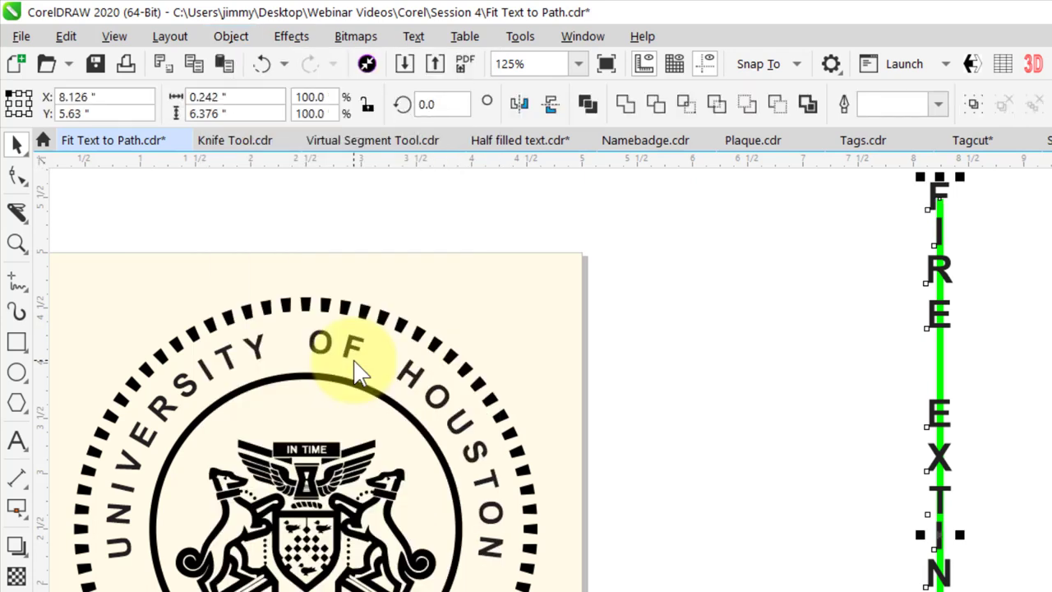
pyautogui.click(883, 348)
# Step: Move FIRE EXTINGUISHER off the green line toward the seal and stretch it horizontally to about 0.46" wide
pyautogui.doubleClick(934, 326)
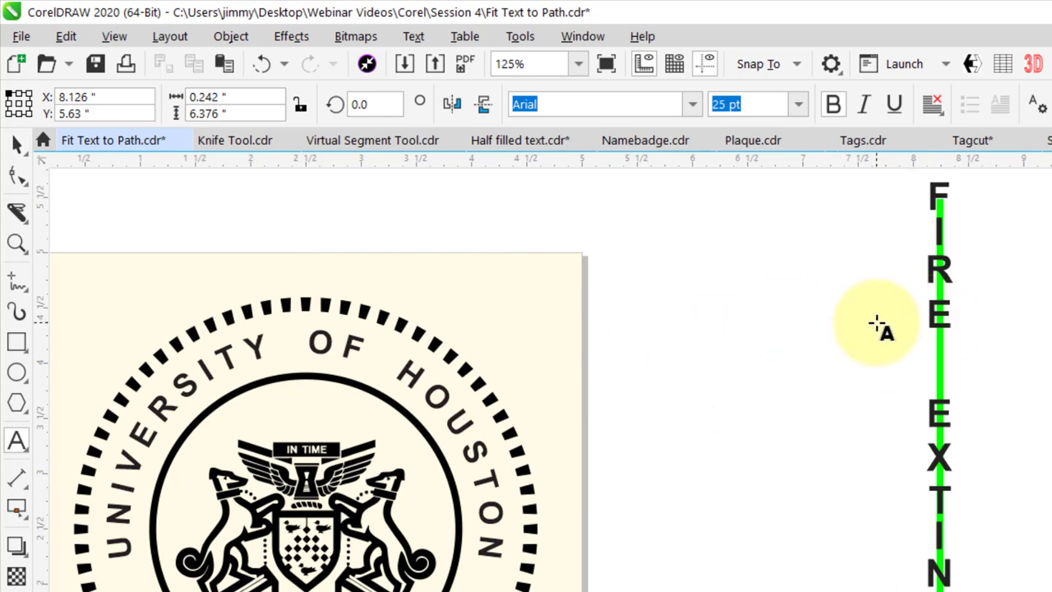
pyautogui.hotkey('ctrl', 'space')
pyautogui.moveTo(927, 325); pyautogui.dragTo(754, 353)
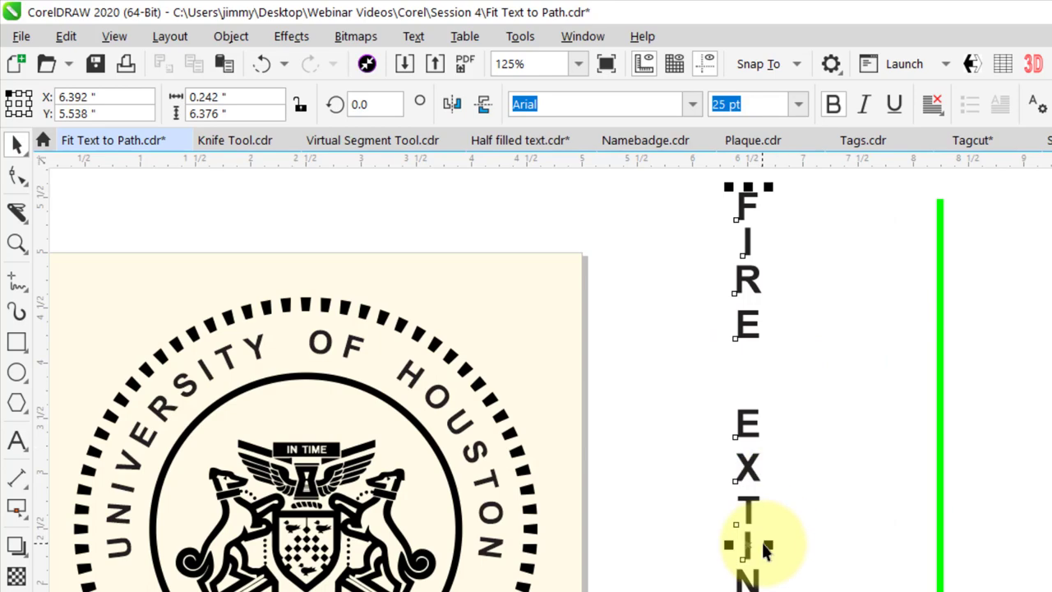
pyautogui.moveTo(767, 545); pyautogui.dragTo(791, 544)
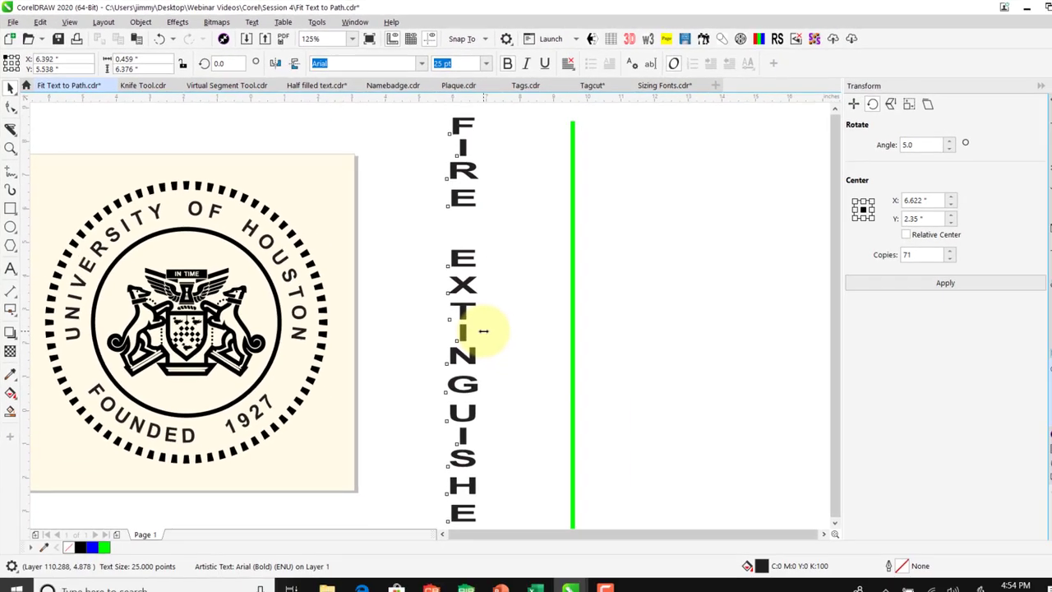
# Step: In Knife Tool.cdr, give the large name text at the bottom of the page a black outline and remove its fill
pyautogui.click(200, 119)
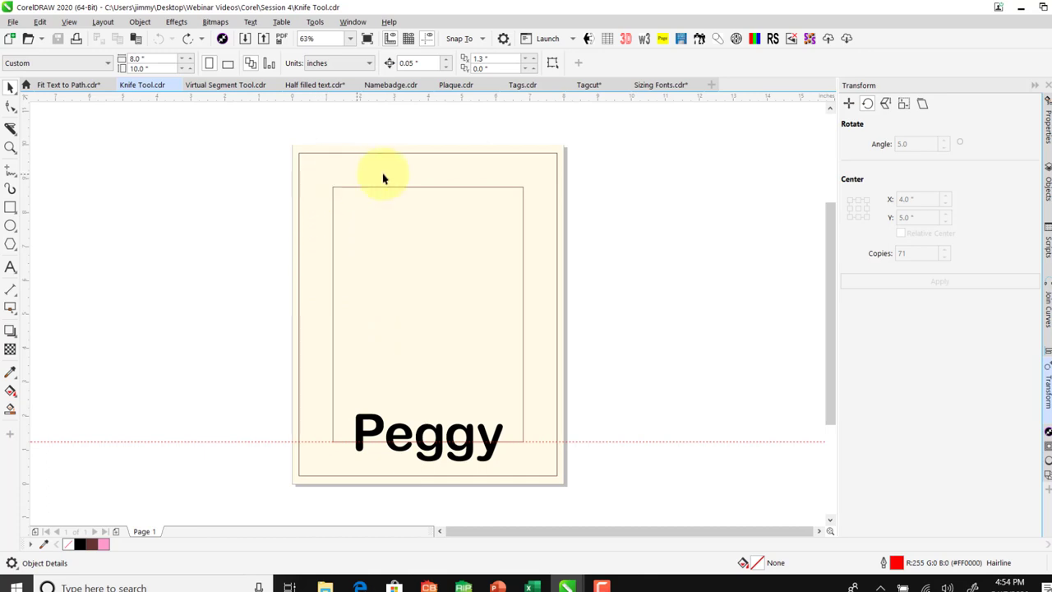
pyautogui.click(375, 435)
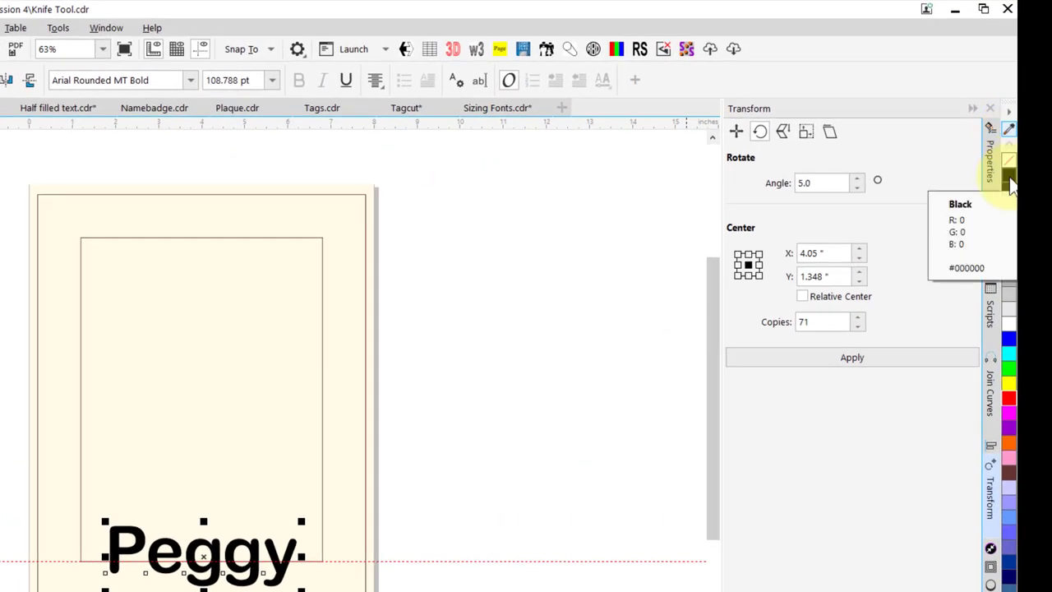
pyautogui.click(1008, 177)
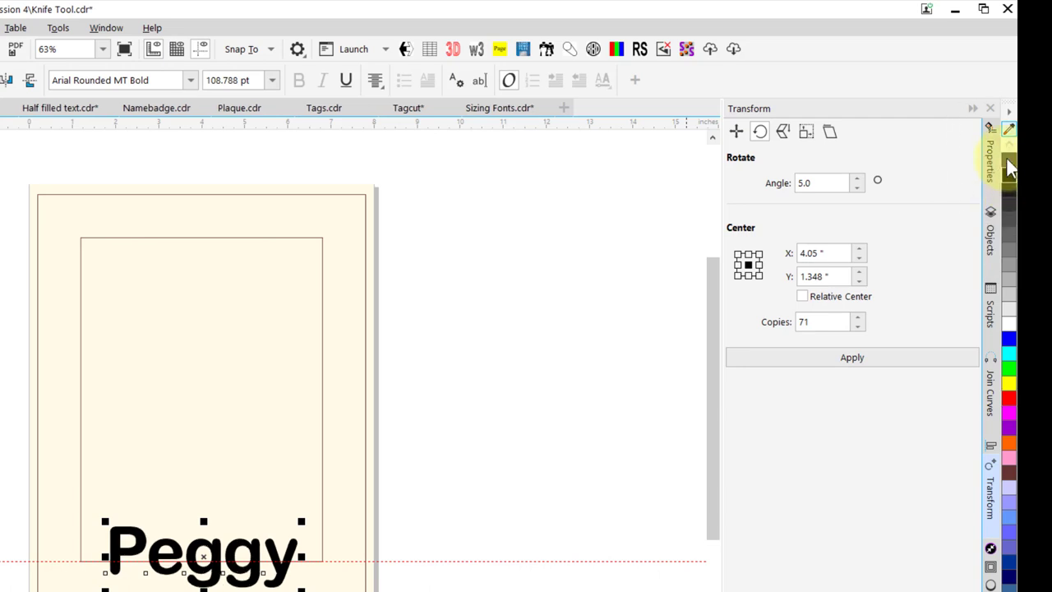
pyautogui.click(1008, 159)
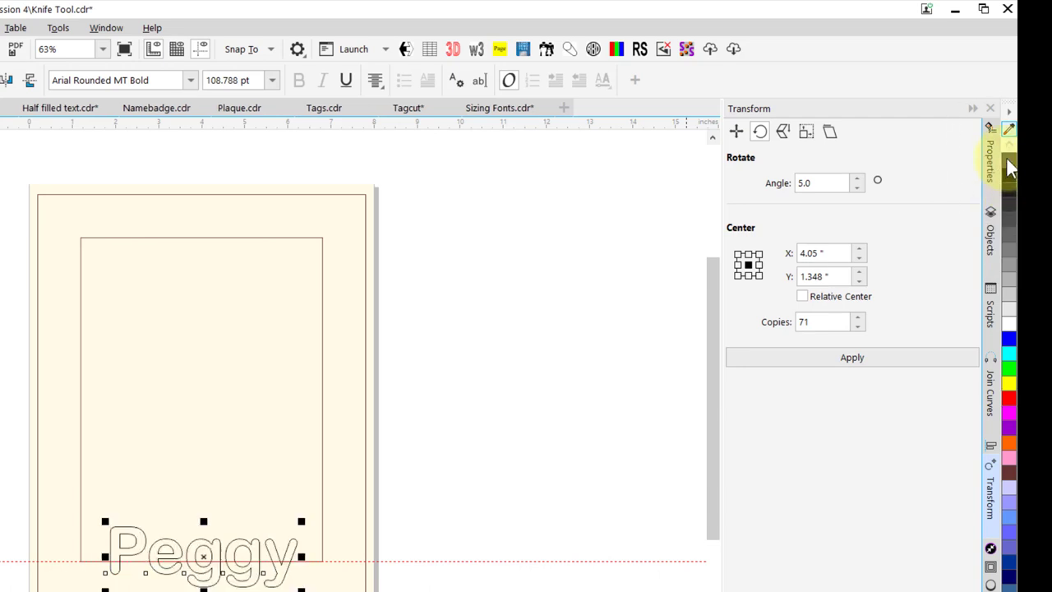
# Step: With nothing selected, set the horizontal duplicate distance to -8 inches and the nudge distance to 8 inches
pyautogui.click(450, 422)
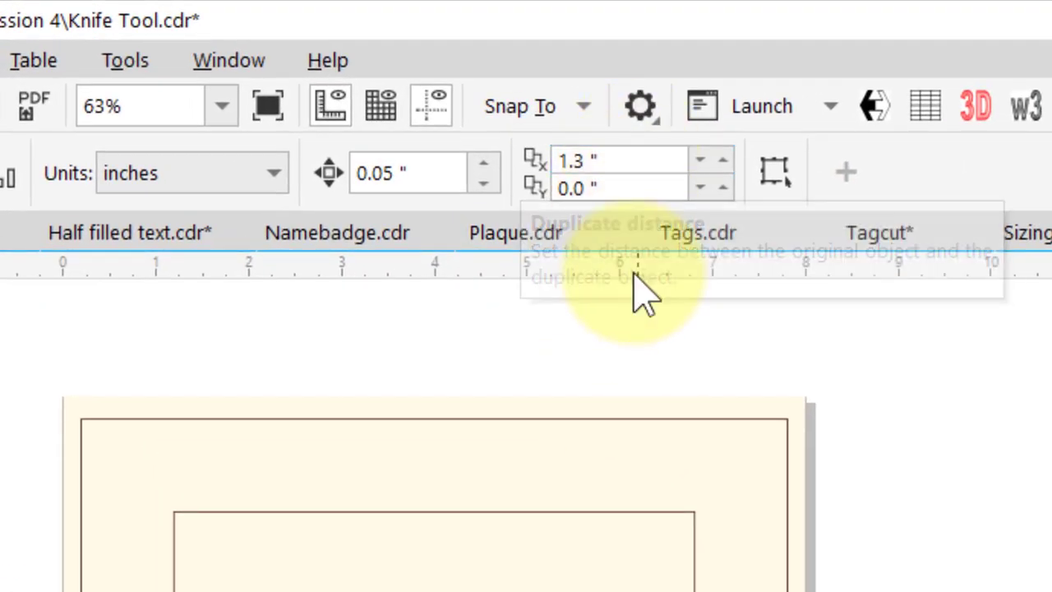
pyautogui.click(626, 164)
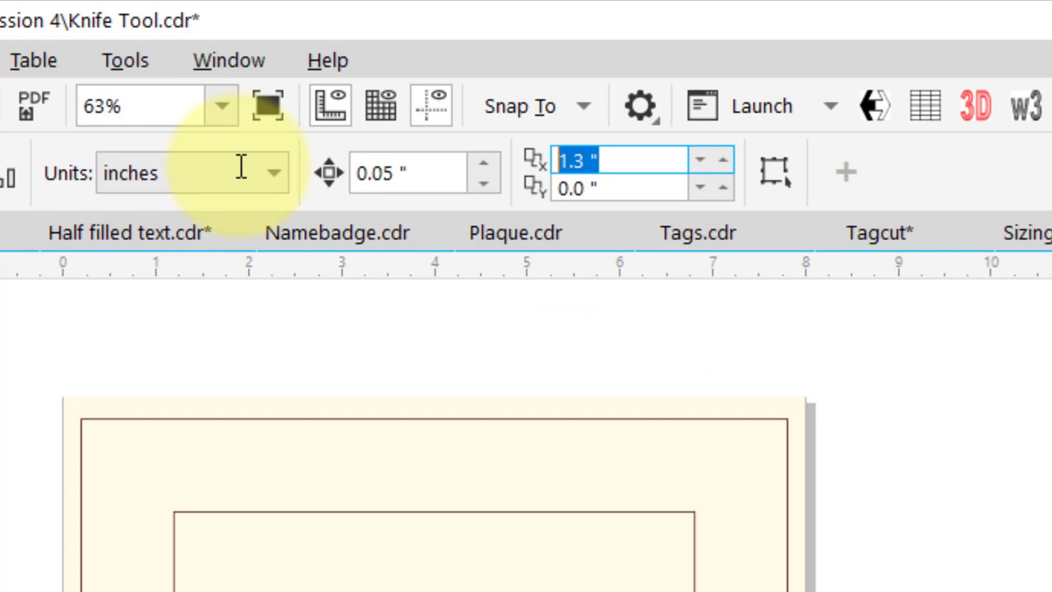
pyautogui.write('-8')
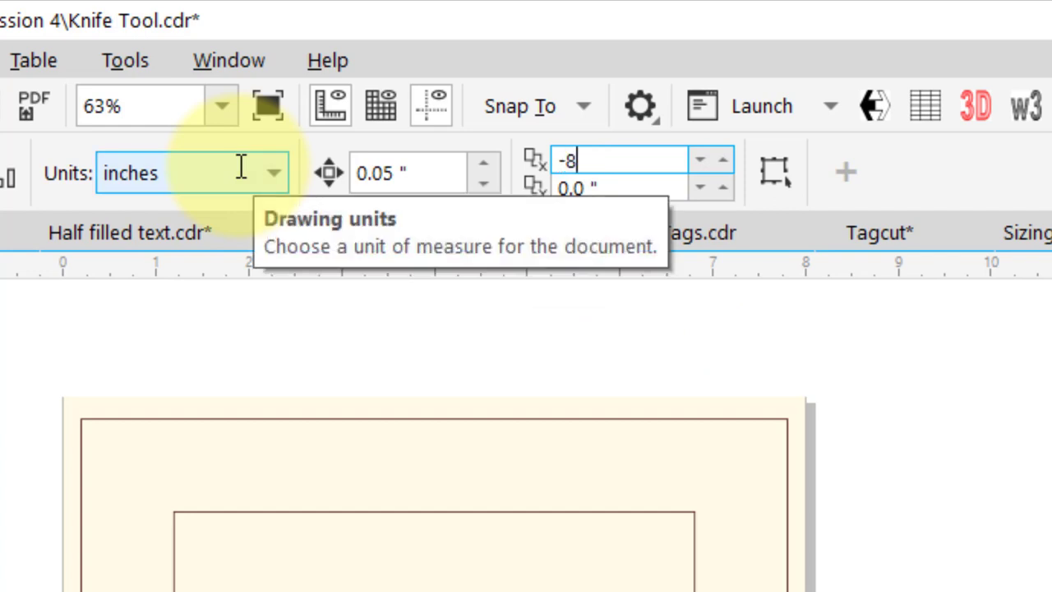
pyautogui.press('Return')
pyautogui.click(411, 169)
pyautogui.moveTo(425, 169); pyautogui.dragTo(323, 164)
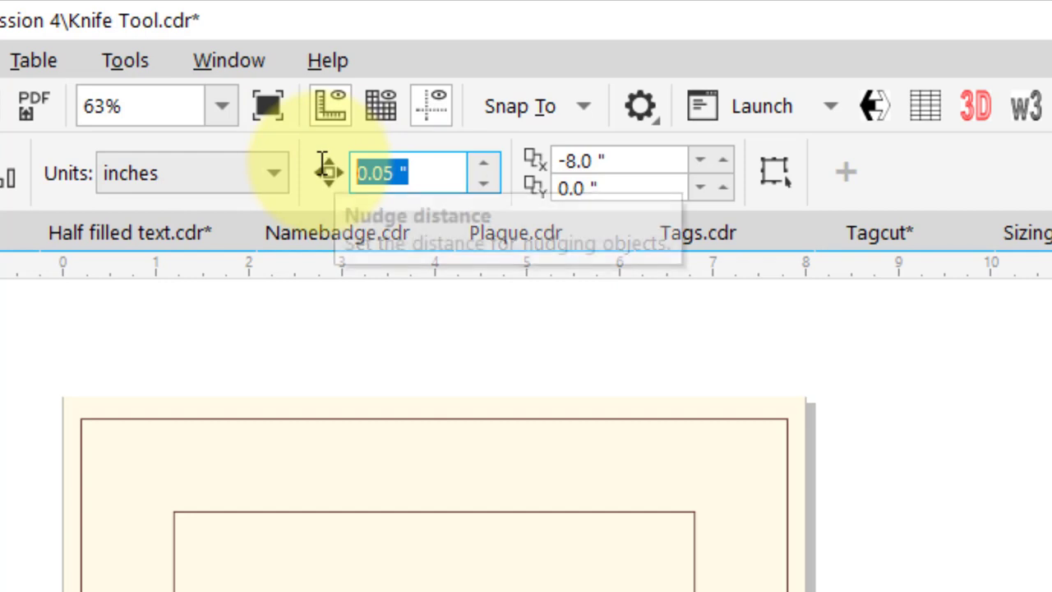
pyautogui.write('8')
pyautogui.press('Return')
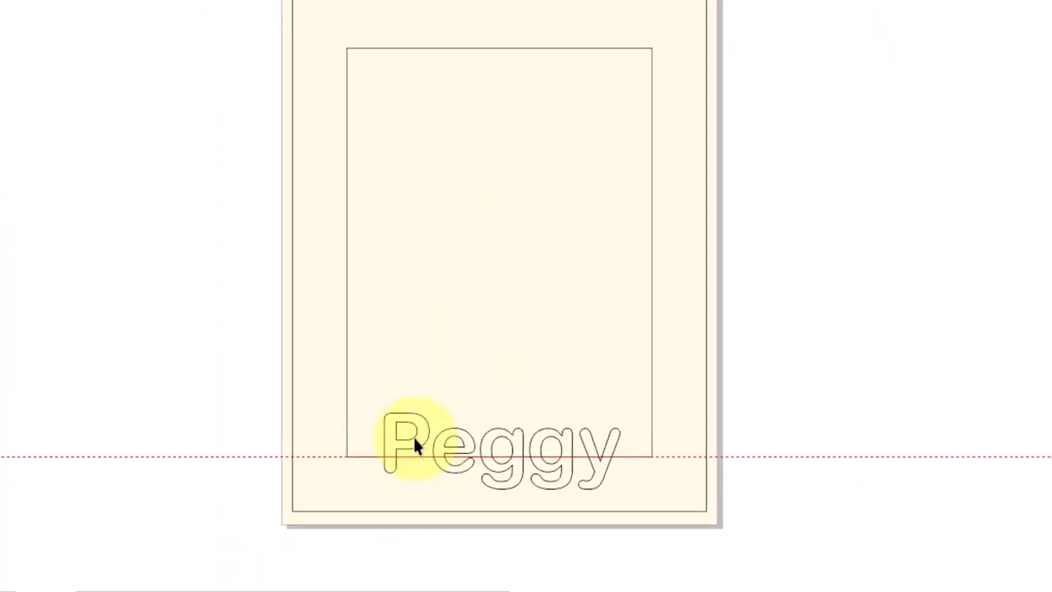
# Step: Duplicate the outlined name text at the bottom of the page and deselect the copy
pyautogui.click(414, 437)
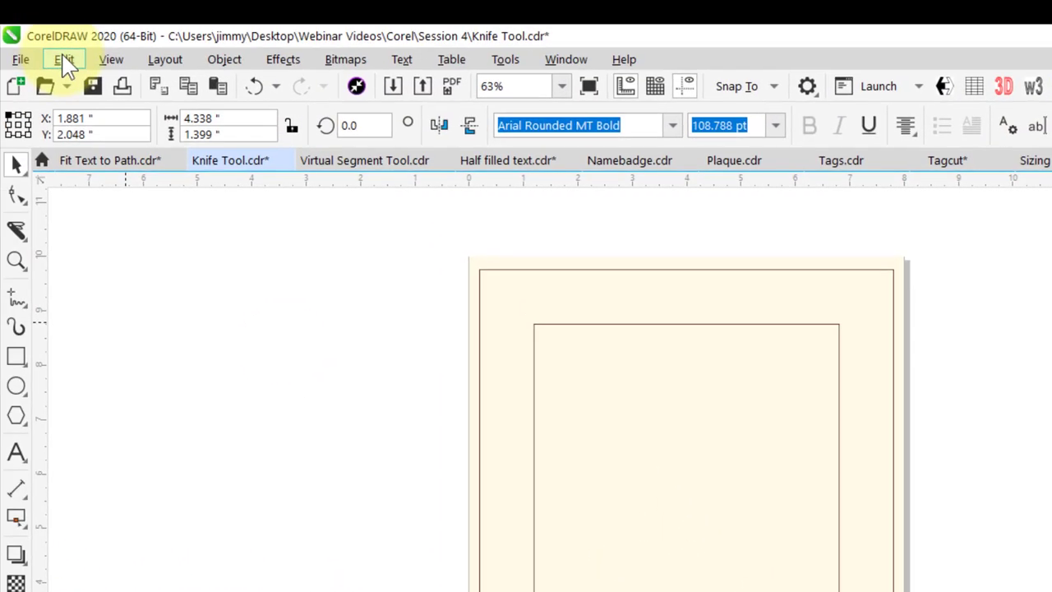
pyautogui.click(65, 61)
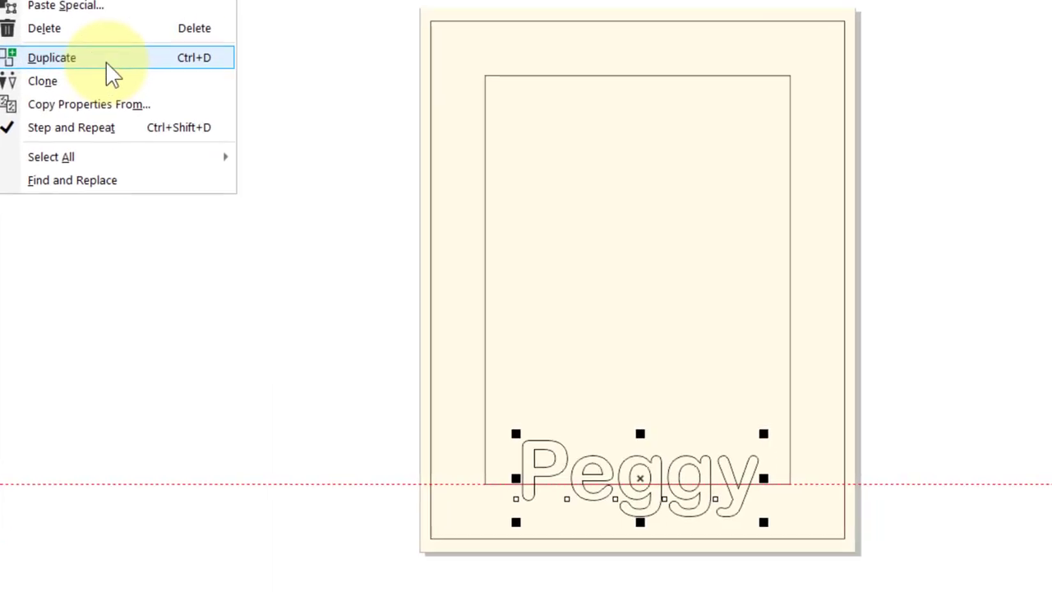
pyautogui.click(161, 321)
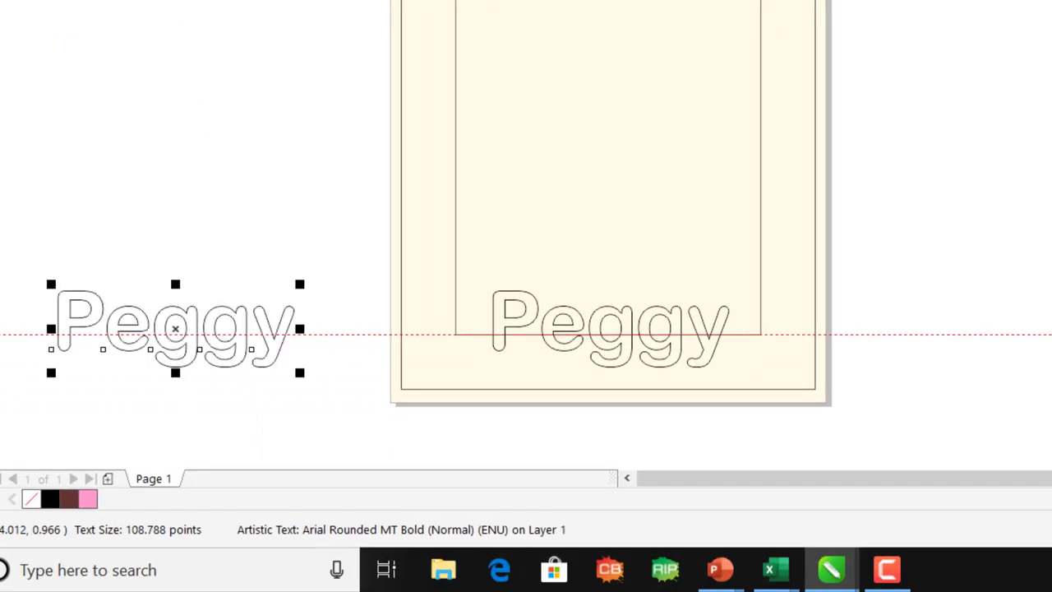
pyautogui.click(135, 10)
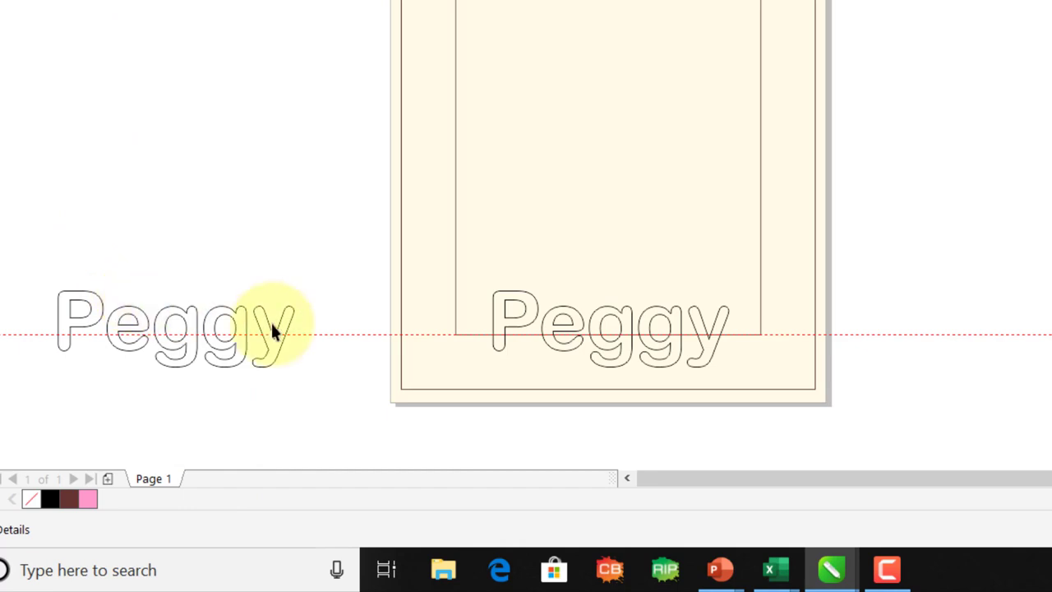
# Step: Weld the original name text on the page to the rectangular frame
pyautogui.click(519, 318)
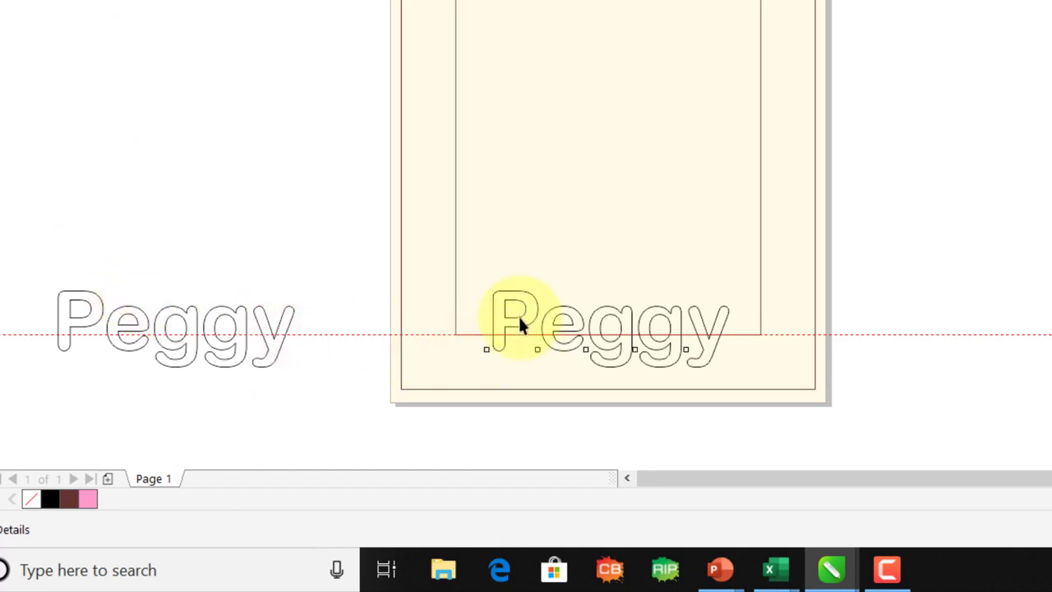
pyautogui.keyDown('shift'); pyautogui.click(454, 173); pyautogui.keyUp('shift')
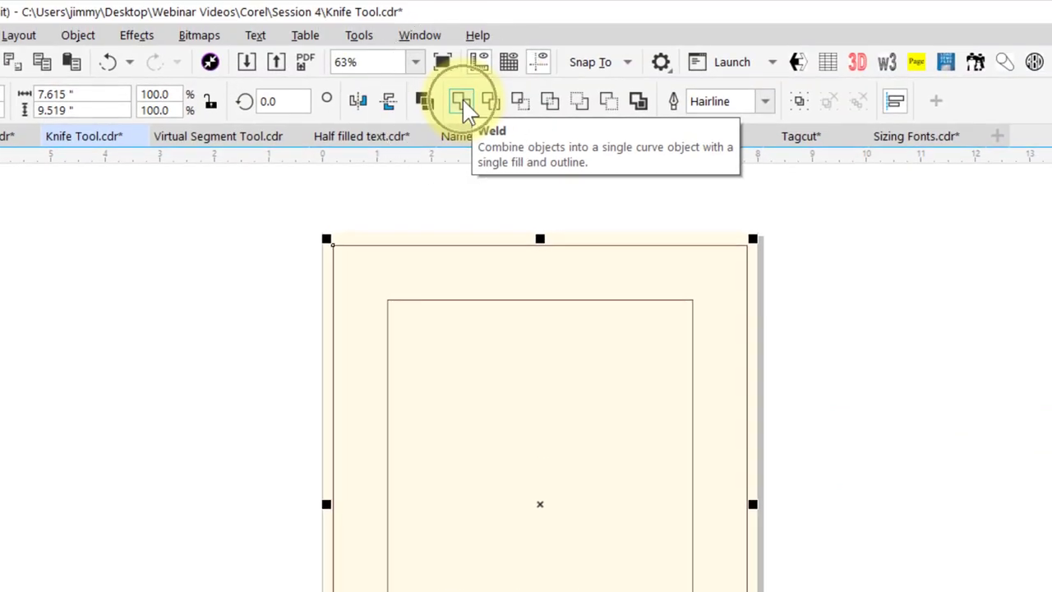
pyautogui.click(462, 102)
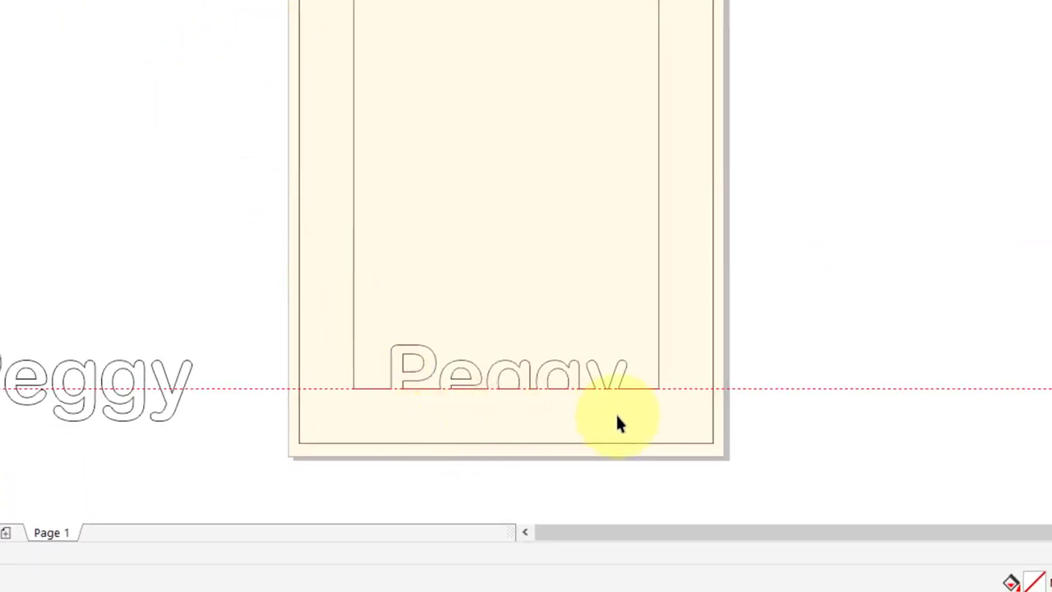
# Step: Give the welded frame and name curve a red outline and deselect it
pyautogui.click(391, 371)
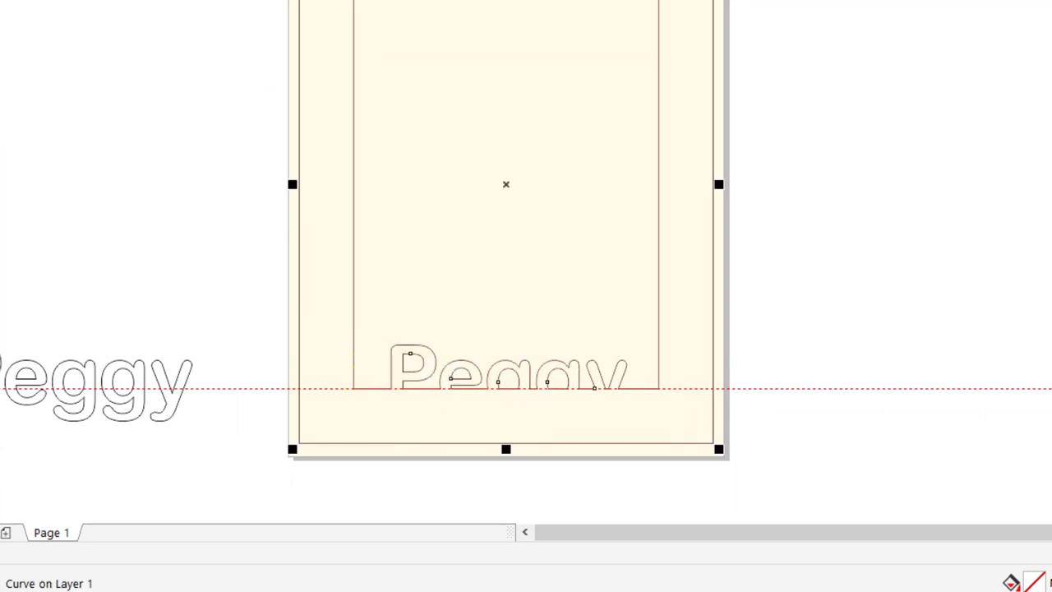
pyautogui.rightClick(1051, 180)
pyautogui.click(847, 180)
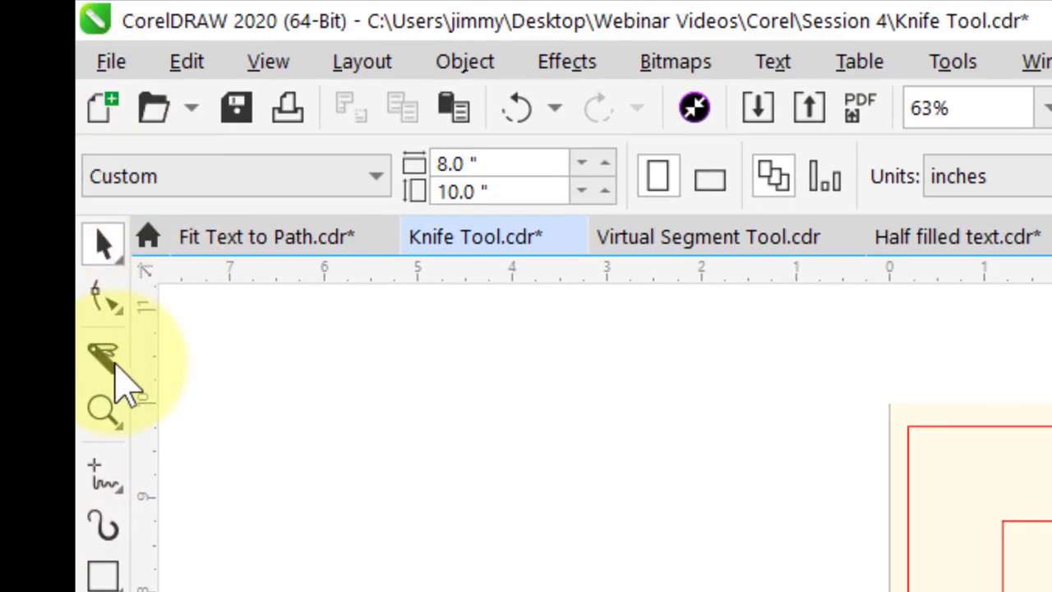
# Step: Slice the duplicate name text horizontally along the dashed guideline with the Knife tool
pyautogui.click(119, 393)
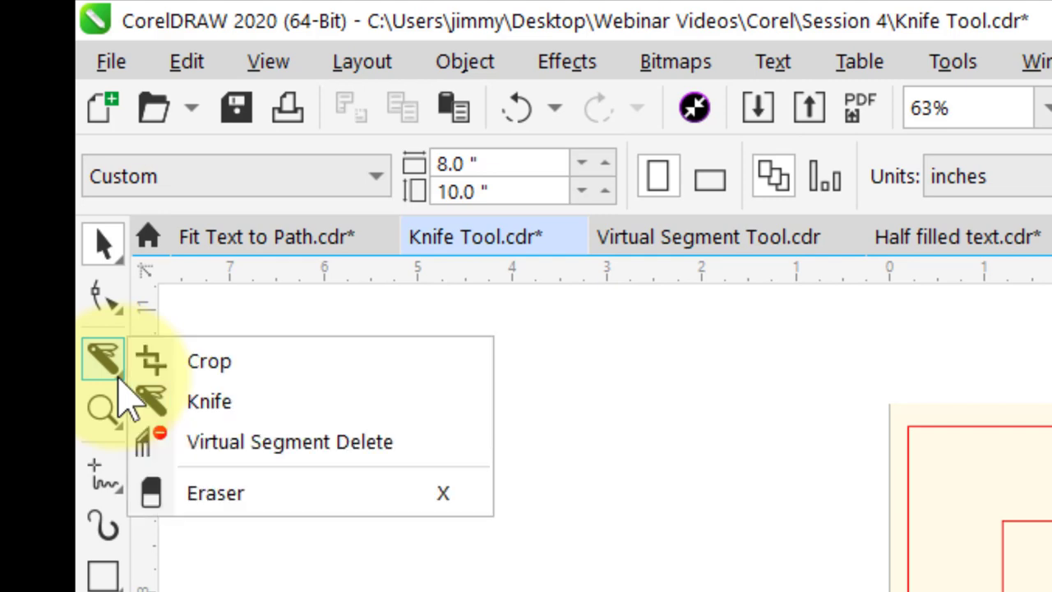
pyautogui.click(195, 364)
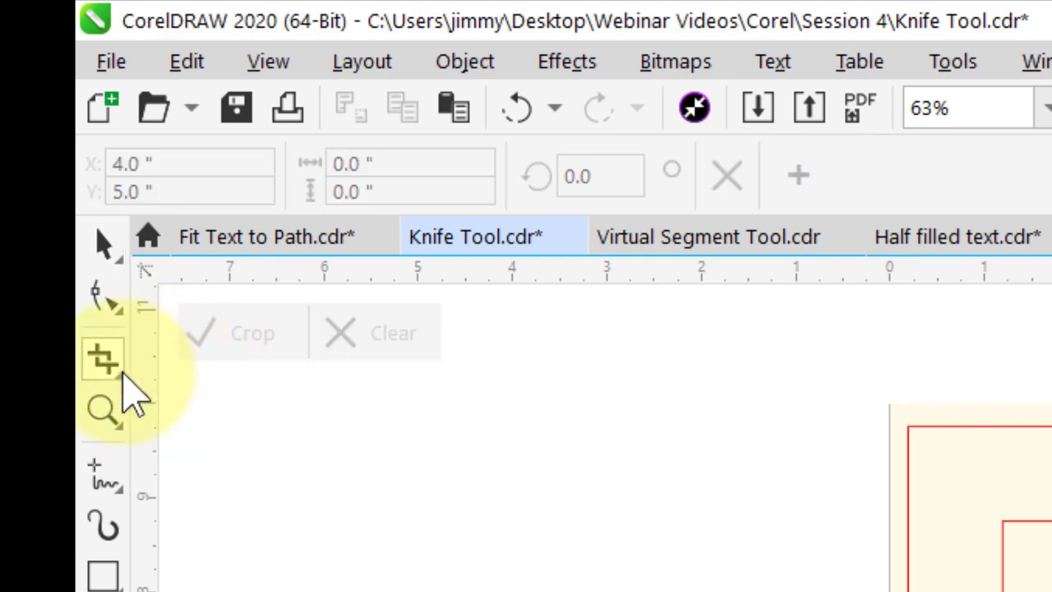
pyautogui.click(115, 386)
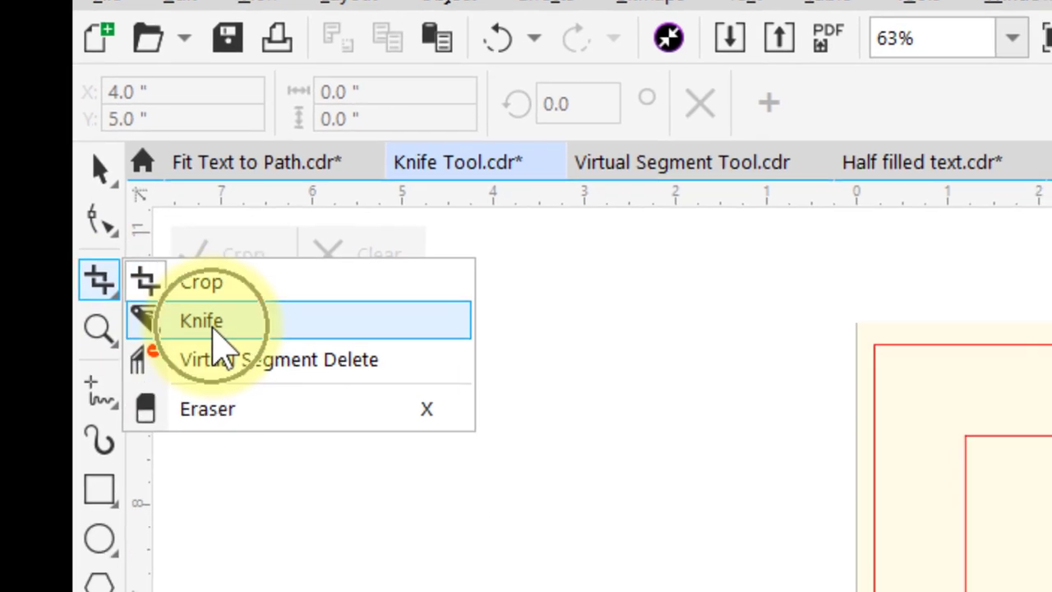
pyautogui.click(220, 404)
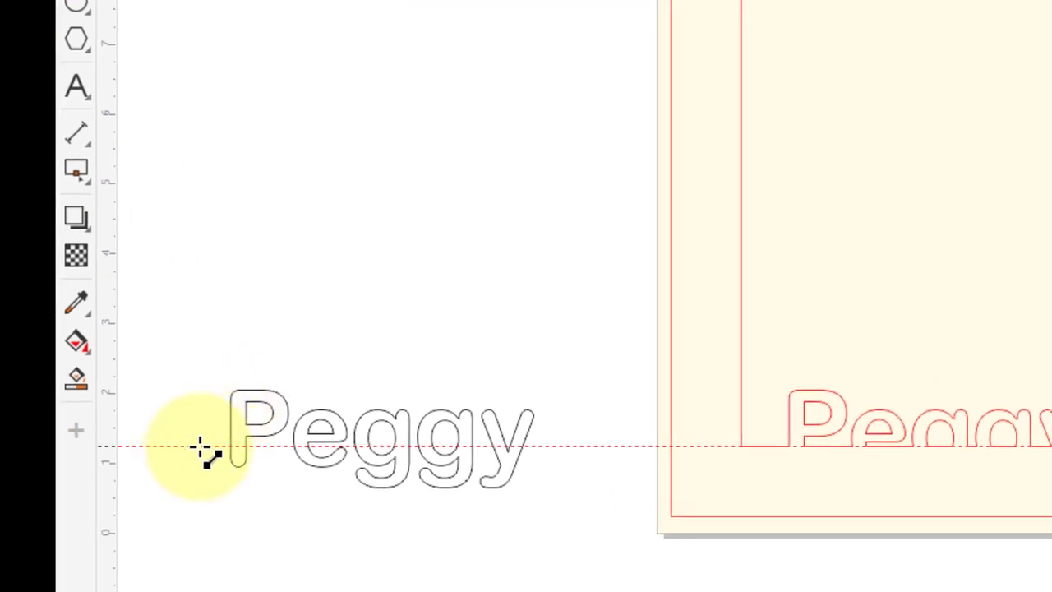
pyautogui.moveTo(200, 446); pyautogui.dragTo(575, 448)
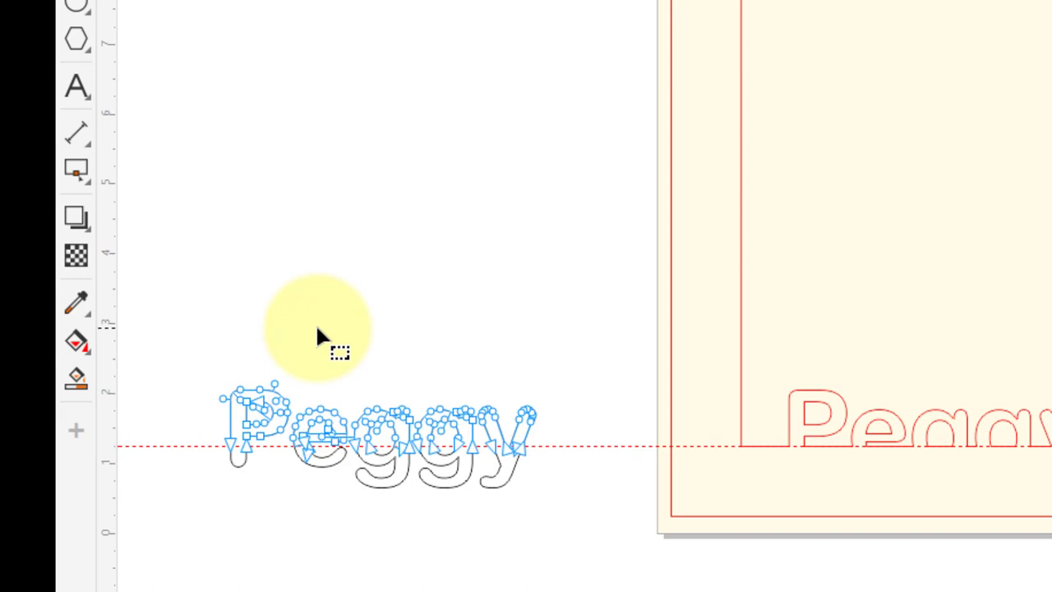
# Step: Delete the upper half of the sliced name and nudge the lower half 8 inches back beneath the welded lettering
pyautogui.press('space')
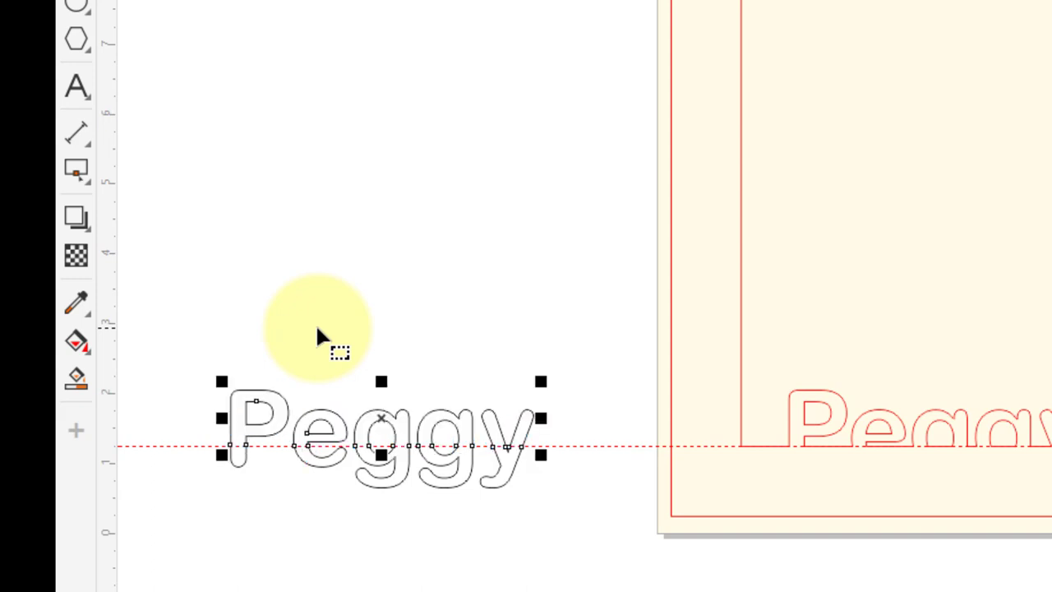
pyautogui.press('Delete')
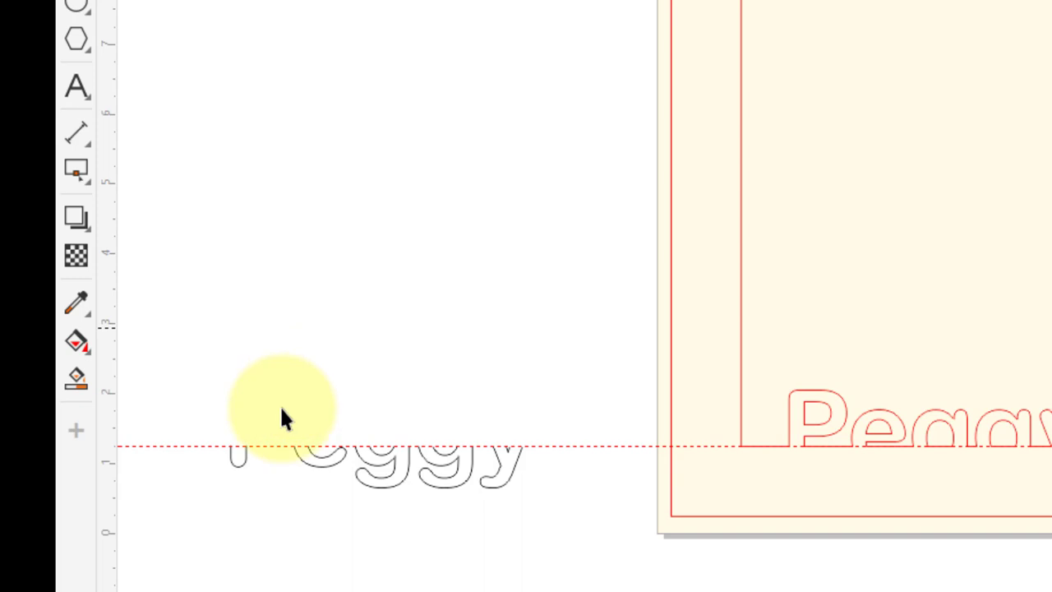
pyautogui.moveTo(182, 544); pyautogui.dragTo(568, 373)
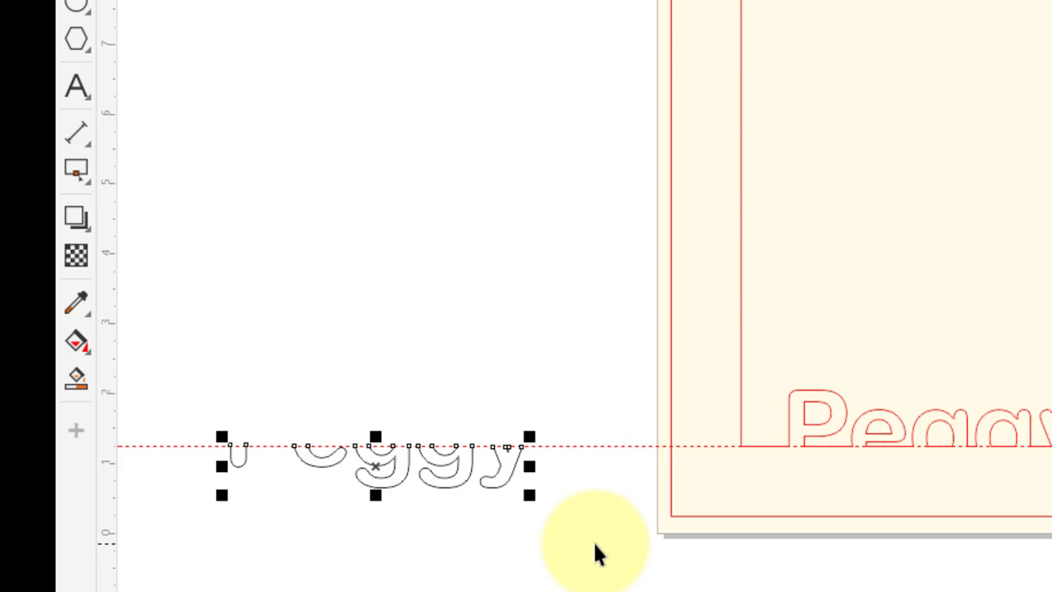
pyautogui.press('c')
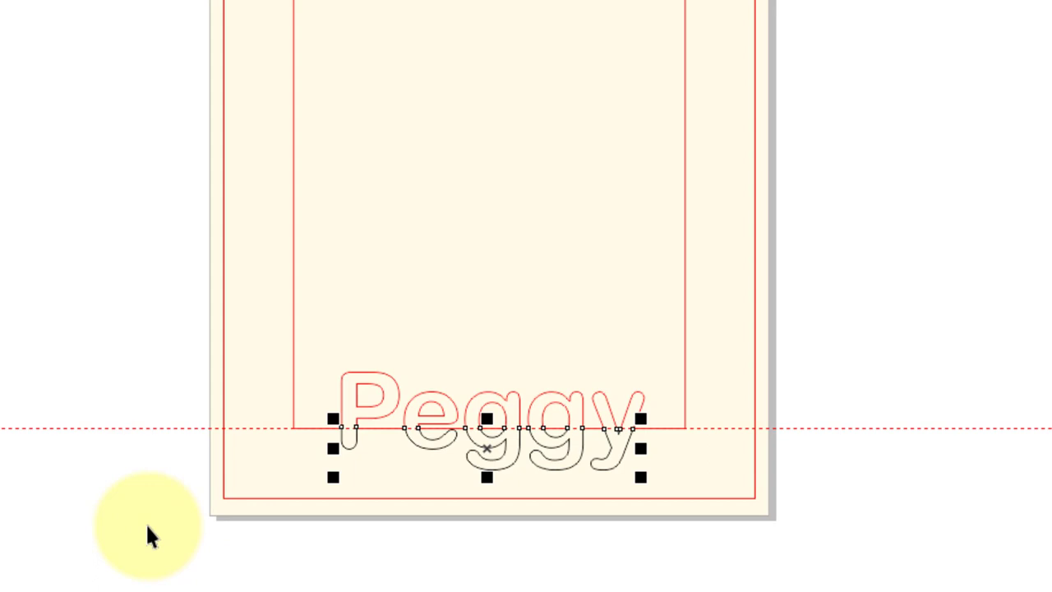
# Step: Set the outline width of the lower half of the name to 0.014 in
pyautogui.click(359, 105)
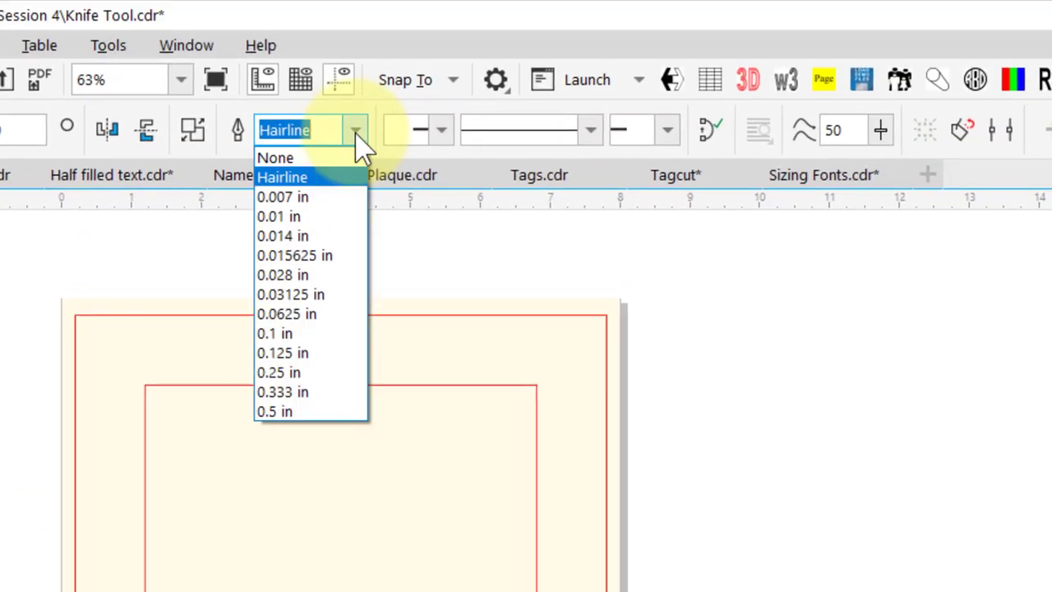
pyautogui.click(304, 238)
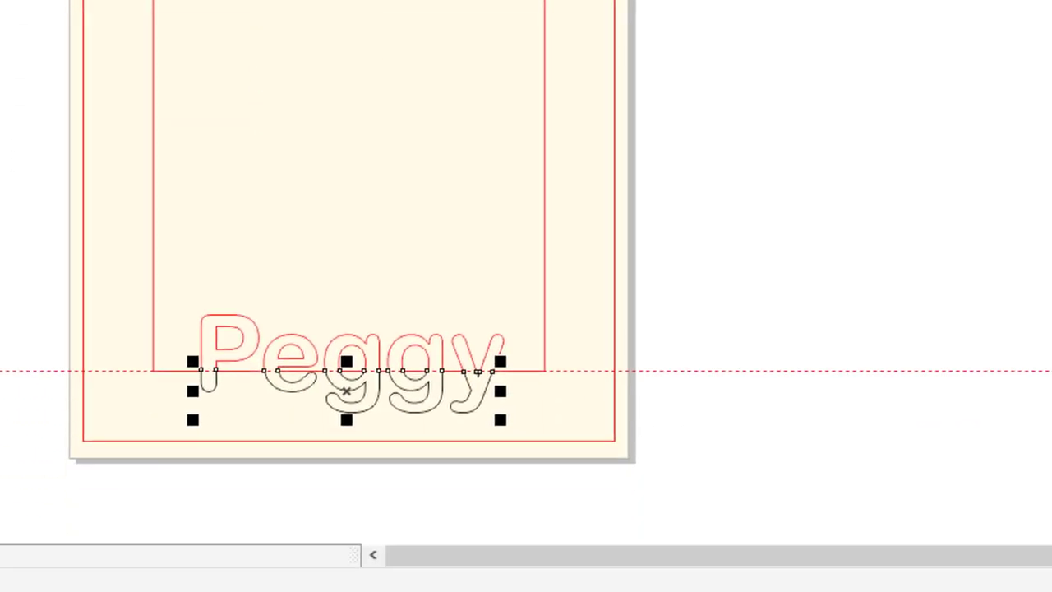
pyautogui.scroll(3, 221, 305)
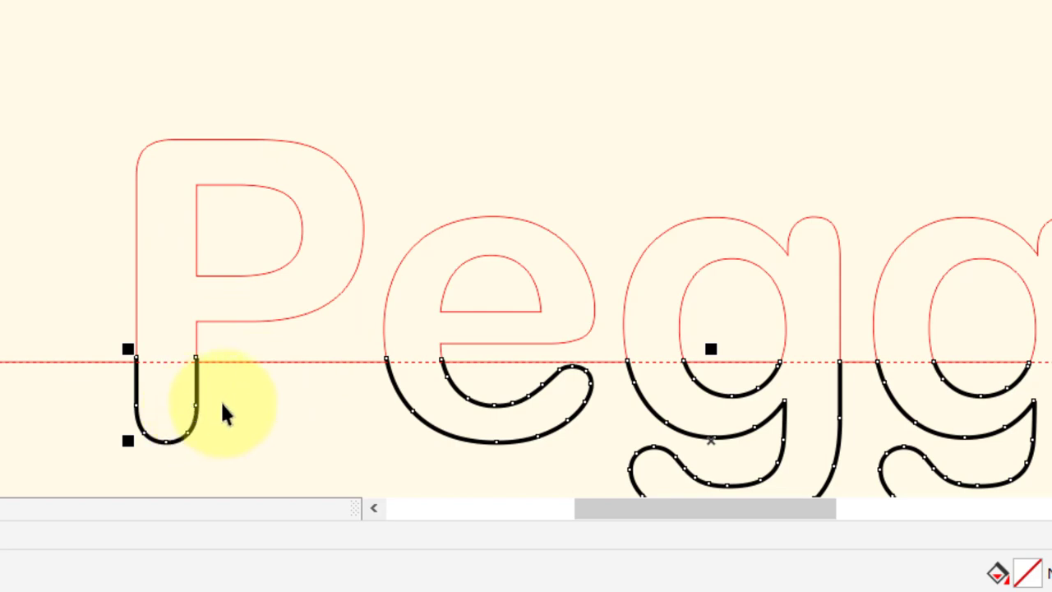
pyautogui.scroll(-2, 322, 324)
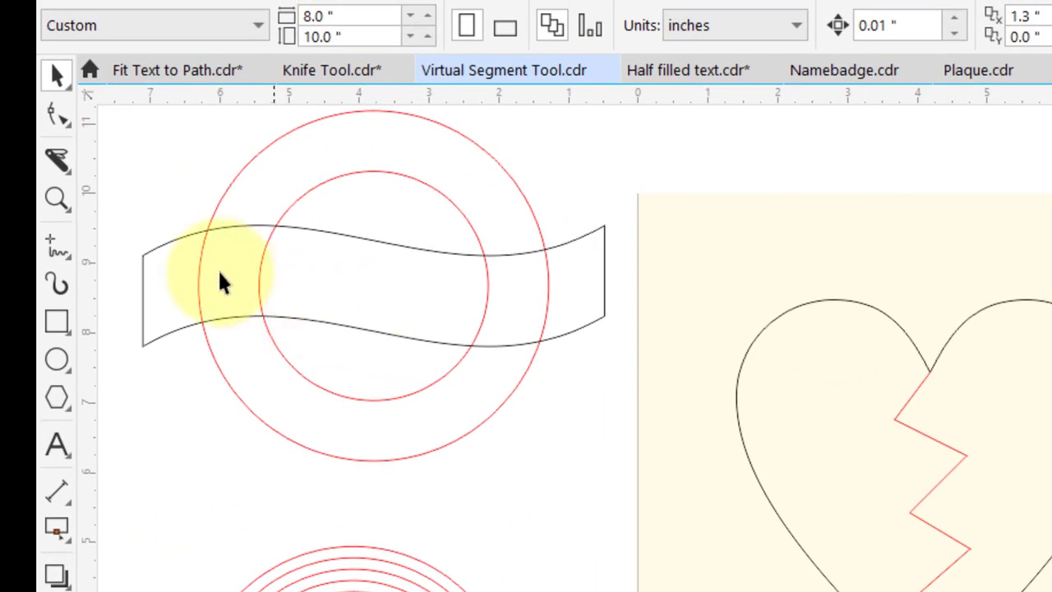
# Step: In Virtual Segment Tool.cdr, remove the segments of both red circles that lie inside the wavy banner with Virtual Segment Delete
pyautogui.click(66, 168)
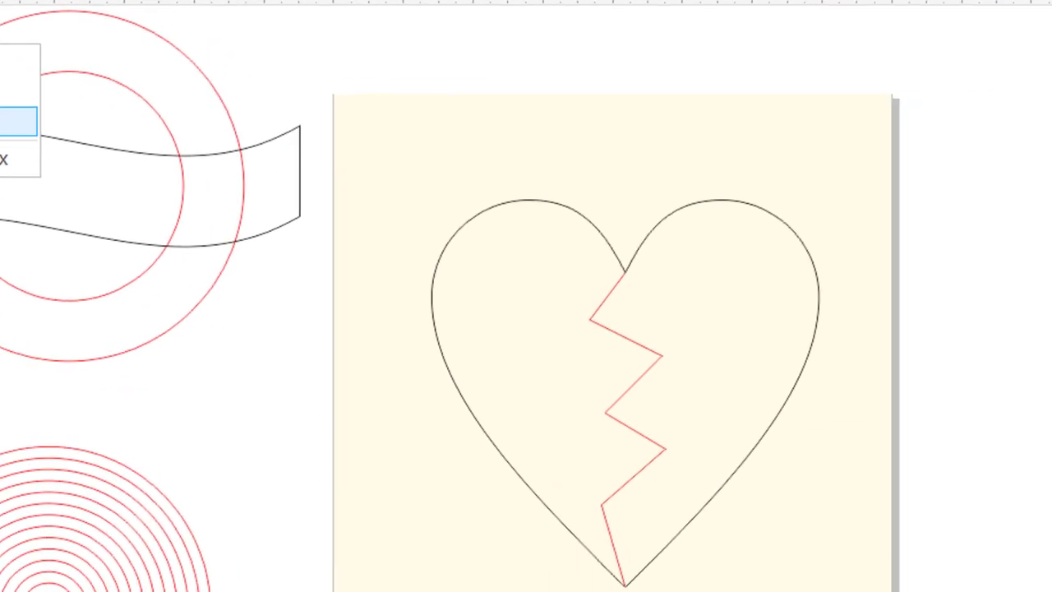
pyautogui.click(18, 122)
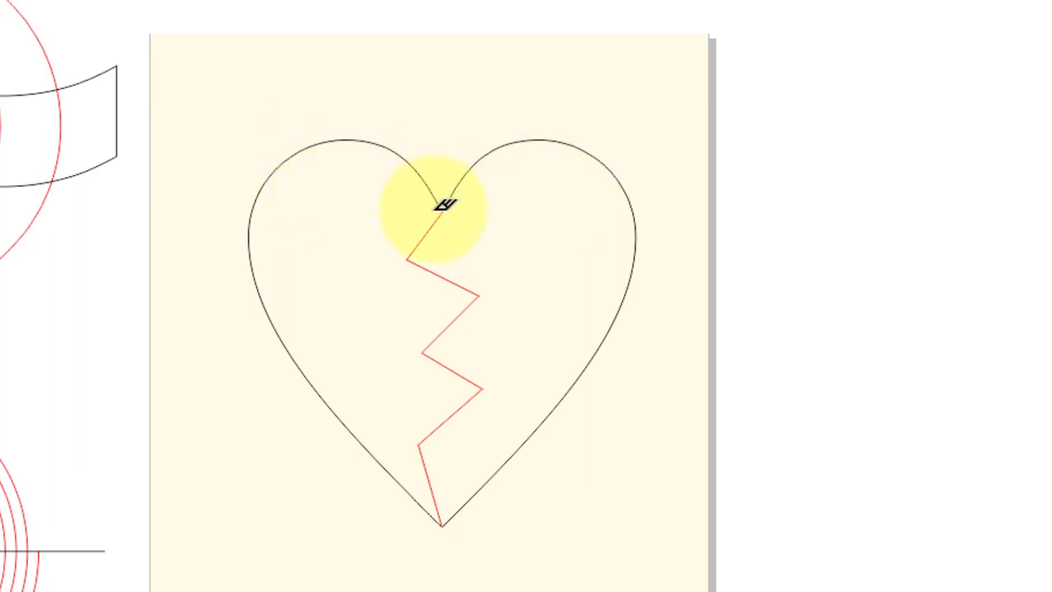
pyautogui.click(424, 170)
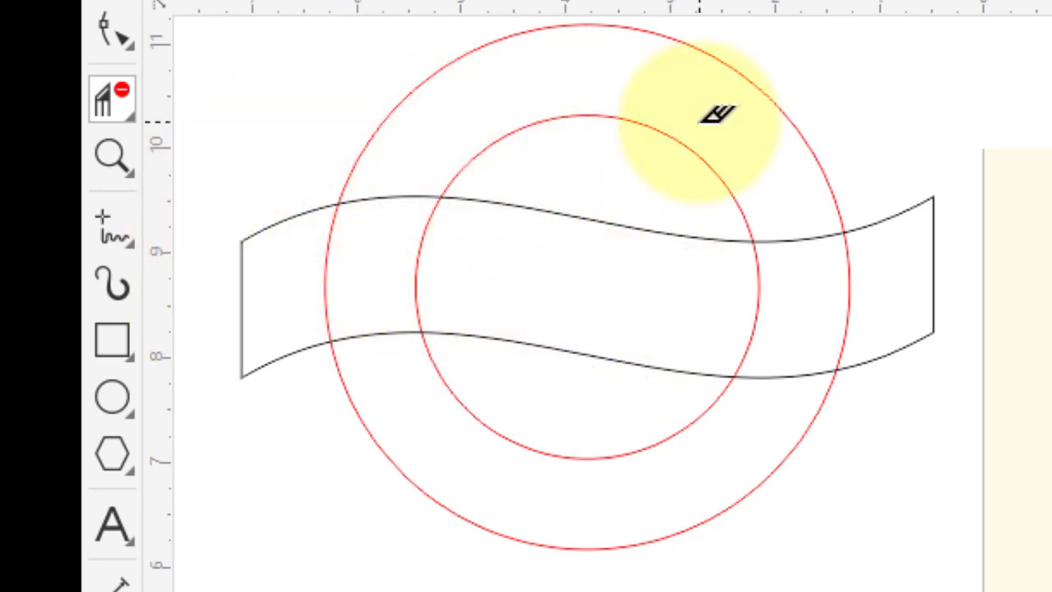
pyautogui.click(416, 258)
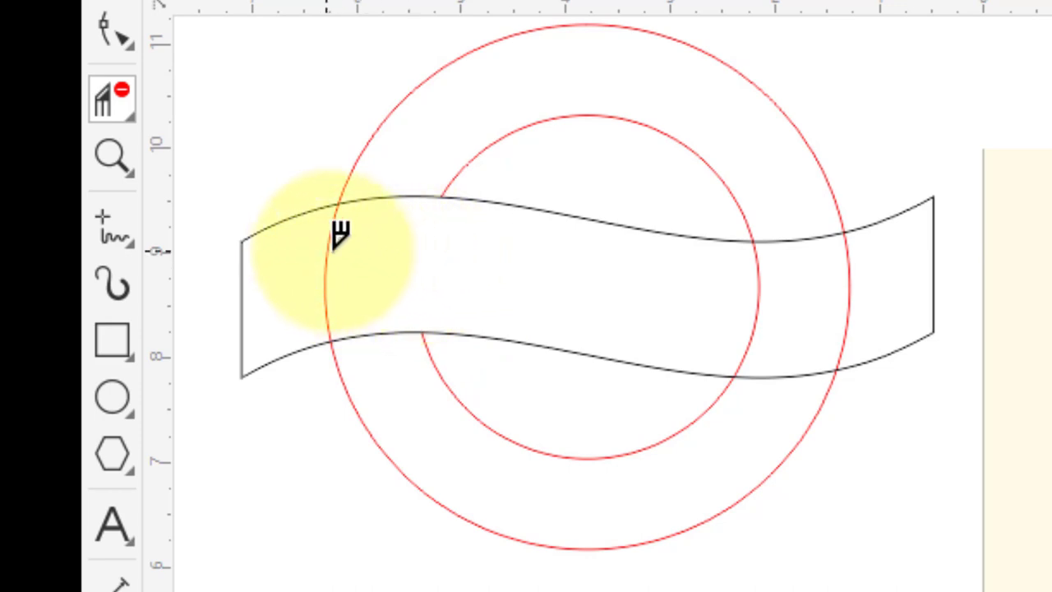
pyautogui.click(330, 247)
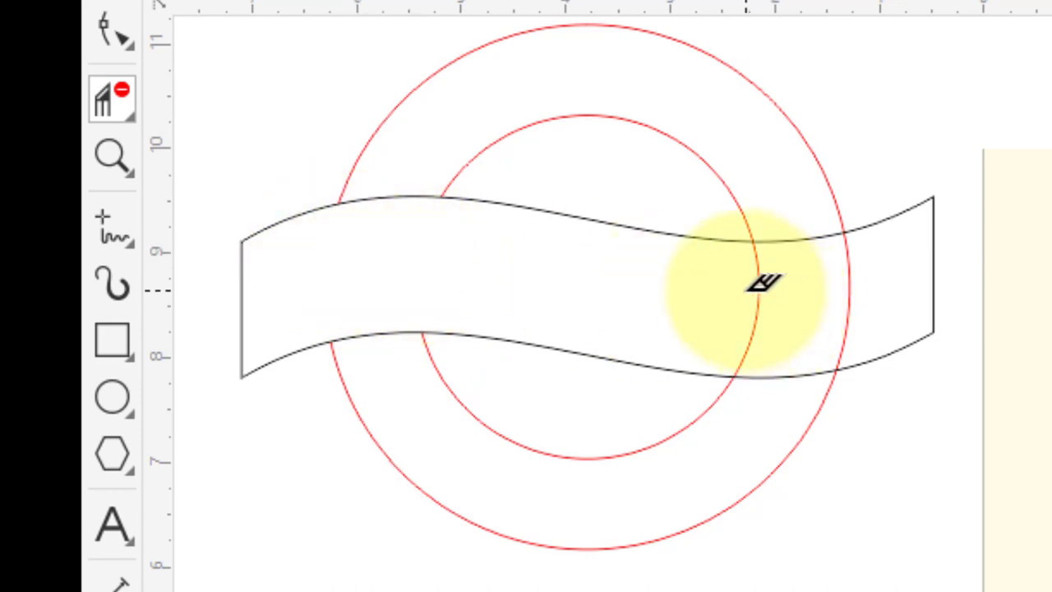
pyautogui.click(764, 275)
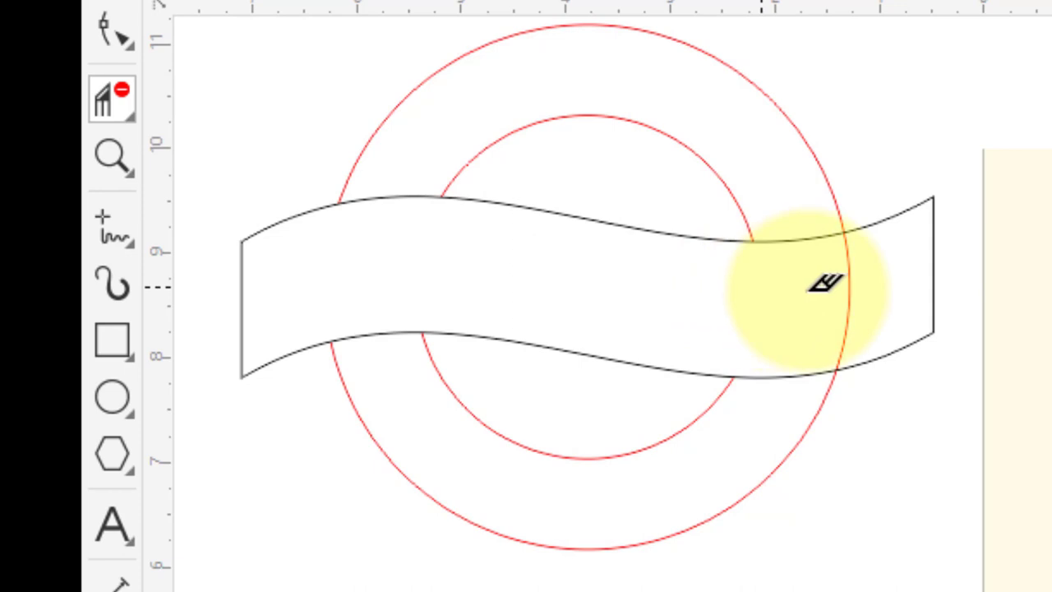
pyautogui.click(851, 282)
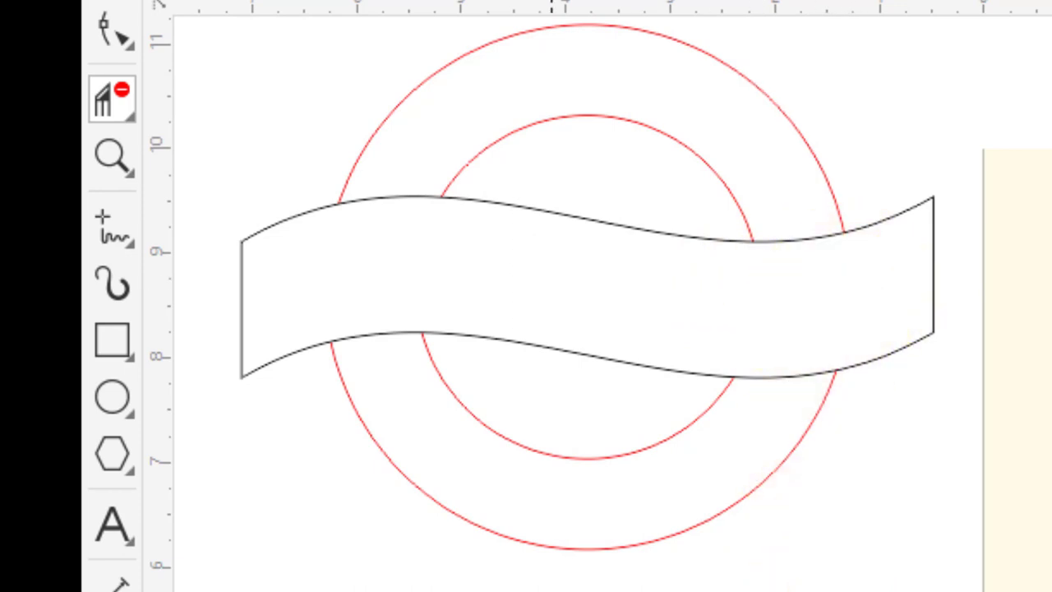
pyautogui.scroll(3, 575, 304)
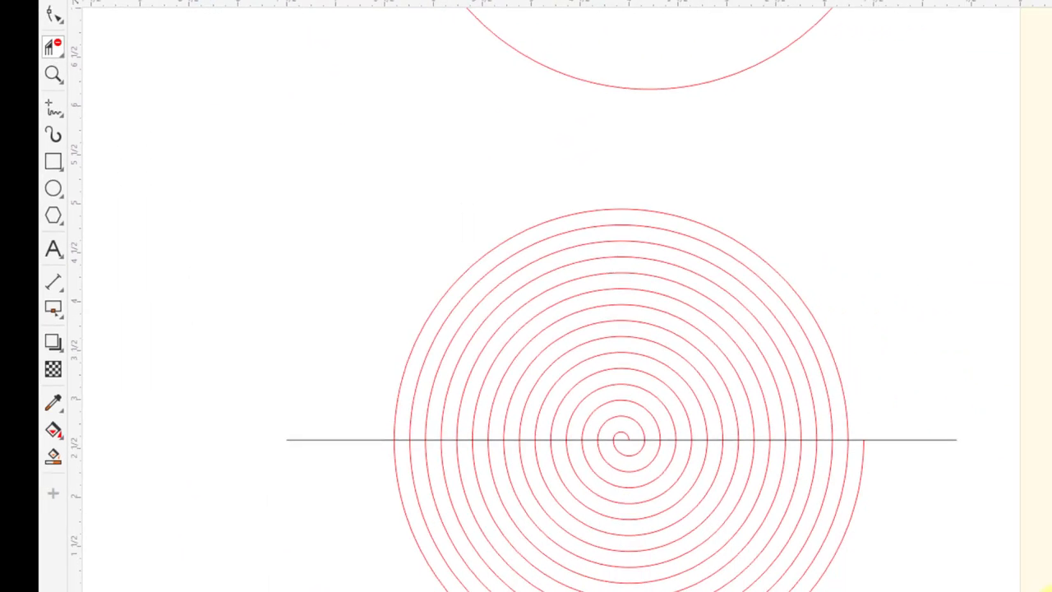
# Step: Remove every other upper arc of the red spiral above the horizontal line with Virtual Segment Delete, and delete the line
pyautogui.scroll(-3, 621, 345)
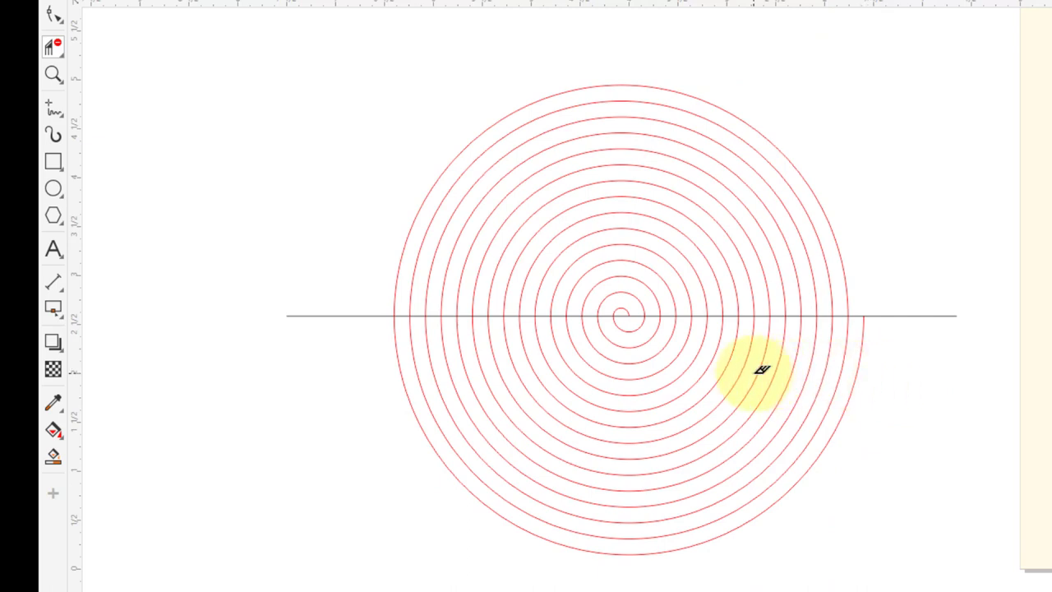
pyautogui.click(831, 277)
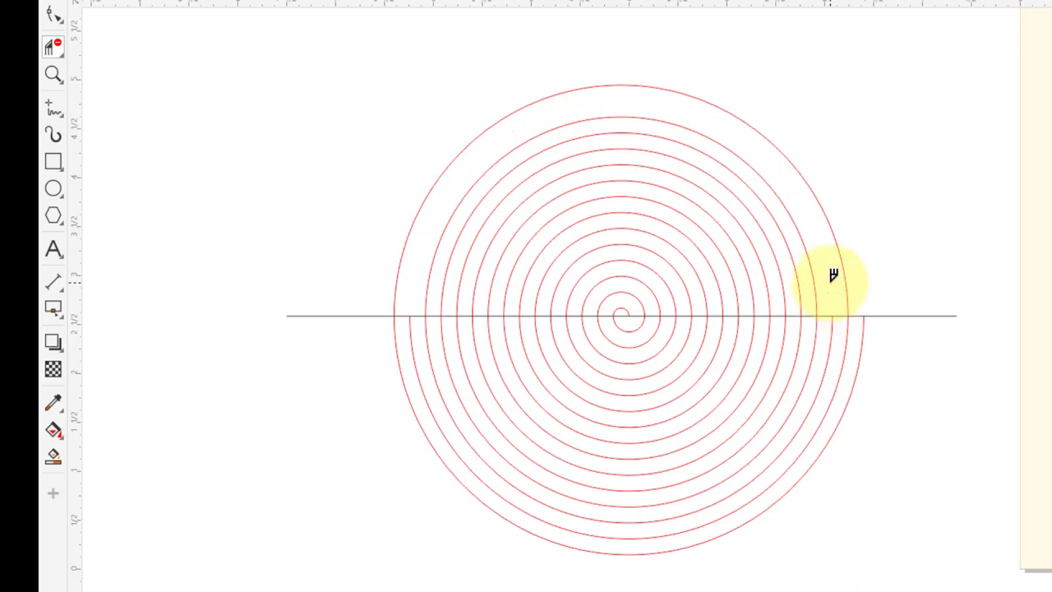
pyautogui.click(803, 284)
pyautogui.click(769, 279)
pyautogui.click(741, 283)
pyautogui.click(704, 280)
pyautogui.click(675, 288)
pyautogui.click(644, 294)
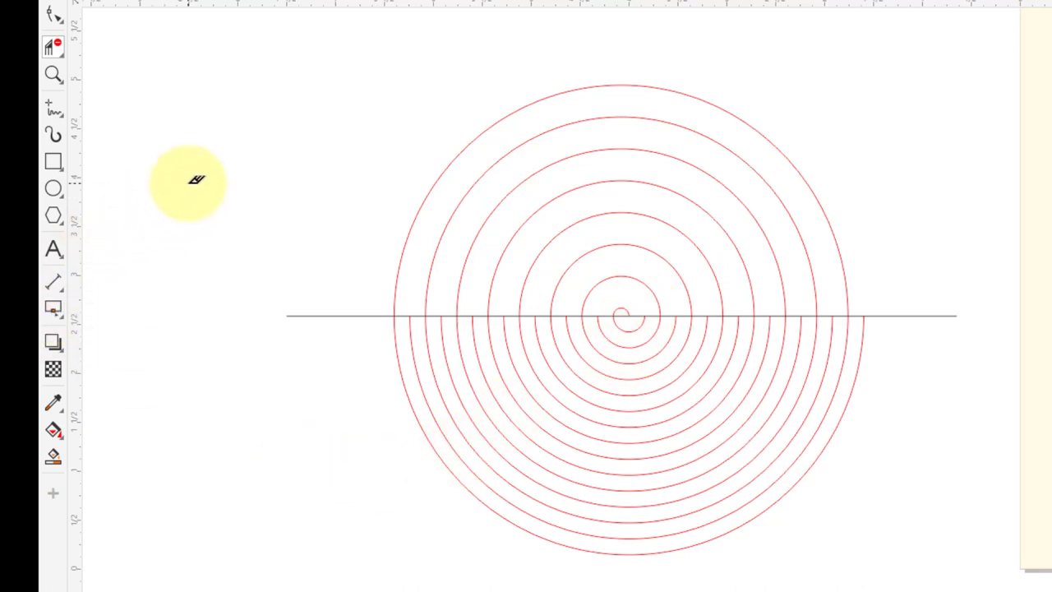
pyautogui.click(347, 314)
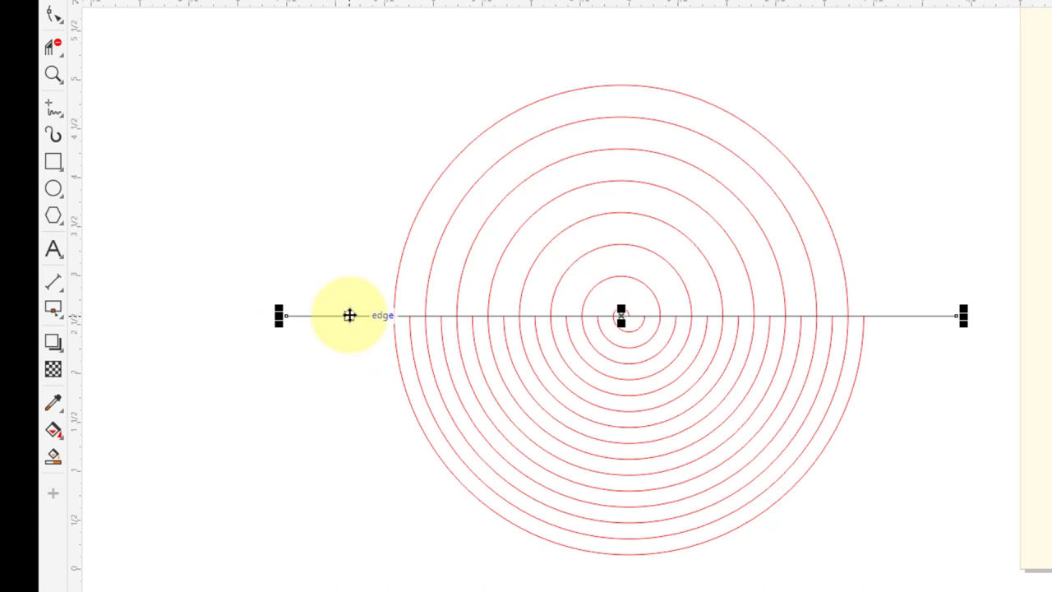
pyautogui.press('Delete')
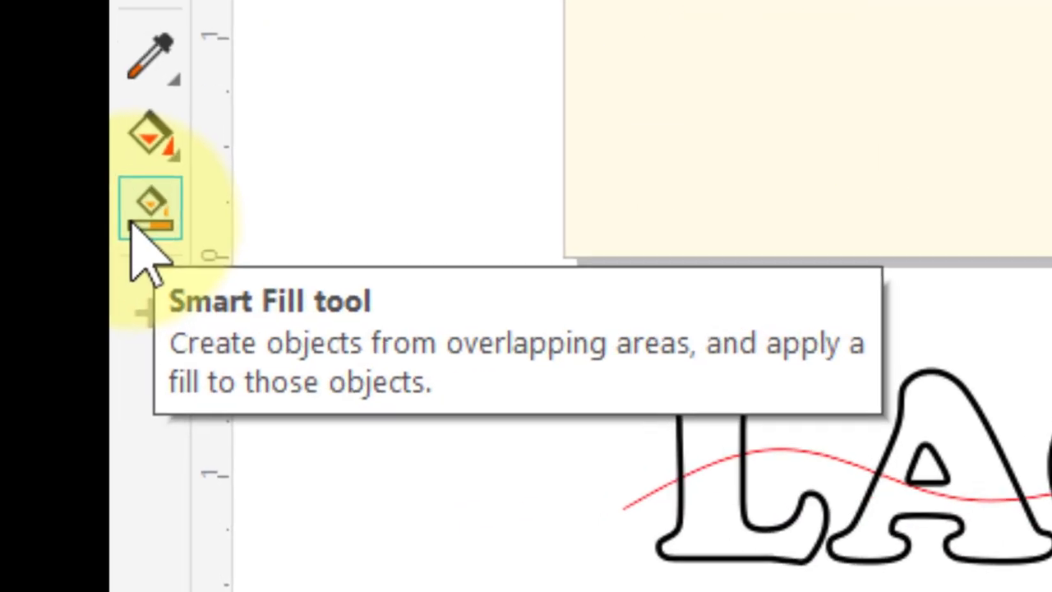
# Step: Smart Fill the two triangles' overlap and the area enclosed by the crossing lines in blue, moving each filled shape aside
pyautogui.click(132, 227)
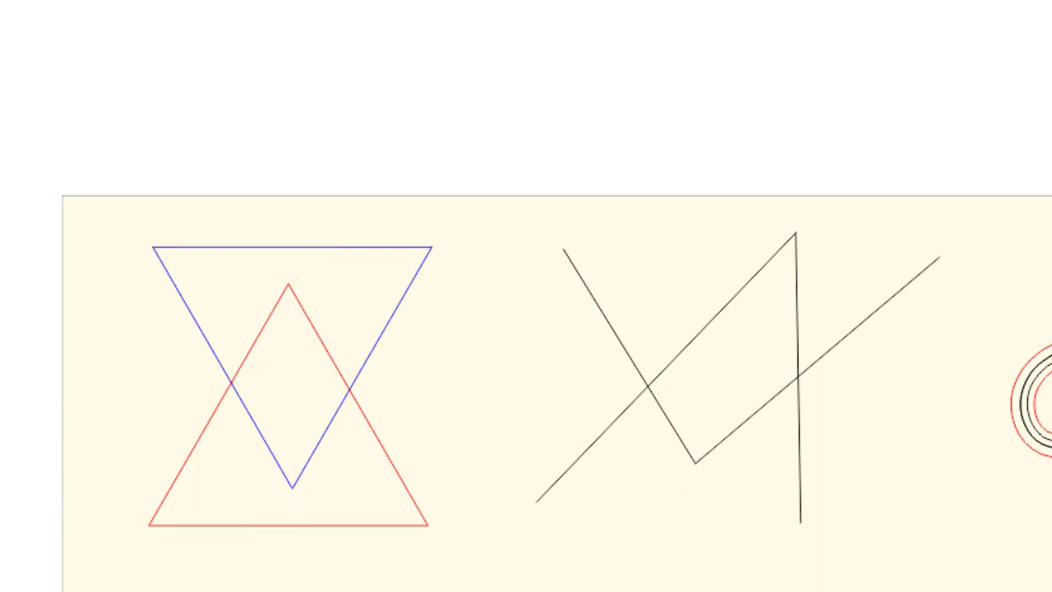
pyautogui.click(289, 370)
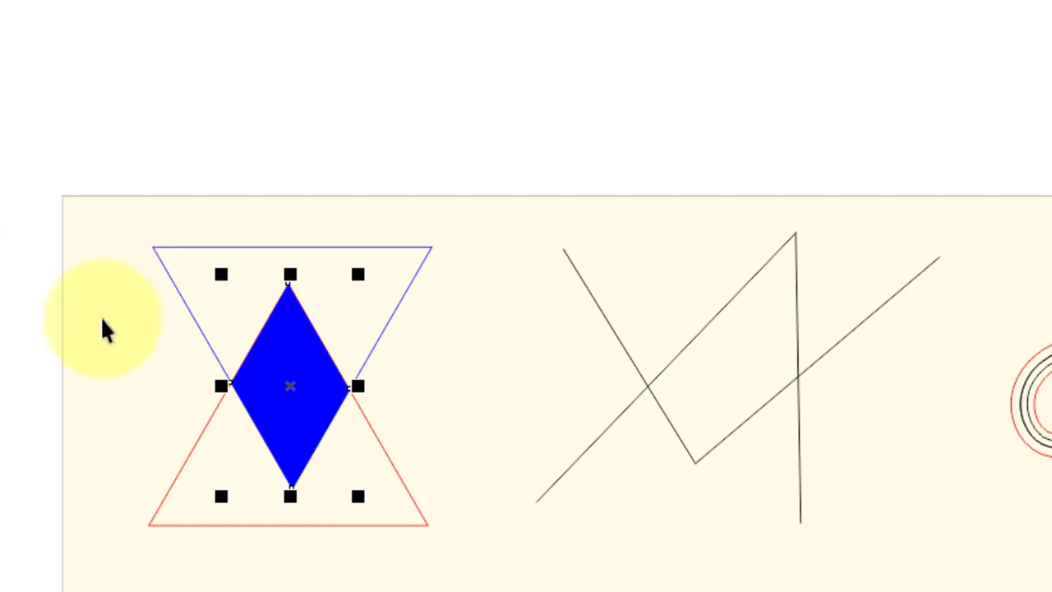
pyautogui.click(206, 376)
pyautogui.moveTo(260, 383); pyautogui.dragTo(4, 335)
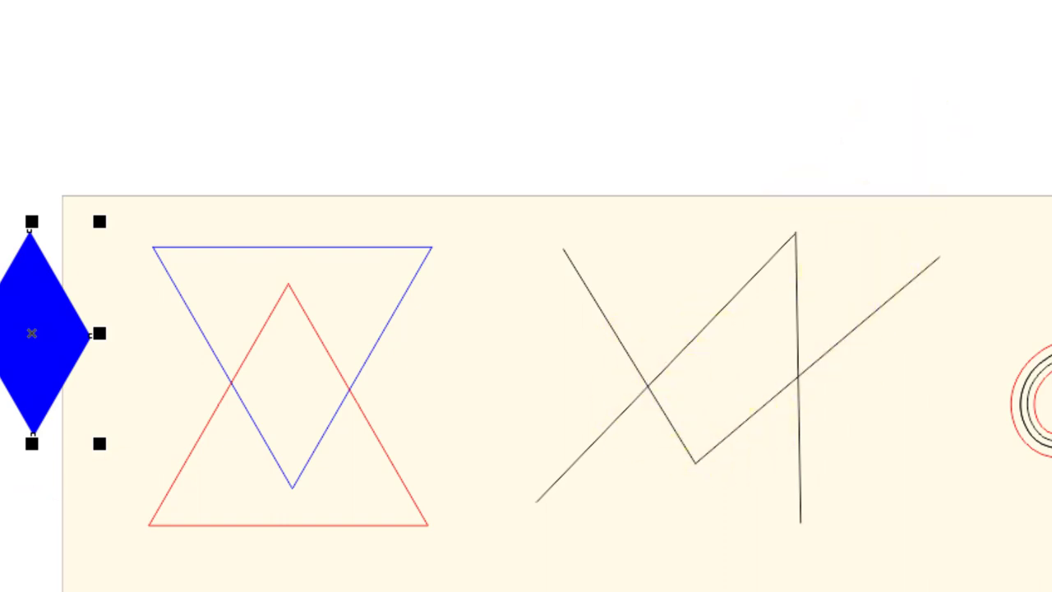
pyautogui.click(742, 366)
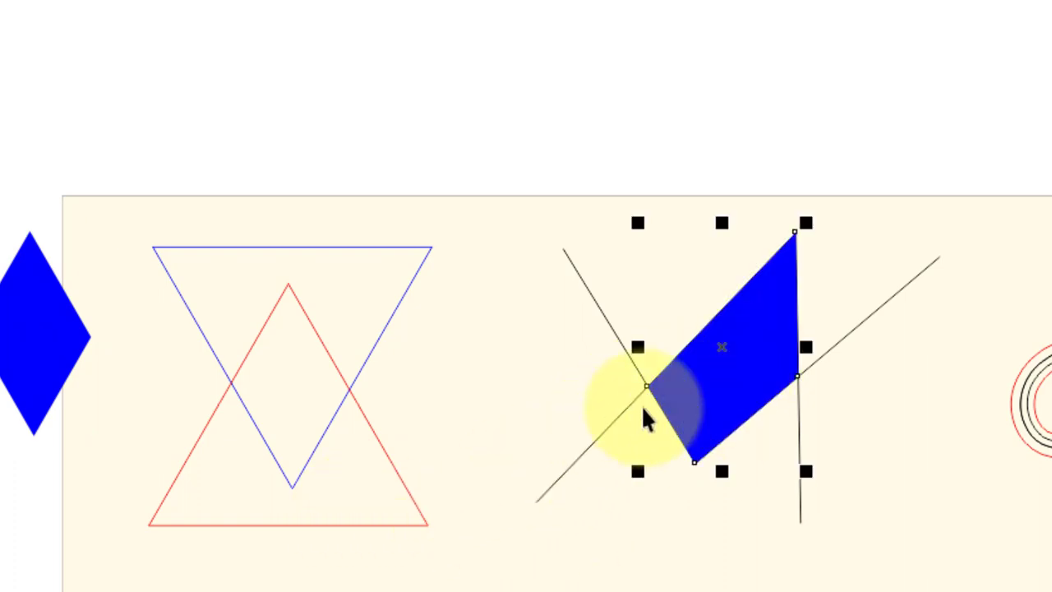
pyautogui.moveTo(712, 378); pyautogui.dragTo(582, 301)
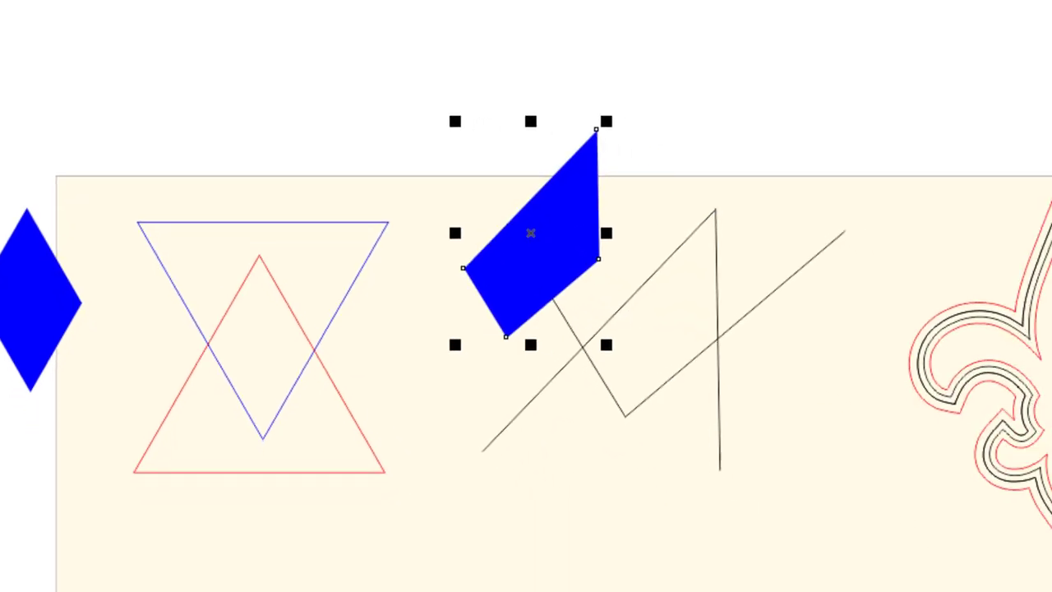
# Step: Smart Fill the band between the two black fleur-de-lis outlines in blue and nudge the new shape left to X 6.944 in
pyautogui.scroll(5, 692, 246)
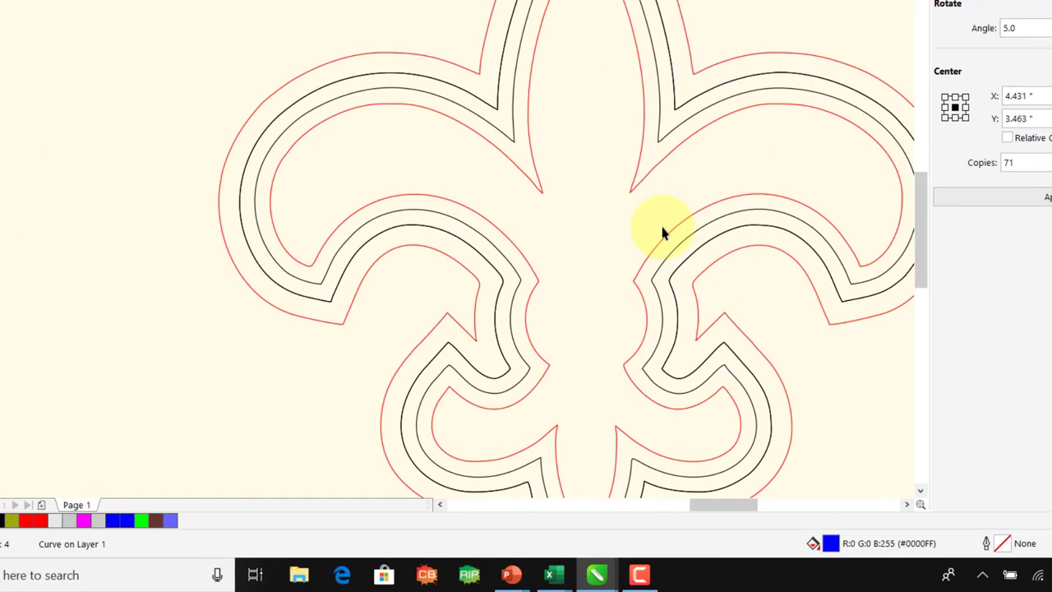
pyautogui.scroll(-2, 662, 230)
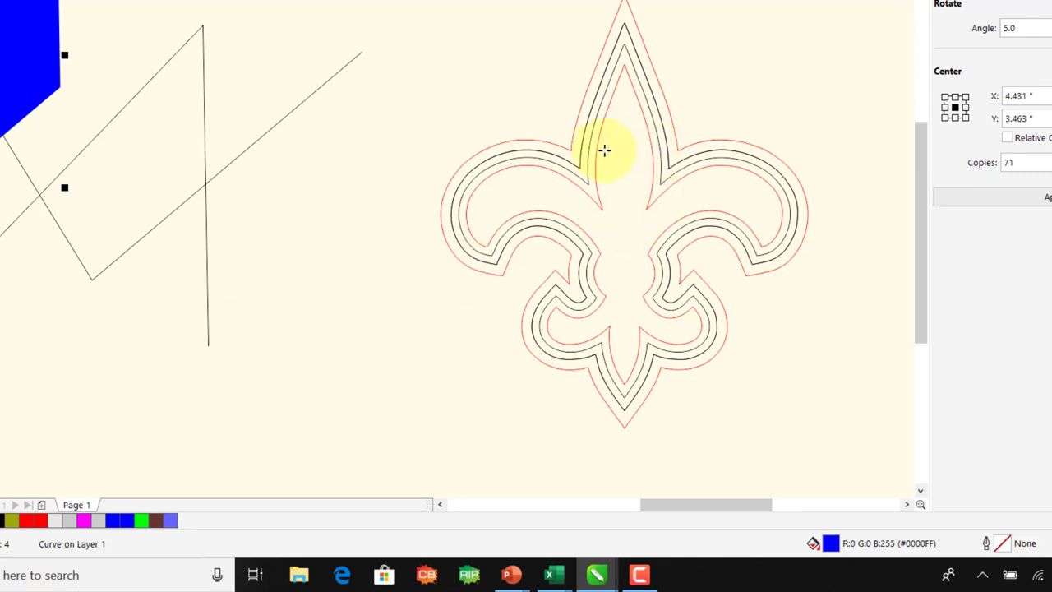
pyautogui.click(583, 173)
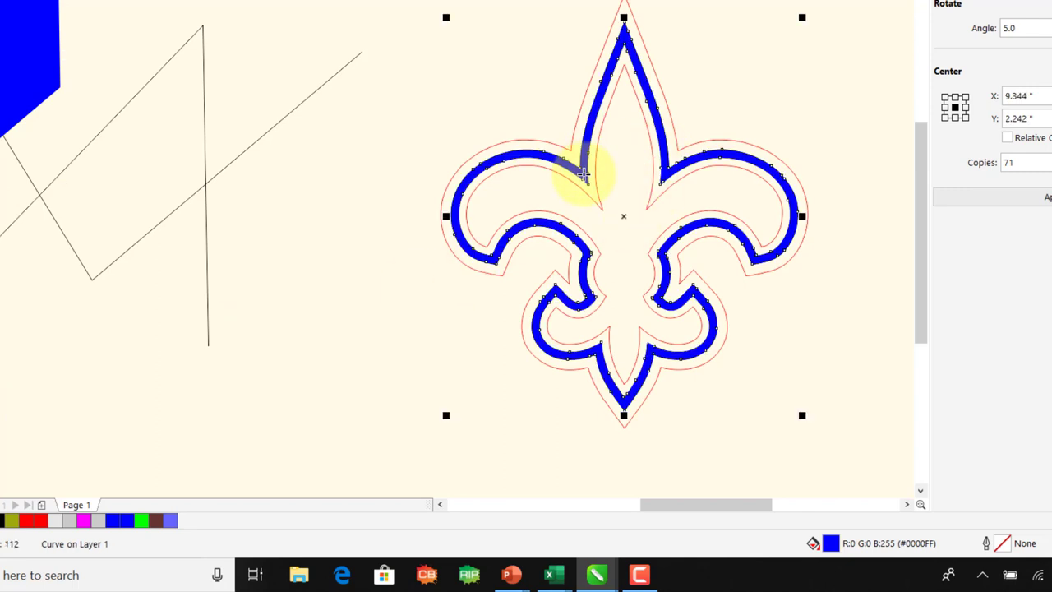
pyautogui.press('Left')
pyautogui.press('Left')
pyautogui.press('Left')
pyautogui.press('Left')
pyautogui.press('Left')
pyautogui.press('Left')
pyautogui.press('Left')
pyautogui.press('Left')
pyautogui.press('Left')
pyautogui.press('Left')
pyautogui.press('Left')
pyautogui.press('Left')
pyautogui.press('Left')
pyautogui.press('Left')
pyautogui.press('Left')
pyautogui.press('Left')
pyautogui.press('Left')
pyautogui.press('Left')
pyautogui.press('Left')
pyautogui.press('Left')
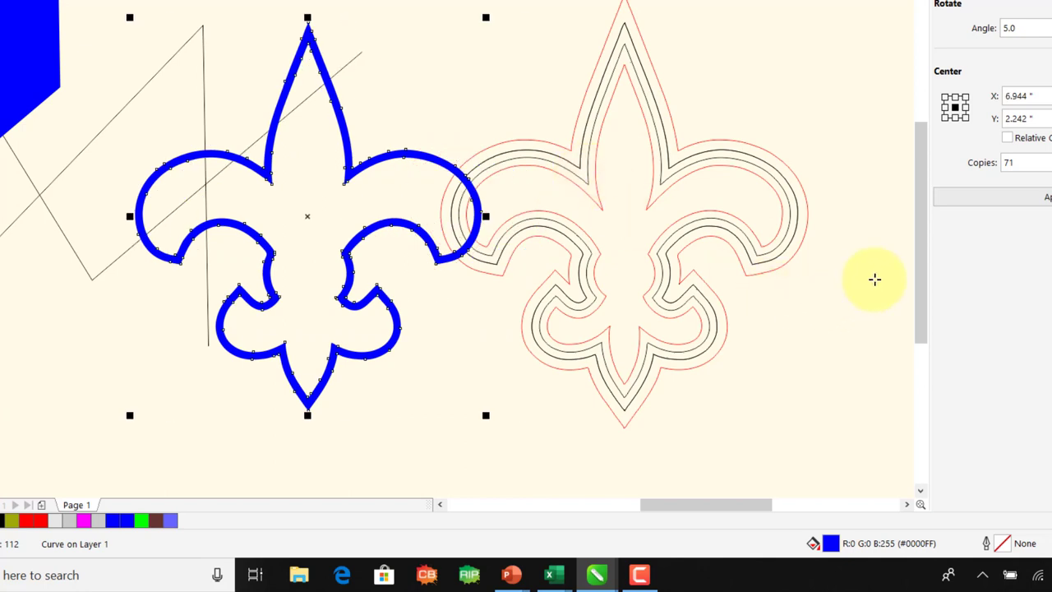
# Step: Smart Fill the parts of the LAGUNA letters below the red wavy line in blue
pyautogui.scroll(-2, 739, 296)
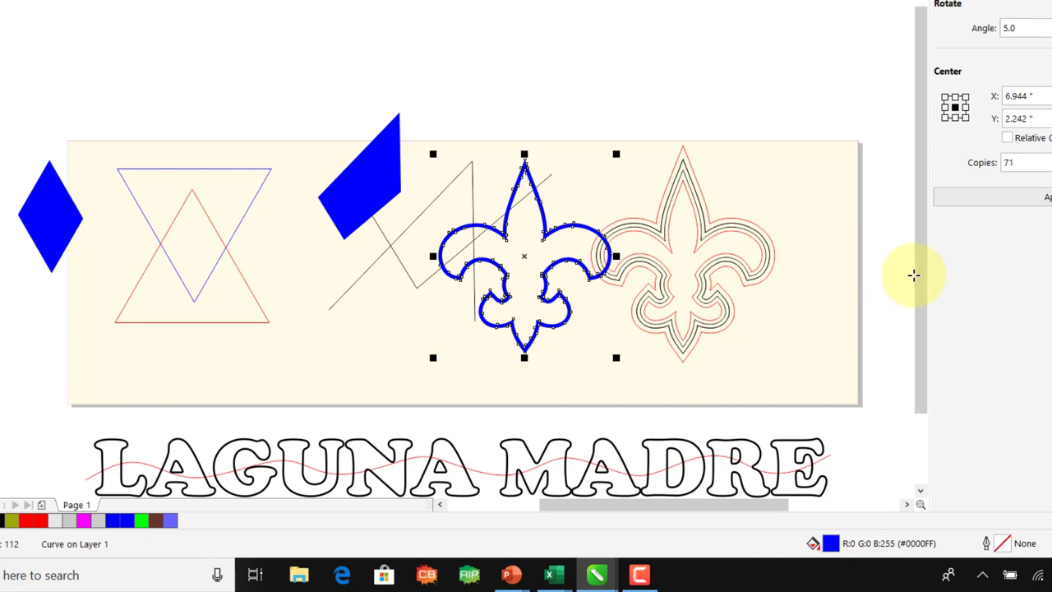
pyautogui.moveTo(919, 275); pyautogui.dragTo(887, 370)
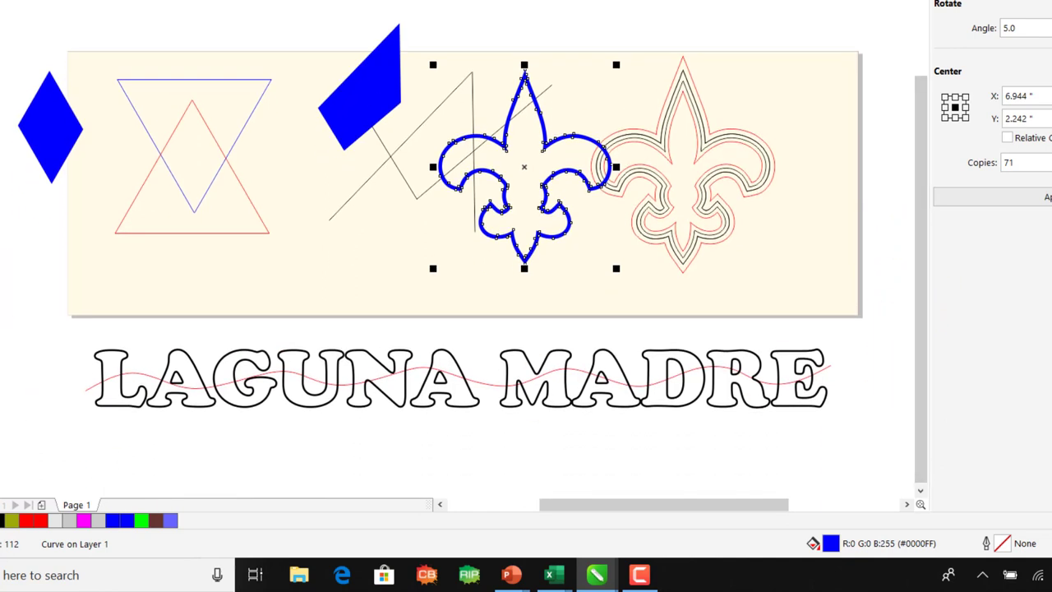
pyautogui.press('z')
pyautogui.moveTo(42, 323); pyautogui.dragTo(851, 436)
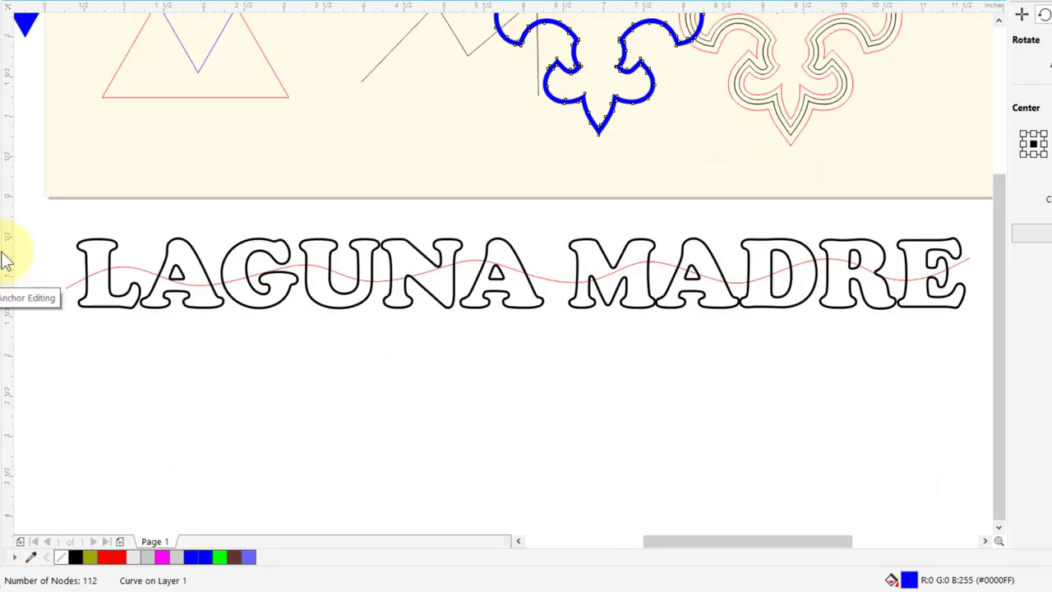
pyautogui.click(3, 390)
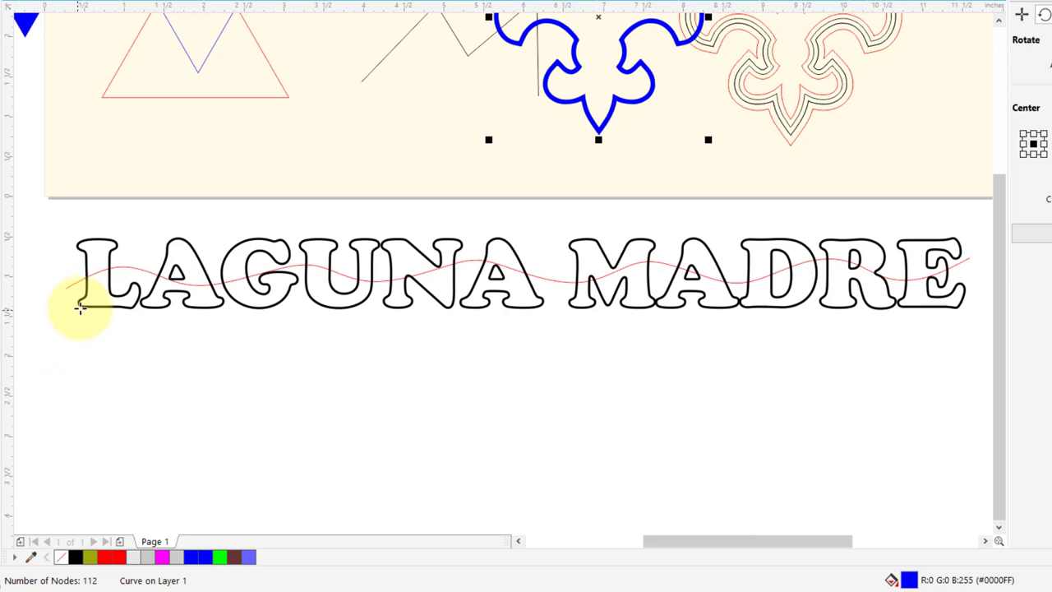
pyautogui.click(95, 288)
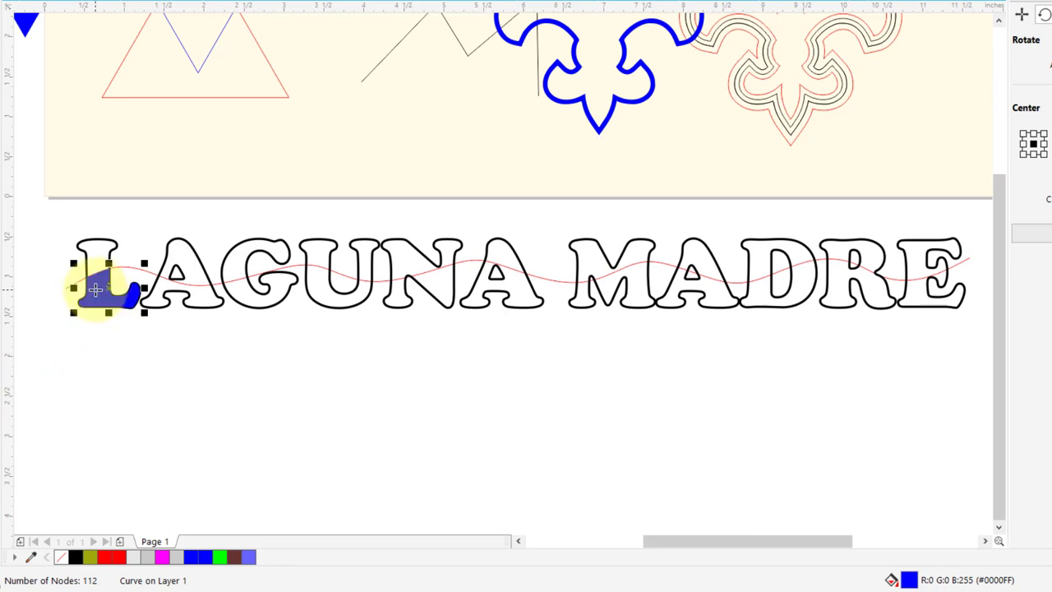
pyautogui.click(156, 288)
pyautogui.click(256, 287)
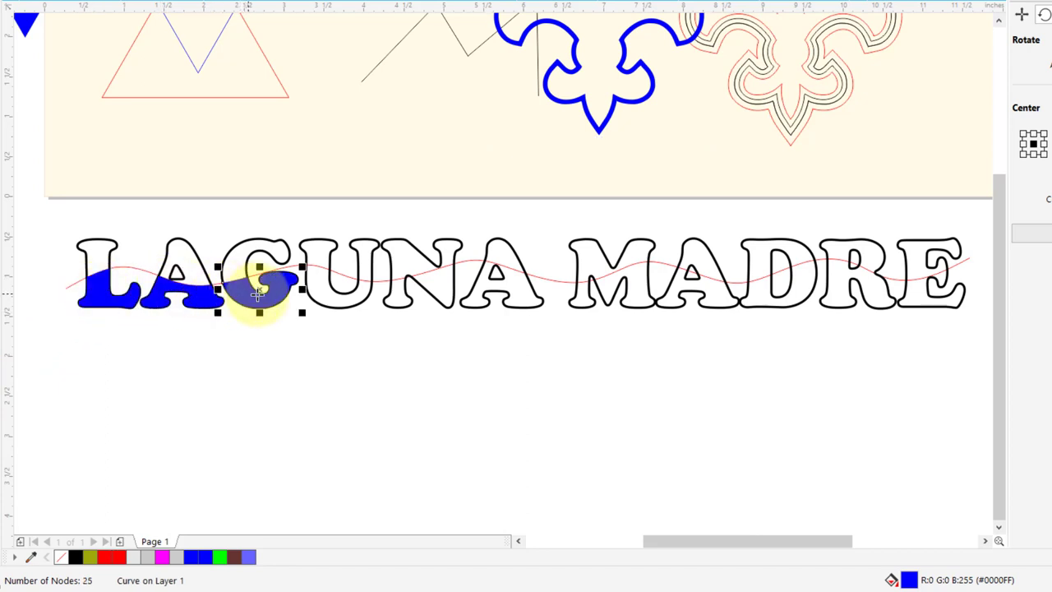
pyautogui.click(319, 287)
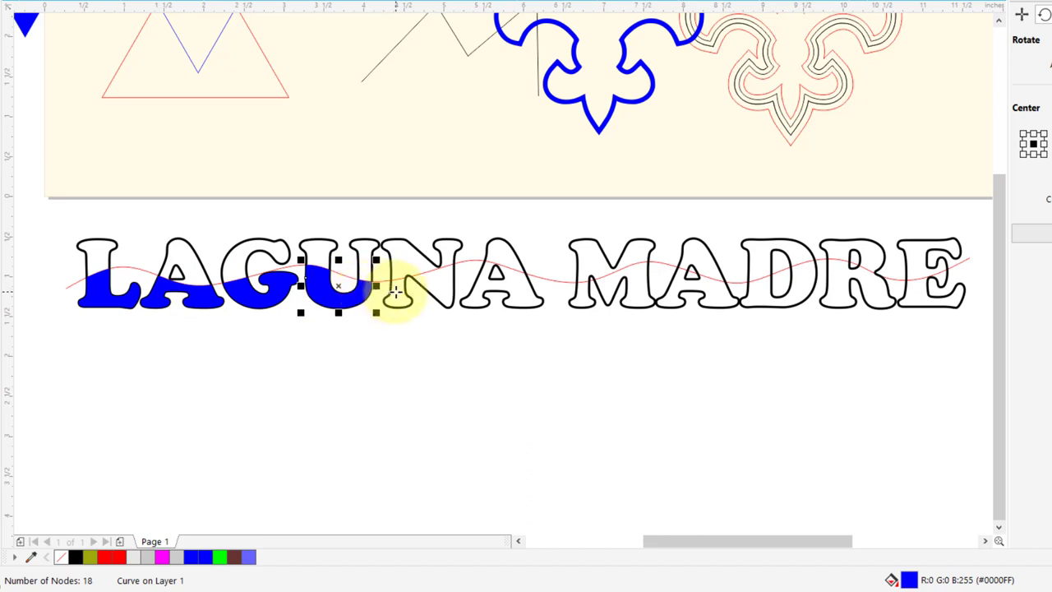
pyautogui.click(397, 289)
pyautogui.click(444, 282)
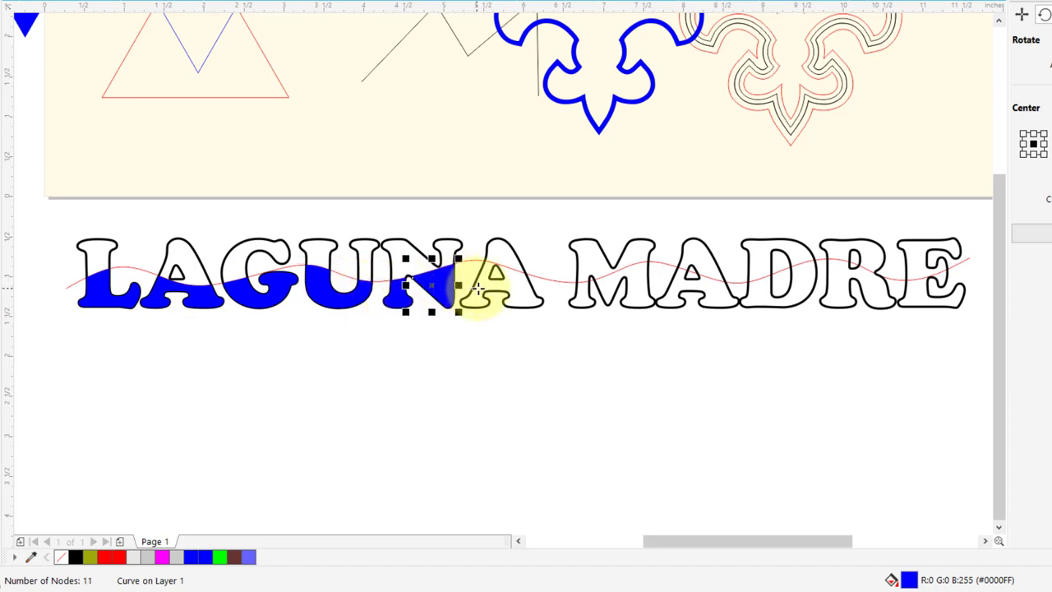
pyautogui.click(489, 290)
# Step: Smart Fill the parts of the MADRE letters below the red wavy line in blue
pyautogui.click(616, 283)
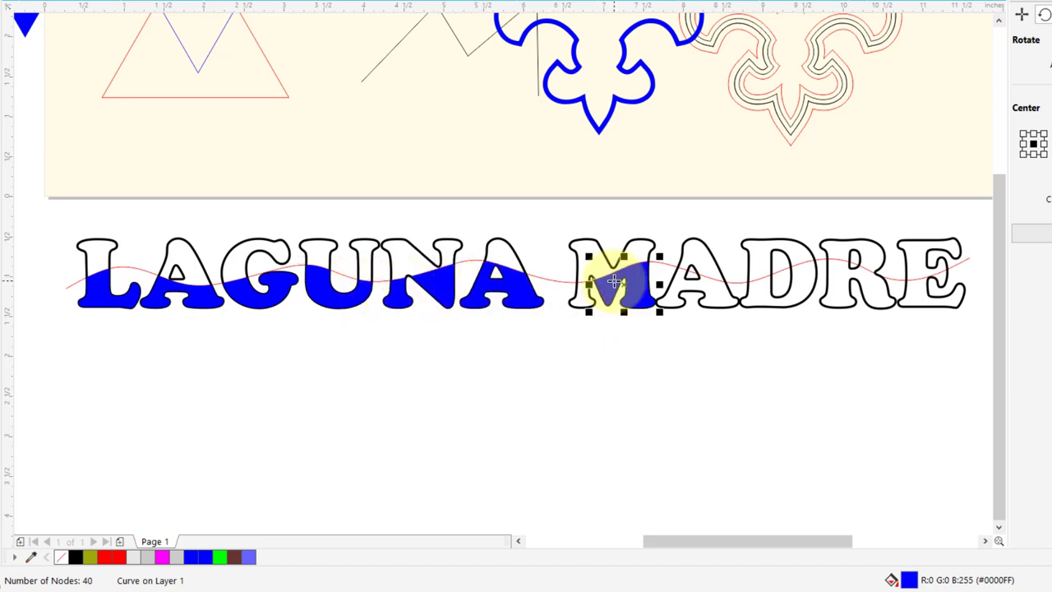
pyautogui.click(582, 301)
pyautogui.click(719, 287)
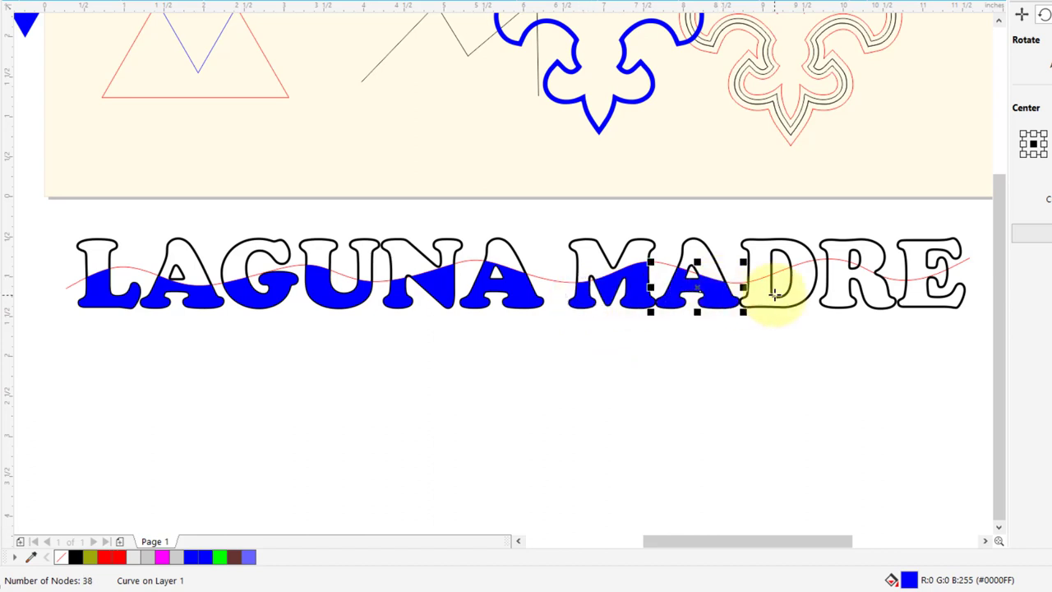
pyautogui.click(764, 289)
pyautogui.click(838, 279)
pyautogui.click(876, 288)
pyautogui.click(927, 284)
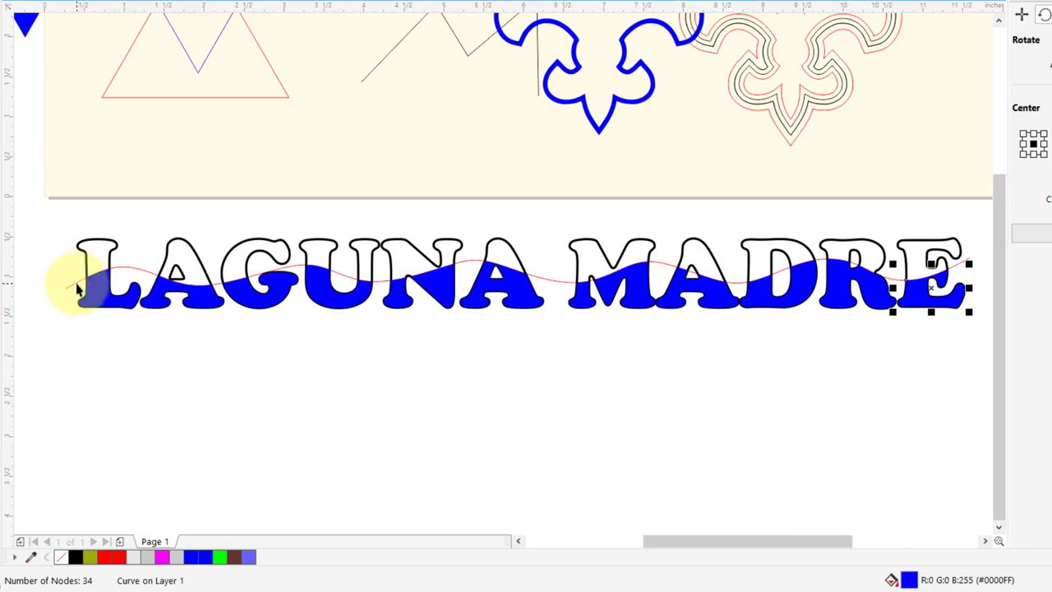
# Step: Delete the red wavy line running through the LAGUNA MADRE lettering
pyautogui.click(76, 288)
pyautogui.click(77, 286)
pyautogui.press('Delete')
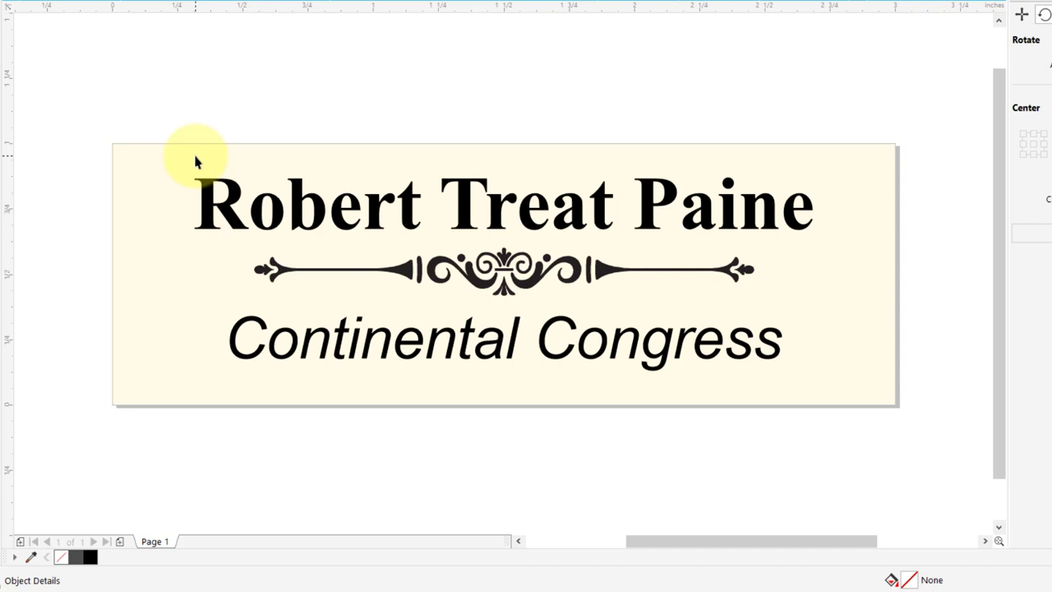
# Step: Examine the badge layout's name text, Continental Congress line and ornamental divider by selecting each object
pyautogui.click(218, 204)
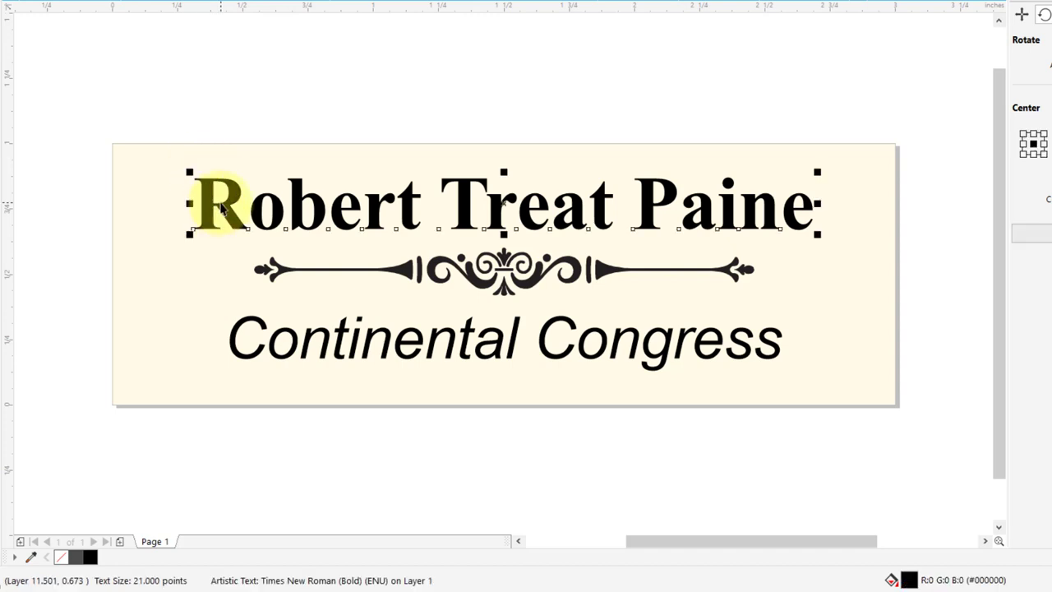
pyautogui.click(252, 322)
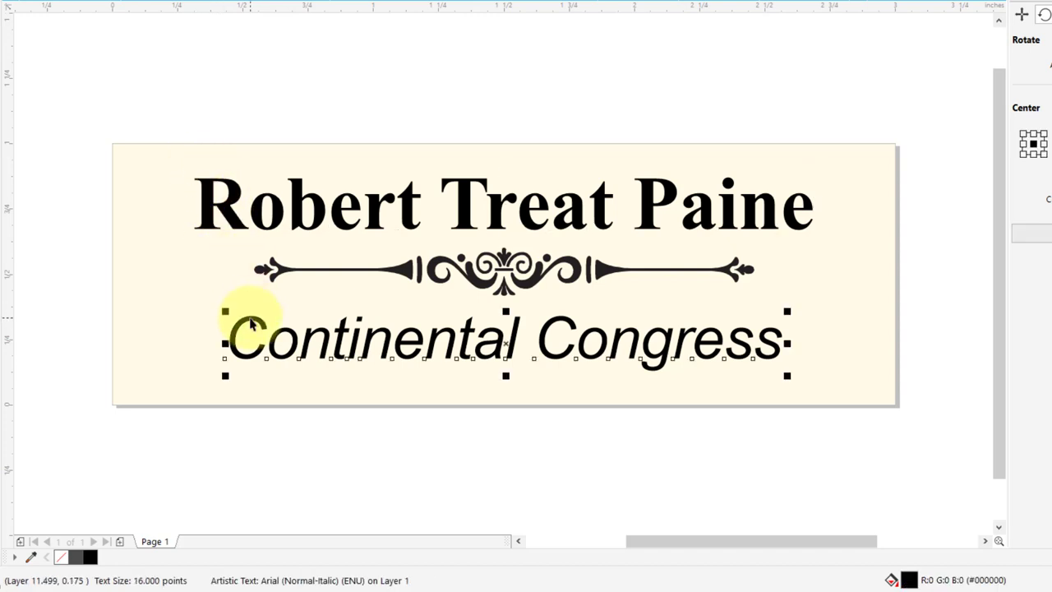
pyautogui.click(399, 267)
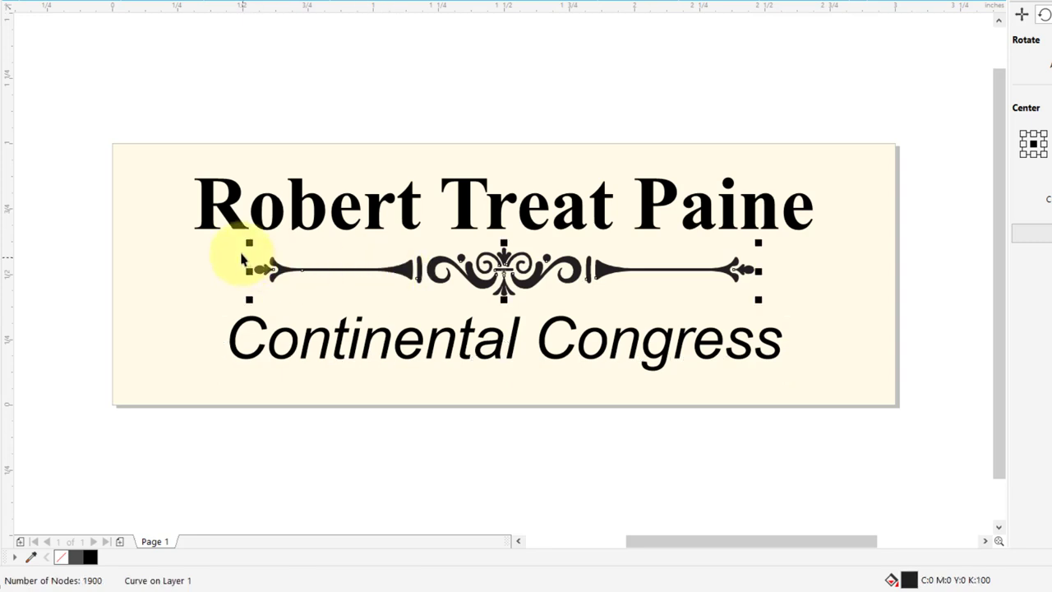
pyautogui.click(231, 215)
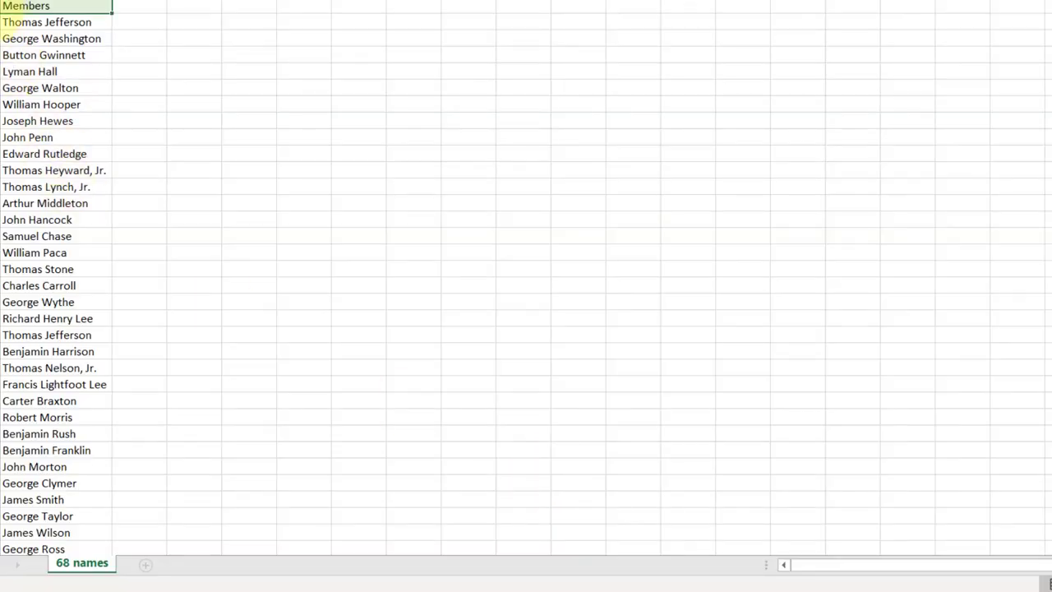
# Step: Examine the Members header row and the first name entry in Continental Congress.xls in Excel
pyautogui.hotkey('shift', 'space')
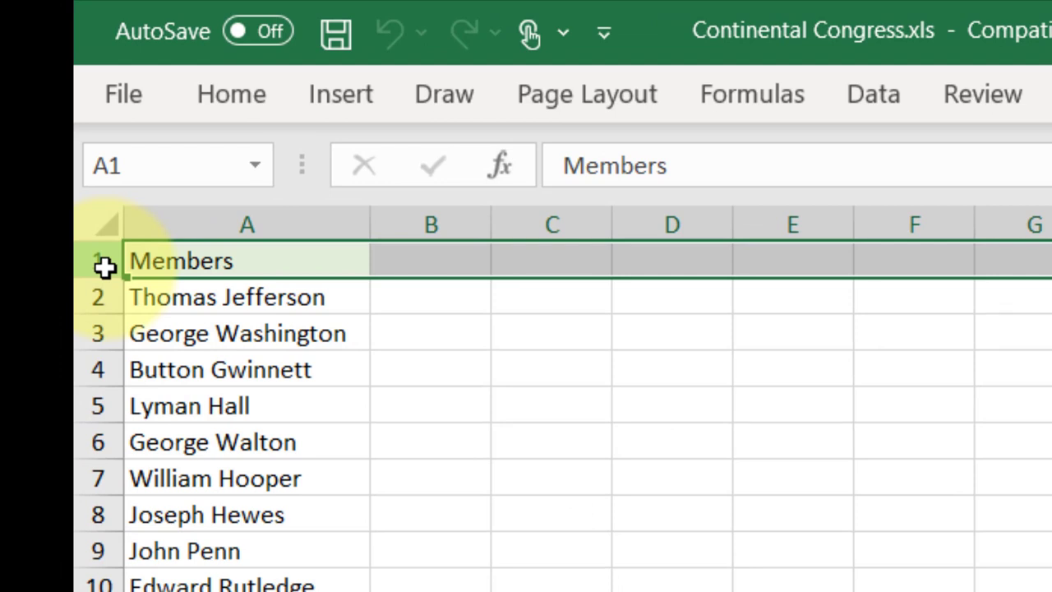
pyautogui.click(258, 304)
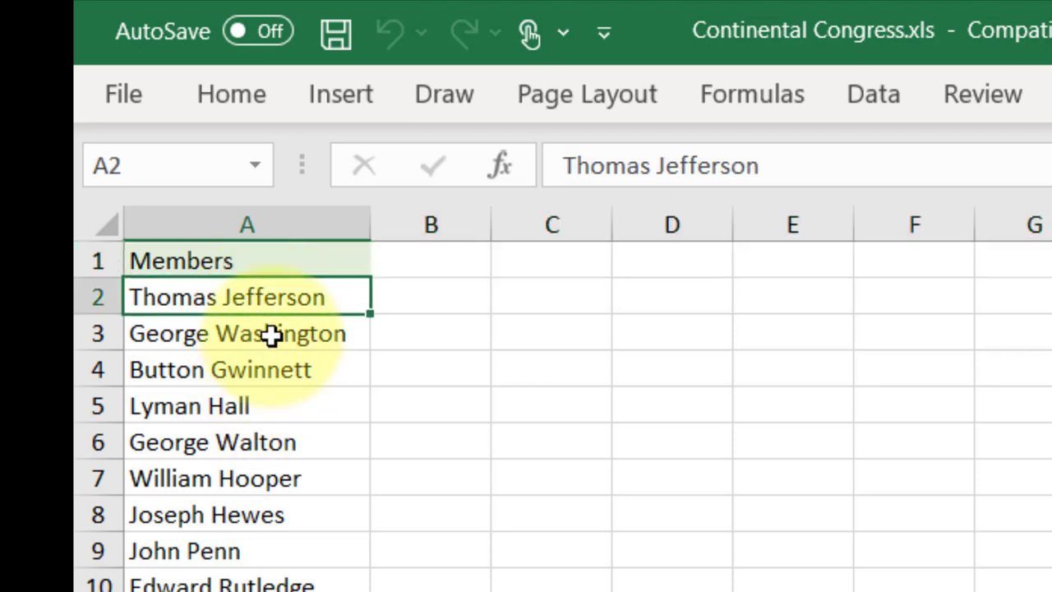
pyautogui.click(94, 261)
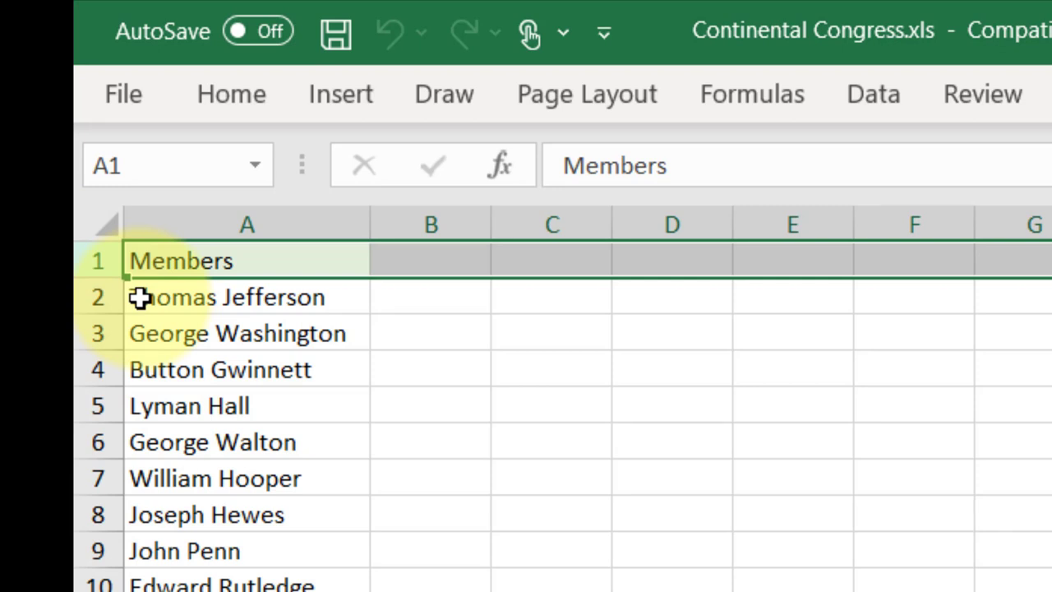
# Step: Examine the file formats offered by Save As for Continental Congress.xls, and close the Excel window to return to CorelDRAW
pyautogui.click(134, 105)
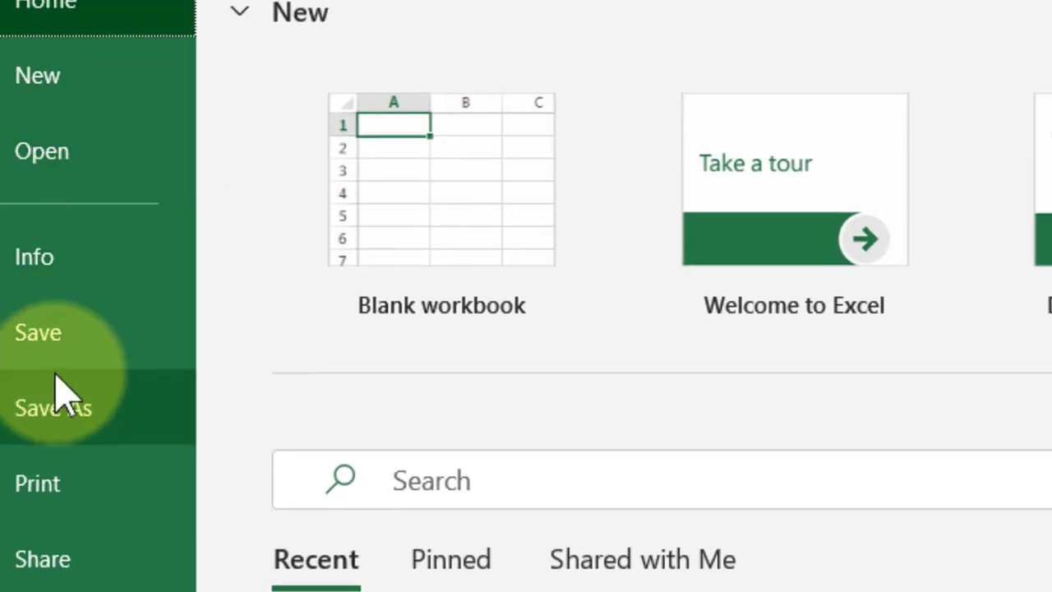
pyautogui.click(97, 465)
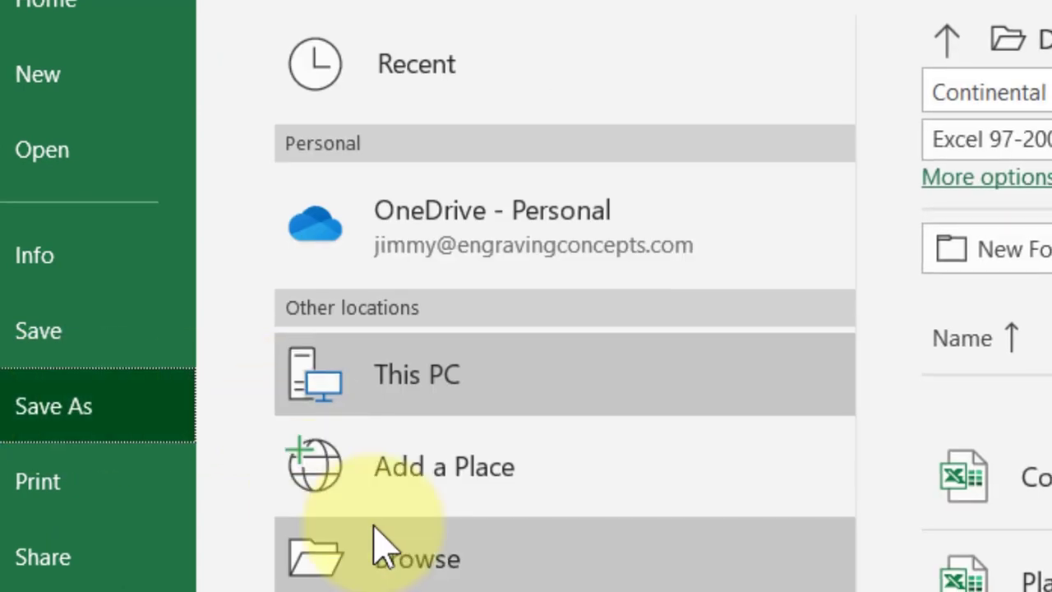
pyautogui.click(397, 546)
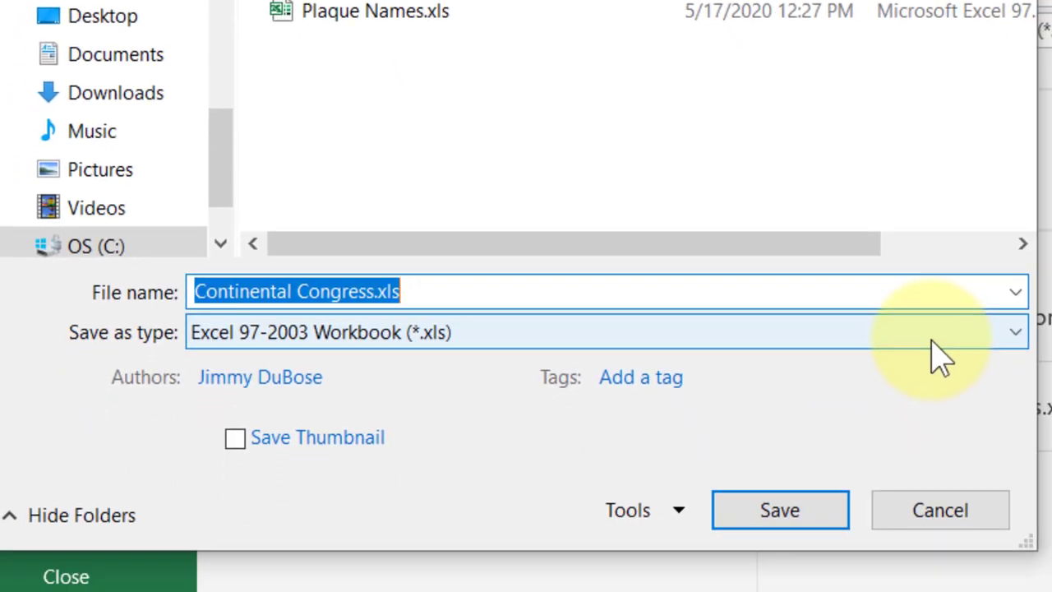
pyautogui.click(932, 336)
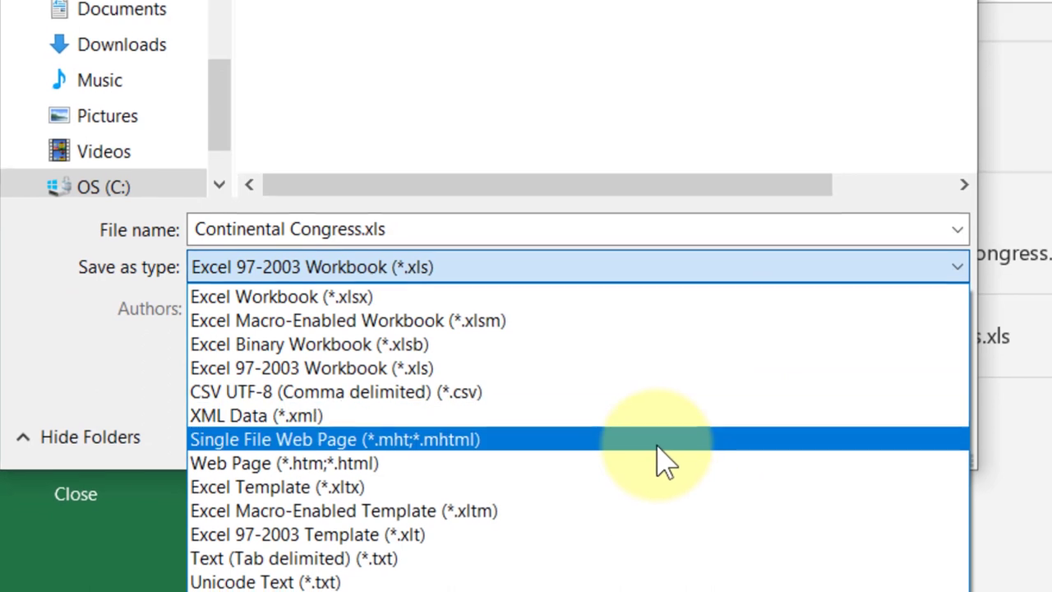
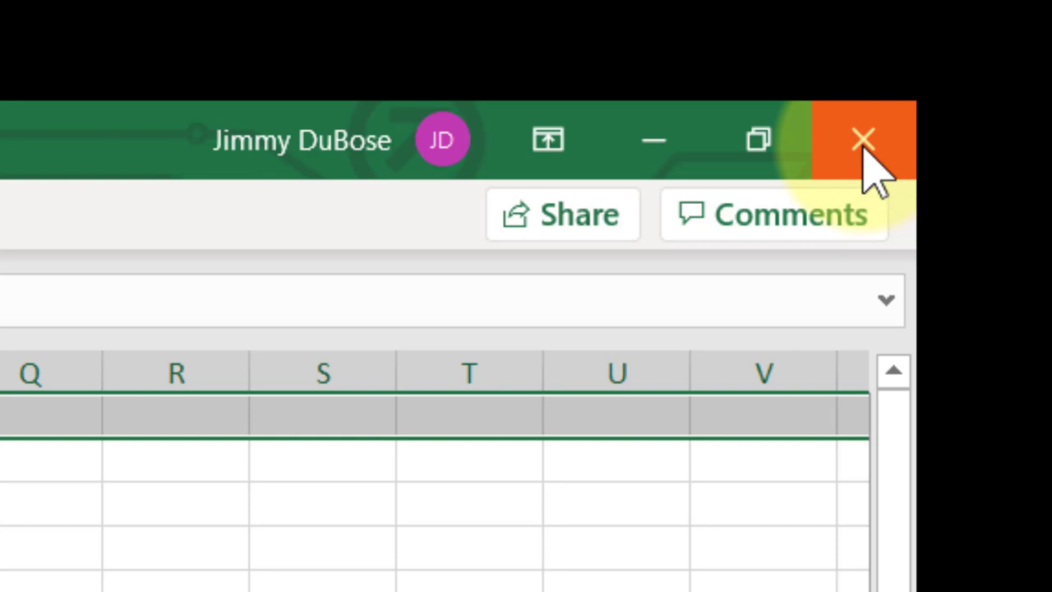
pyautogui.click(862, 141)
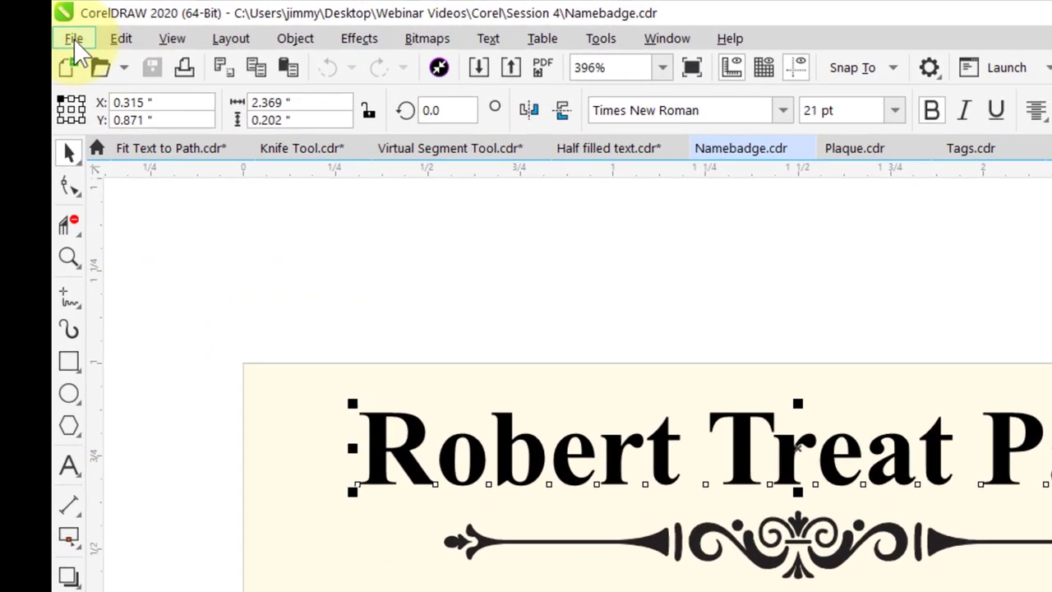
# Step: Create a print merge for the name badge by importing the text file Continental Congress.txt as its data source
pyautogui.click(73, 40)
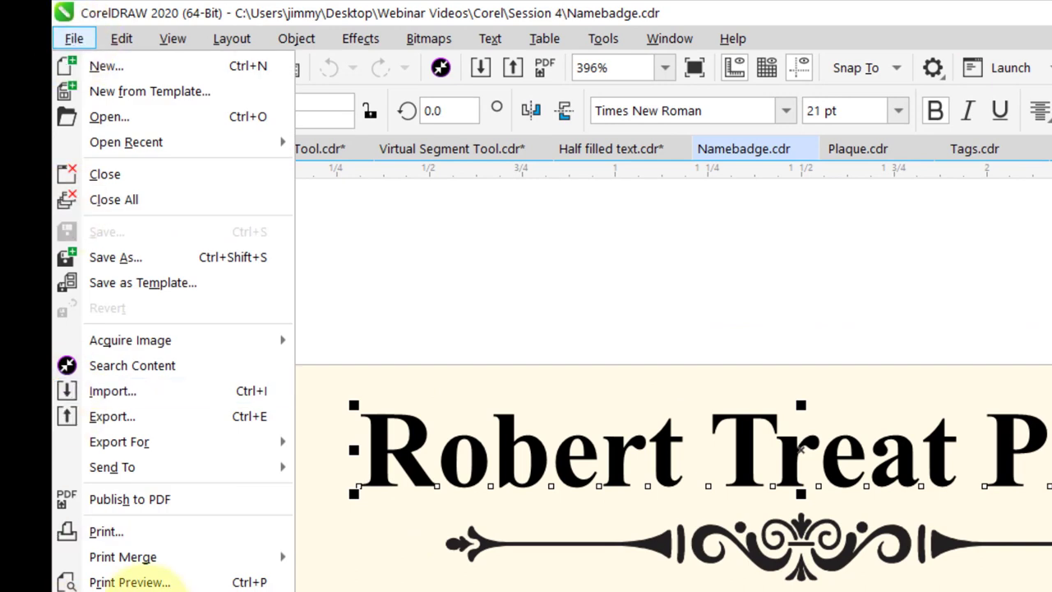
pyautogui.moveTo(183, 564)
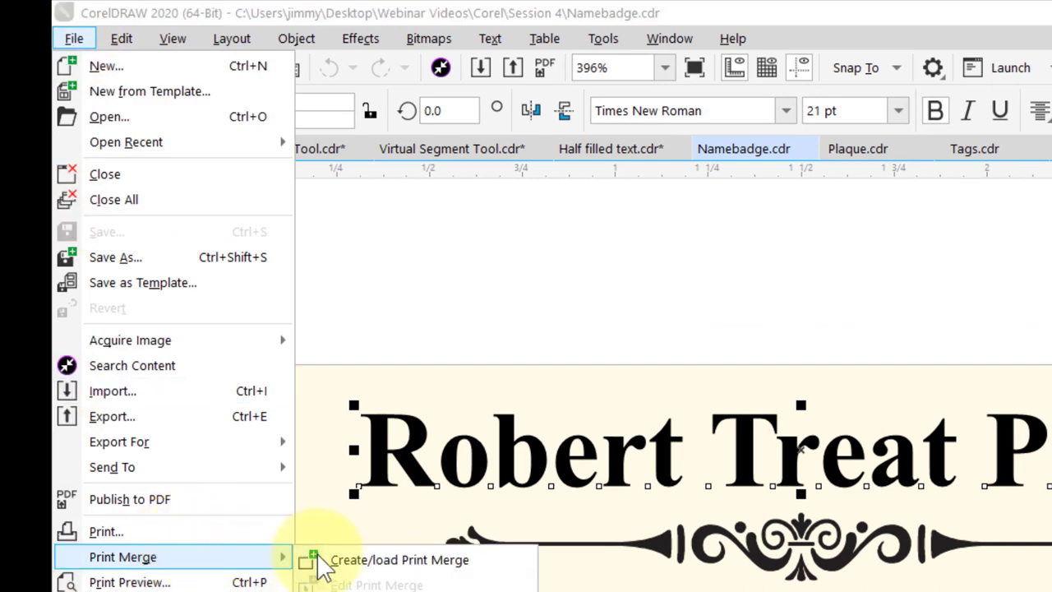
pyautogui.click(403, 567)
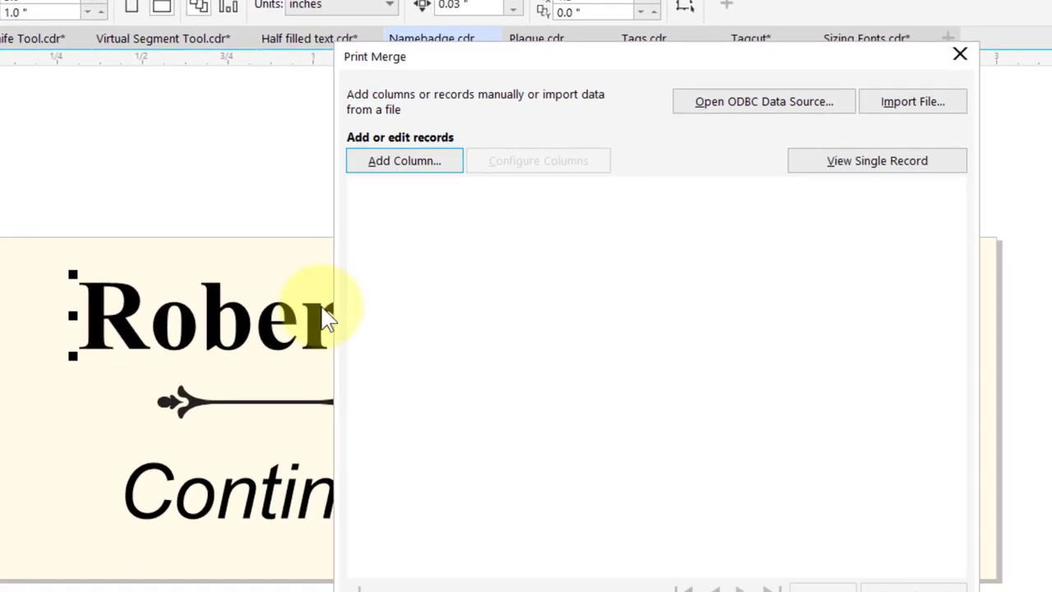
pyautogui.click(912, 102)
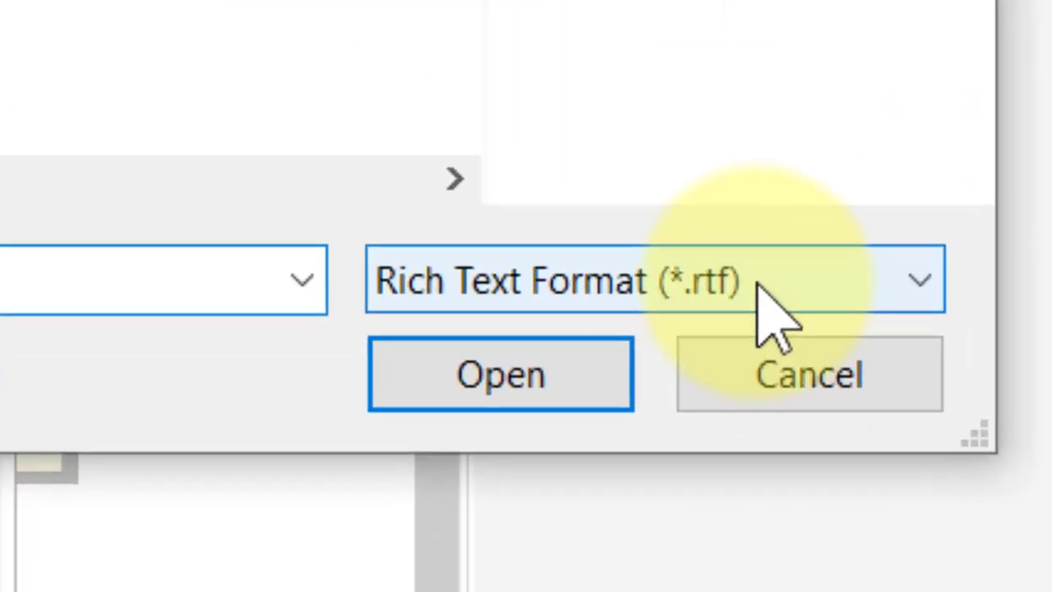
pyautogui.click(757, 284)
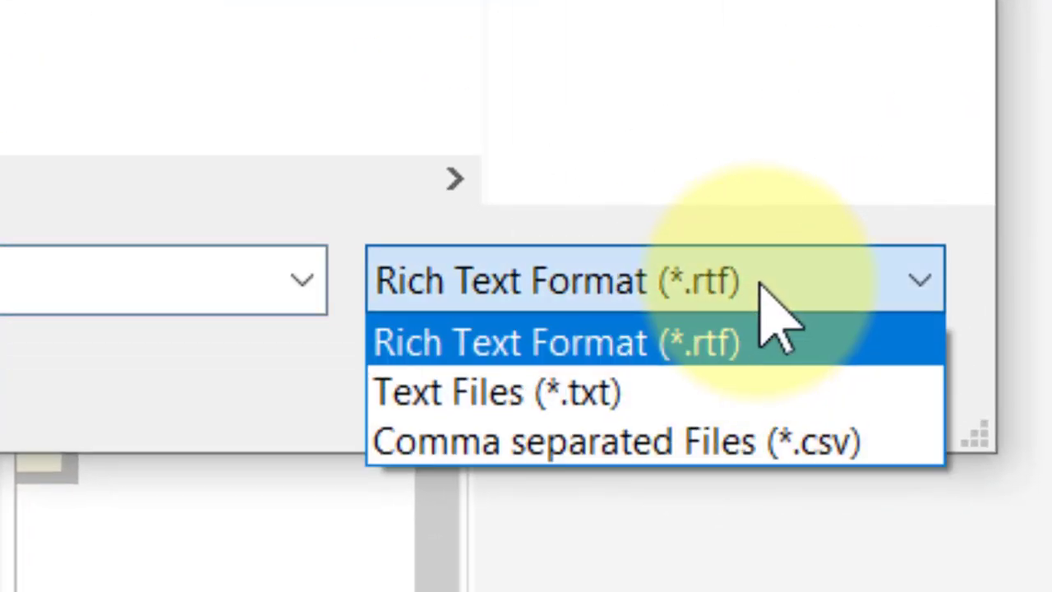
pyautogui.click(588, 398)
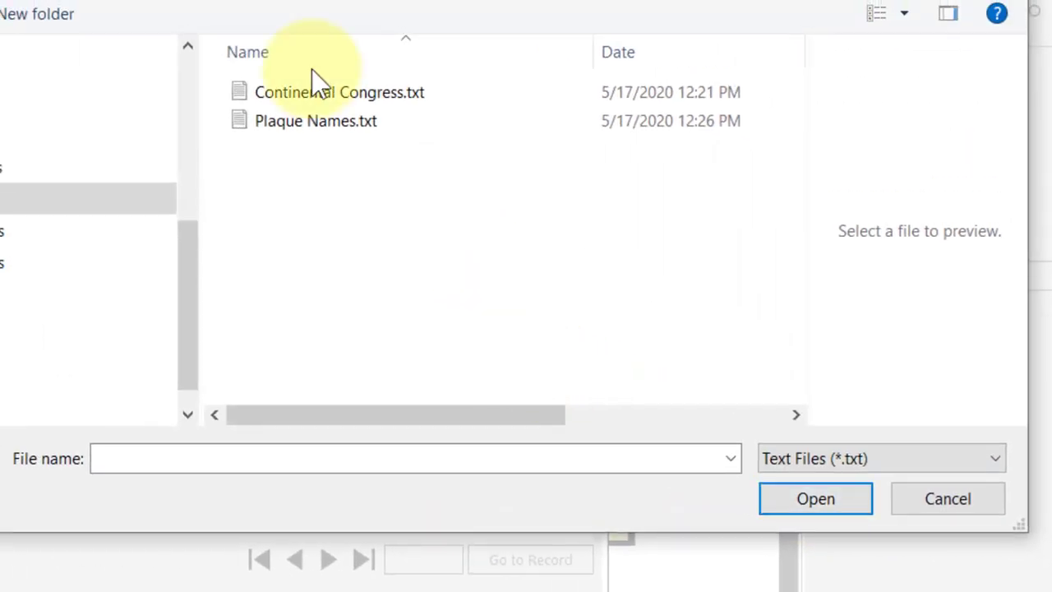
pyautogui.click(351, 90)
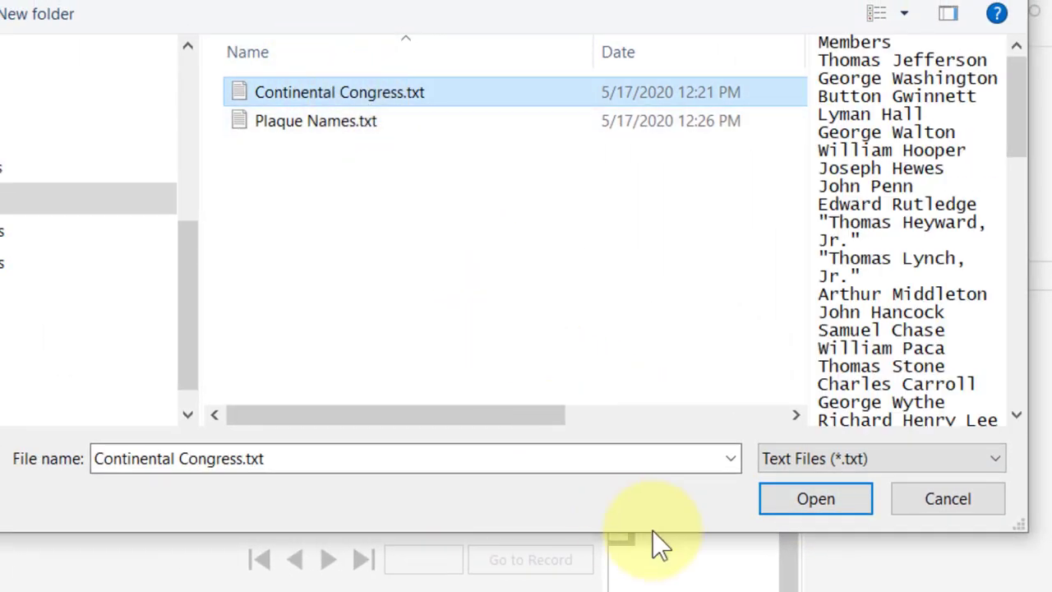
pyautogui.click(805, 501)
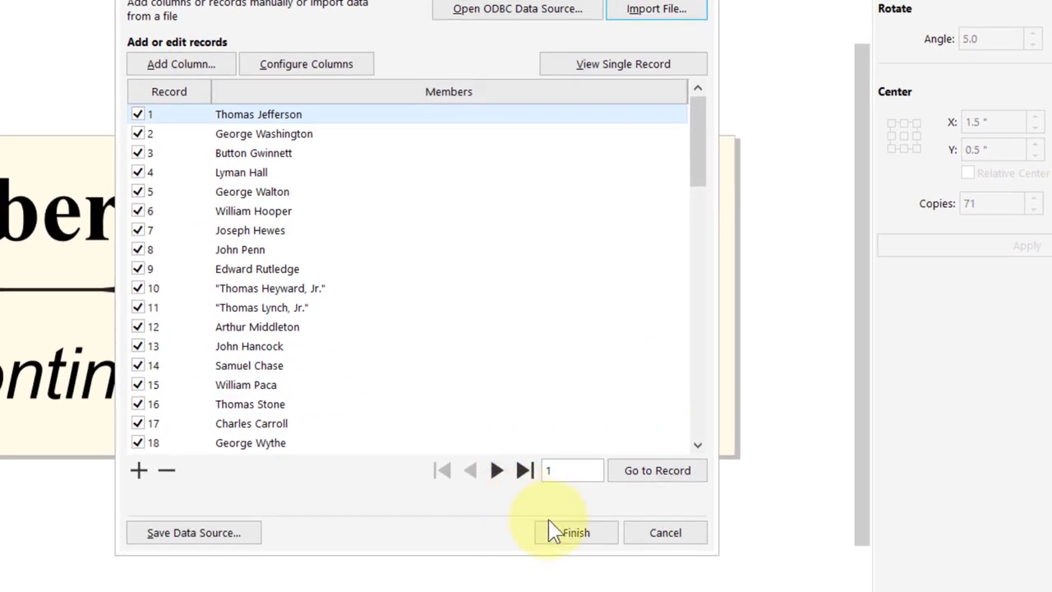
pyautogui.click(567, 534)
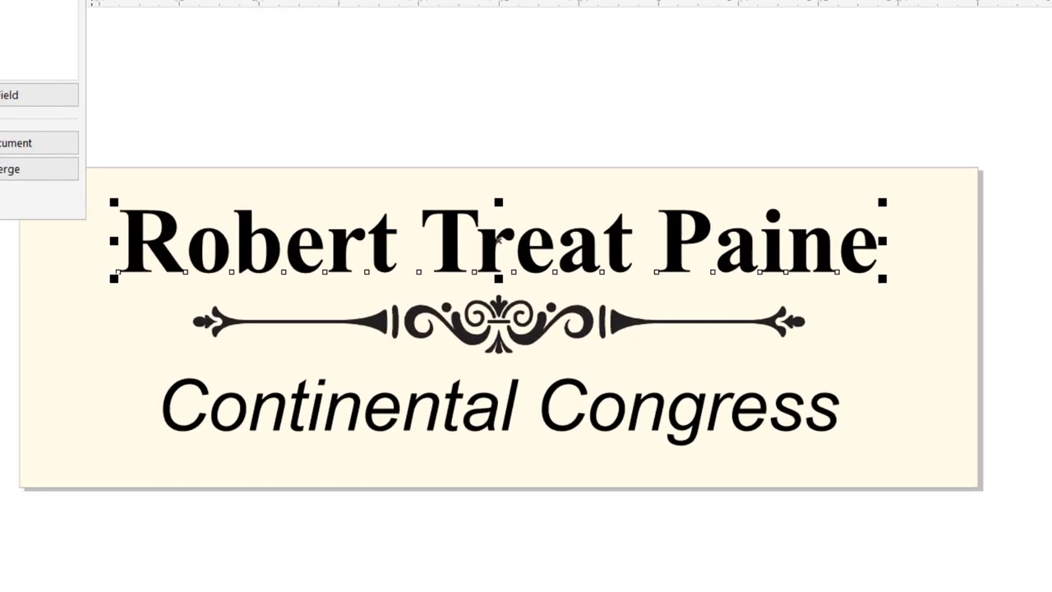
# Step: Replace the badge's entire name text with the Members print merge field
pyautogui.moveTo(20, 0); pyautogui.dragTo(0, 0)
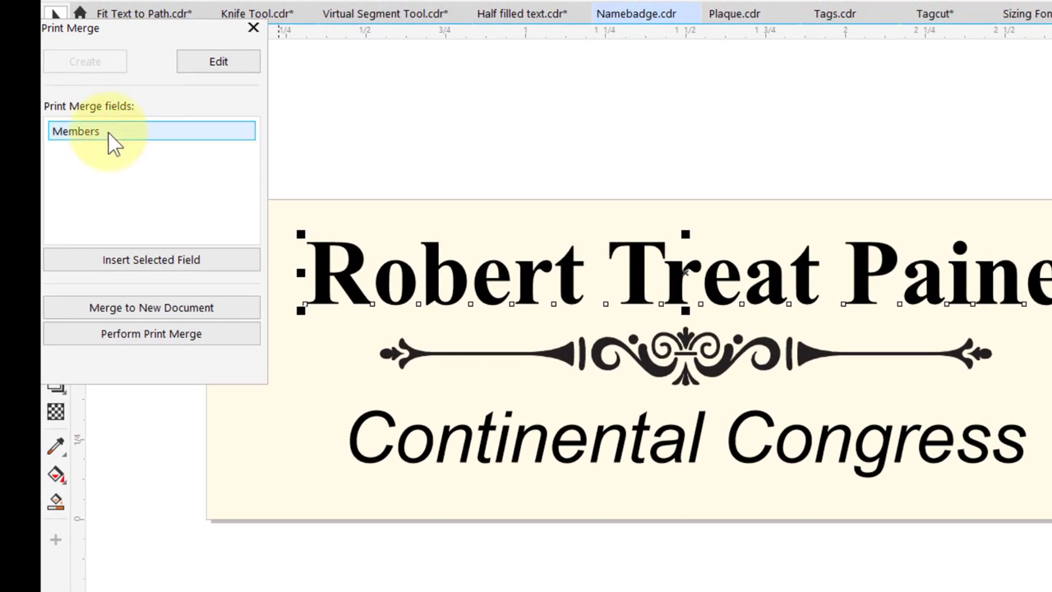
pyautogui.doubleClick(356, 301)
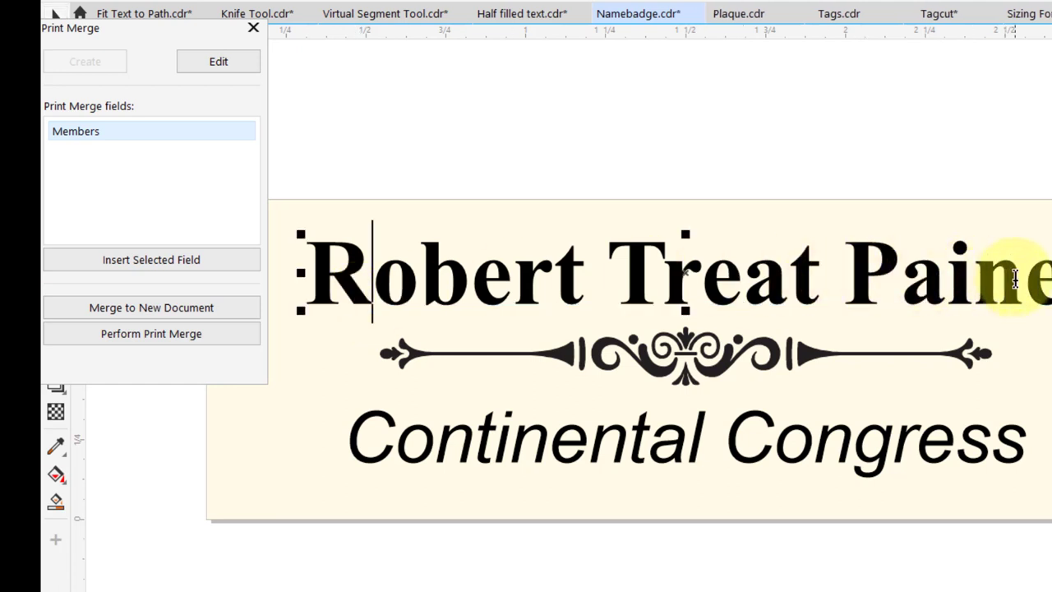
pyautogui.moveTo(1027, 278); pyautogui.dragTo(304, 283)
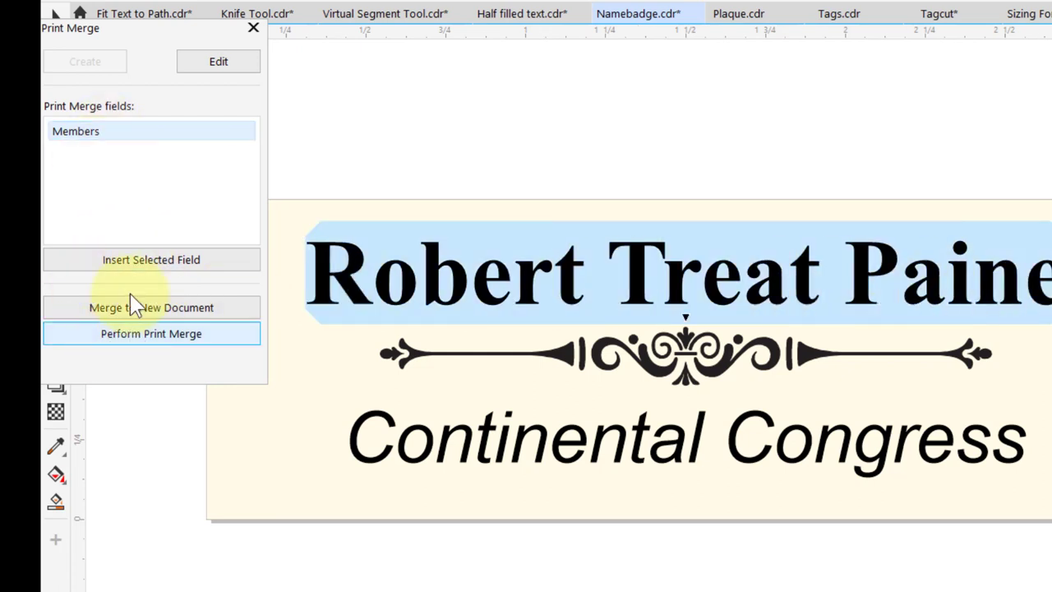
pyautogui.click(144, 261)
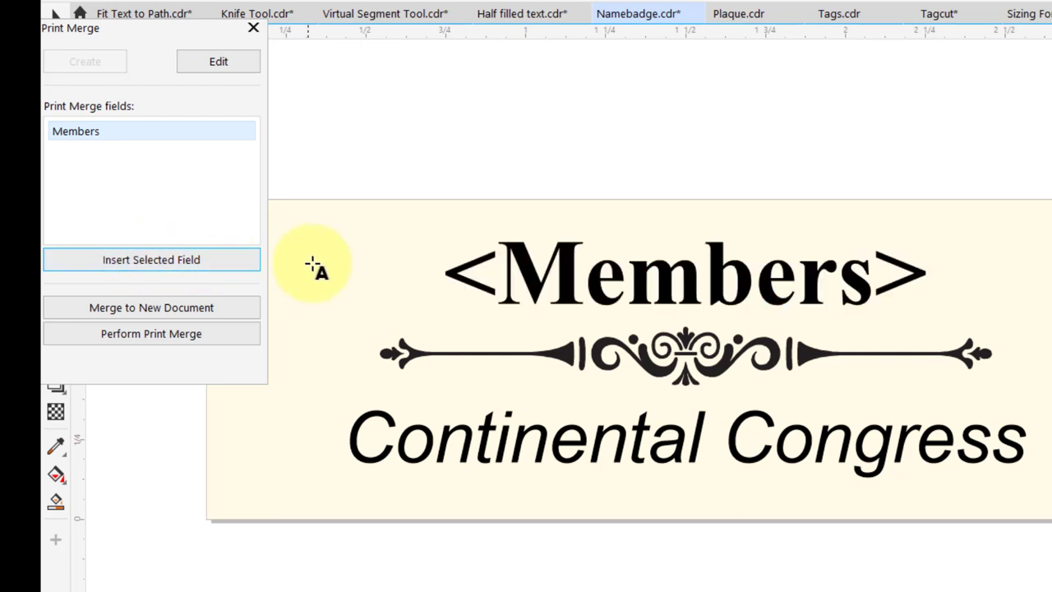
# Step: Merge the badge layout to a new document and close the Print Merge window
pyautogui.click(429, 277)
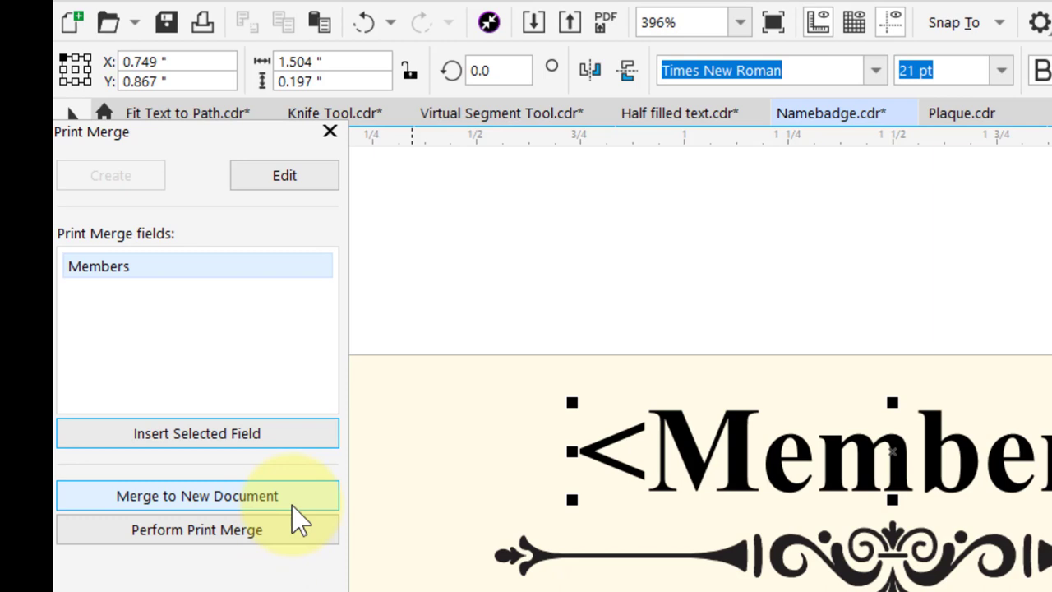
pyautogui.click(295, 501)
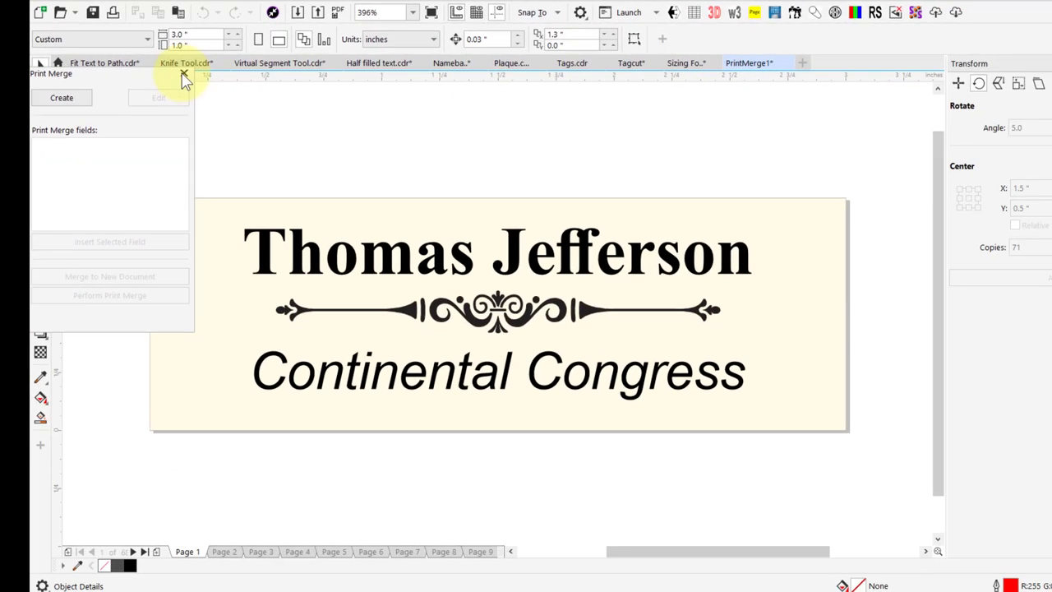
pyautogui.click(184, 75)
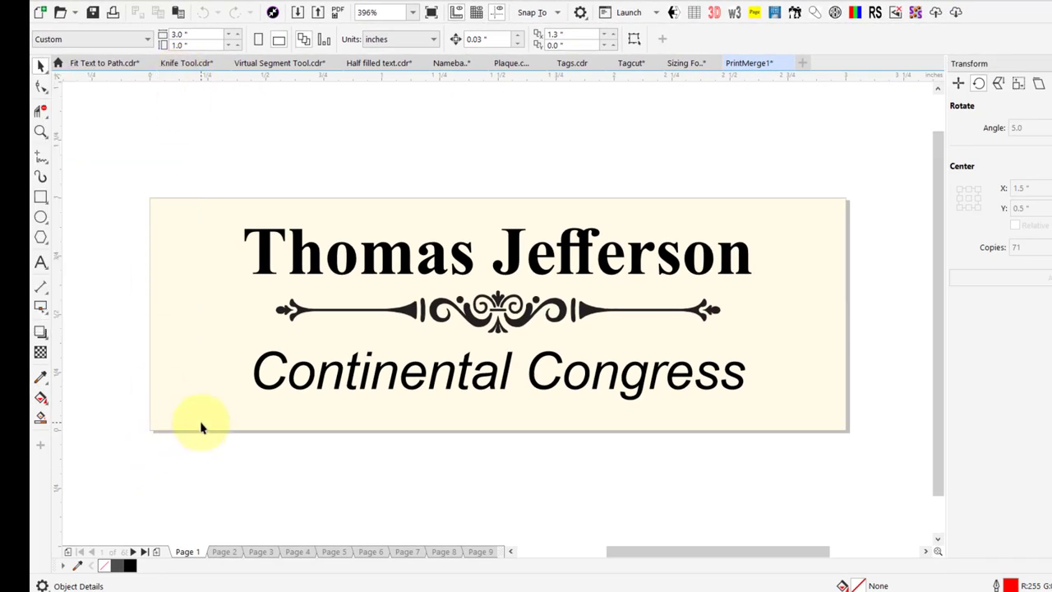
# Step: Review the merged badges by paging forward to page 6 and back to page 1
pyautogui.press('pagedown')
pyautogui.press('pagedown')
pyautogui.press('pagedown')
pyautogui.press('pagedown')
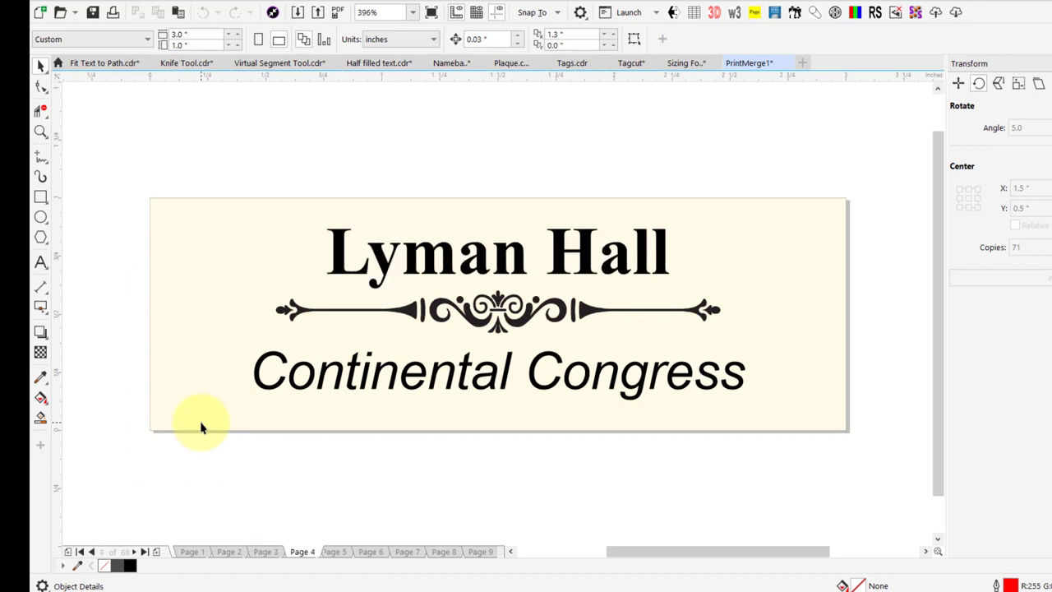
pyautogui.press('pagedown')
pyautogui.press('pagedown')
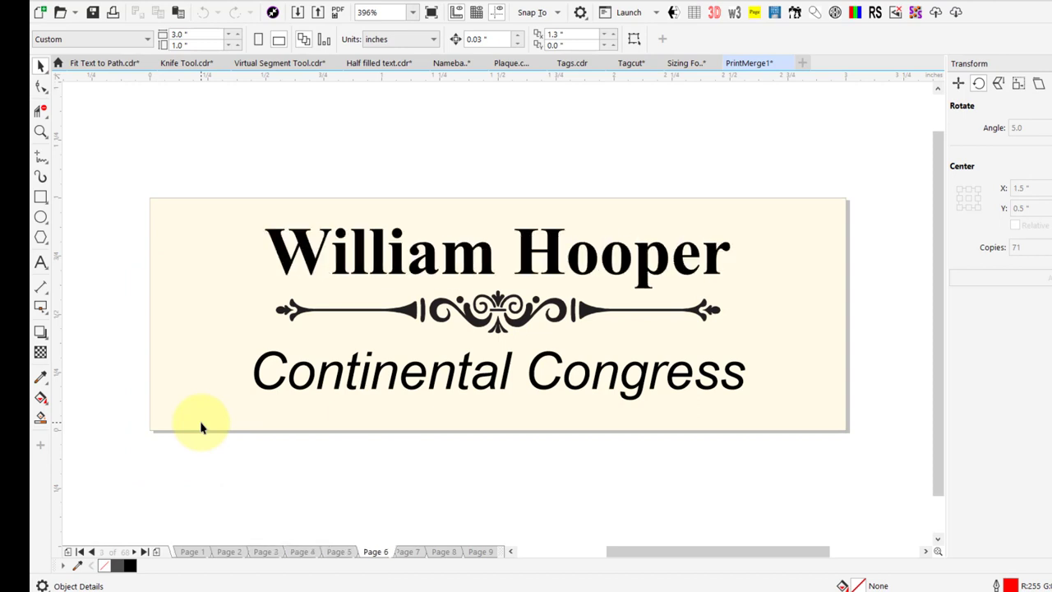
pyautogui.press('pageup')
pyautogui.press('pageup')
pyautogui.press('pageup')
pyautogui.press('pageup')
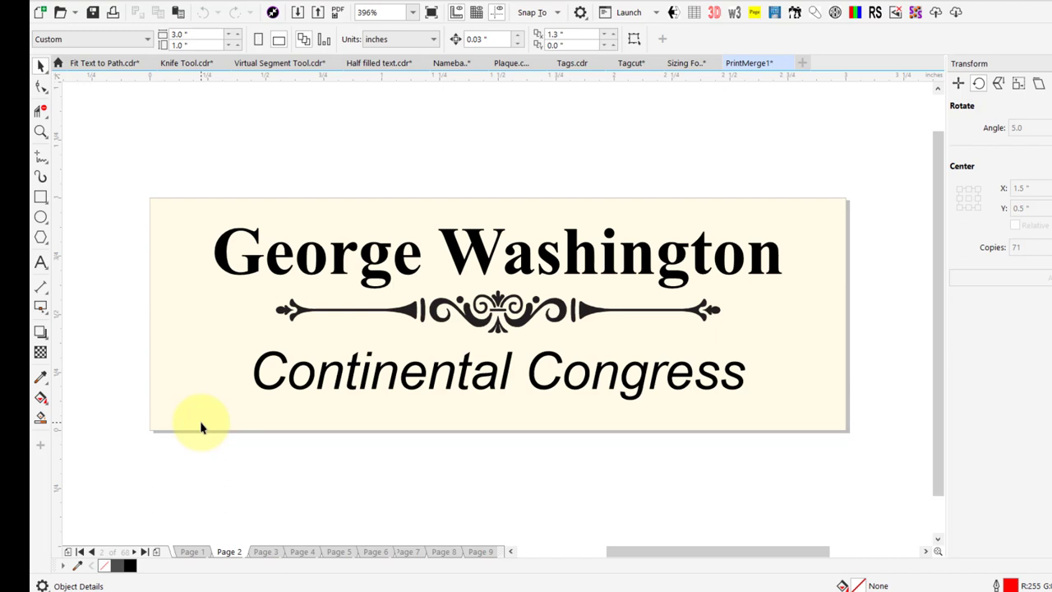
pyautogui.press('pageup')
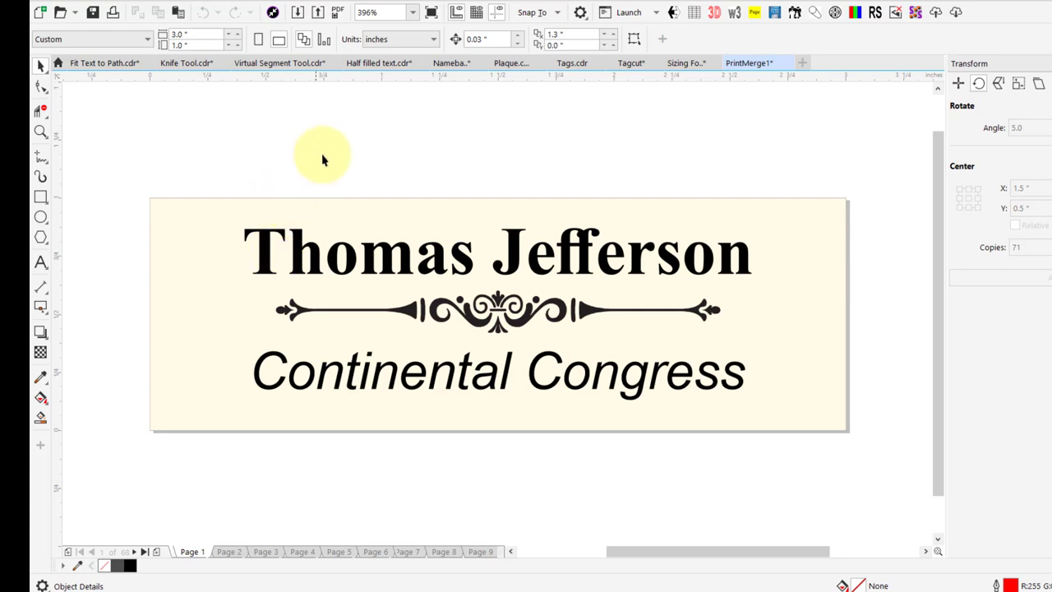
# Step: Bring up Plaque.cdr and examine the recipient's name and the years-of-service line by selecting each text
pyautogui.click(516, 64)
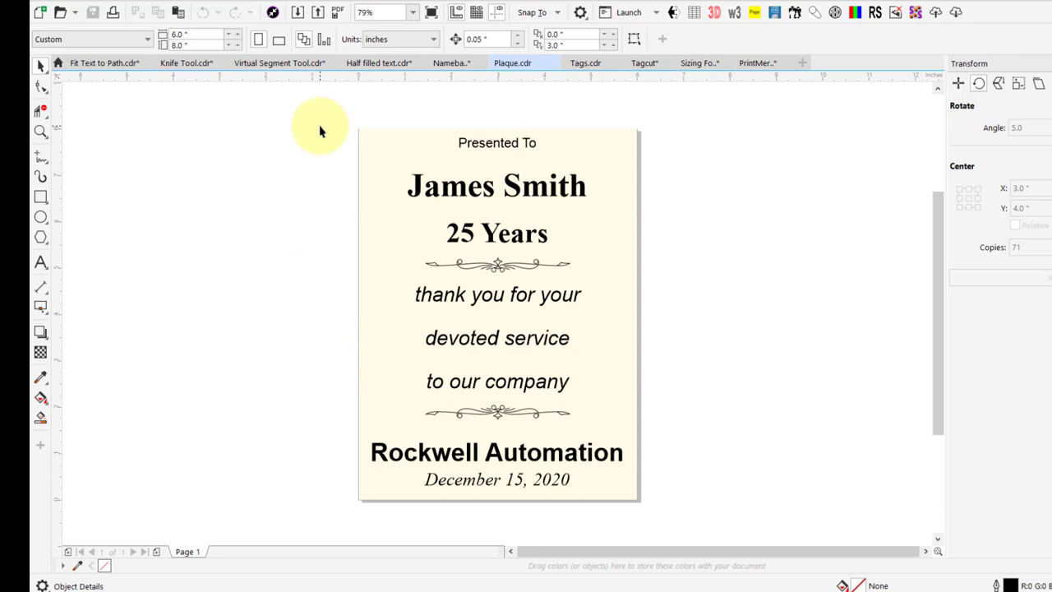
pyautogui.click(443, 189)
pyautogui.click(453, 238)
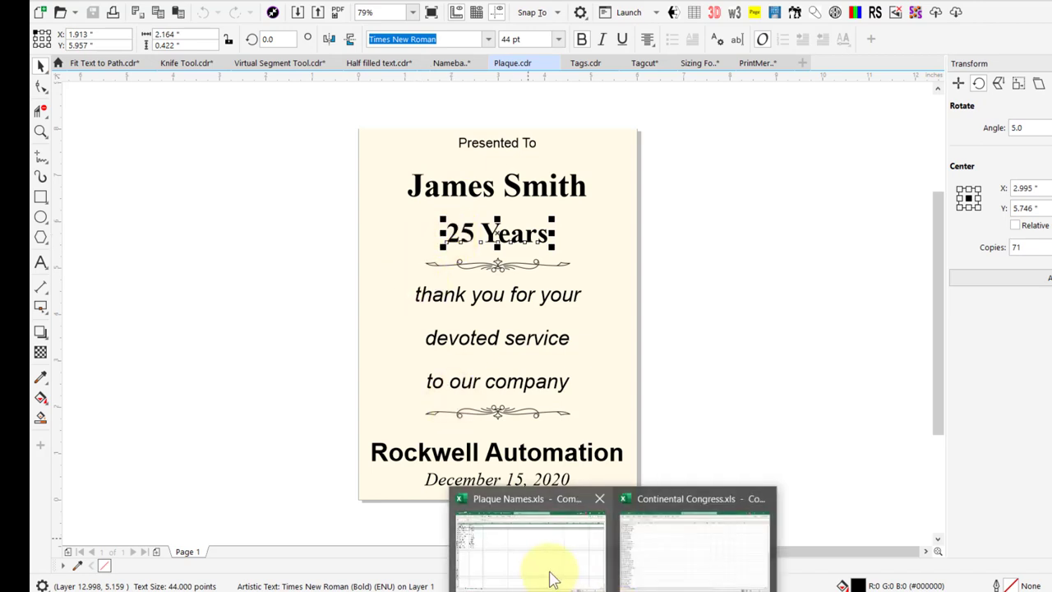
# Step: Switch to Plaque Names.xls in Excel and examine the Names and Years columns and the first two record rows
pyautogui.click(552, 575)
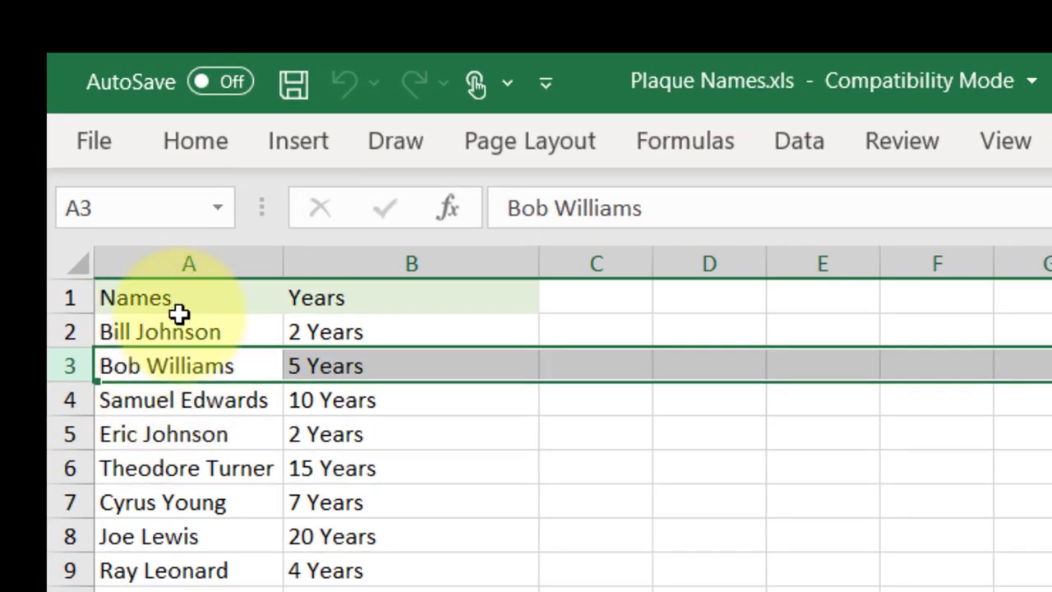
pyautogui.click(160, 259)
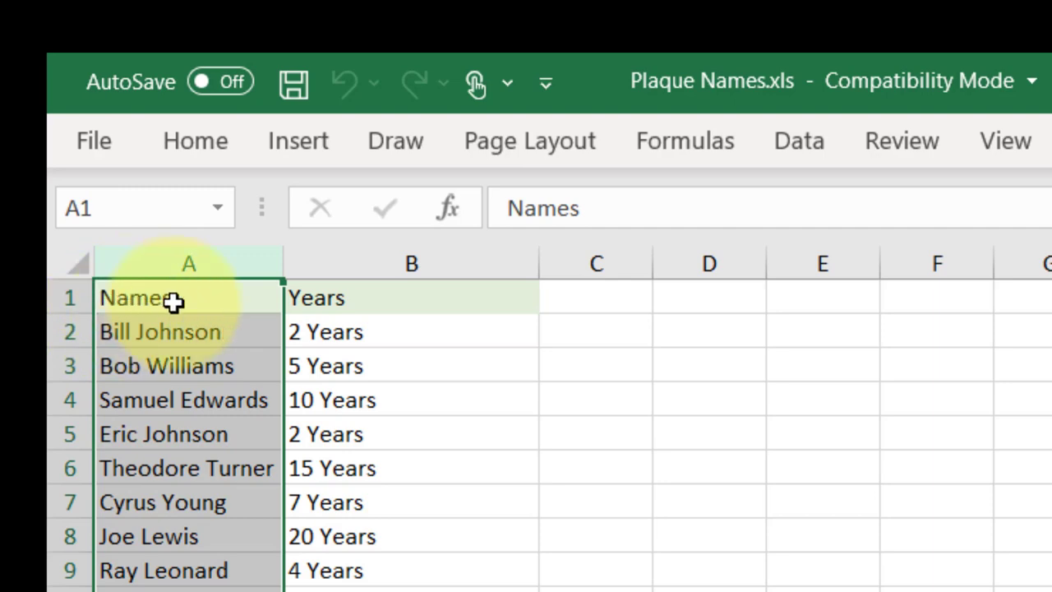
pyautogui.click(353, 264)
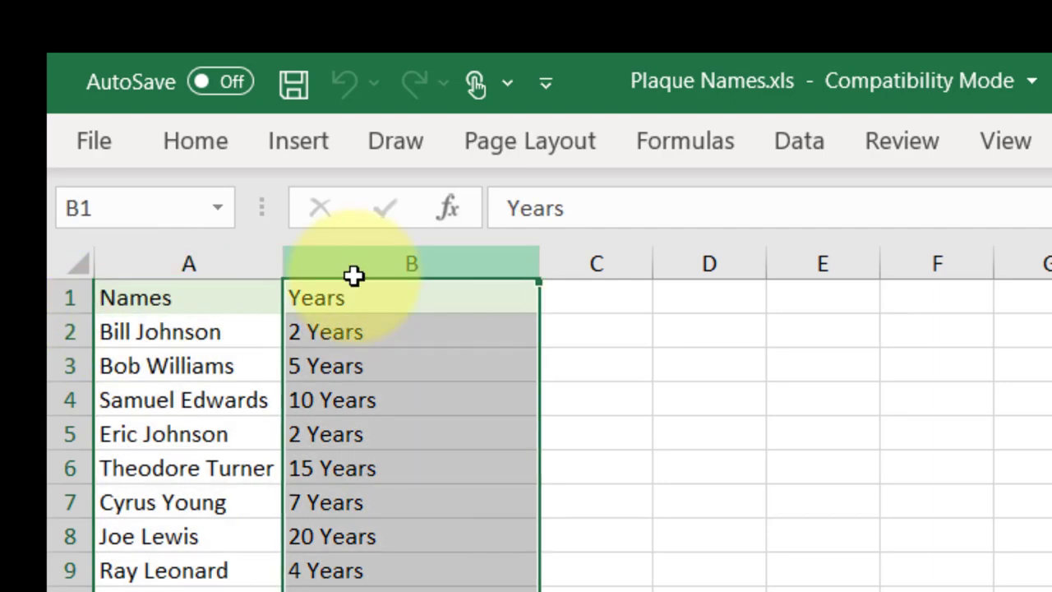
pyautogui.click(143, 333)
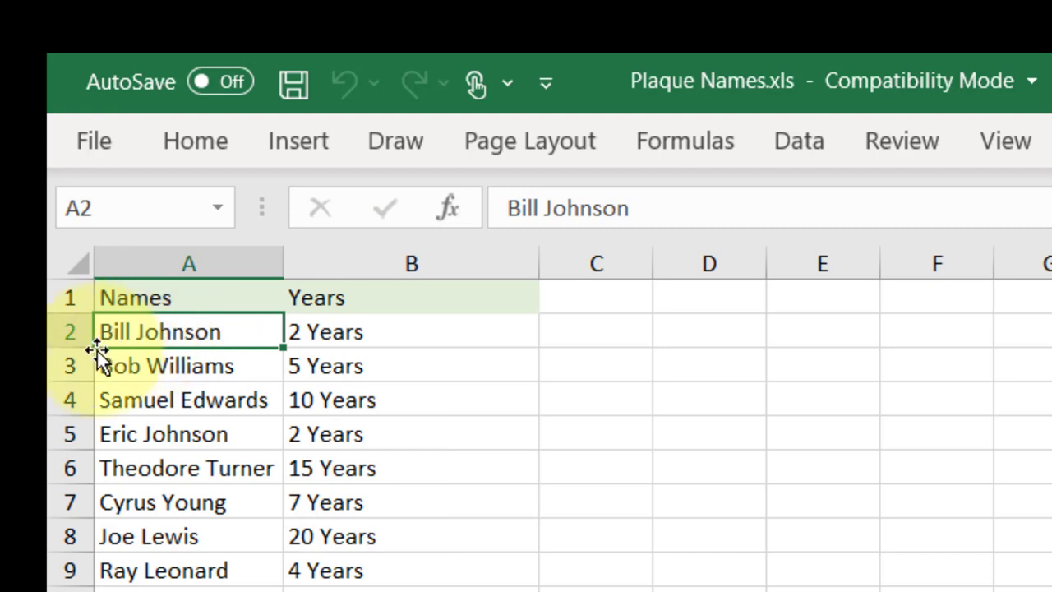
pyautogui.click(72, 332)
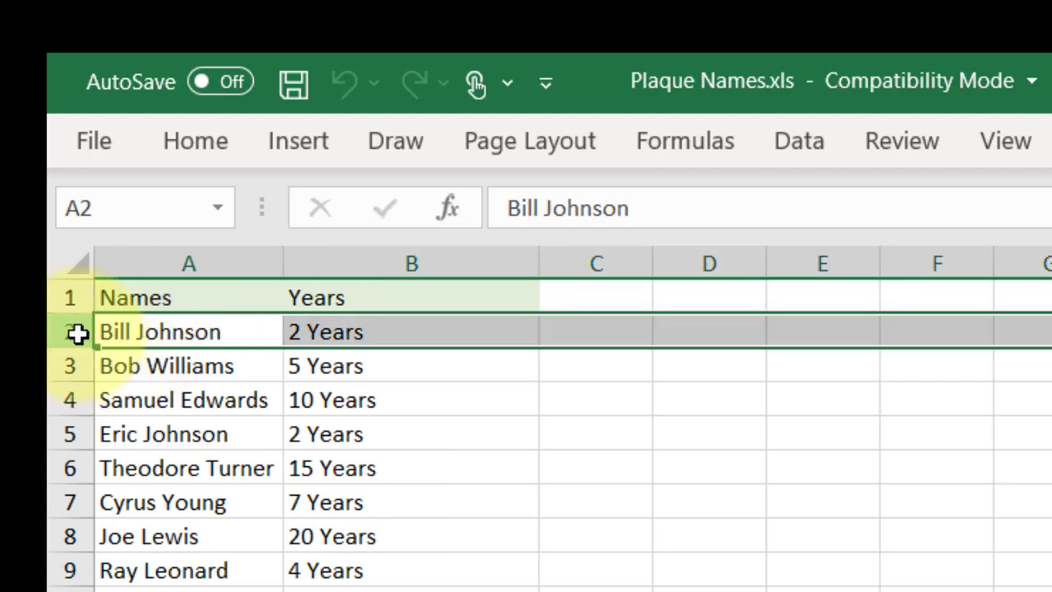
pyautogui.click(70, 367)
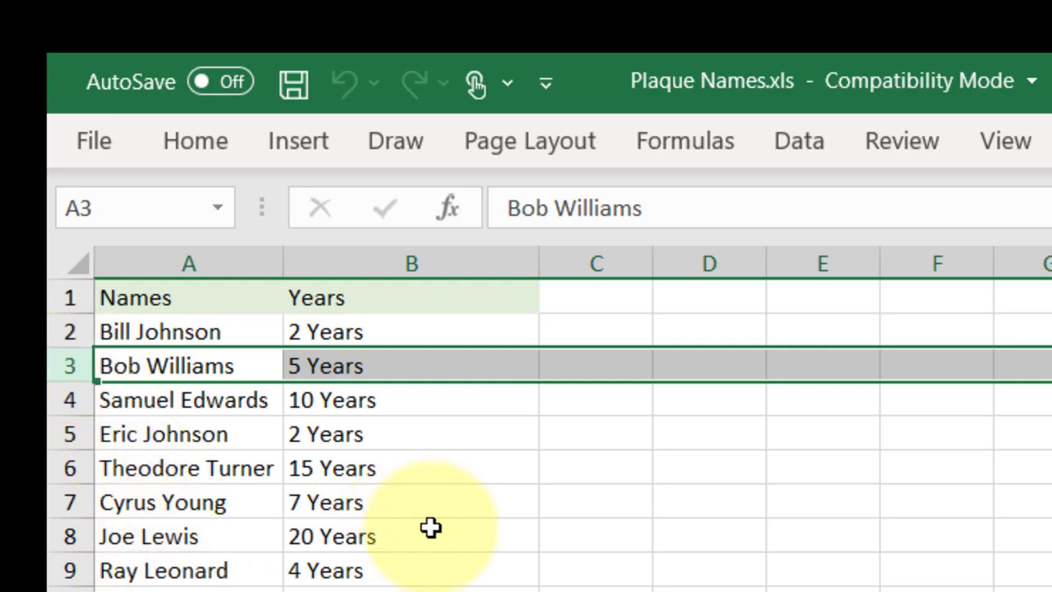
# Step: Examine the Text (Tab delimited) (*.txt) file type in the Save As options for Plaque Names, and close Excel
pyautogui.click(98, 140)
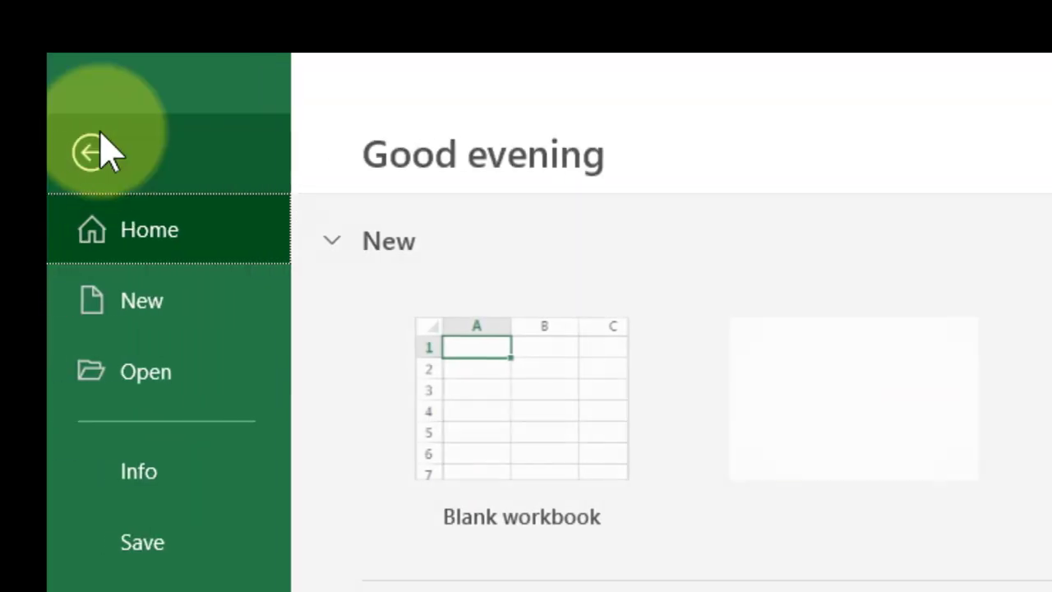
pyautogui.click(157, 585)
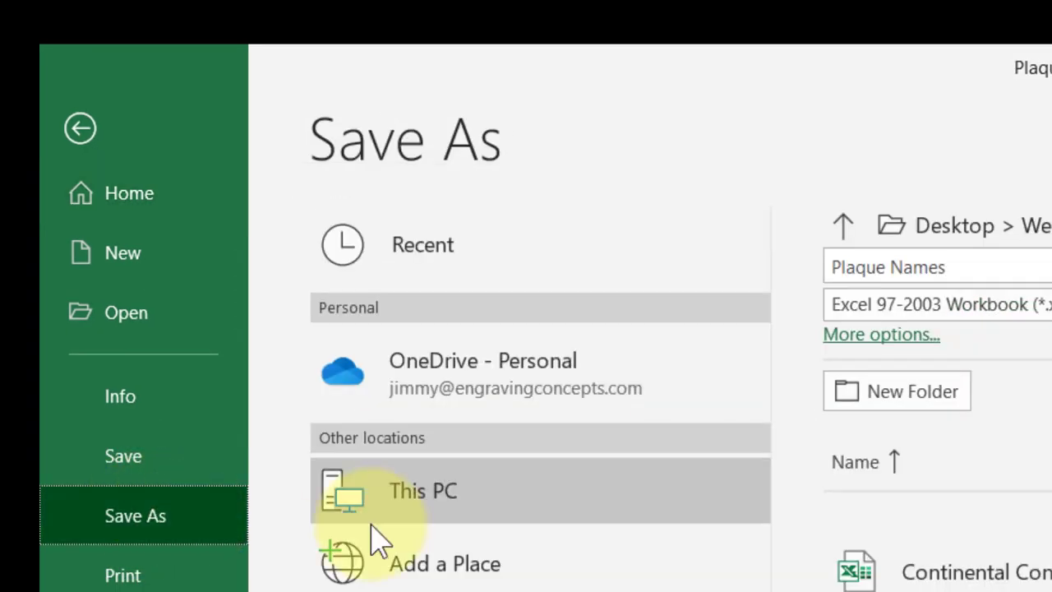
pyautogui.click(435, 588)
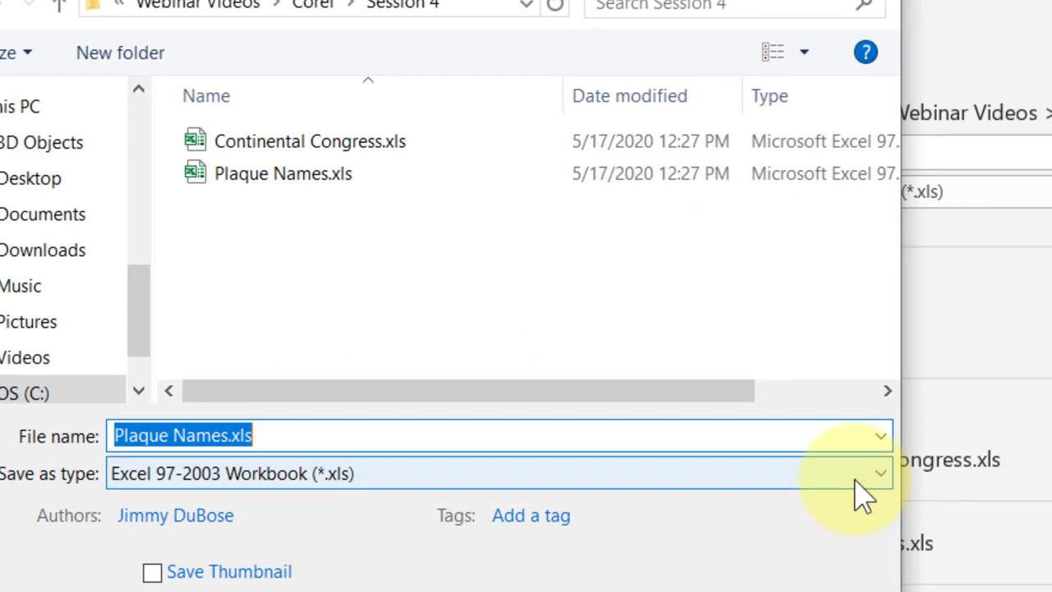
pyautogui.click(985, 584)
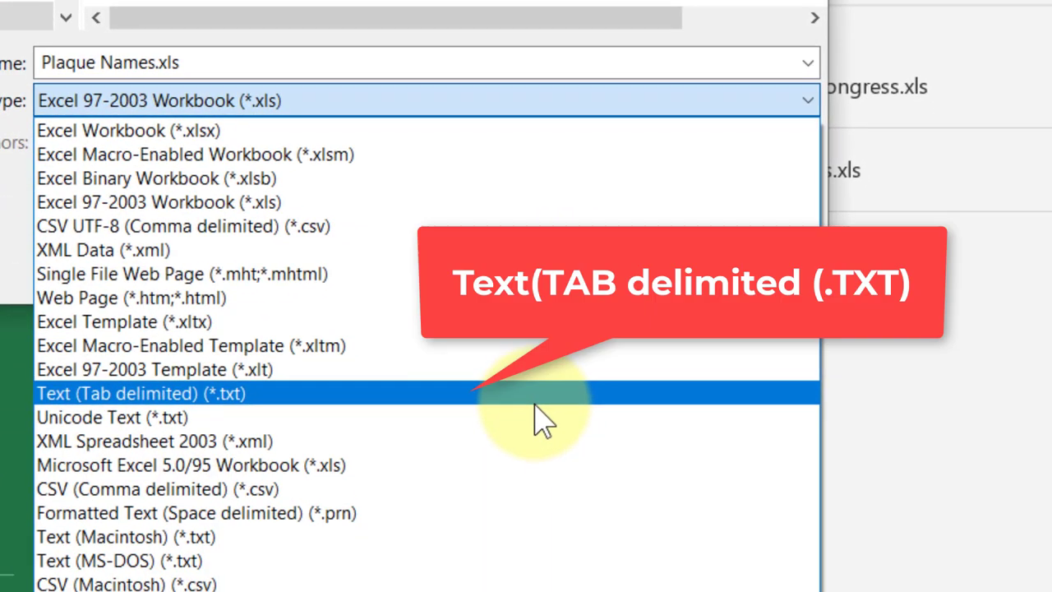
pyautogui.click(542, 420)
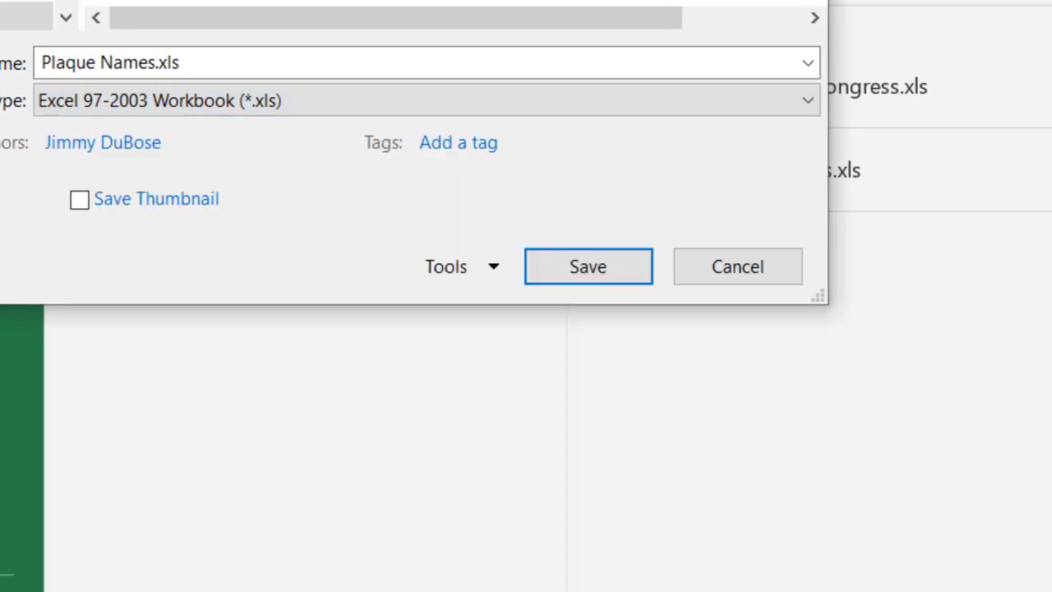
pyautogui.press('Return')
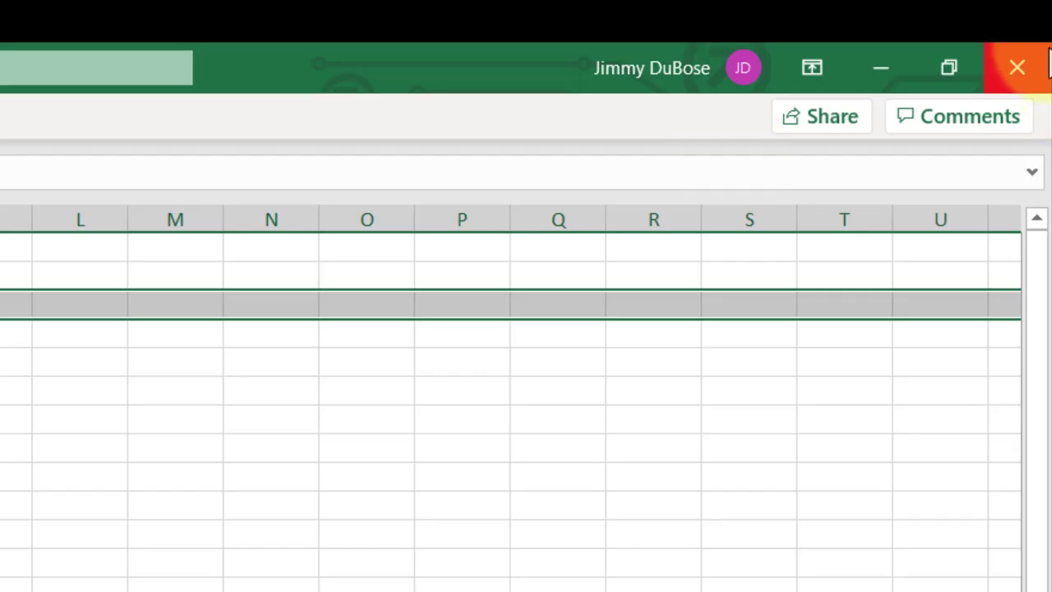
pyautogui.click(1019, 67)
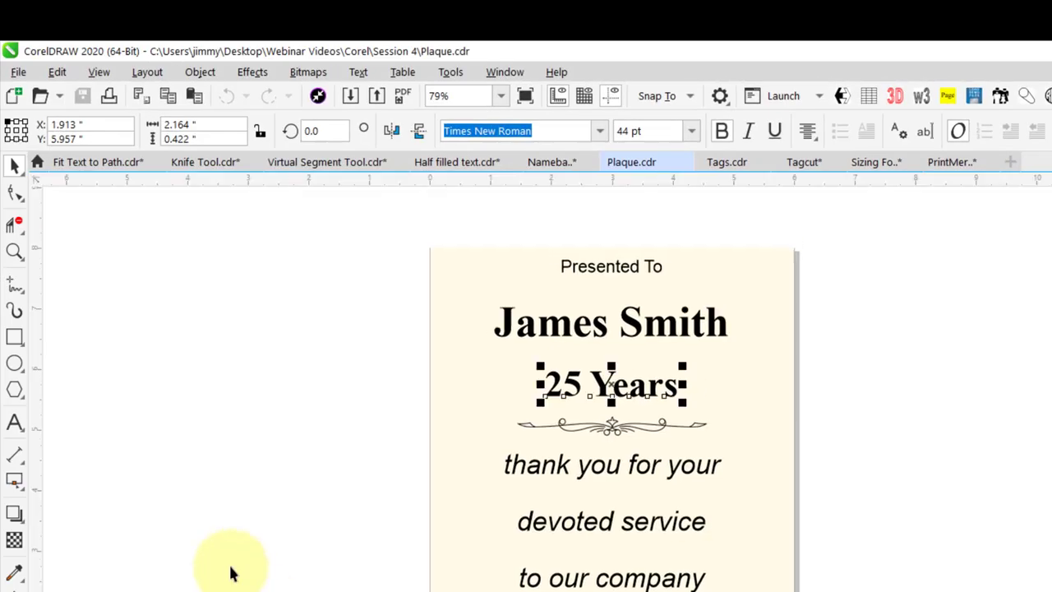
# Step: Create a print merge for the plaque in CorelDRAW with Plaque Names.txt imported as the data source
pyautogui.click(130, 271)
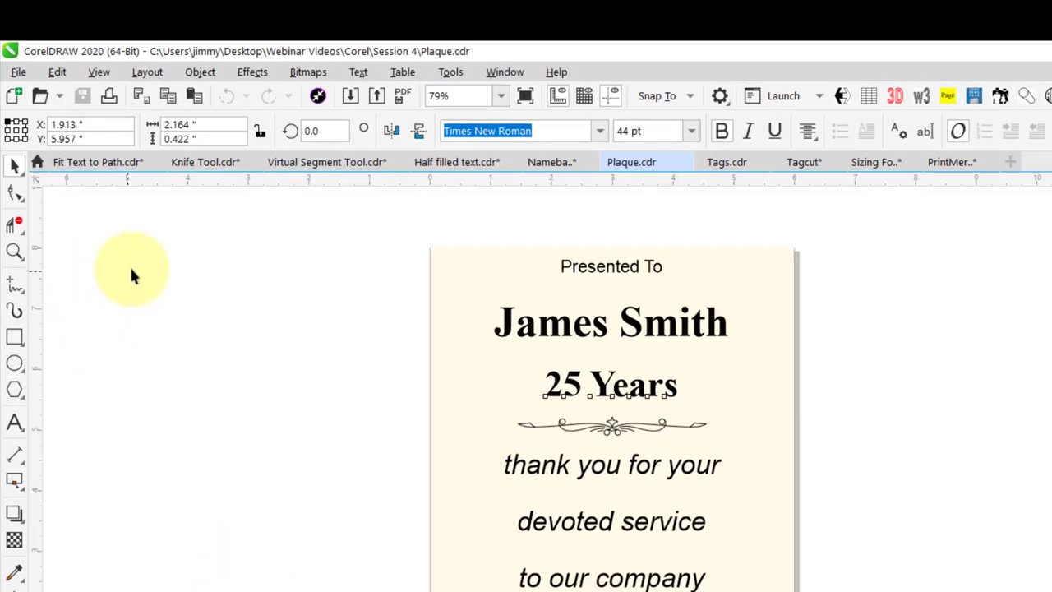
pyautogui.click(18, 74)
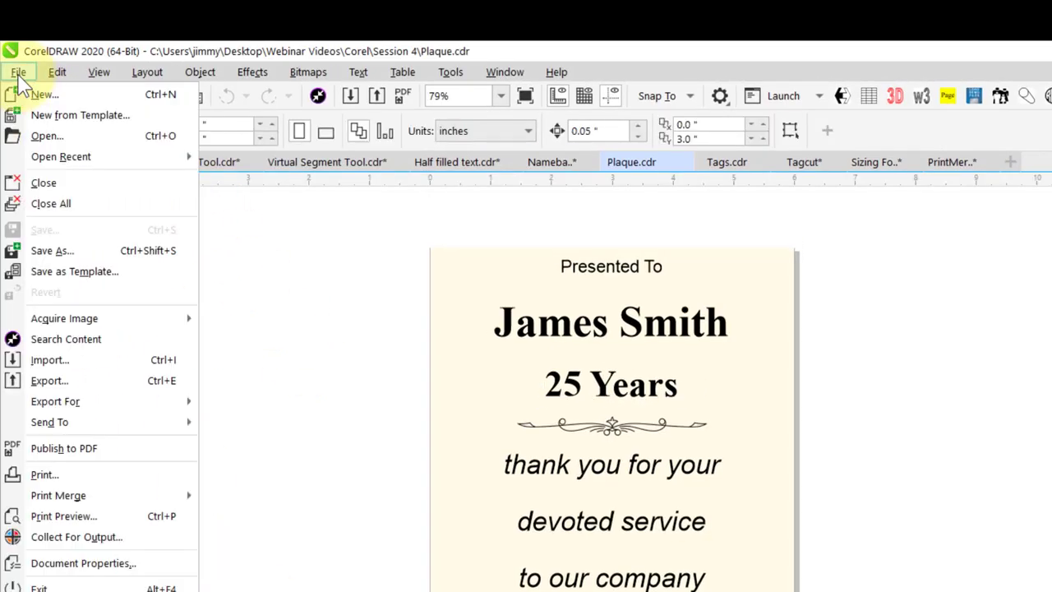
pyautogui.moveTo(140, 497)
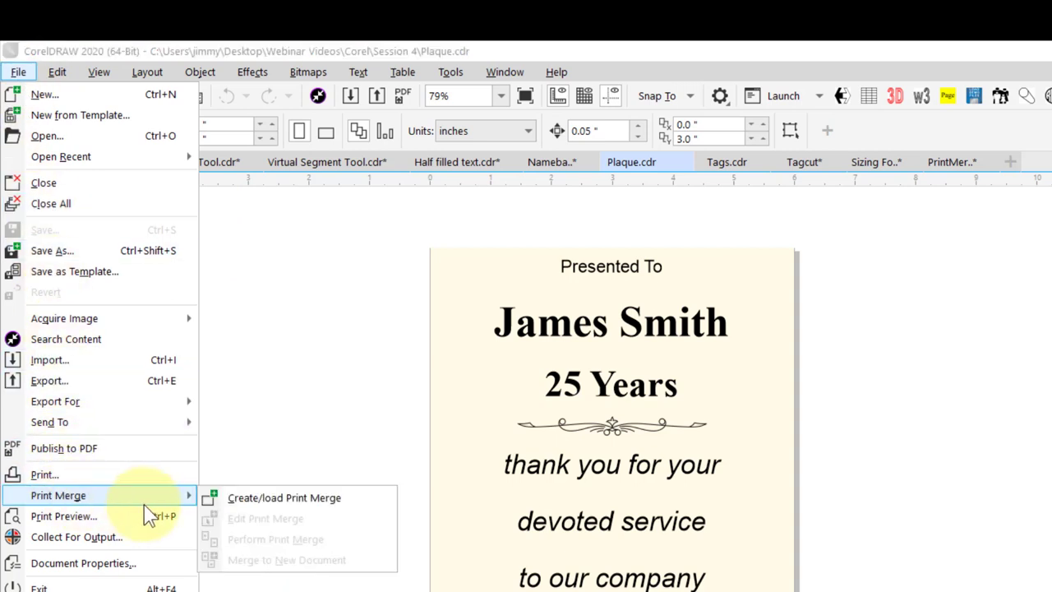
pyautogui.click(292, 499)
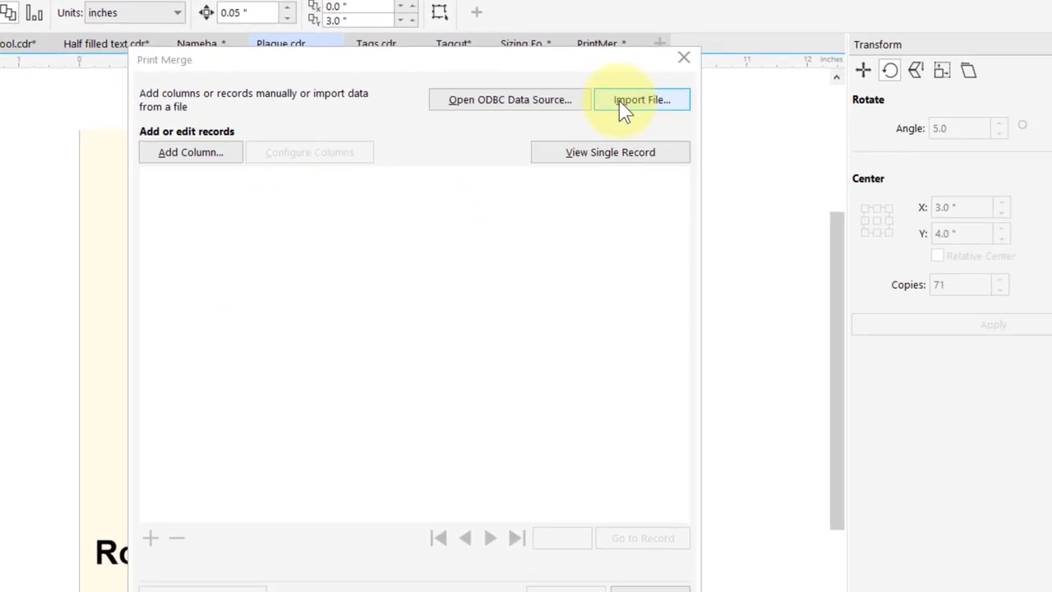
pyautogui.click(917, 165)
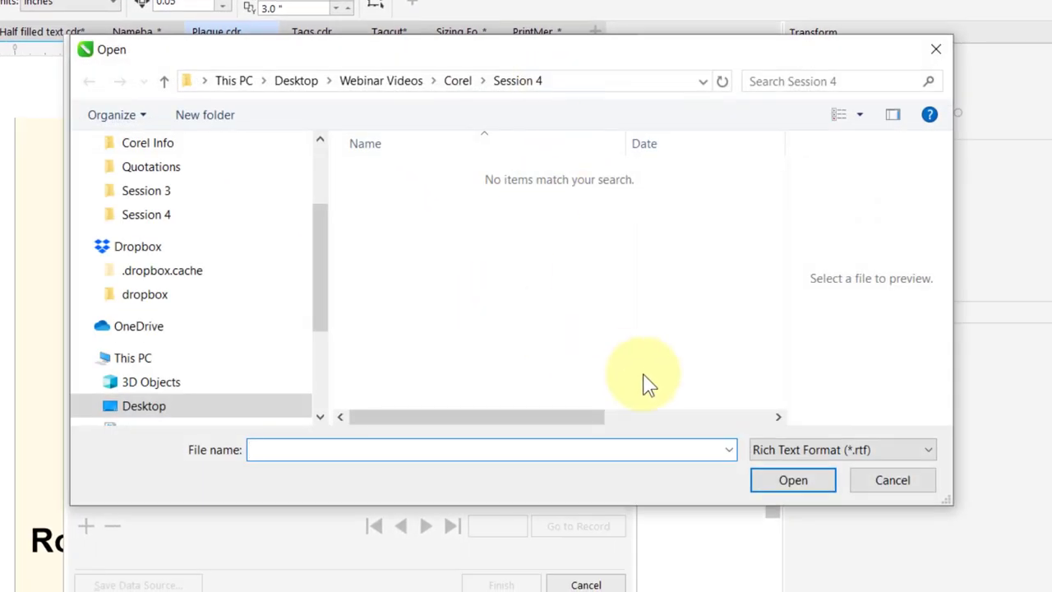
pyautogui.click(808, 457)
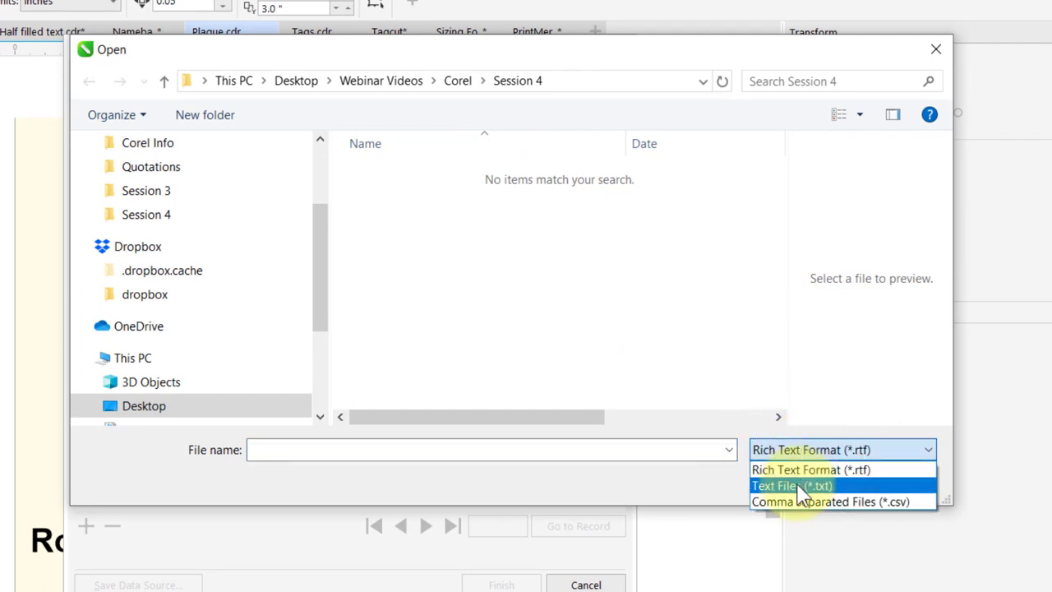
pyautogui.click(797, 486)
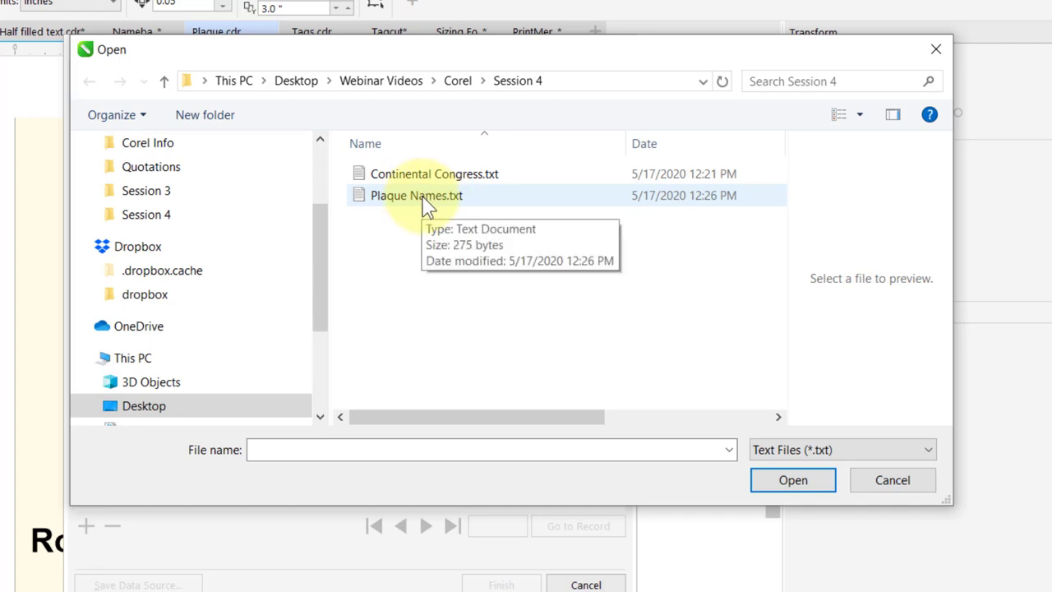
pyautogui.click(422, 205)
pyautogui.click(779, 480)
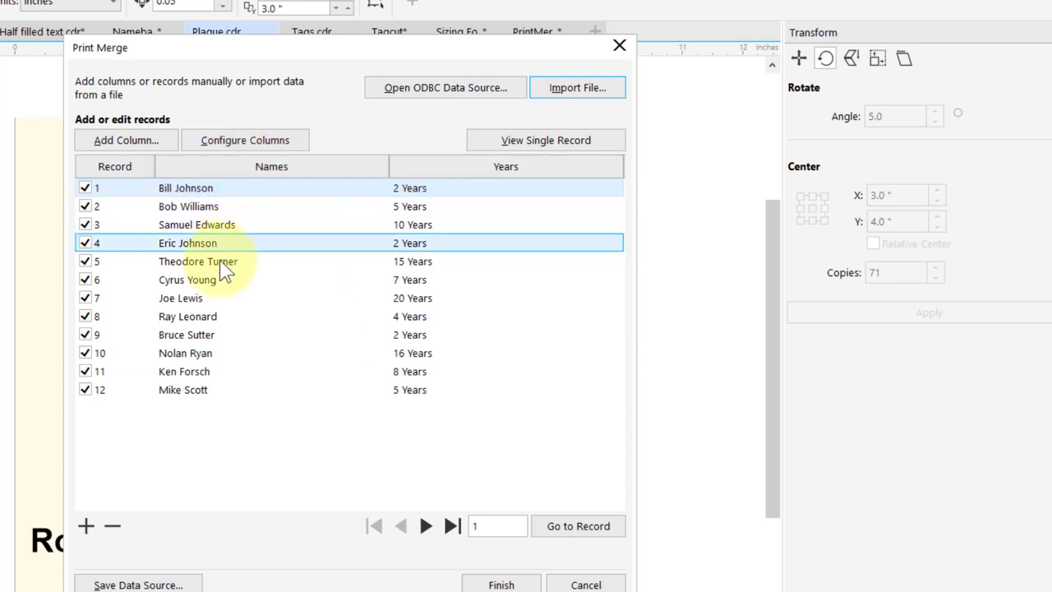
pyautogui.click(499, 584)
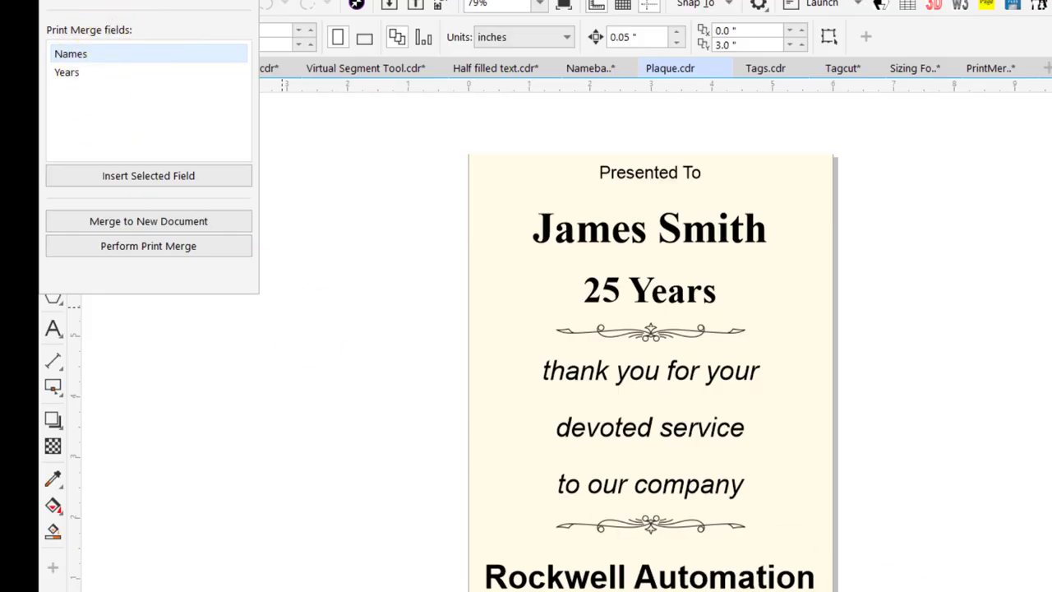
# Step: Place the Print Merge window beside the plaque and select the Names field and the recipient's name text
pyautogui.moveTo(139, 0); pyautogui.dragTo(262, 177)
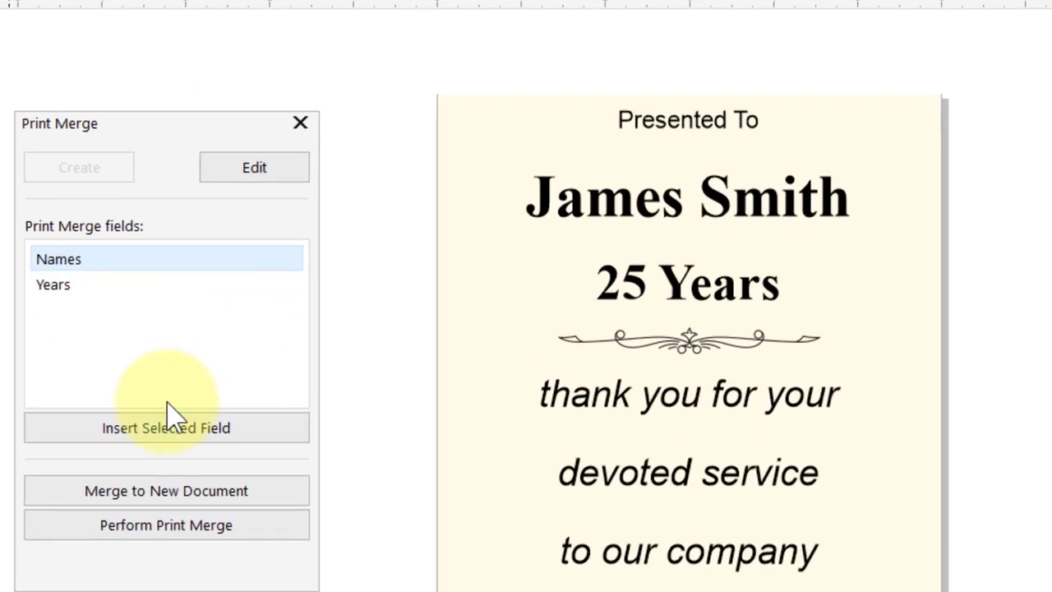
pyautogui.click(216, 278)
pyautogui.click(589, 207)
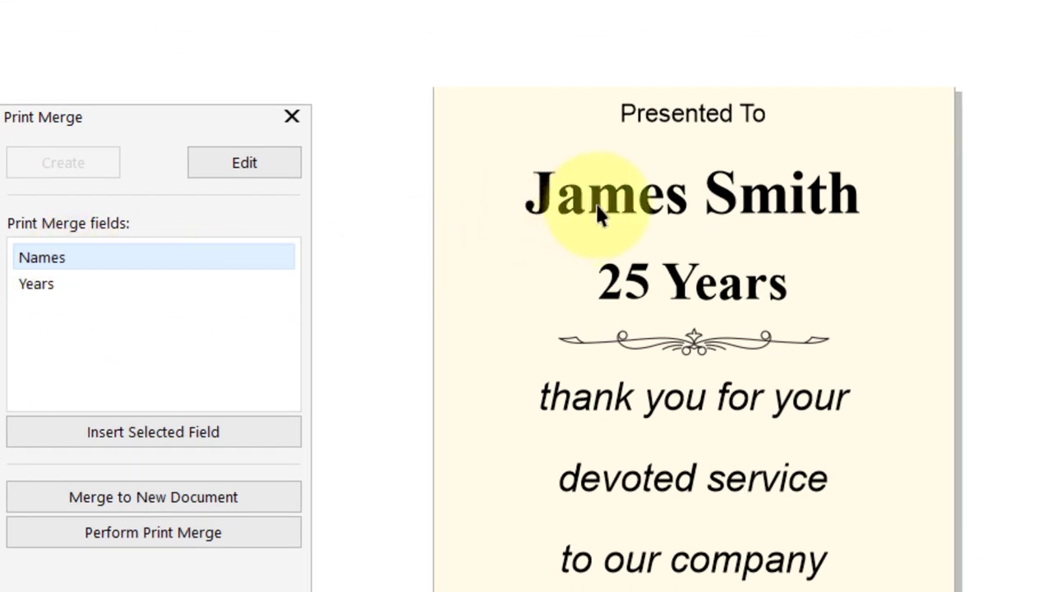
pyautogui.moveTo(863, 197); pyautogui.dragTo(465, 197)
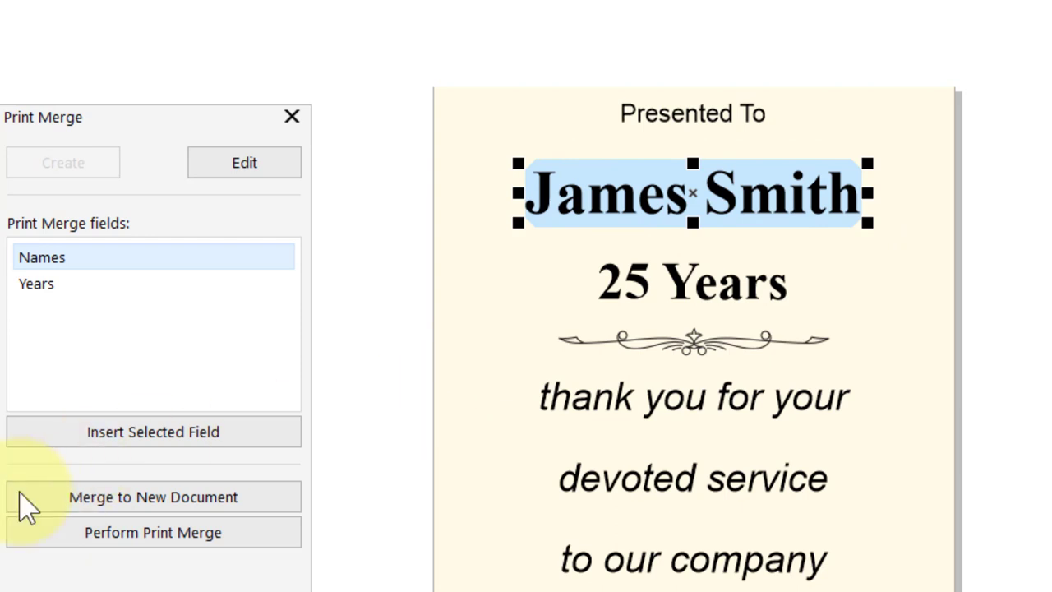
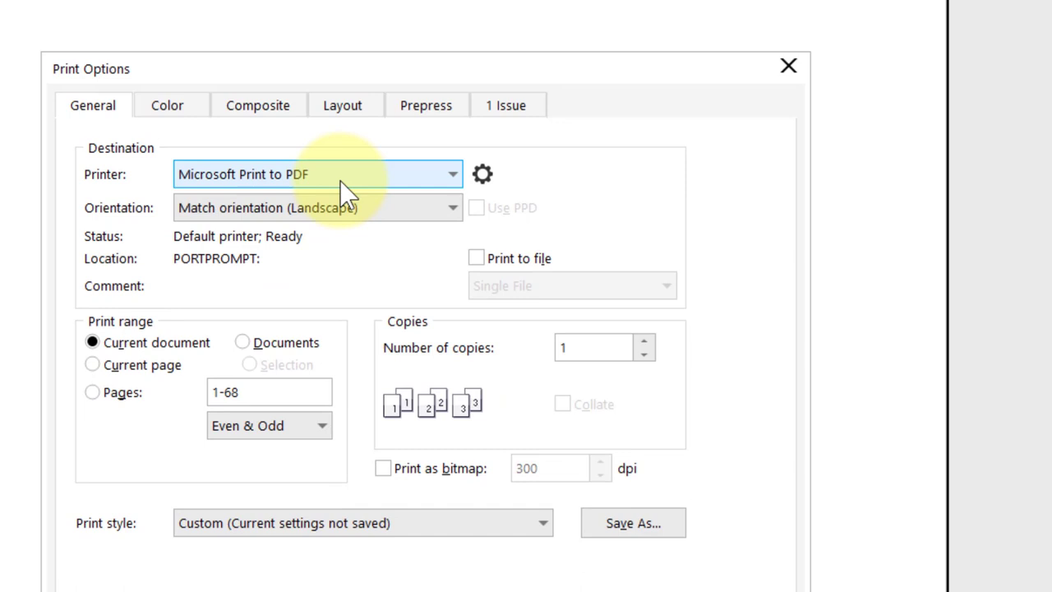
# Step: Choose the Helix 60 Watt as the printer and set its piece size to 24 by 12 inches
pyautogui.click(402, 179)
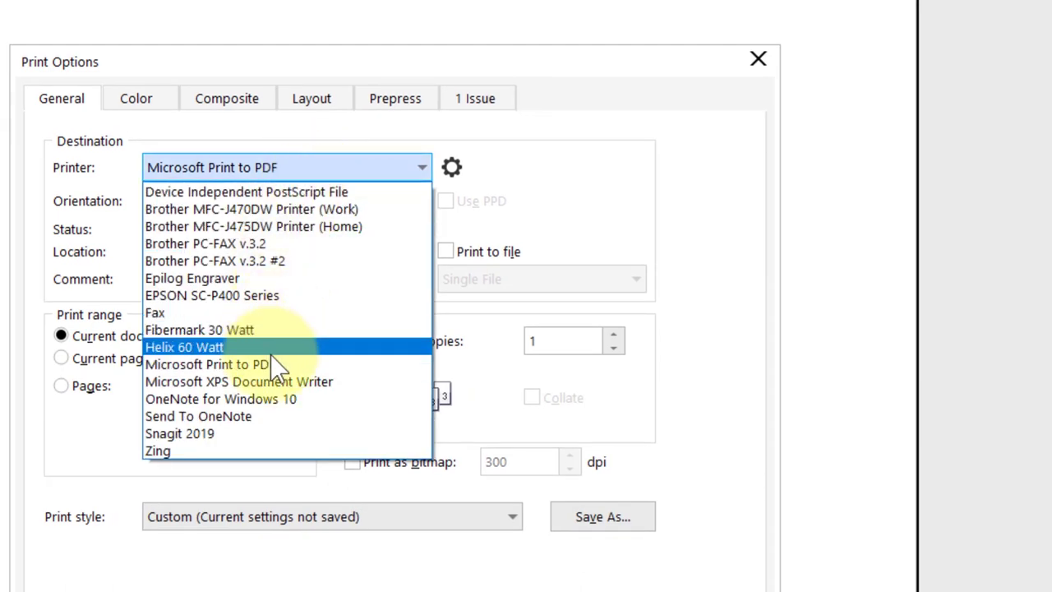
pyautogui.click(276, 349)
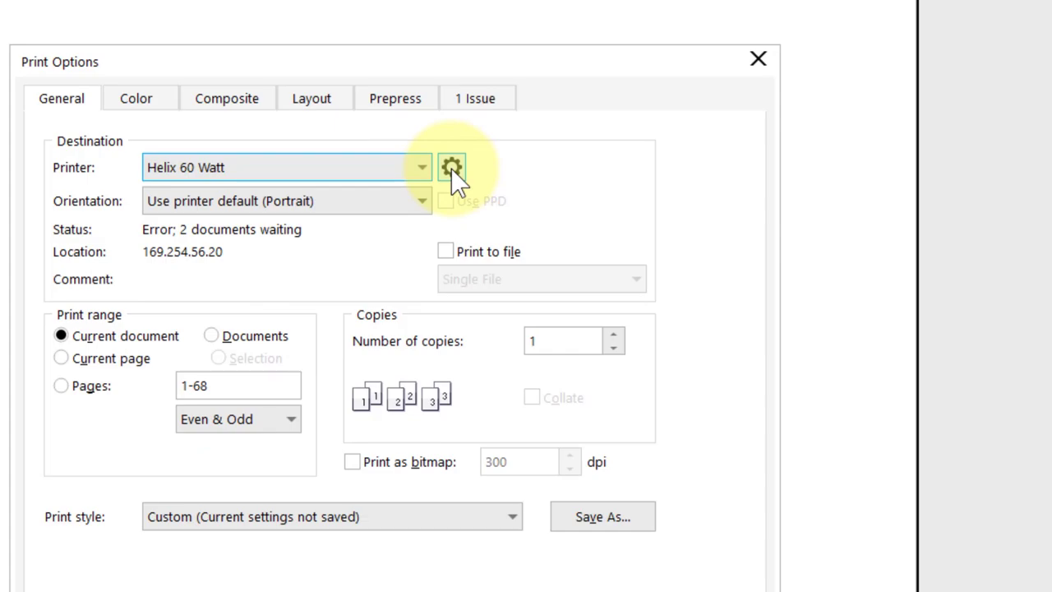
pyautogui.click(452, 170)
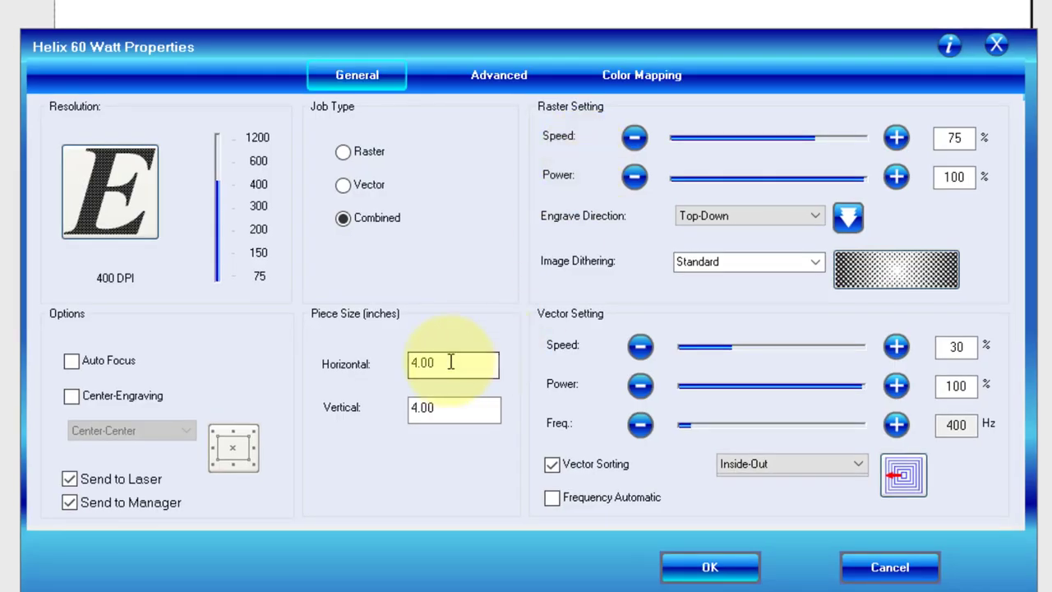
pyautogui.moveTo(451, 363); pyautogui.dragTo(311, 364)
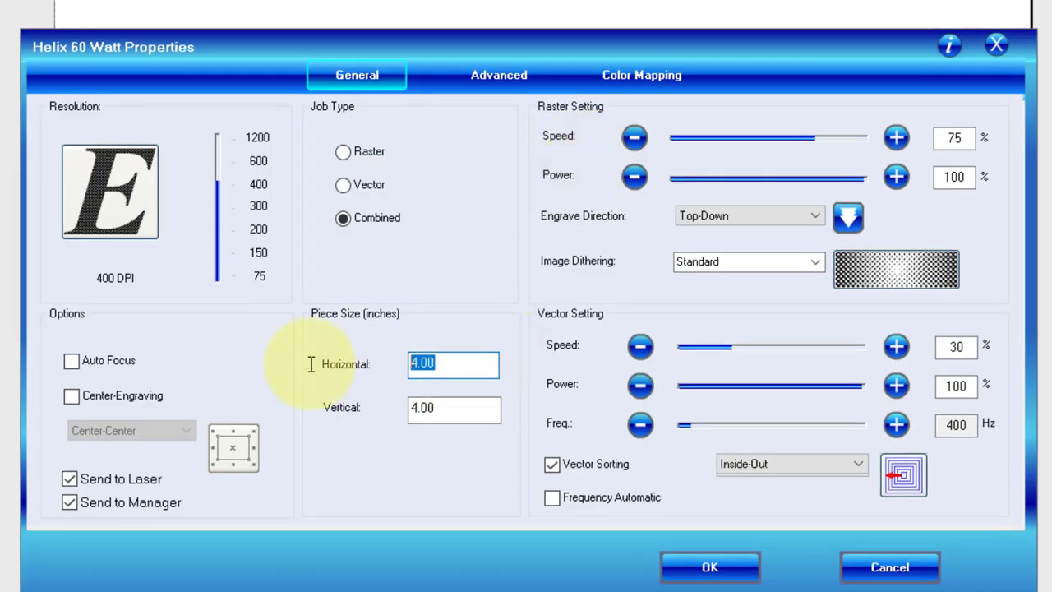
pyautogui.write('24')
pyautogui.press('Tab')
pyautogui.write('1')
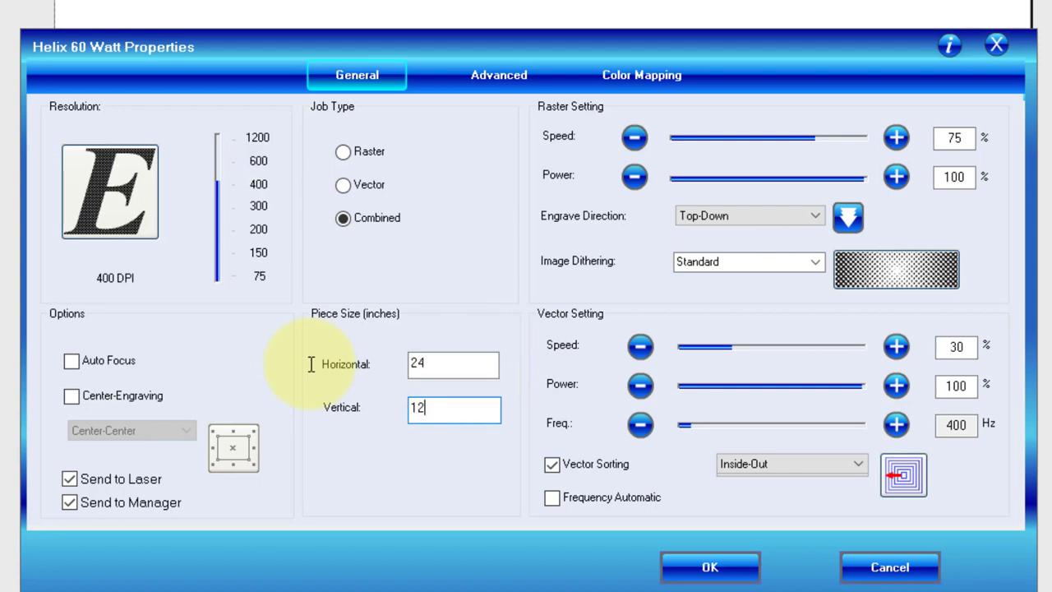
pyautogui.click(670, 569)
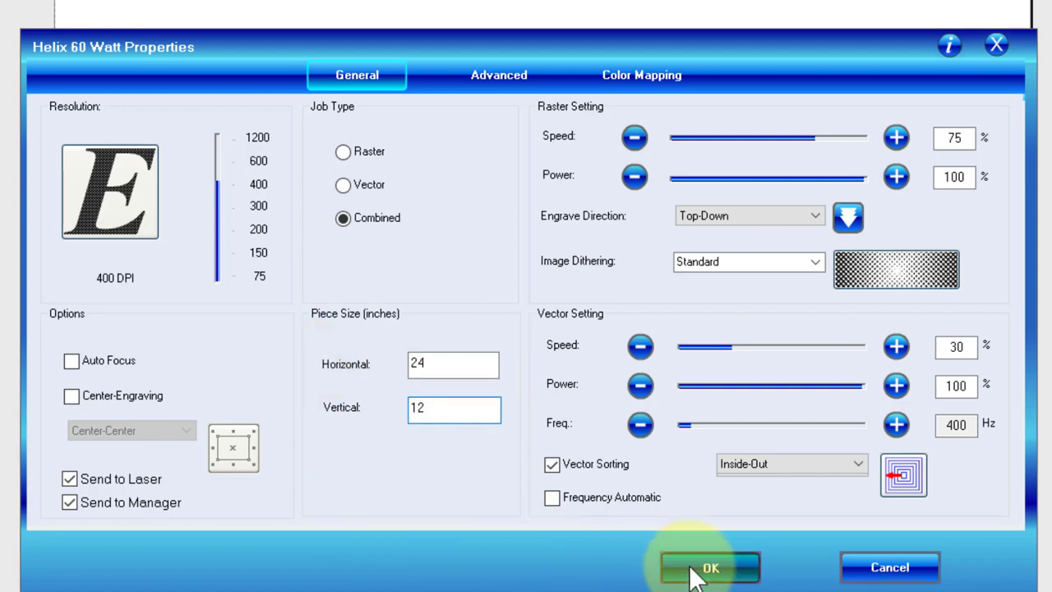
# Step: Bring up the print preview, switch the Imposition Layout Tool to Edit Margins, and enable manual margin values
pyautogui.click(630, 589)
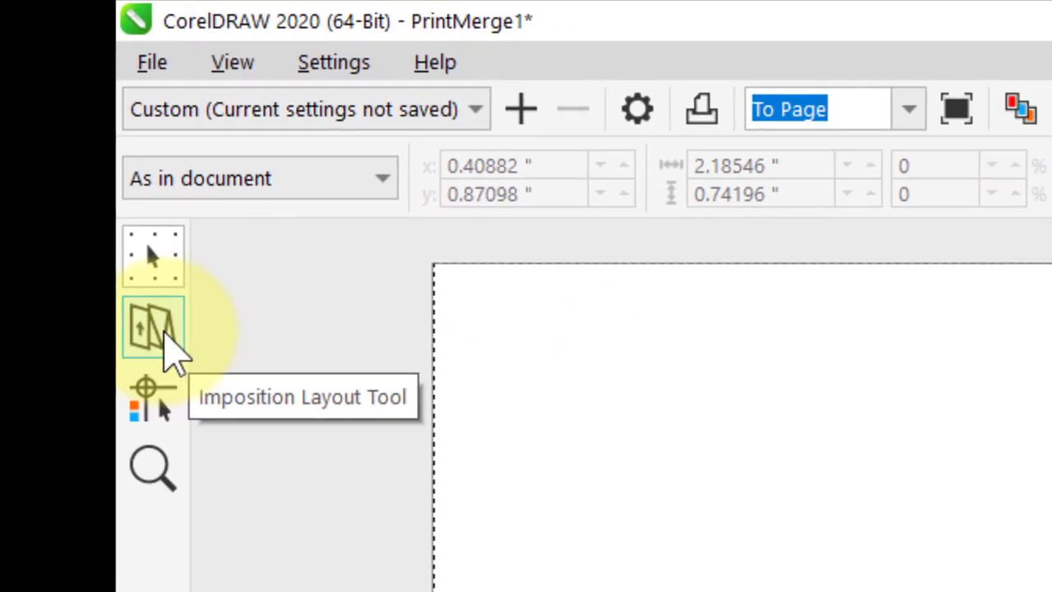
pyautogui.click(165, 329)
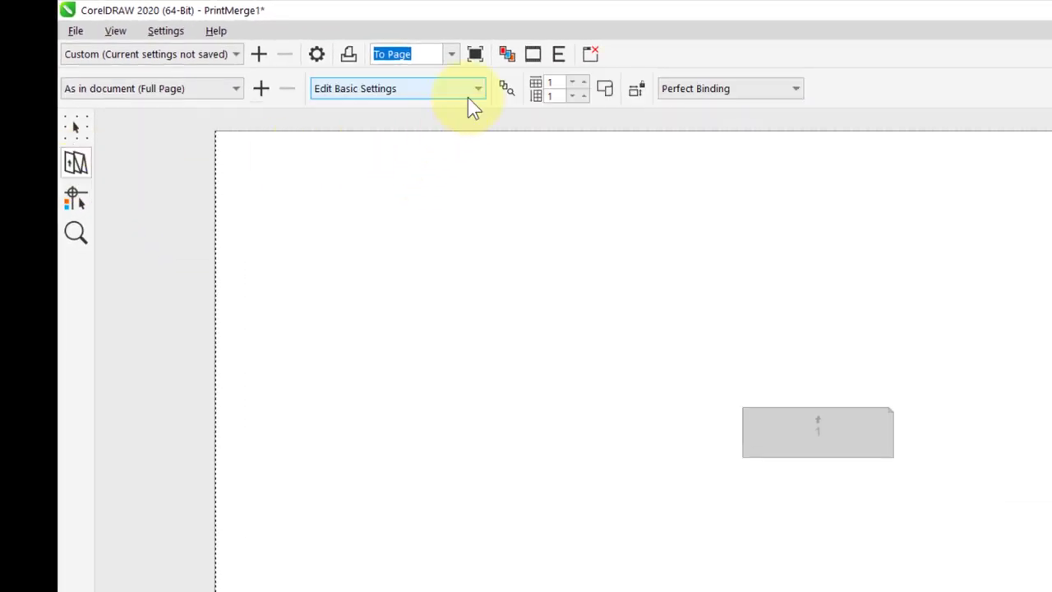
pyautogui.click(478, 89)
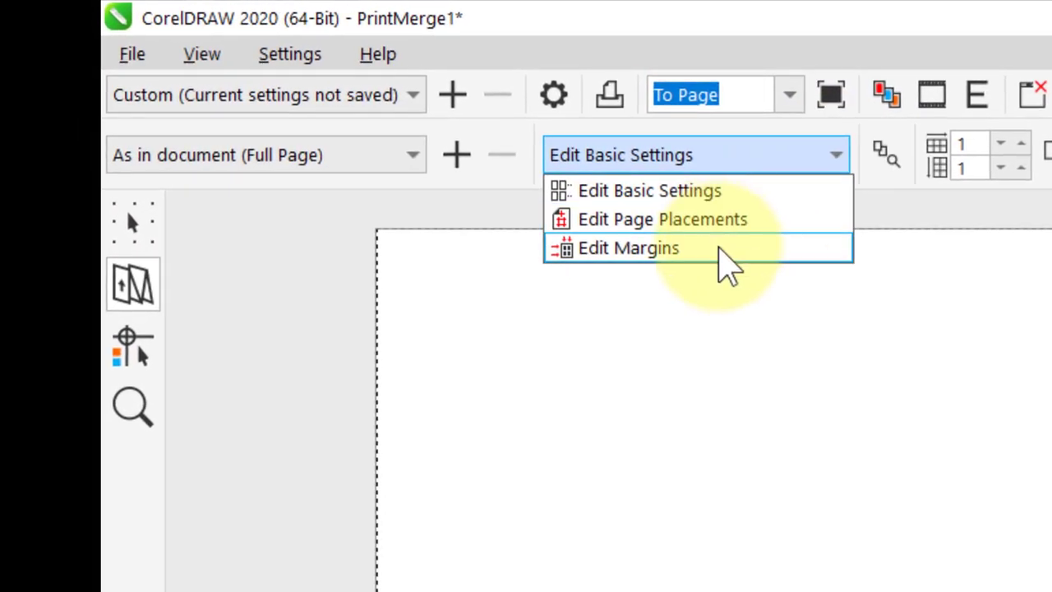
pyautogui.click(727, 265)
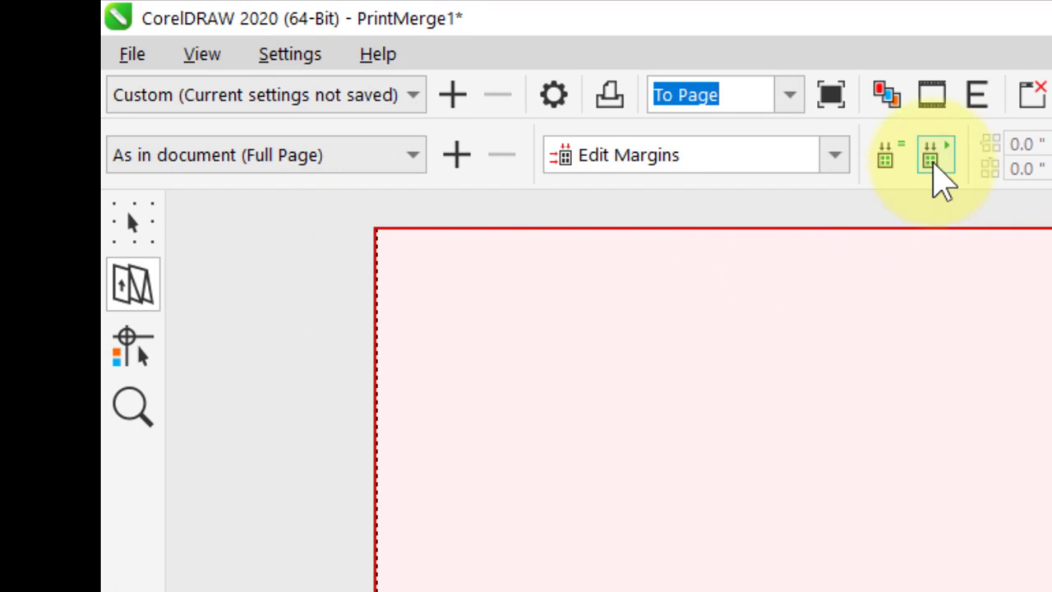
pyautogui.click(933, 171)
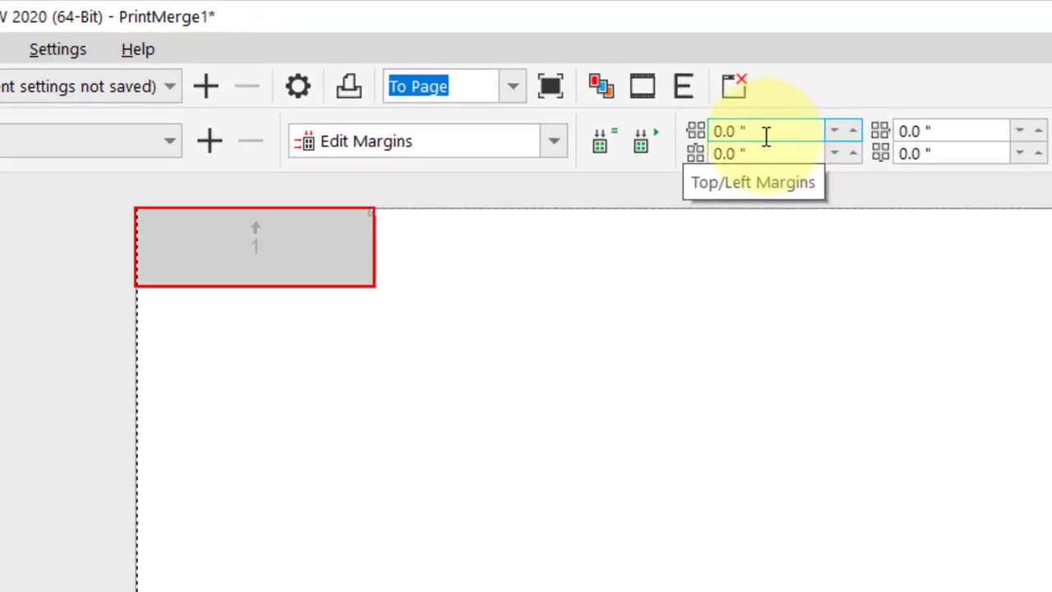
# Step: Set the imposition layout's left and top margins to 0.25 inches each
pyautogui.moveTo(765, 137); pyautogui.dragTo(681, 154)
pyautogui.write('.')
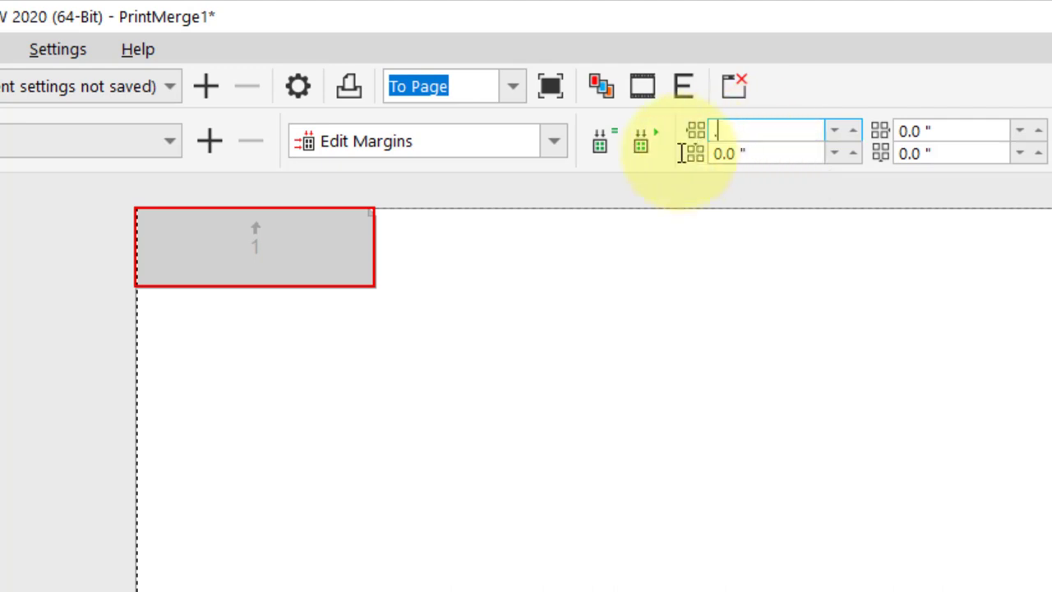
pyautogui.write('25')
pyautogui.press('Return')
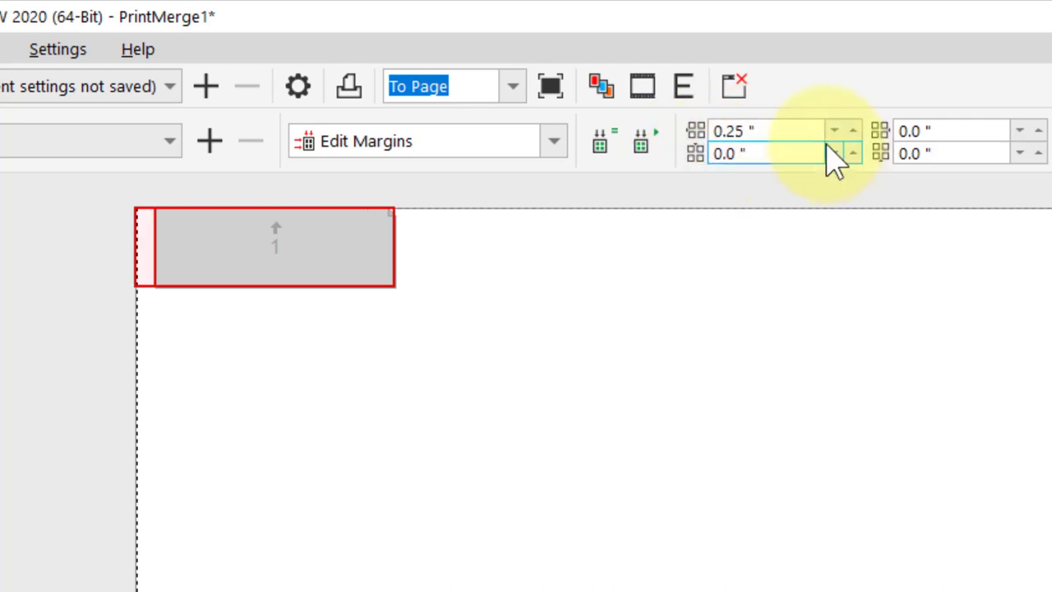
pyautogui.moveTo(786, 160); pyautogui.dragTo(594, 160)
pyautogui.write('.')
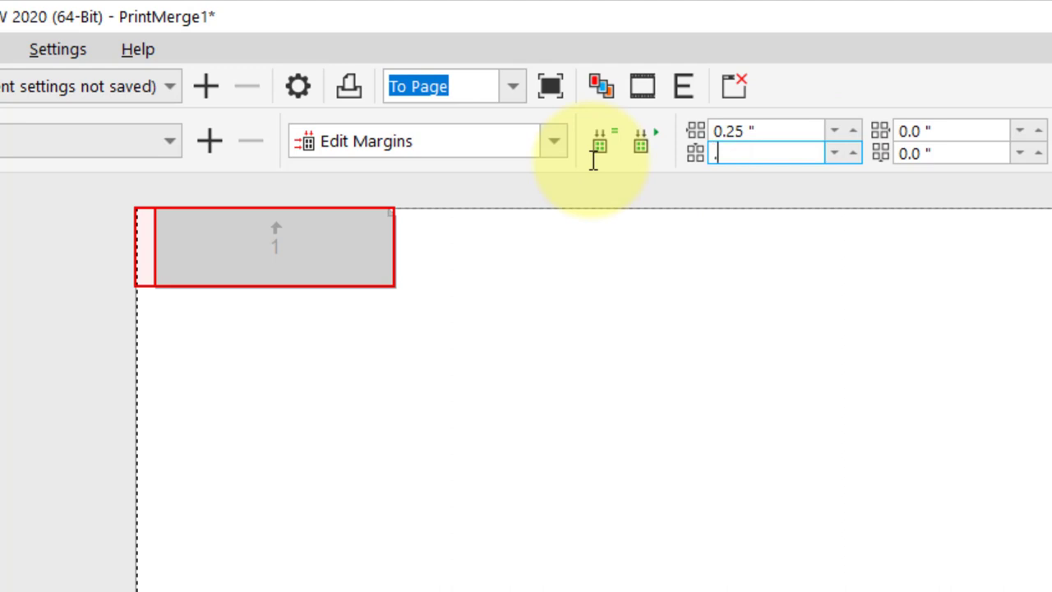
pyautogui.write('25')
pyautogui.press('Return')
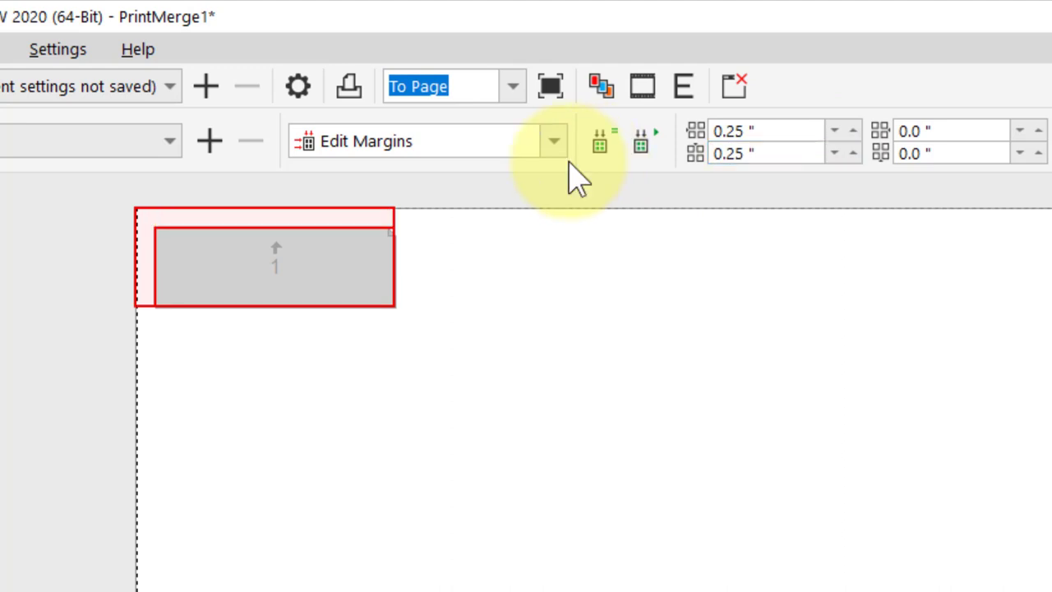
# Step: Switch the imposition layout to Edit Basic Settings and locate the Maintain Document Page Size option
pyautogui.click(553, 142)
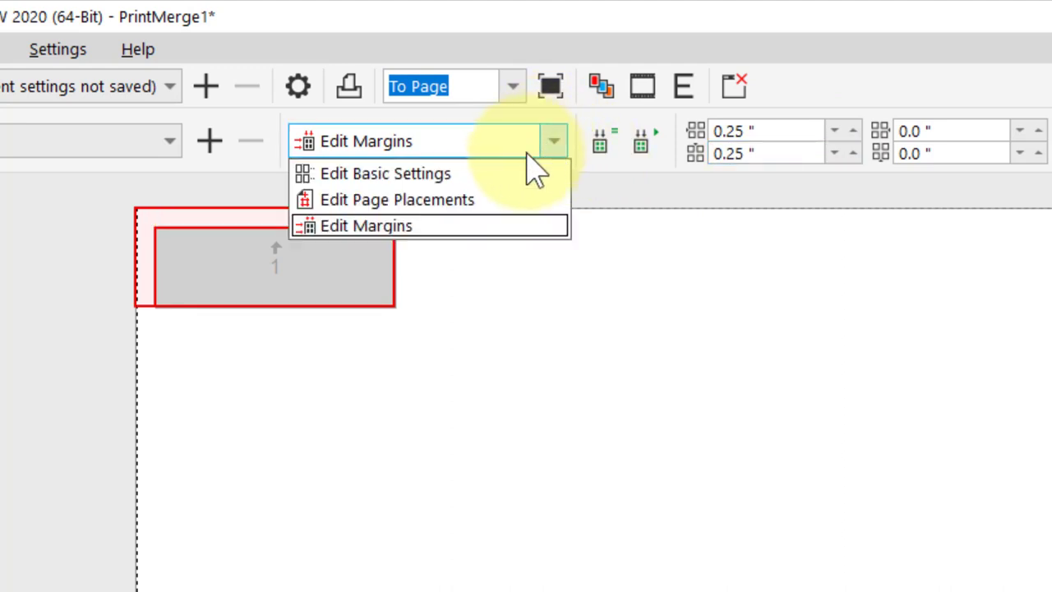
pyautogui.click(446, 176)
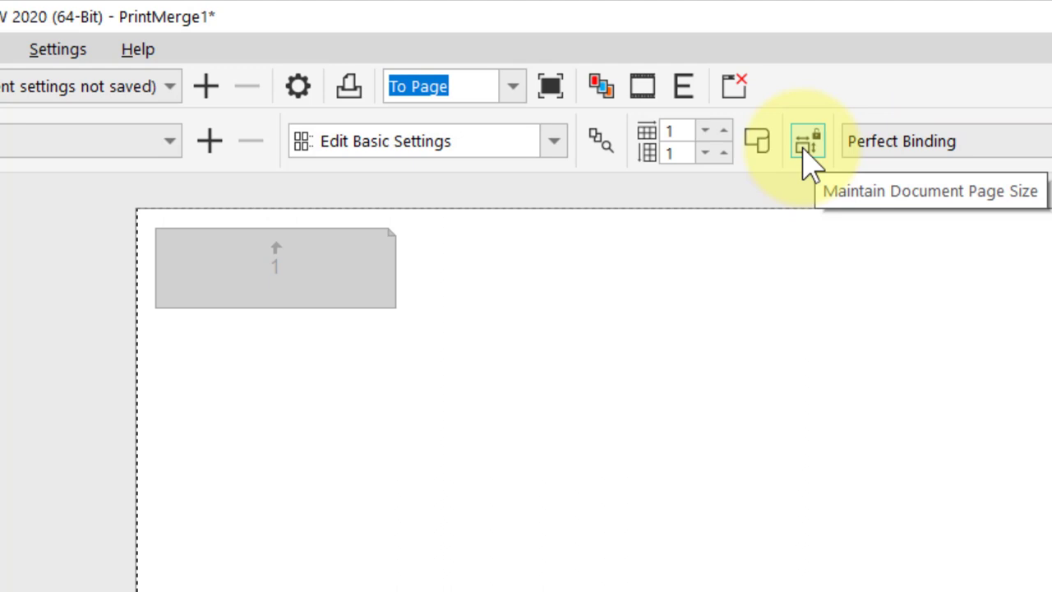
pyautogui.click(803, 152)
pyautogui.click(803, 152)
pyautogui.click(804, 152)
pyautogui.click(803, 152)
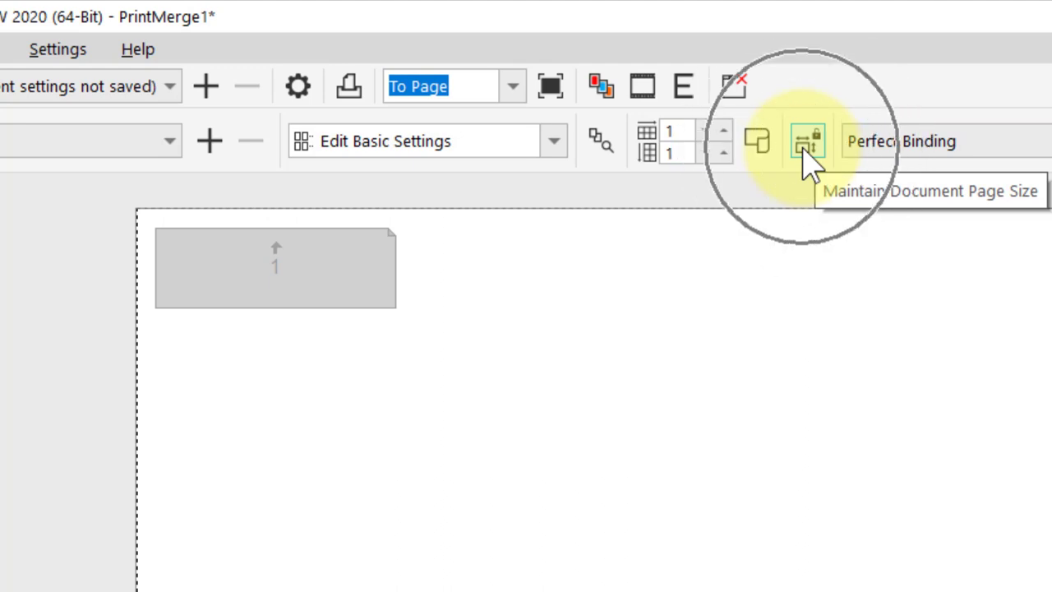
pyautogui.click(803, 152)
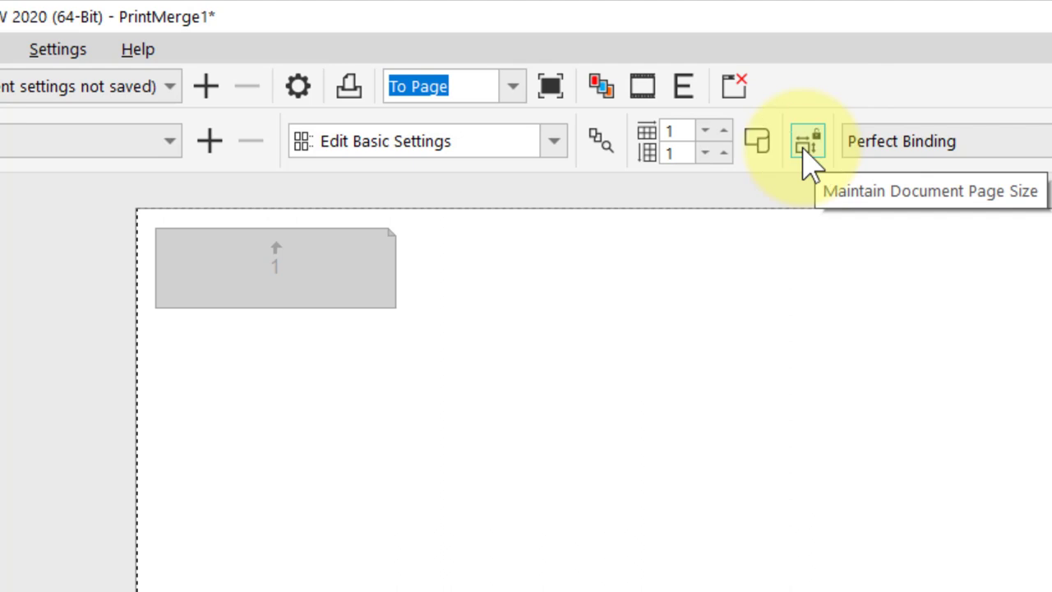
# Step: Set the imposition layout to 7 badge pages across the sheet
pyautogui.click(725, 131)
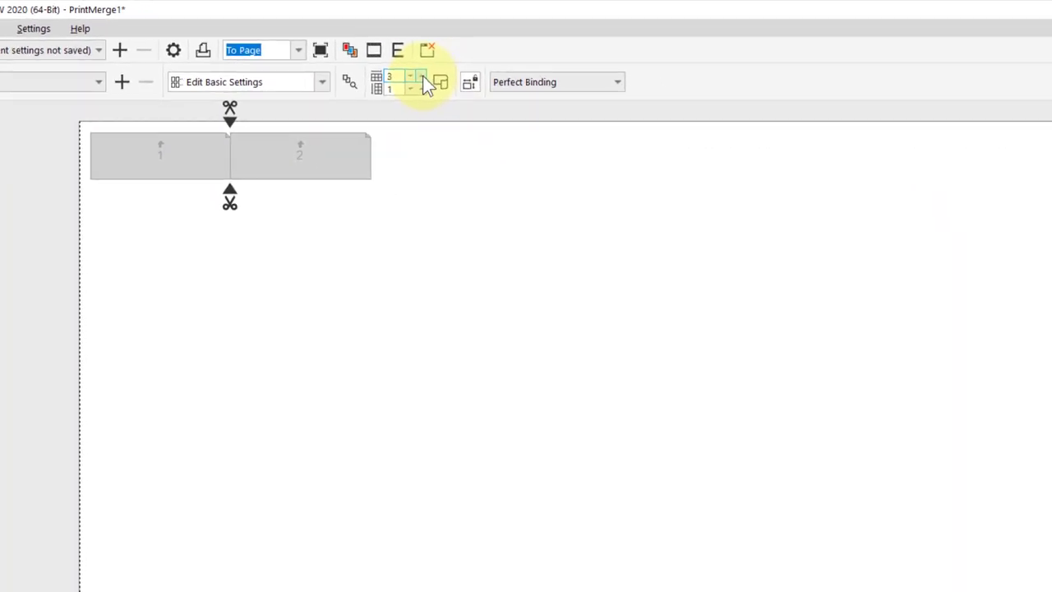
pyautogui.click(421, 76)
pyautogui.click(420, 76)
pyautogui.click(420, 76)
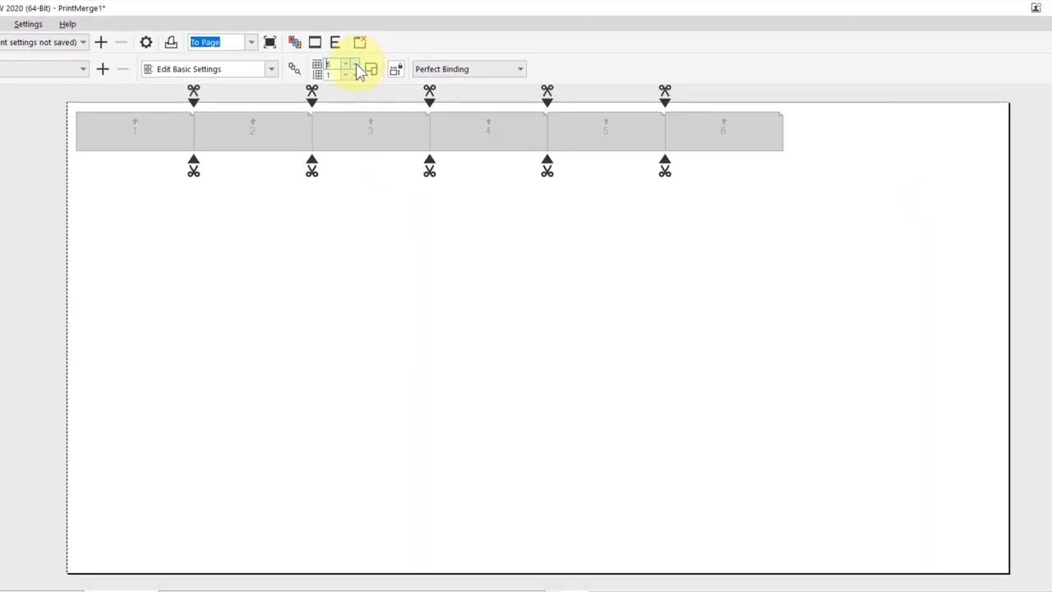
pyautogui.click(421, 76)
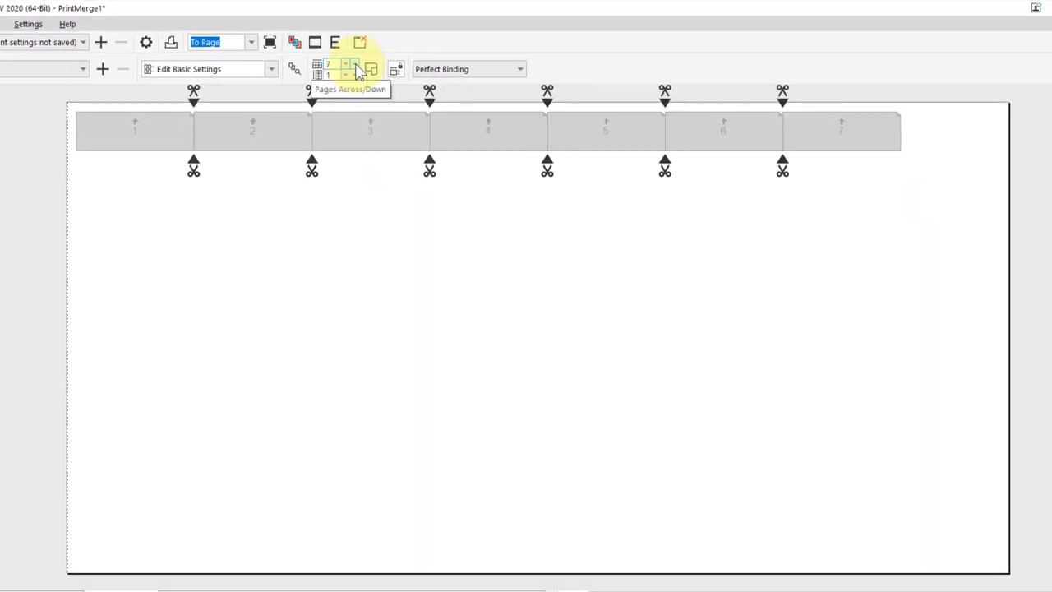
pyautogui.click(357, 68)
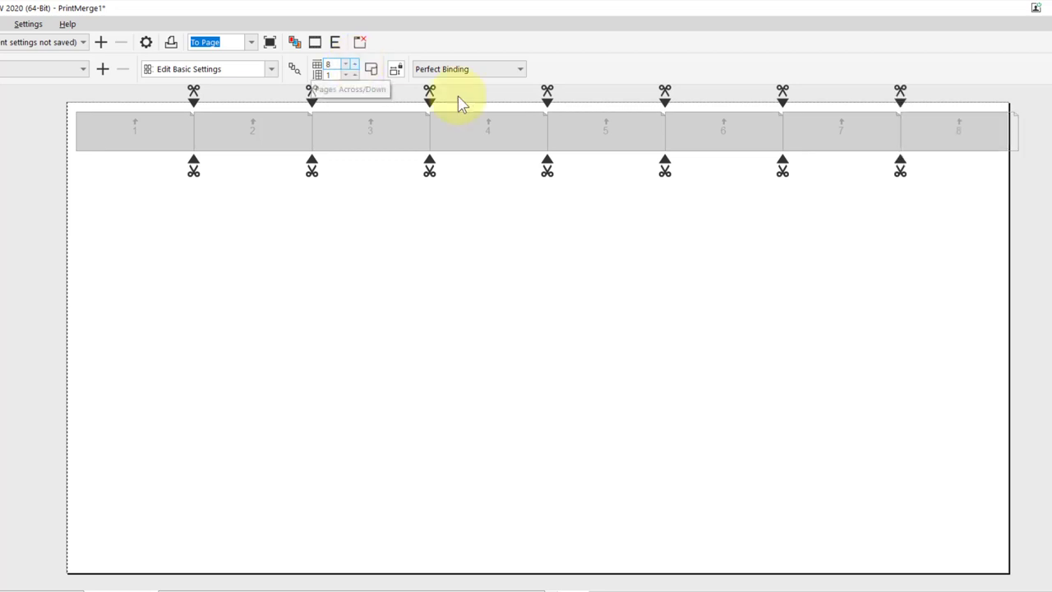
pyautogui.click(1016, 159)
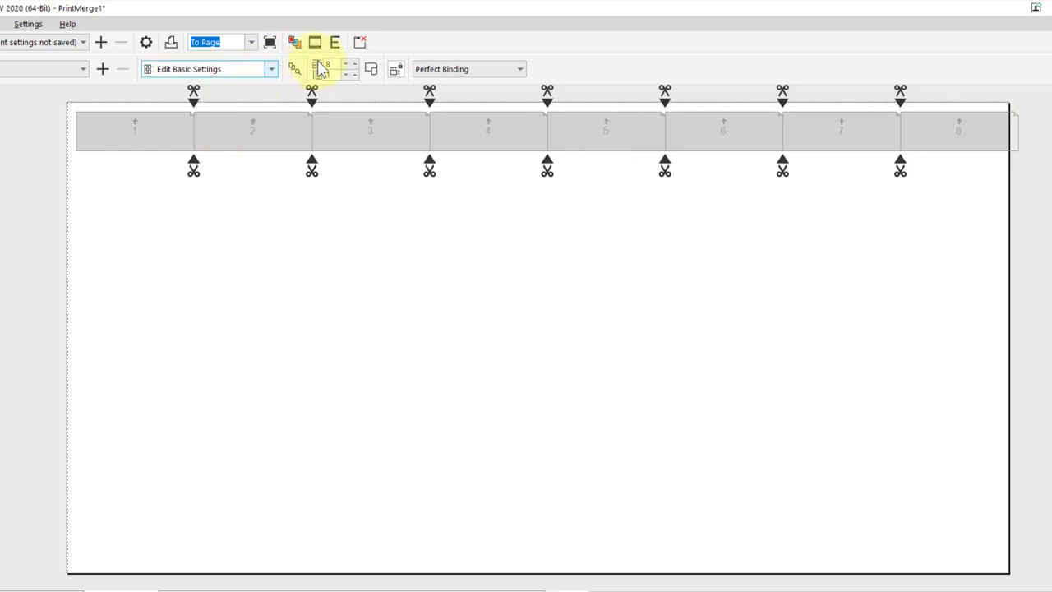
pyautogui.click(349, 73)
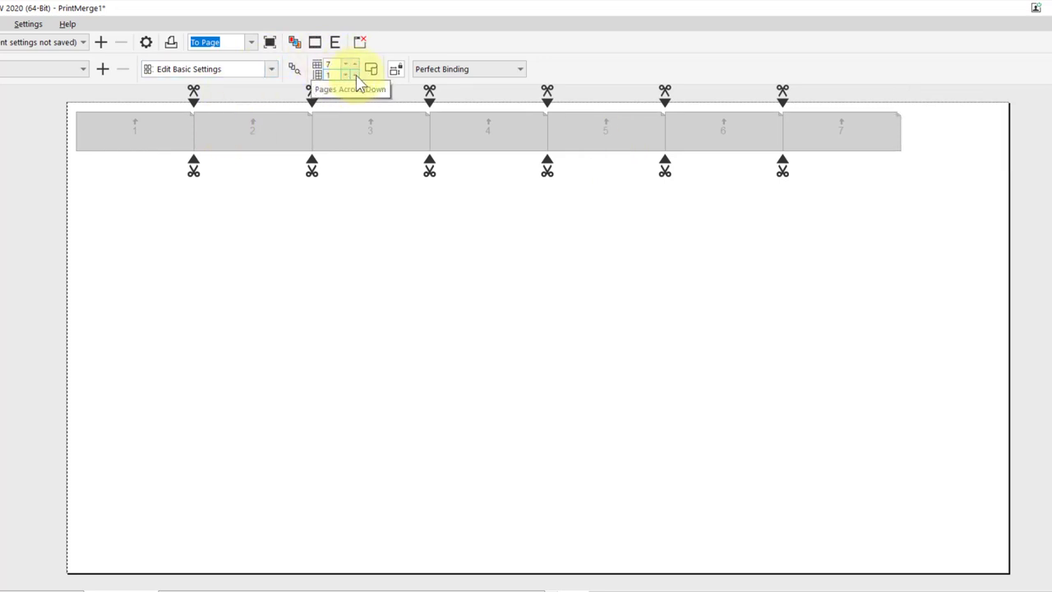
# Step: Set the imposition layout to 11 pages down and turn on the document preview to show the merged badges
pyautogui.click(355, 75)
pyautogui.click(355, 75)
pyautogui.click(355, 75)
pyautogui.click(355, 75)
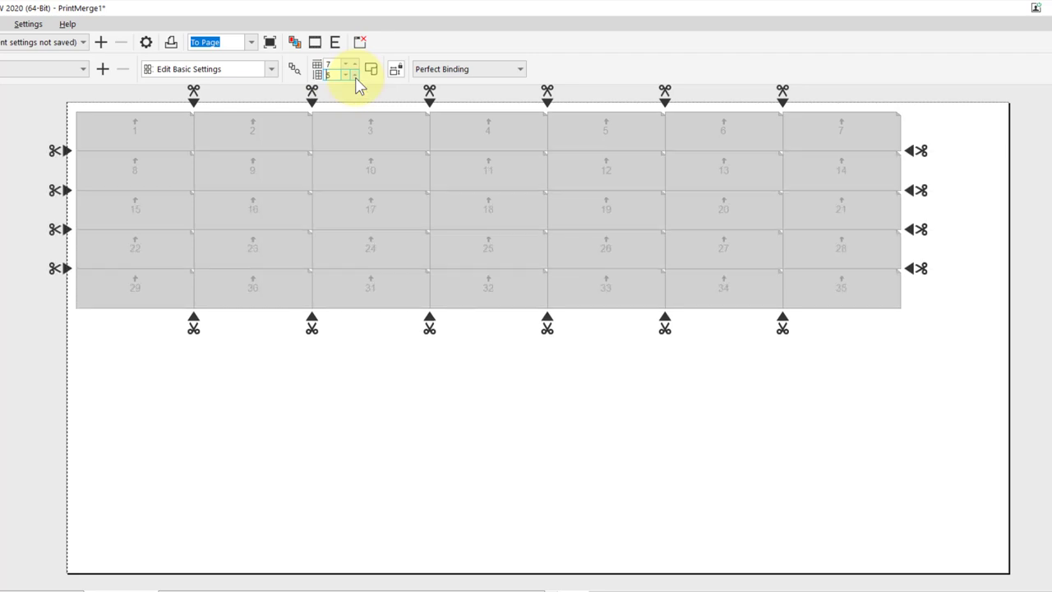
pyautogui.click(355, 75)
pyautogui.click(355, 75)
pyautogui.click(355, 76)
pyautogui.click(356, 76)
pyautogui.click(356, 77)
pyautogui.click(356, 76)
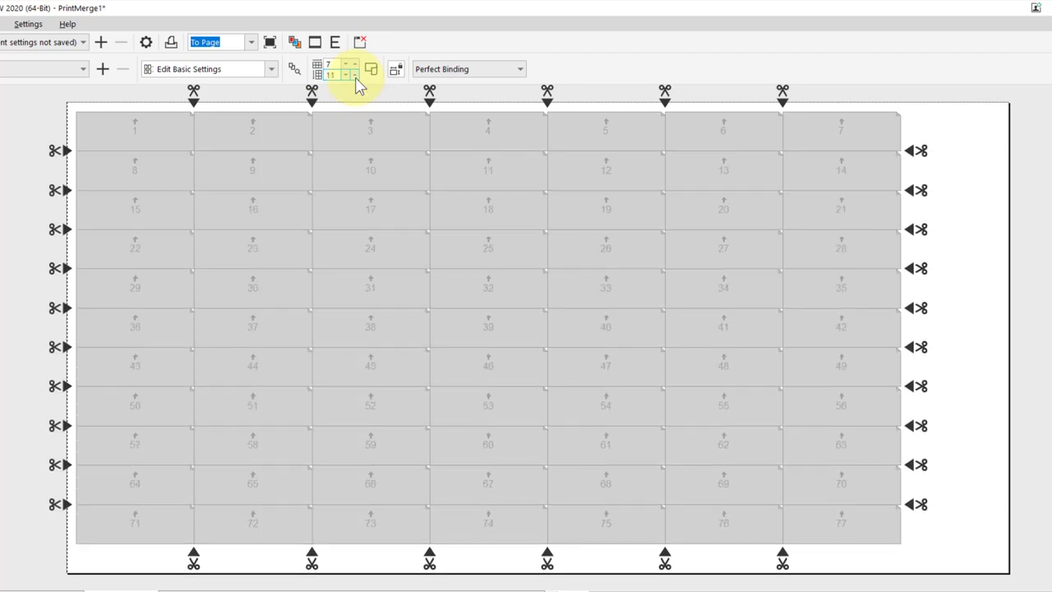
pyautogui.click(356, 77)
pyautogui.click(355, 76)
pyautogui.click(113, 580)
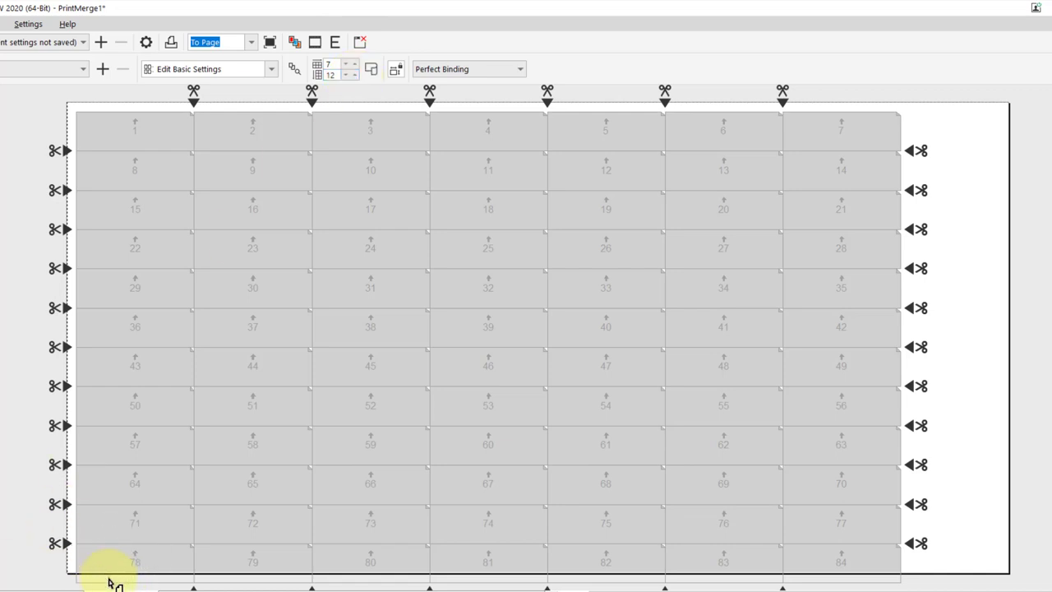
pyautogui.click(346, 75)
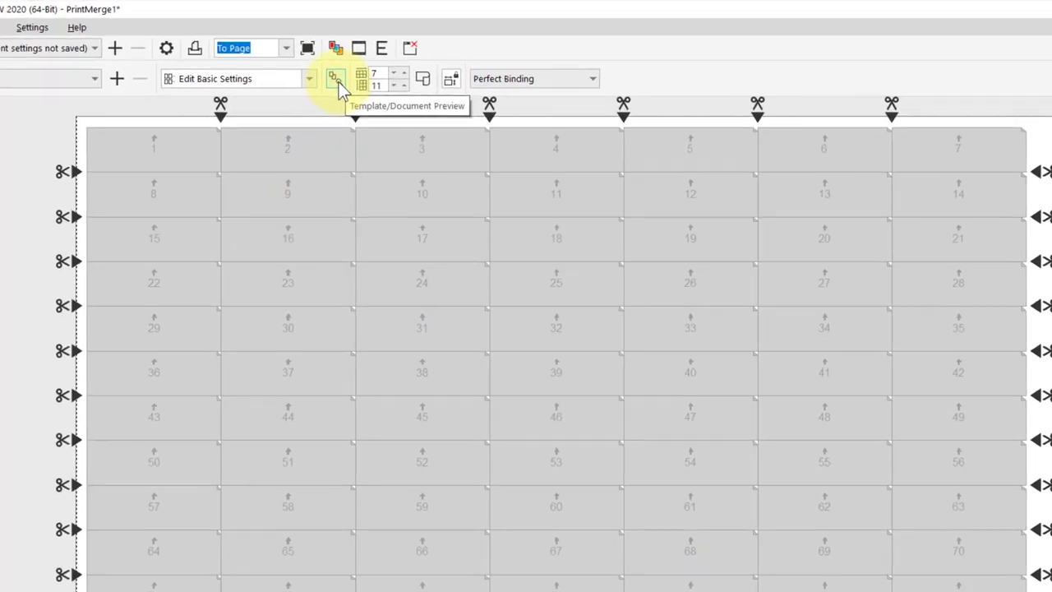
pyautogui.click(295, 70)
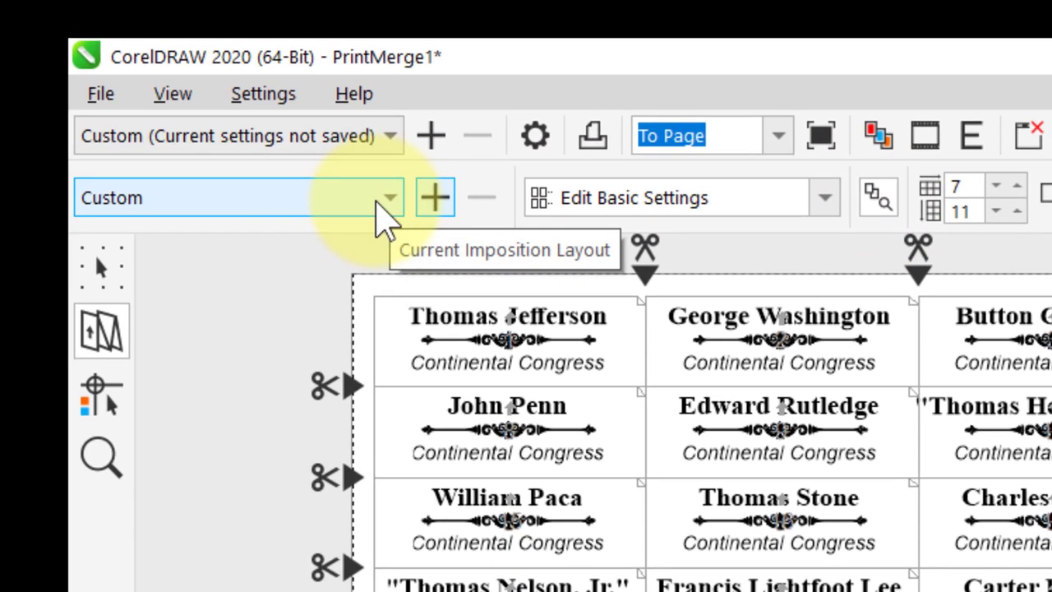
pyautogui.click(438, 203)
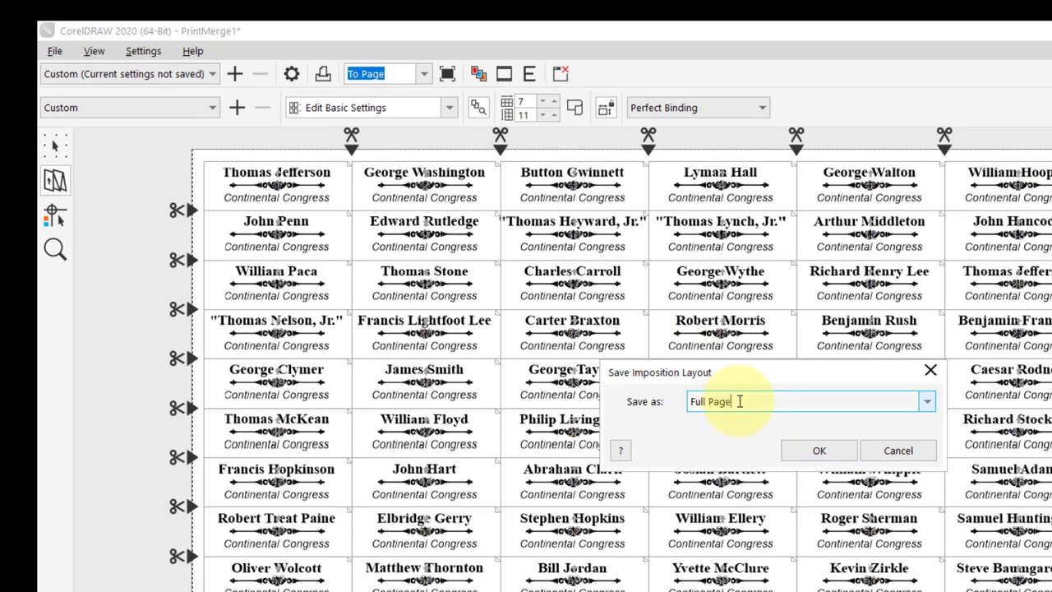
pyautogui.moveTo(727, 401); pyautogui.dragTo(688, 401)
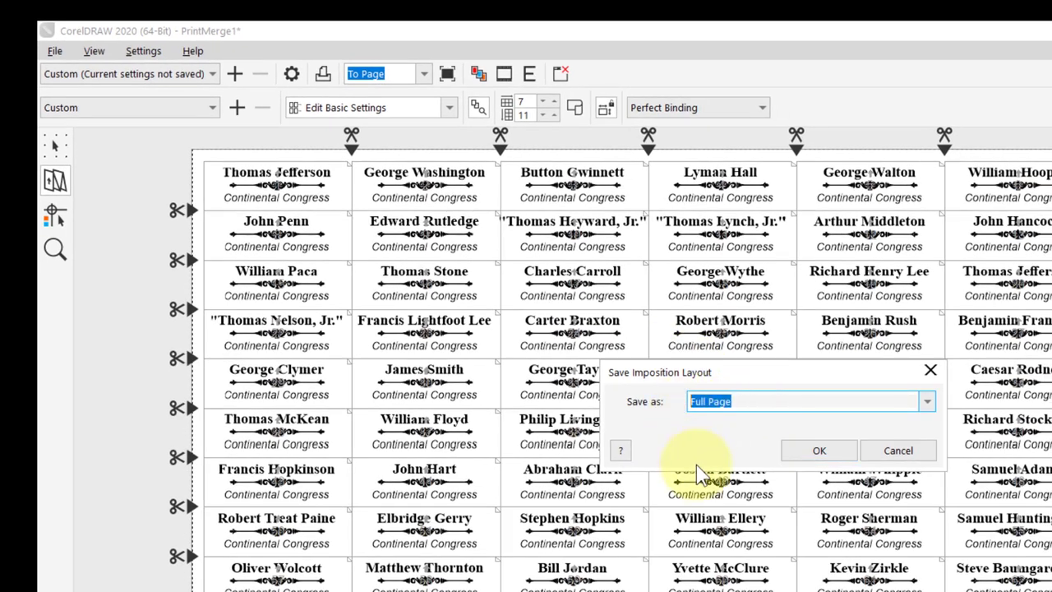
pyautogui.click(892, 456)
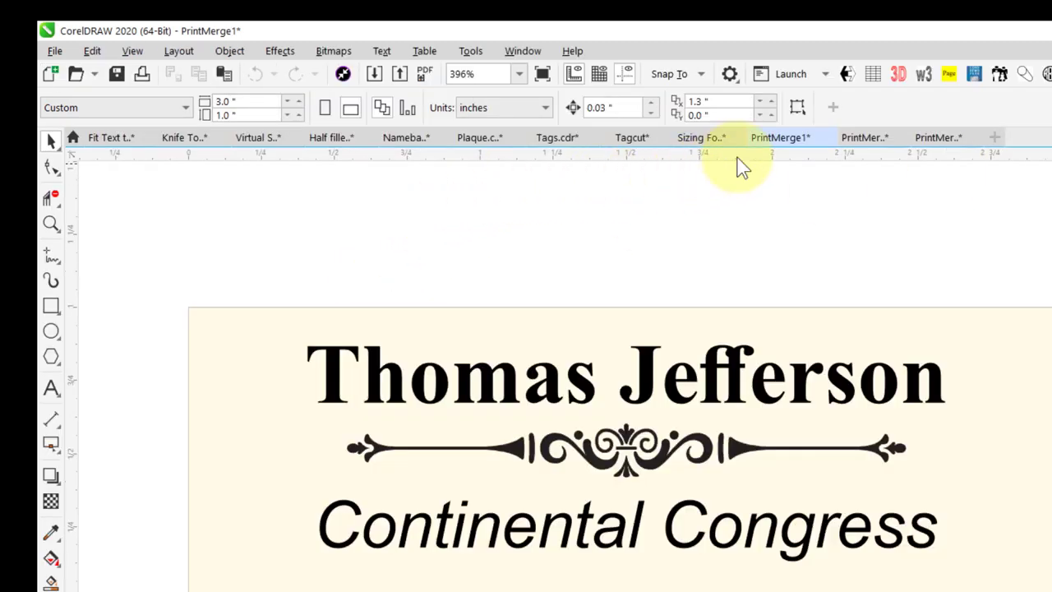
# Step: Switch to the PrintMerge2 plaque document and bring up its print preview
pyautogui.click(858, 138)
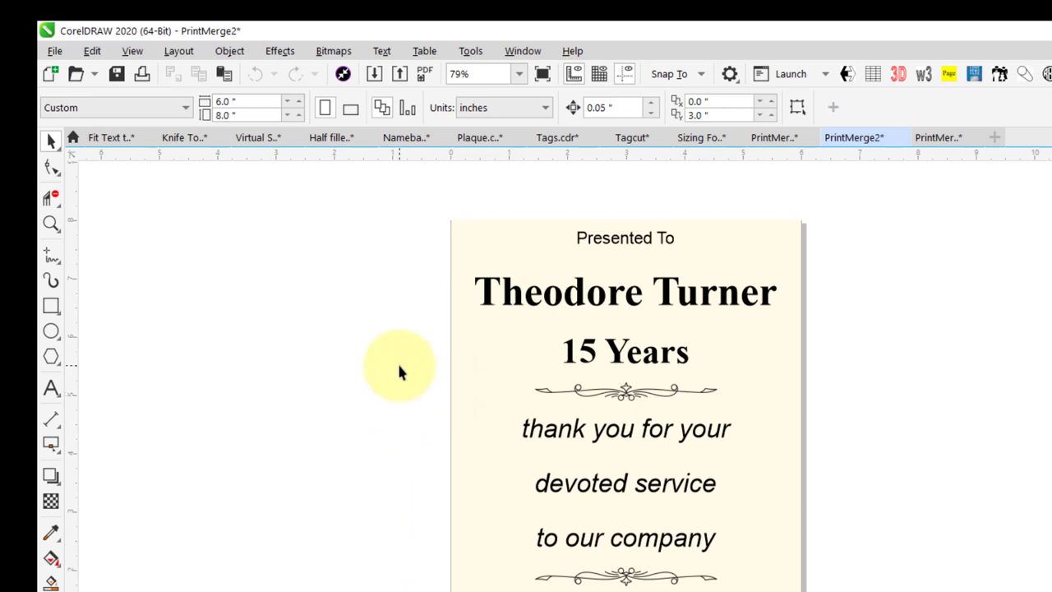
pyautogui.click(52, 49)
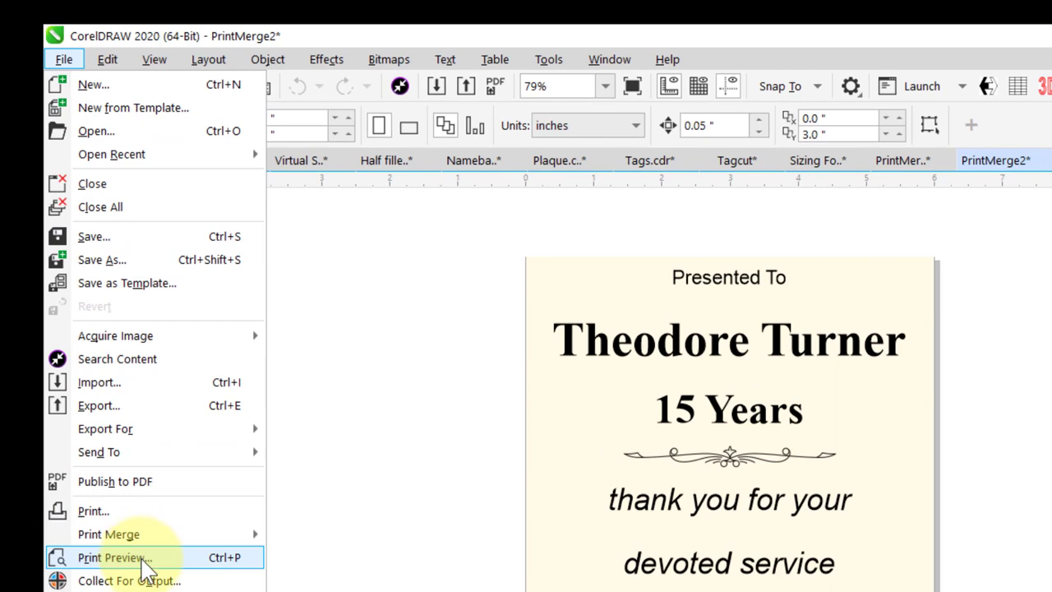
pyautogui.press('Escape')
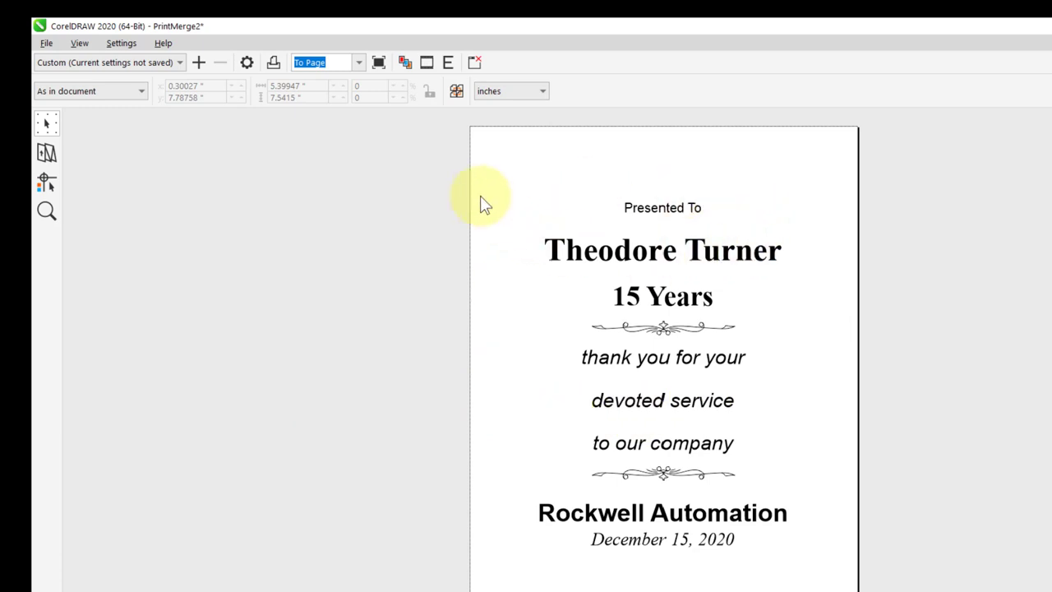
# Step: Choose the Helix 60 Watt as the plaques' printer and set its piece size to 24 by 18 inches
pyautogui.click(248, 66)
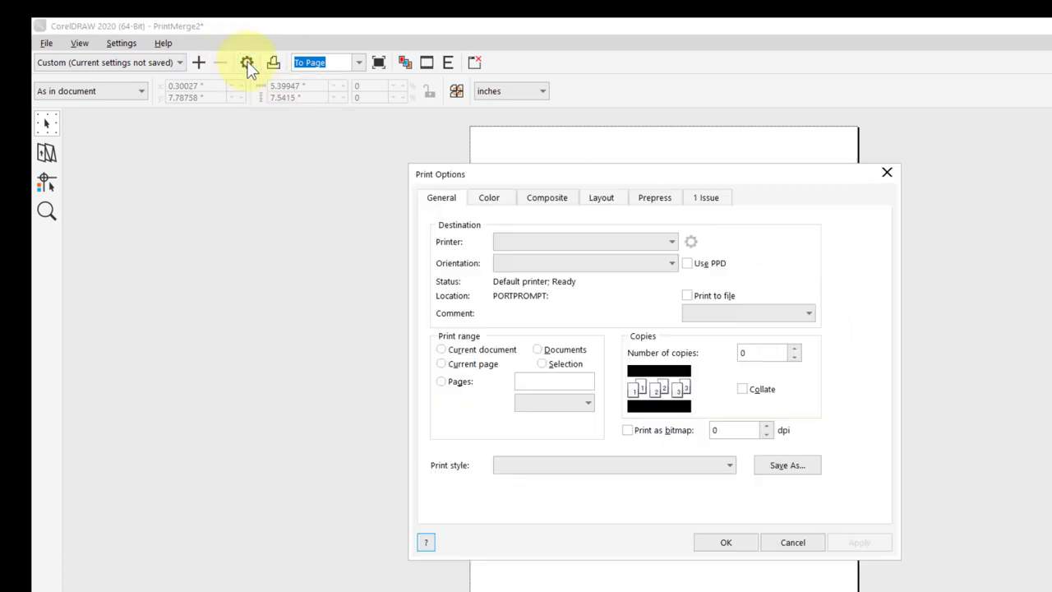
pyautogui.click(638, 243)
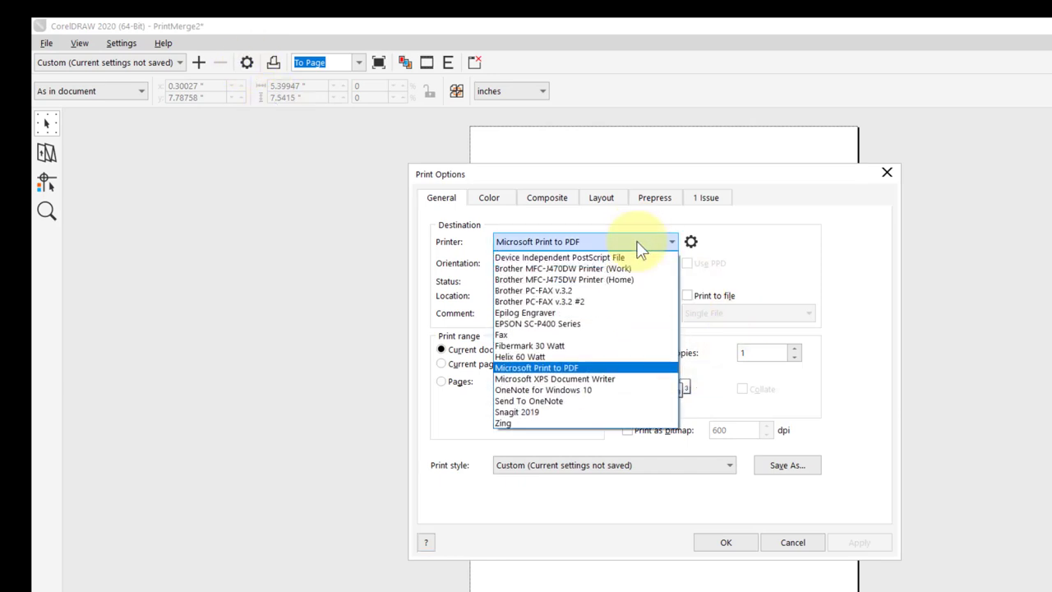
pyautogui.click(578, 359)
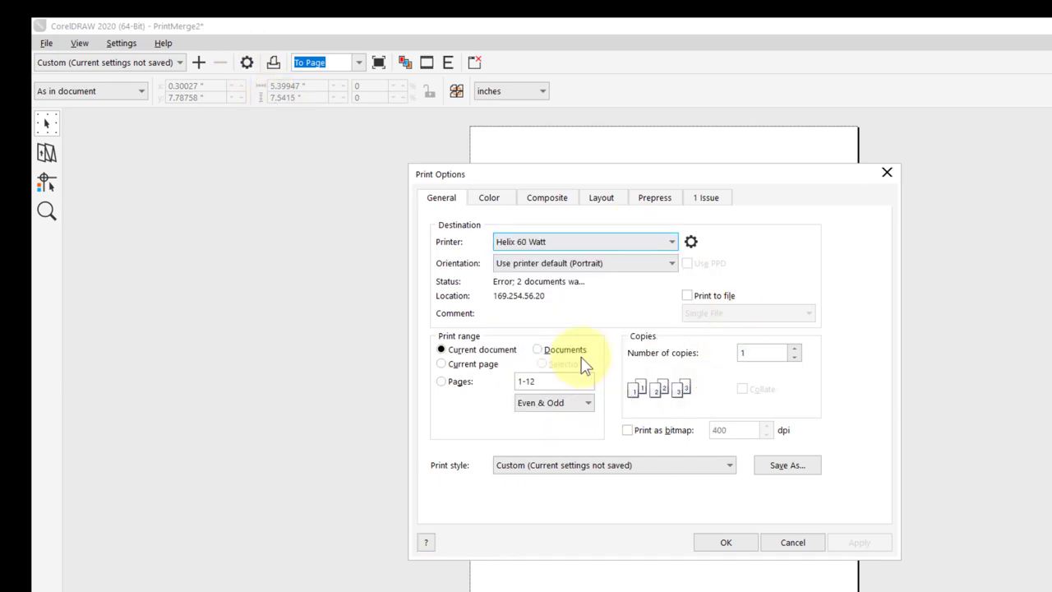
pyautogui.click(690, 243)
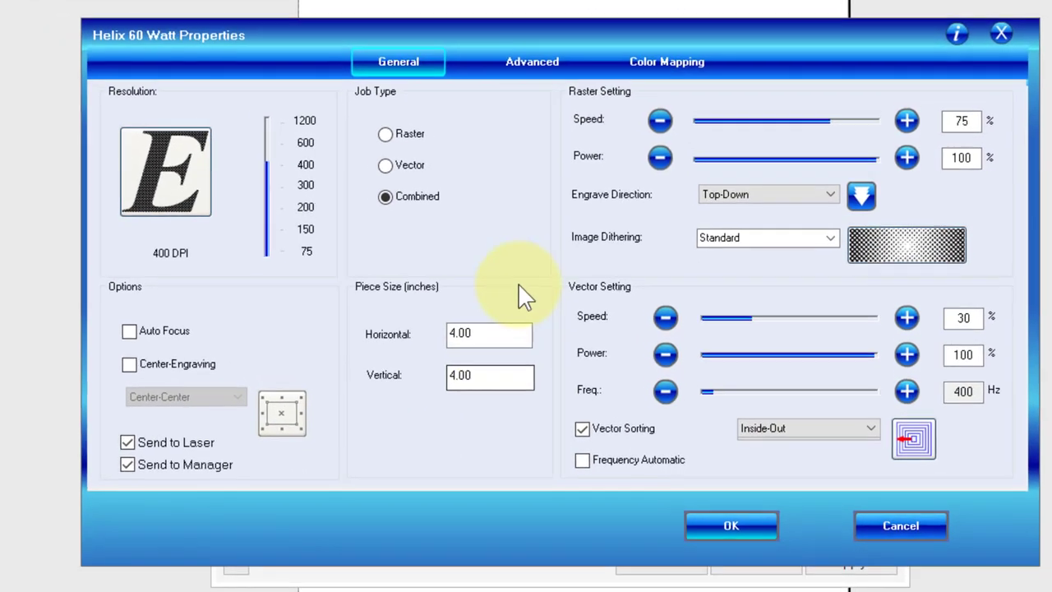
pyautogui.doubleClick(495, 333)
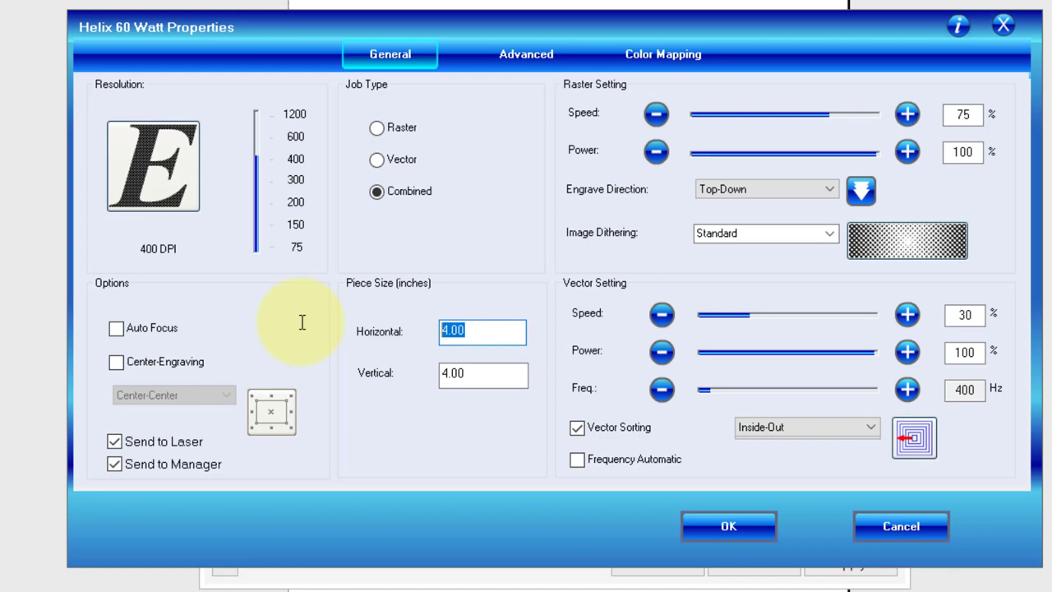
pyautogui.write('24')
pyautogui.press('Tab')
pyautogui.write('1')
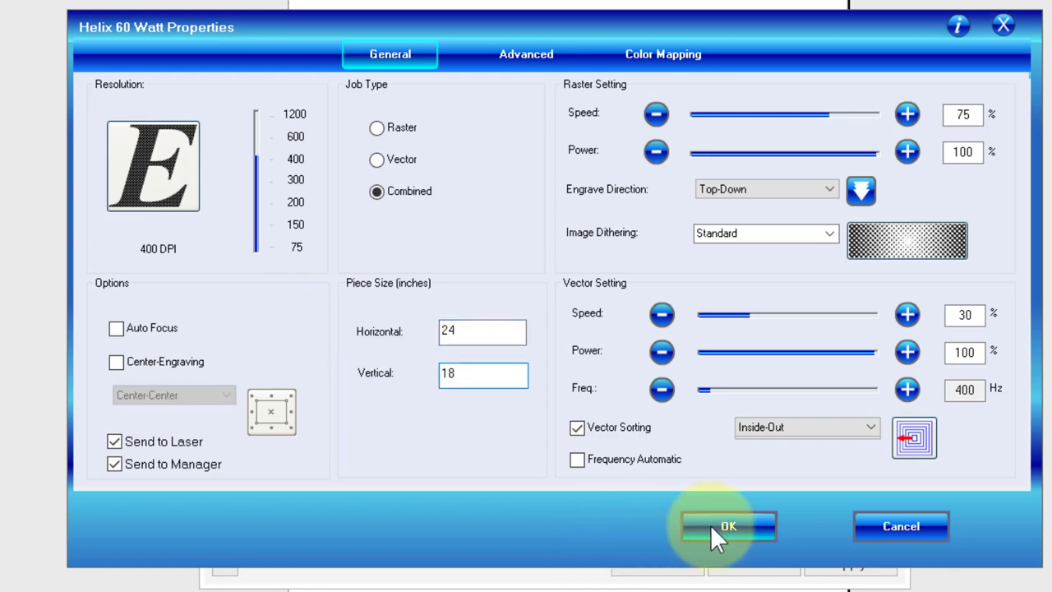
pyautogui.click(711, 528)
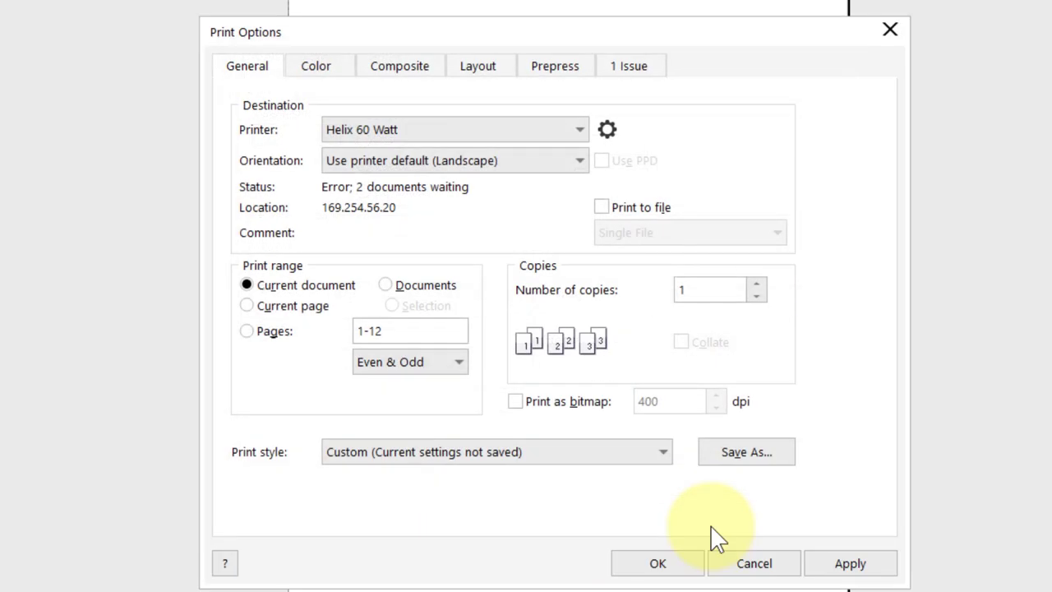
pyautogui.click(663, 564)
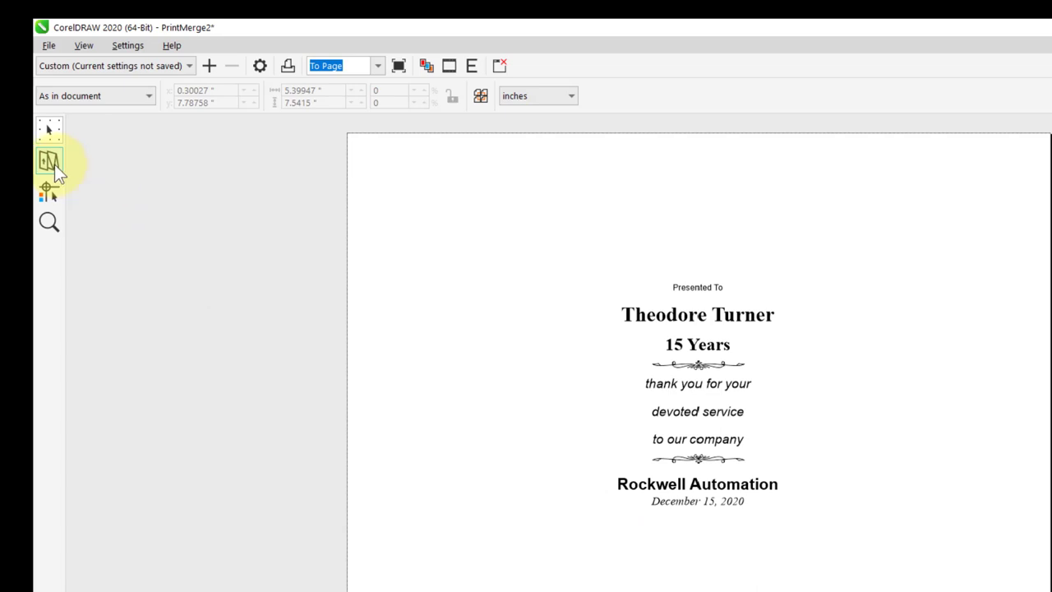
# Step: Use the Imposition Layout Tool's Edit Margins mode to replace automatic margins with manual ones, aligning the plaque page to the sheet's upper-left corner
pyautogui.click(54, 165)
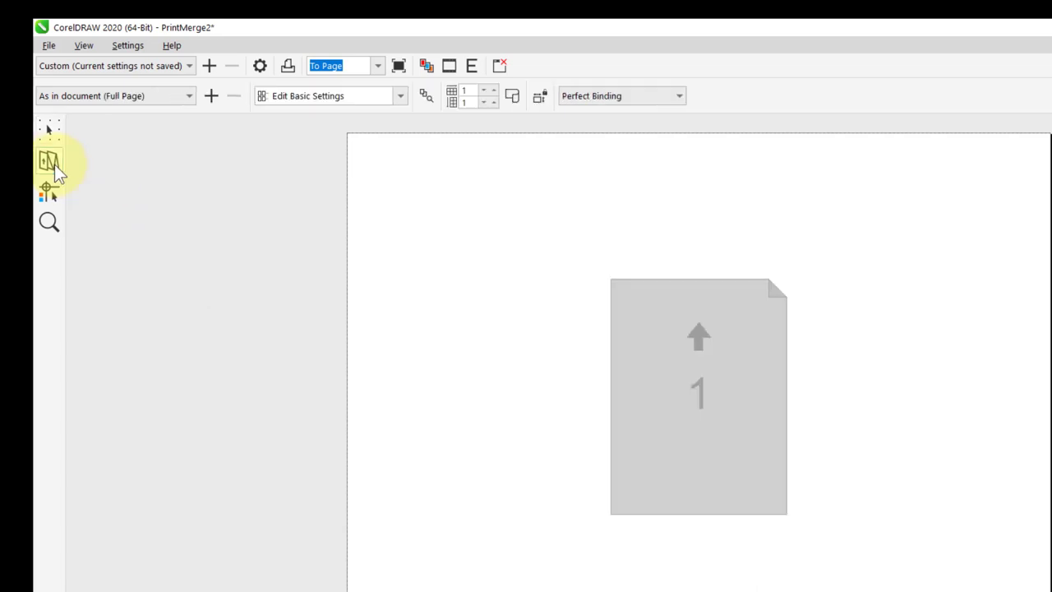
pyautogui.click(400, 97)
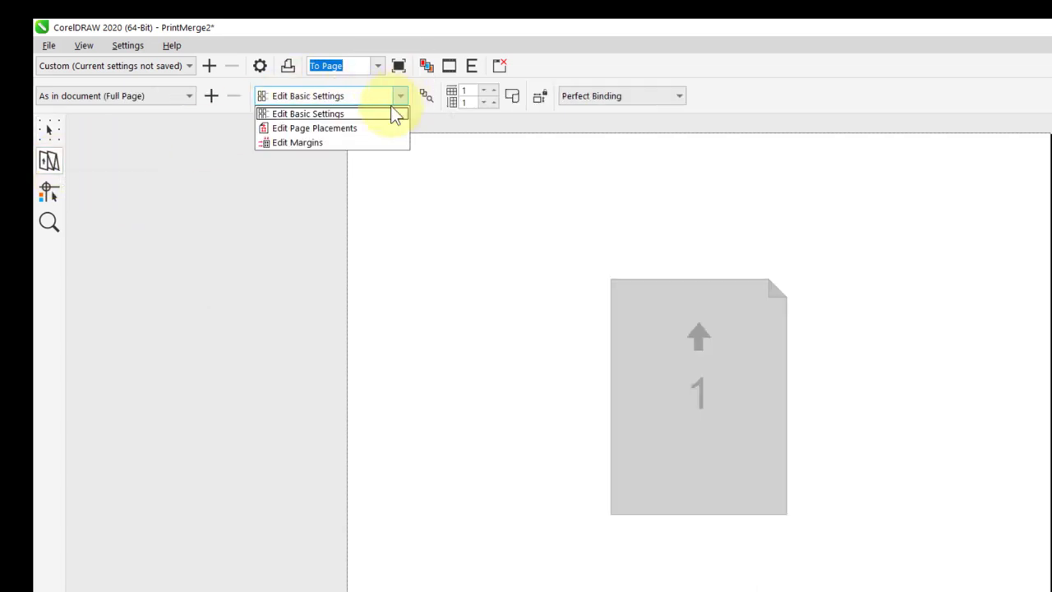
pyautogui.click(351, 141)
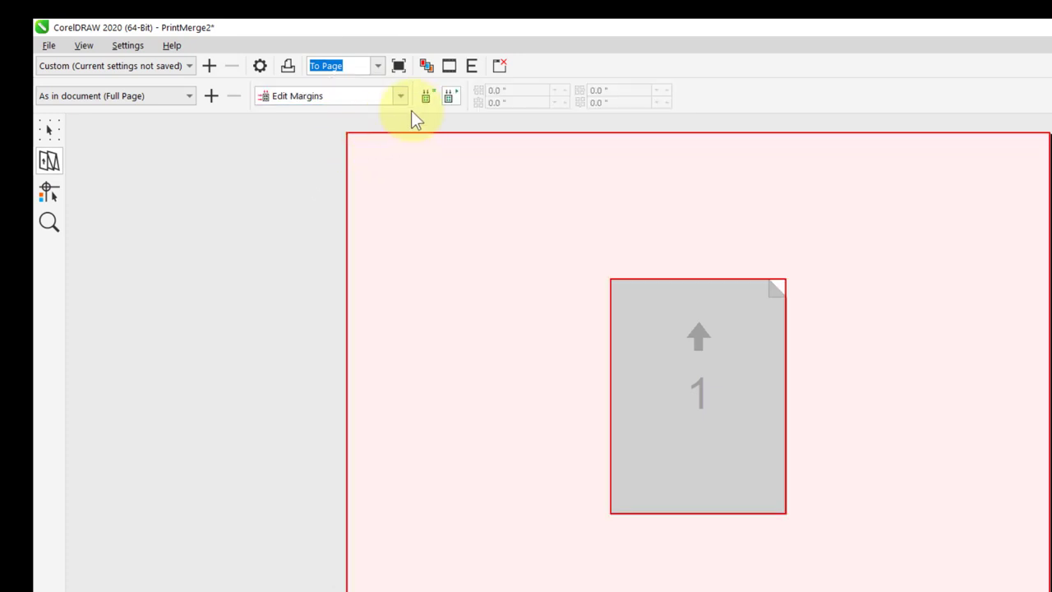
pyautogui.click(451, 94)
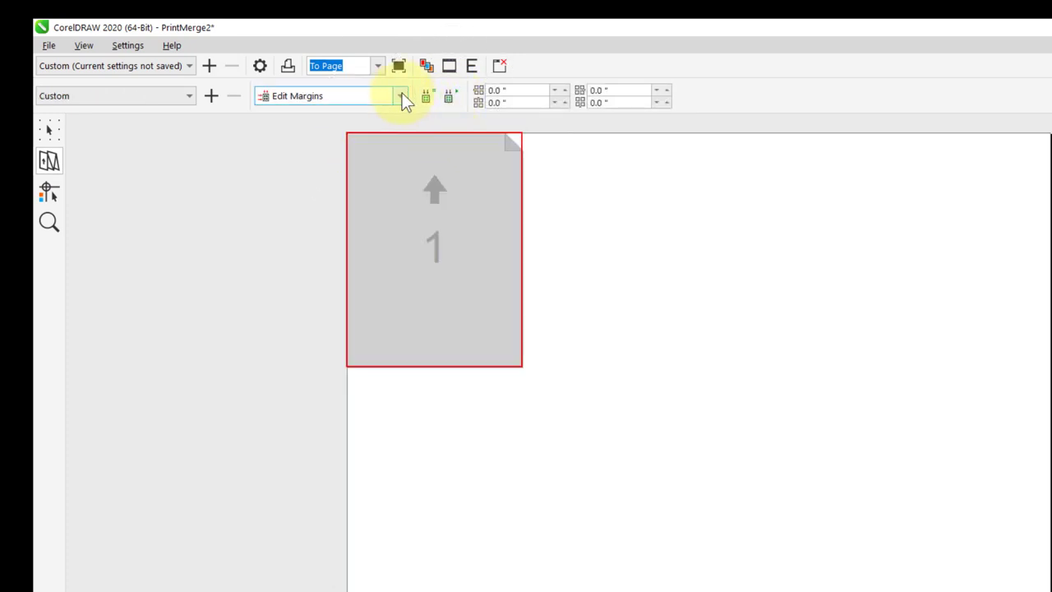
# Step: Return the imposition layout to Edit Basic Settings and arrange the plaque pages 4 across and 2 down
pyautogui.click(401, 95)
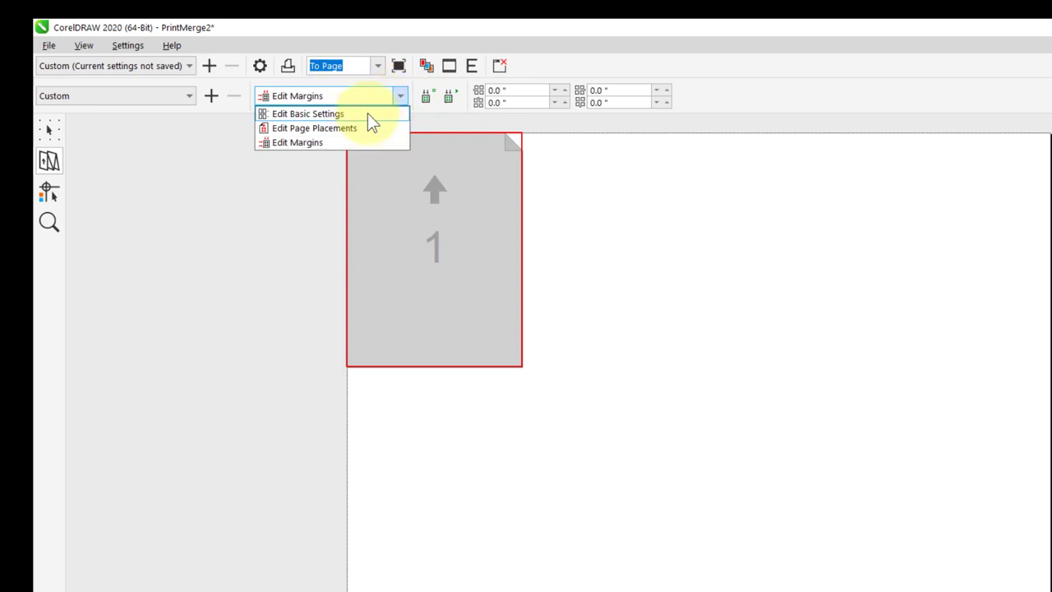
pyautogui.click(367, 119)
pyautogui.click(489, 91)
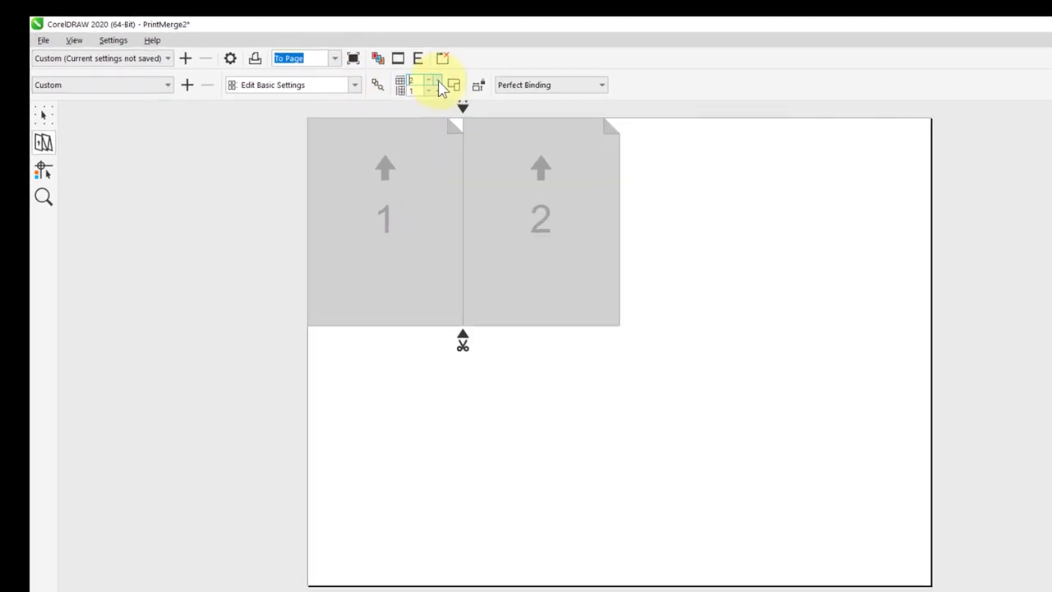
pyautogui.click(428, 80)
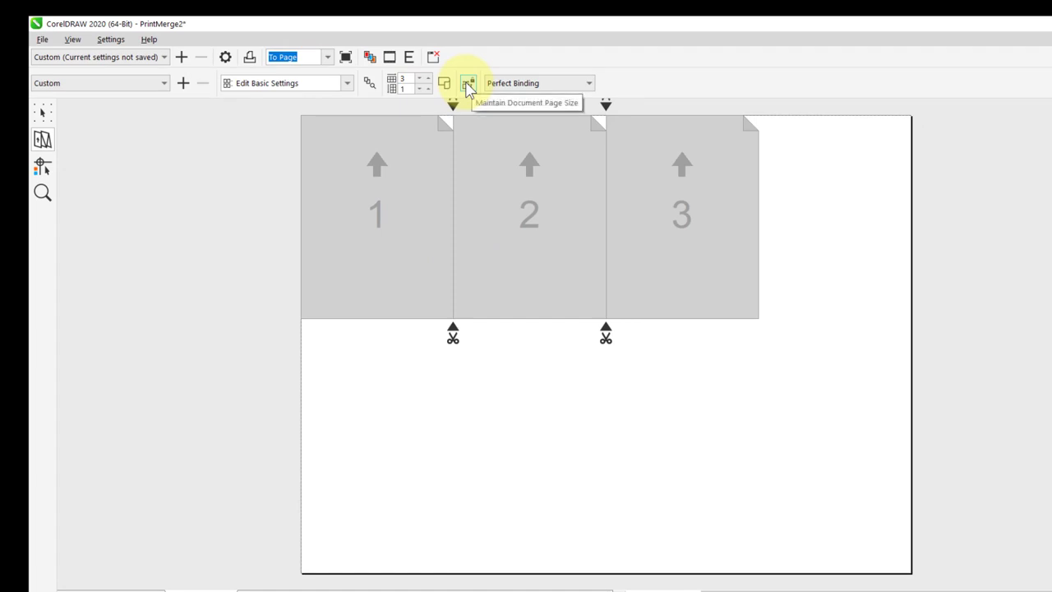
pyautogui.click(468, 85)
pyautogui.click(427, 78)
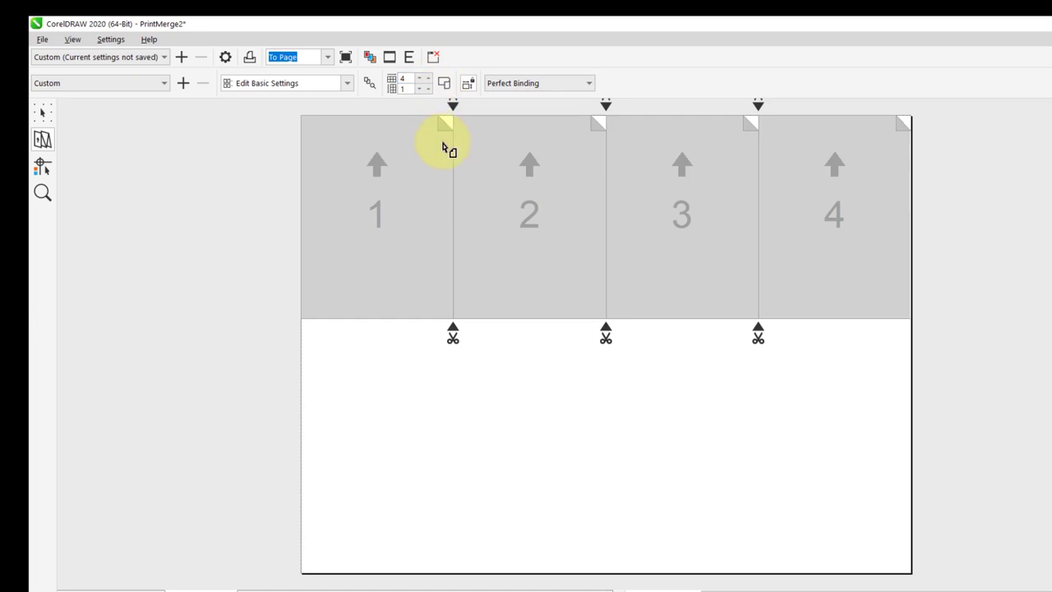
pyautogui.click(428, 88)
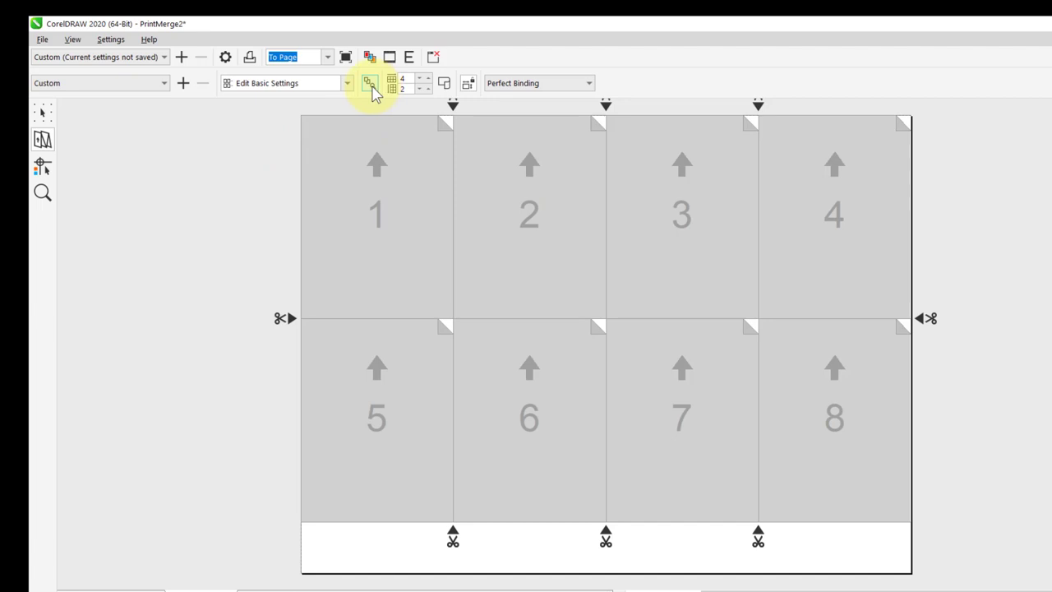
# Step: Review the plaques' print options, then turn on the document preview and inspect both signature sheets
pyautogui.click(226, 58)
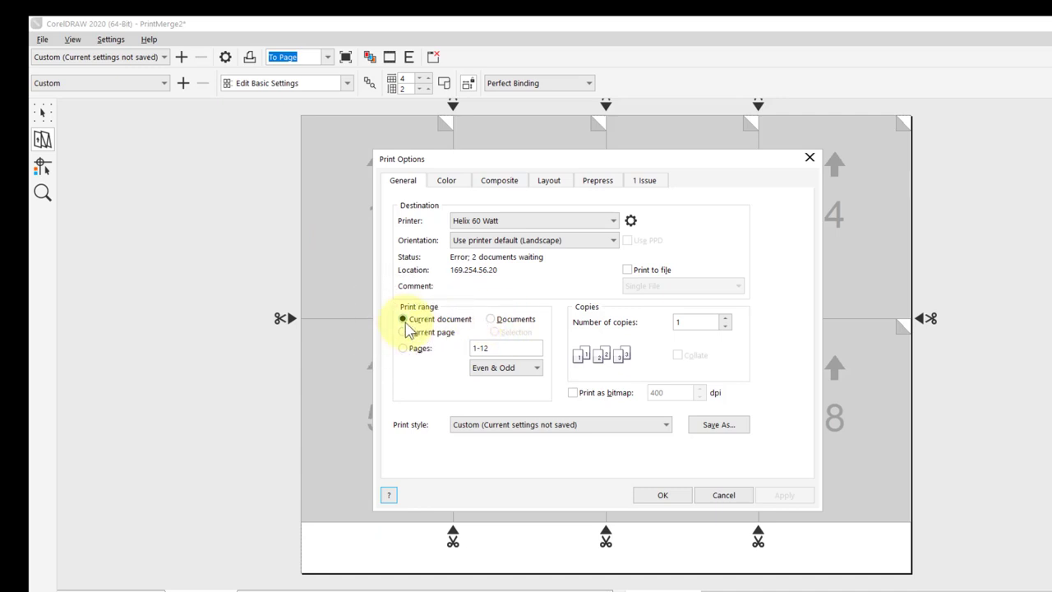
pyautogui.click(658, 497)
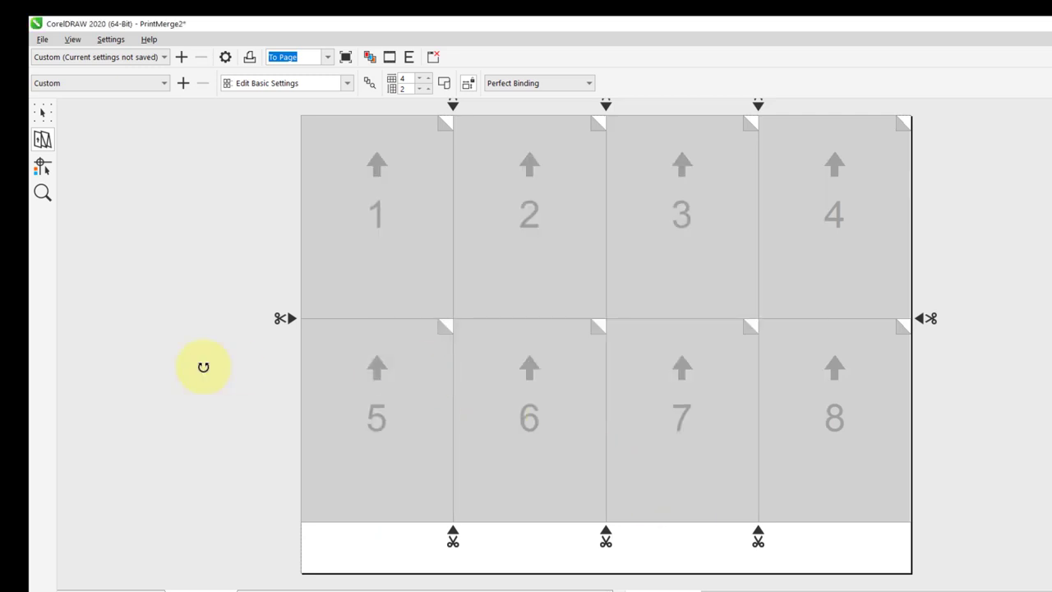
pyautogui.click(369, 85)
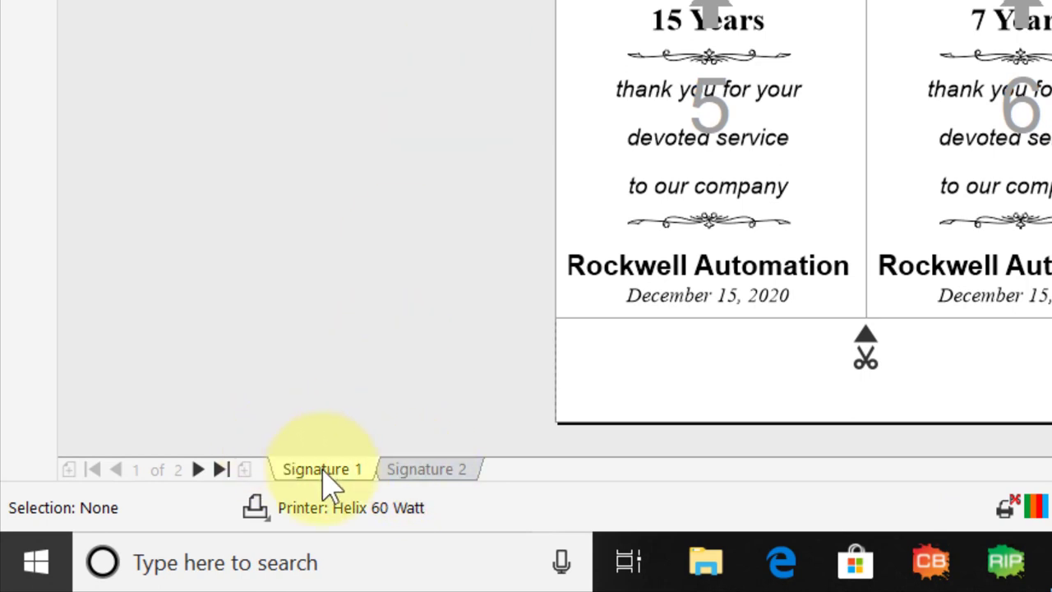
pyautogui.click(425, 475)
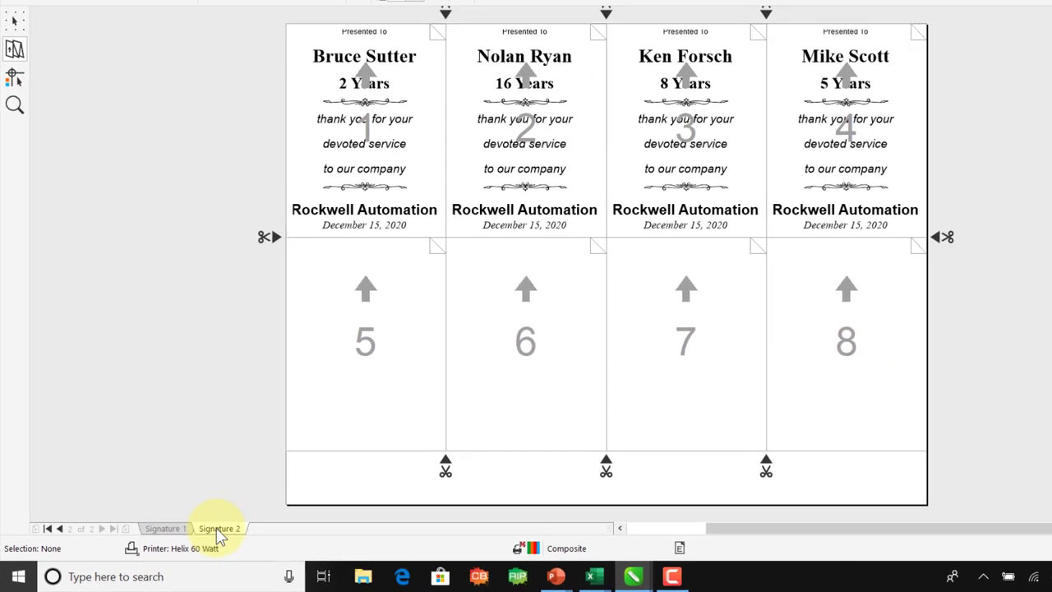
pyautogui.click(171, 532)
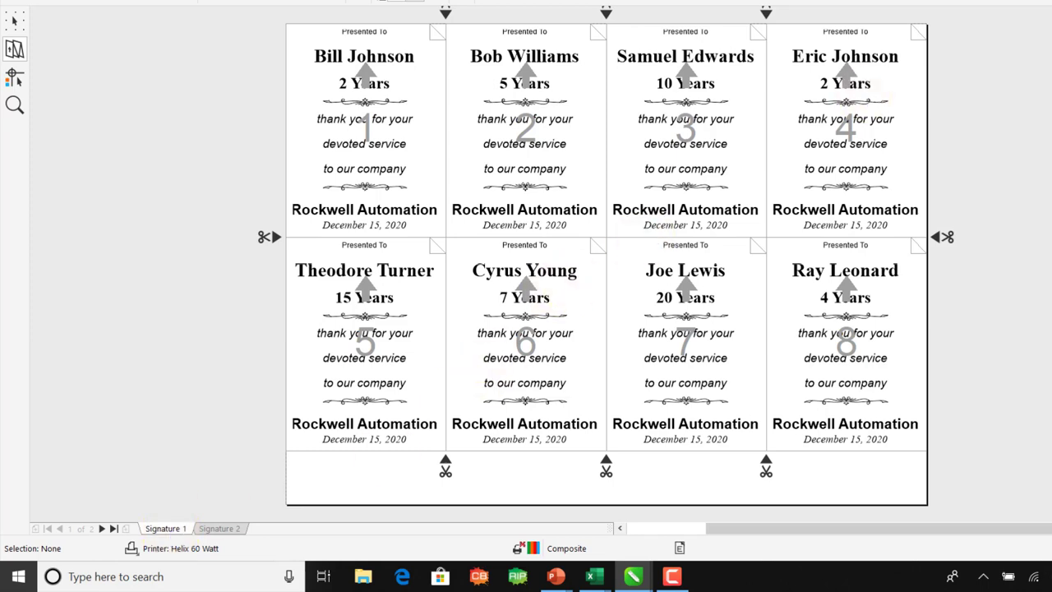
# Step: Close the plaque preview and bring up the print preview of the PrintMerge3 numbered tag document
pyautogui.press('Escape')
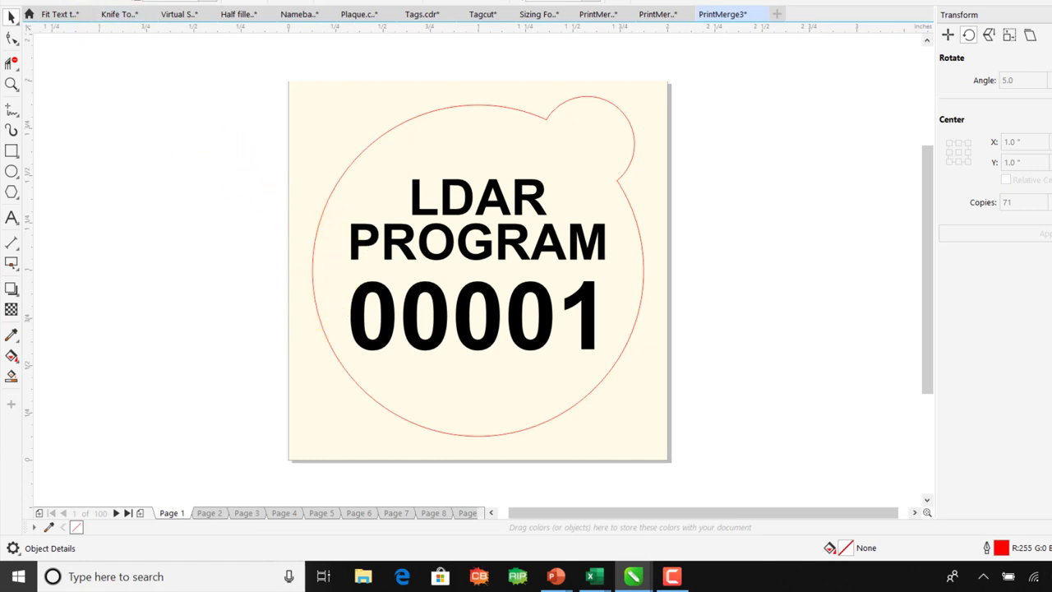
pyautogui.click(10, 3)
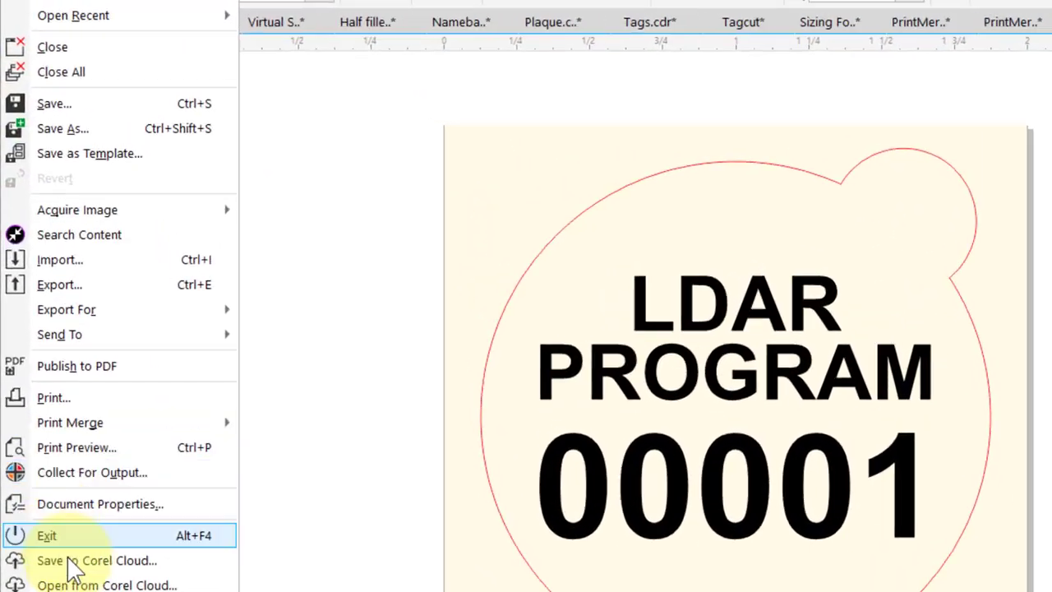
pyautogui.click(110, 507)
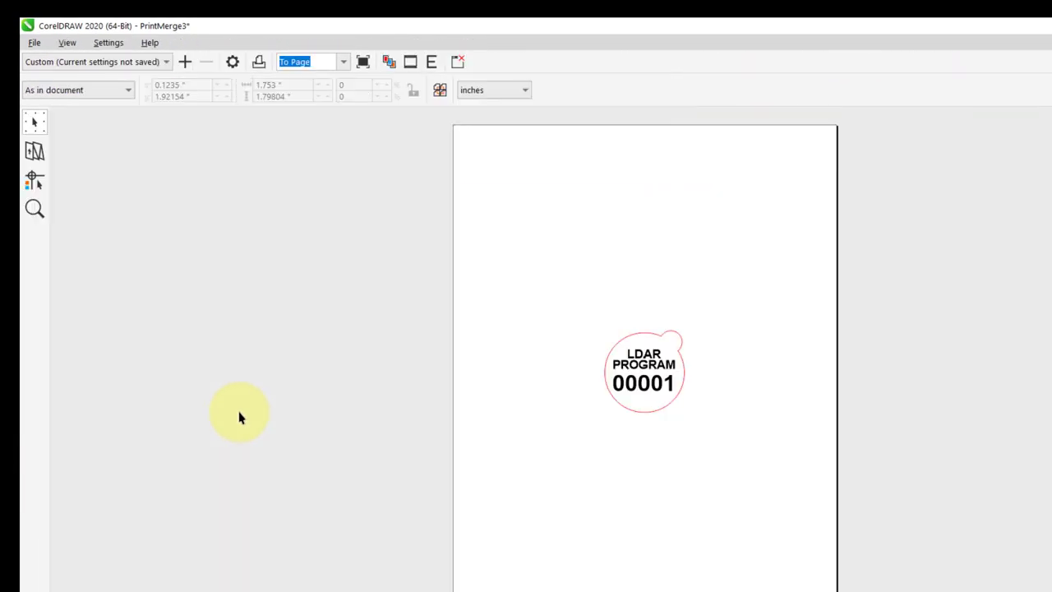
# Step: Choose the Helix 60 Watt as the tags' printer and set its piece size to 24 by 12 inches
pyautogui.click(233, 65)
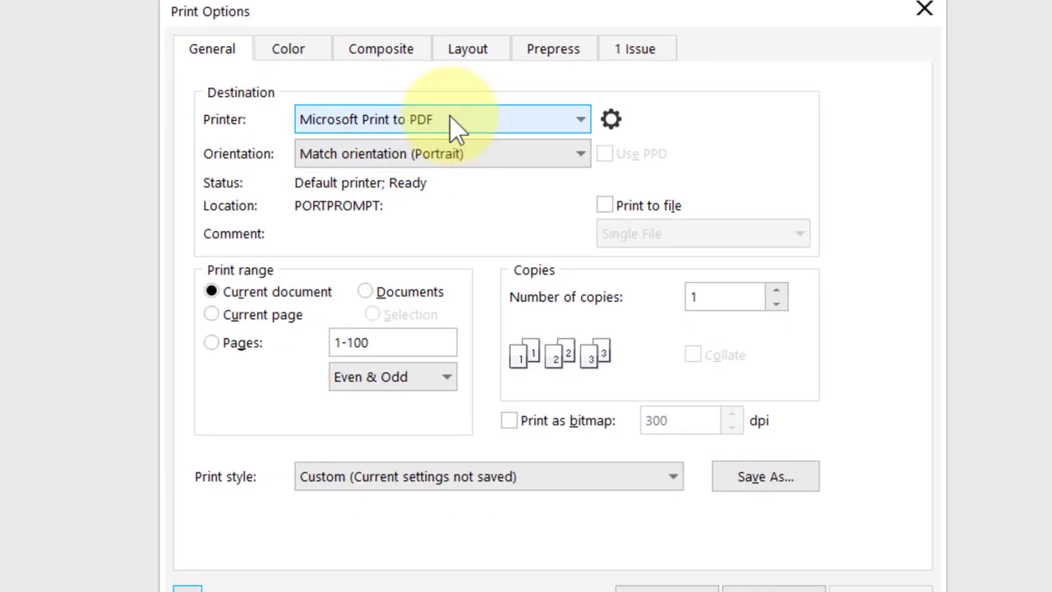
pyautogui.click(575, 240)
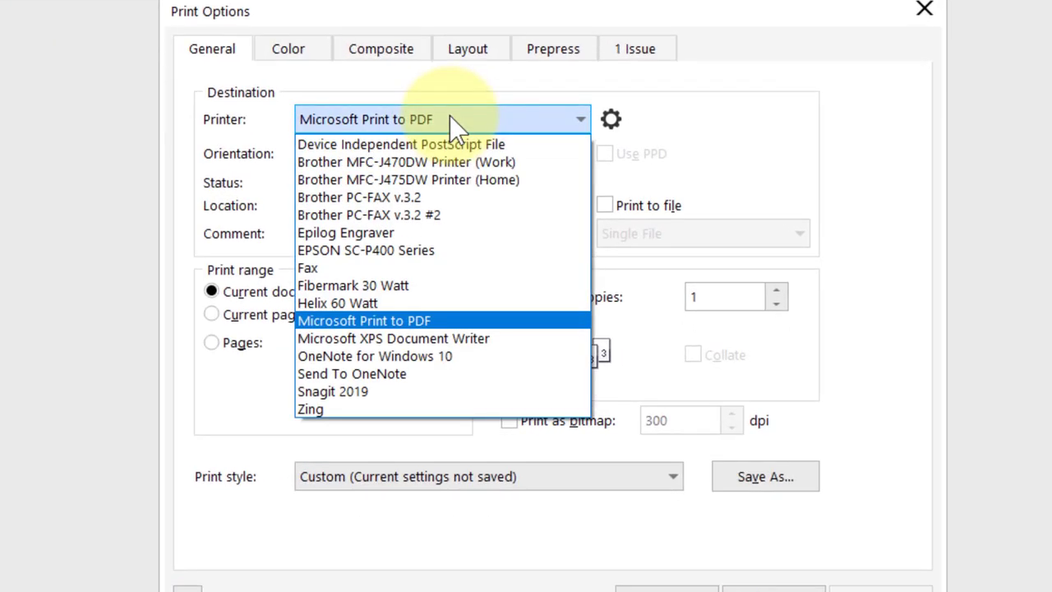
pyautogui.click(398, 301)
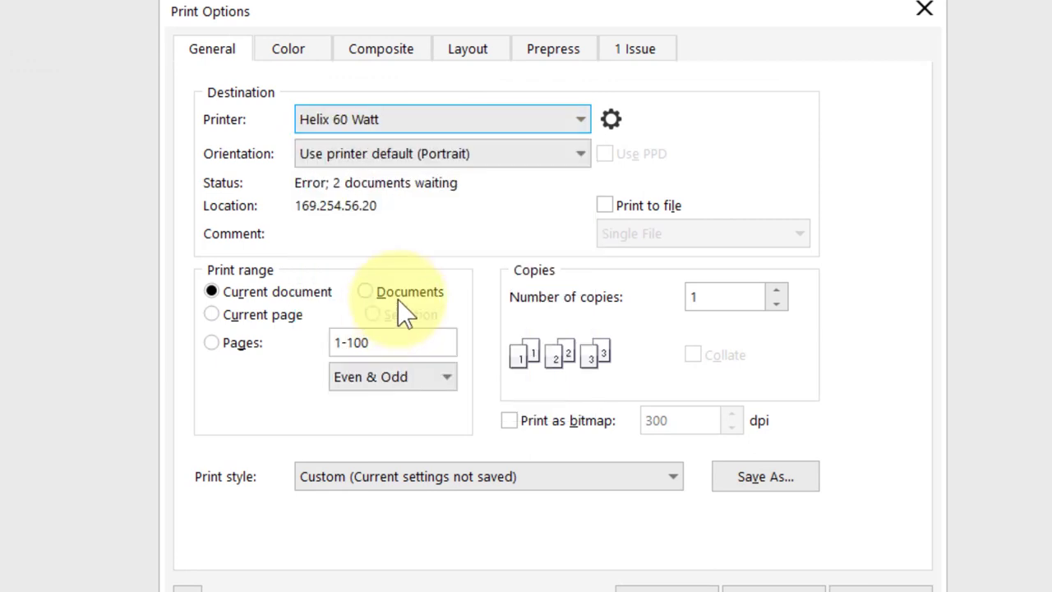
pyautogui.click(611, 119)
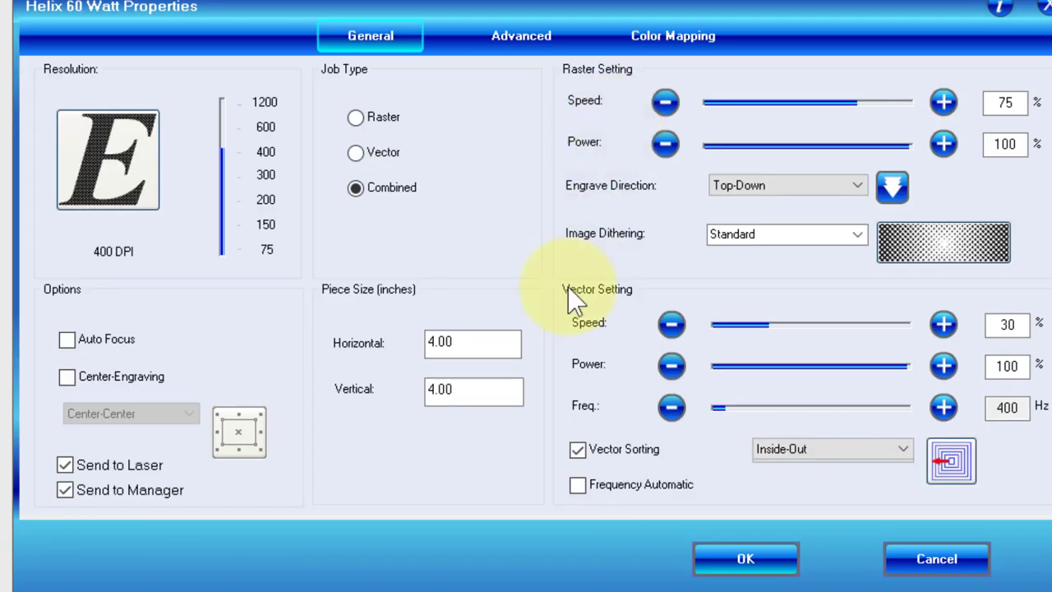
pyautogui.moveTo(486, 337); pyautogui.dragTo(300, 339)
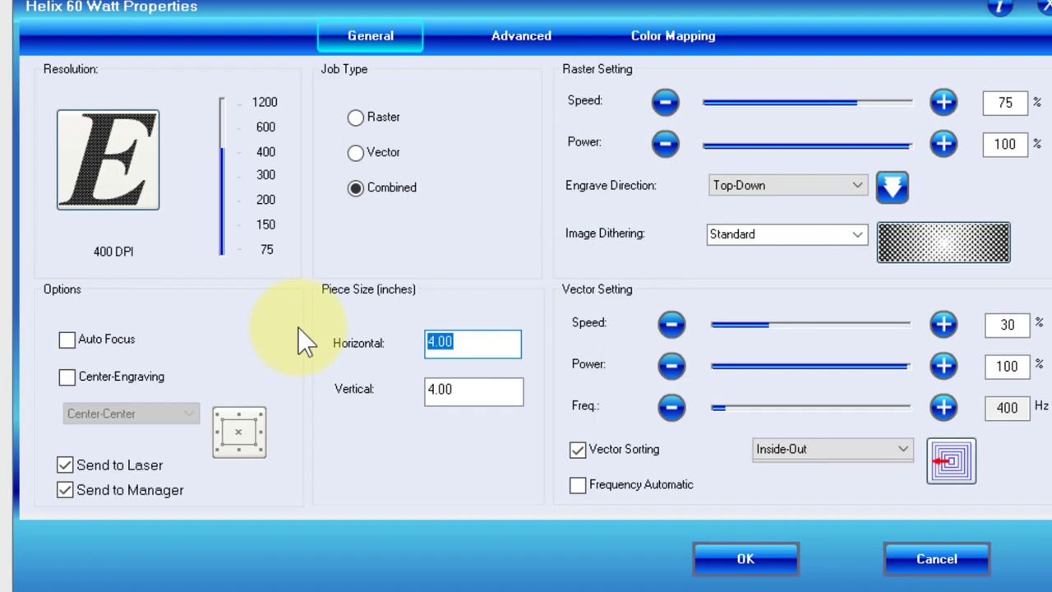
pyautogui.write('24')
pyautogui.press('Tab')
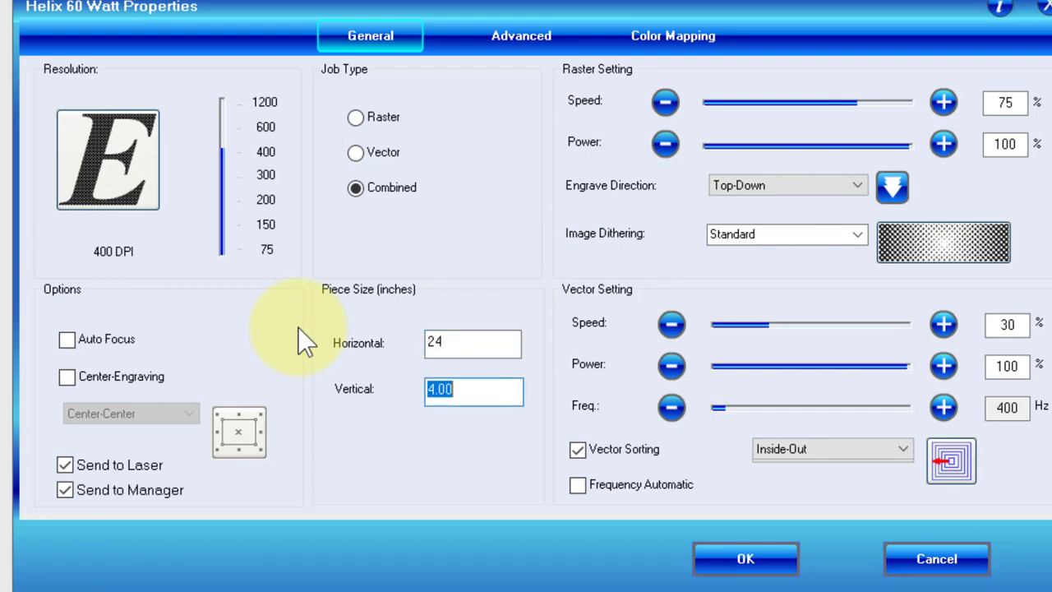
pyautogui.write('12')
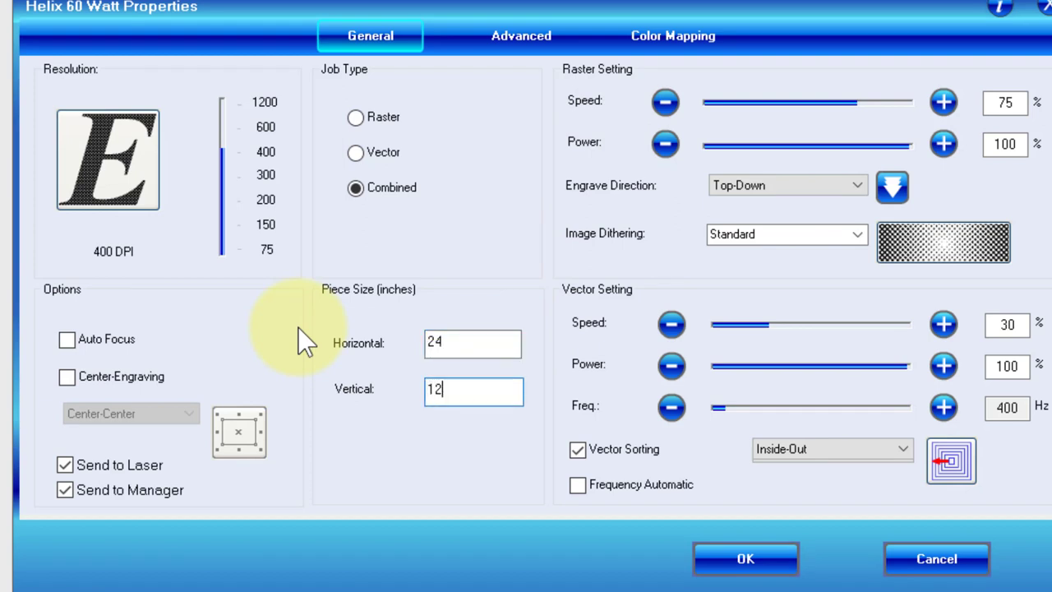
pyautogui.click(717, 554)
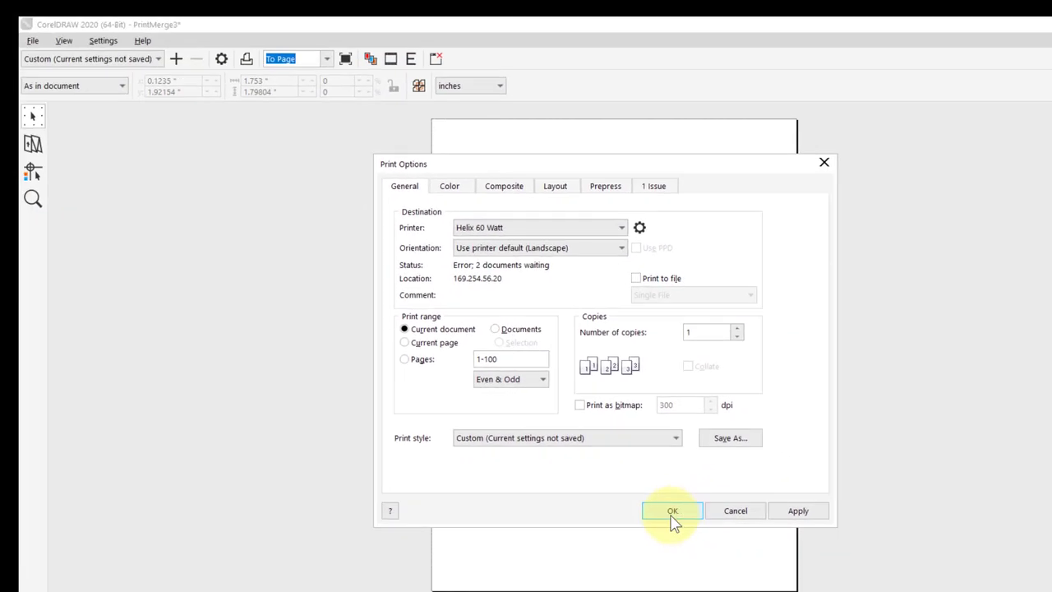
pyautogui.click(672, 511)
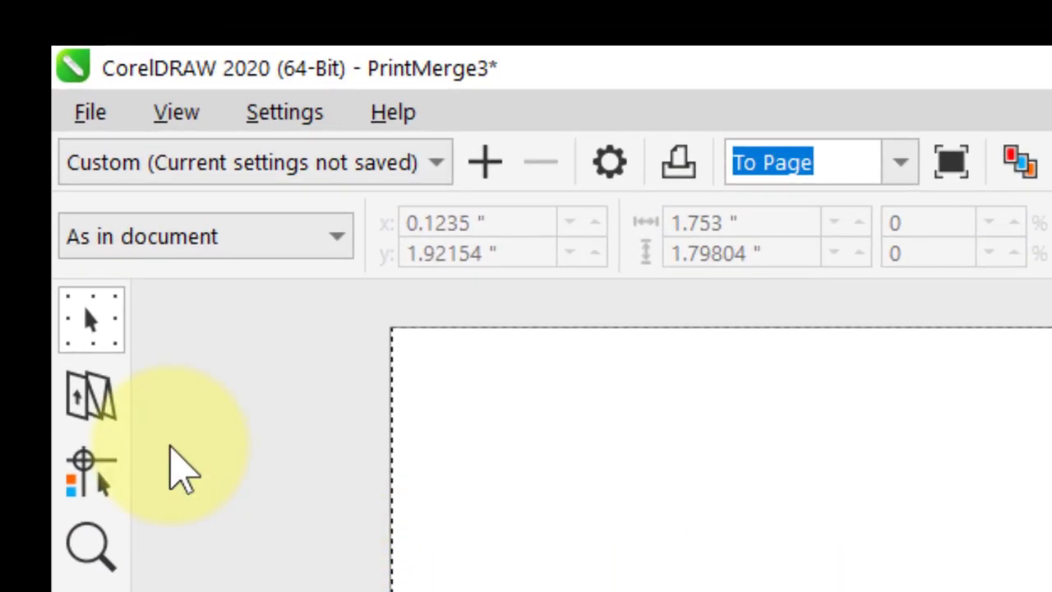
# Step: Use the Imposition Layout Tool's Edit Margins mode to switch off automatic margins, aligning the tag page to the sheet's upper-left corner
pyautogui.click(81, 388)
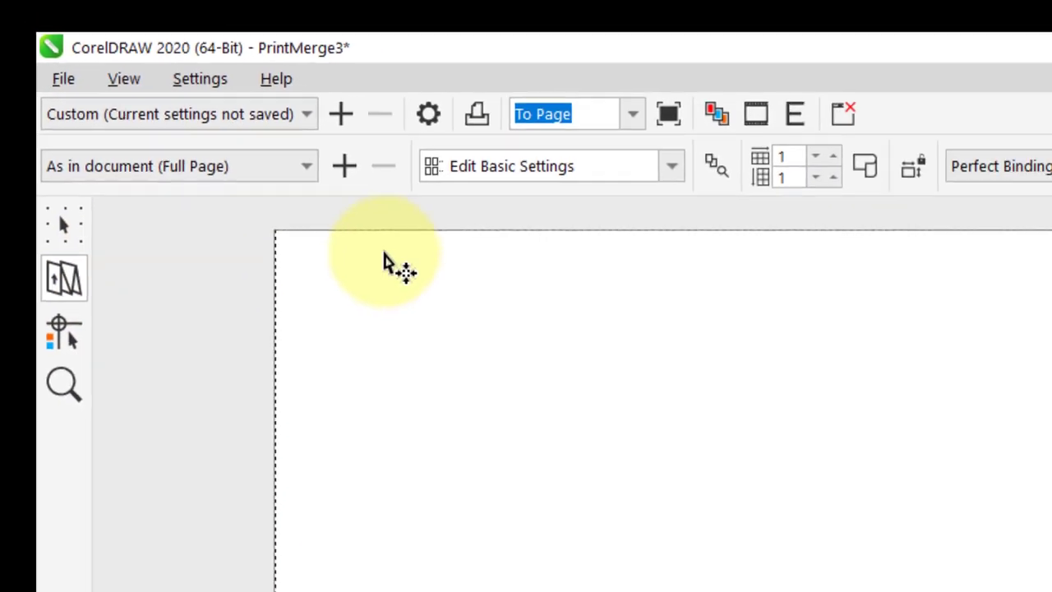
pyautogui.click(853, 249)
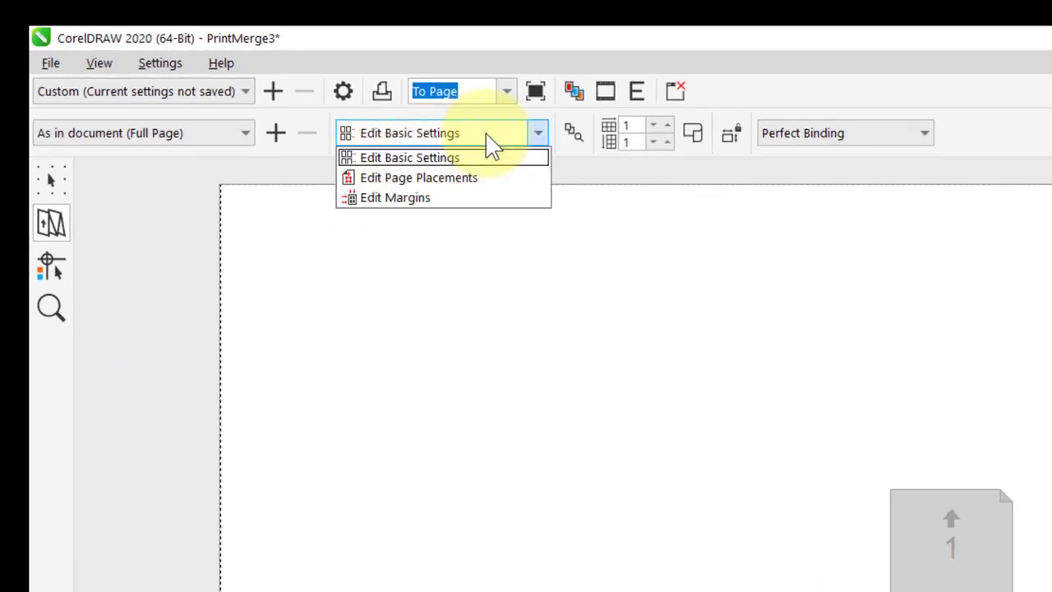
pyautogui.click(458, 199)
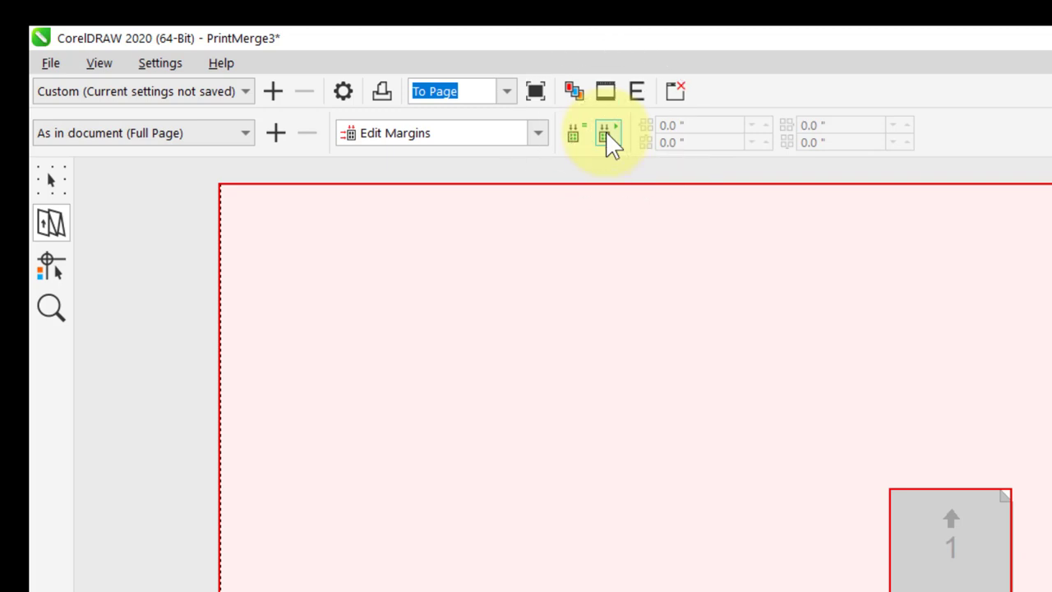
pyautogui.click(606, 138)
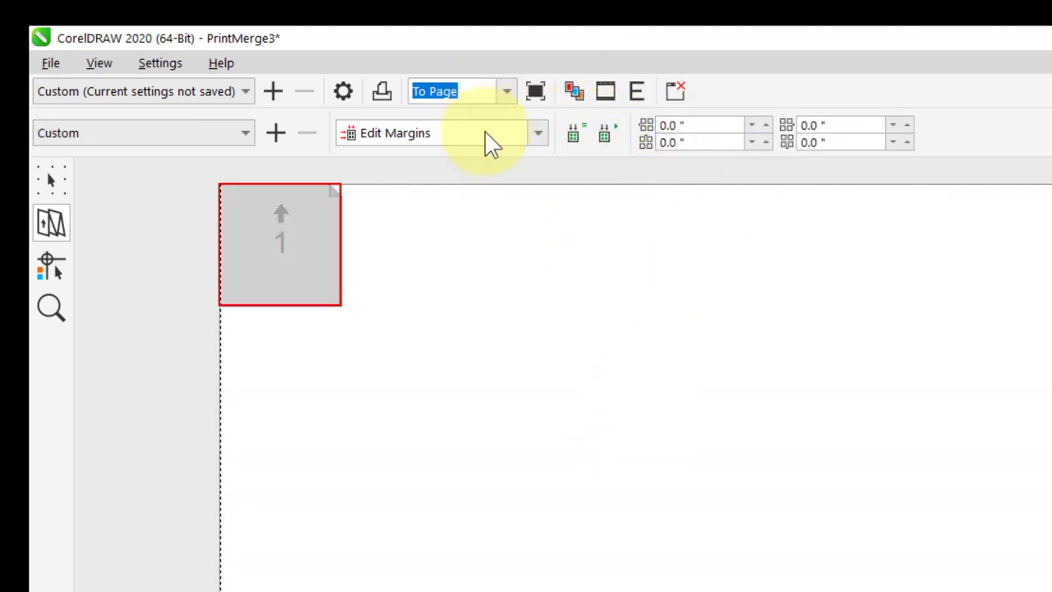
# Step: In Edit Basic Settings, arrange the tags 12 across and 6 down, and turn on the document preview to show the numbered tags
pyautogui.click(537, 133)
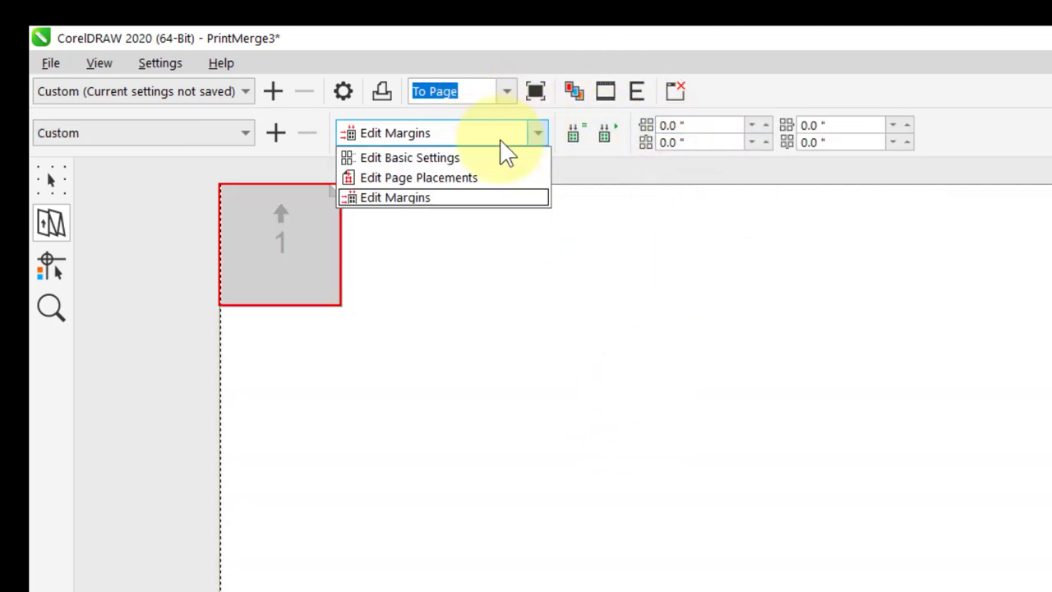
pyautogui.click(458, 159)
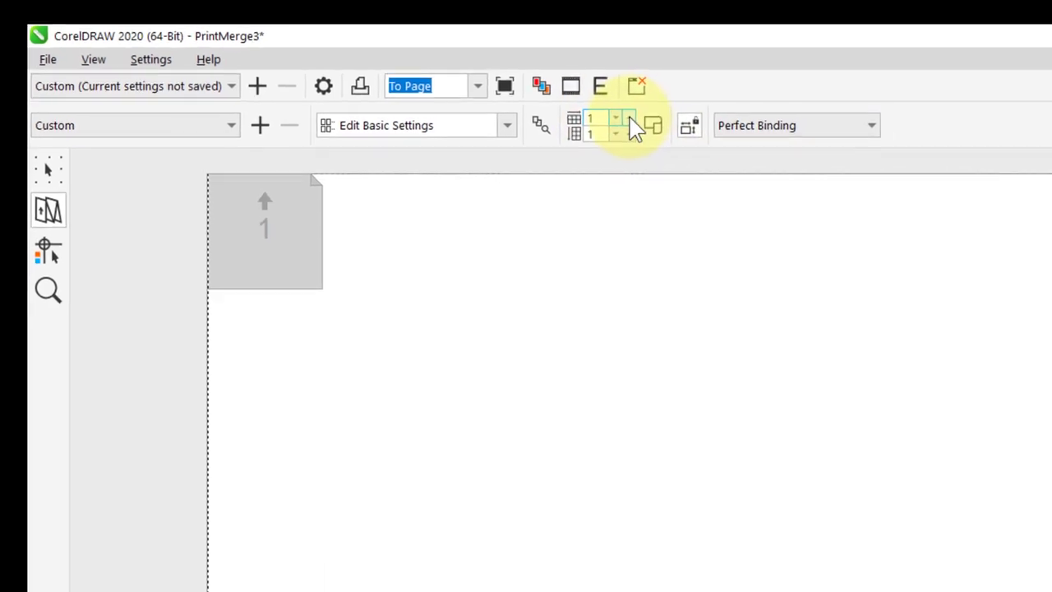
pyautogui.moveTo(629, 117); pyautogui.dragTo(629, 117)
pyautogui.click(398, 74)
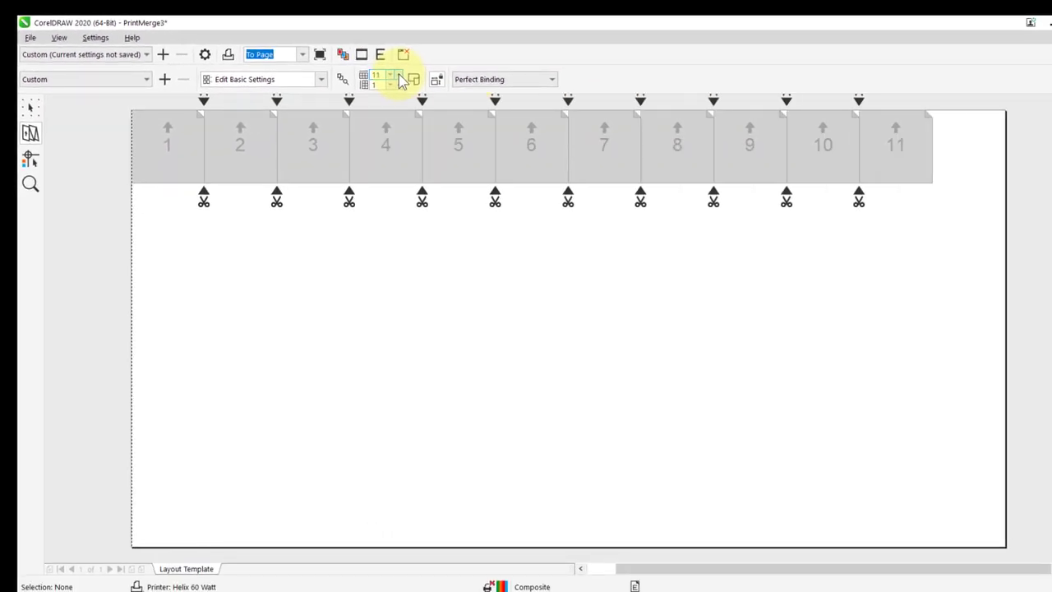
pyautogui.click(399, 74)
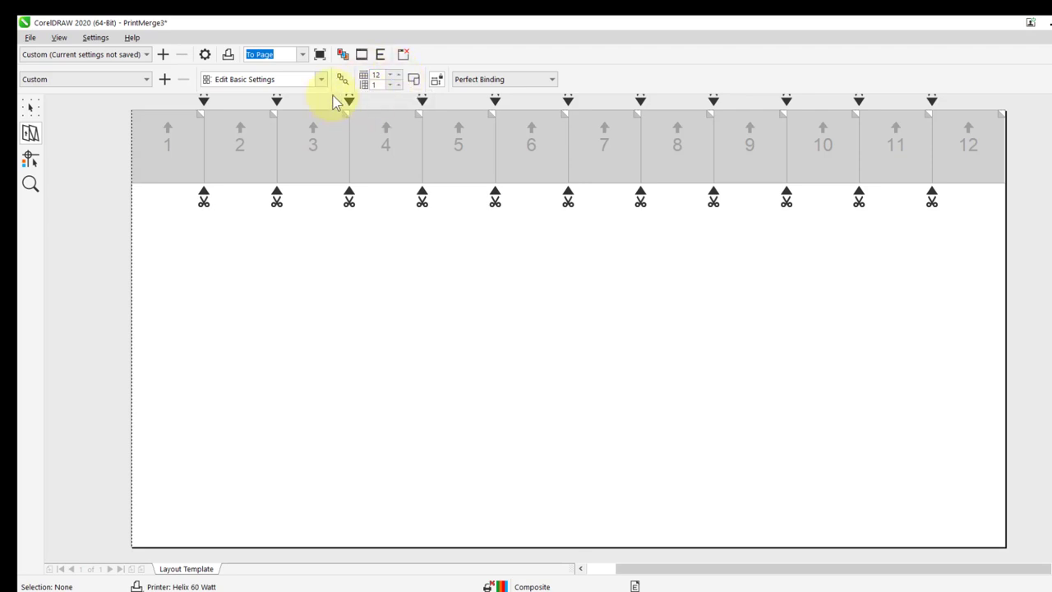
pyautogui.click(397, 83)
pyautogui.click(398, 83)
pyautogui.click(397, 83)
pyautogui.click(398, 83)
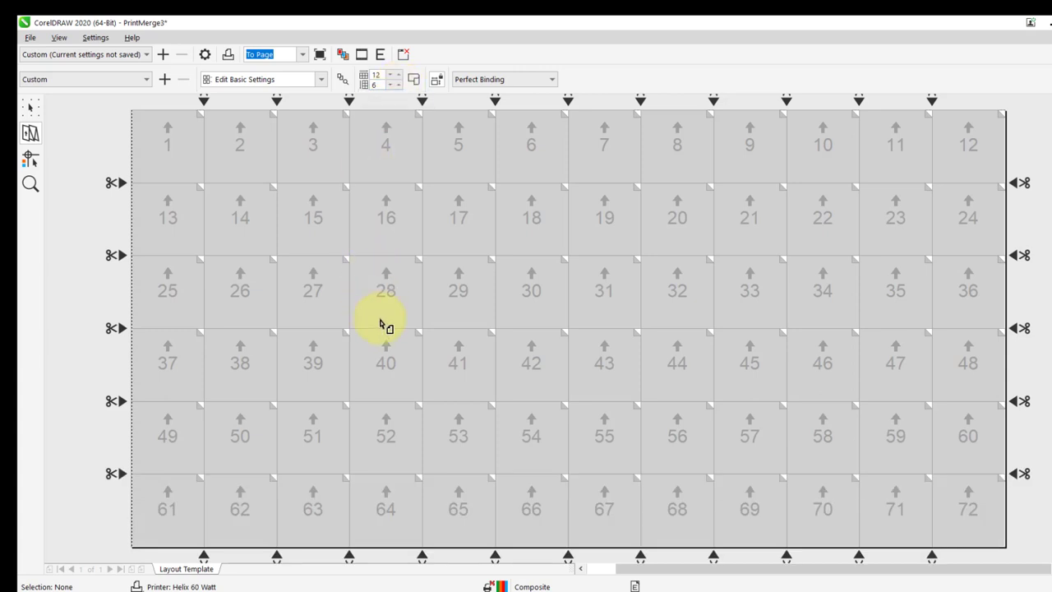
pyautogui.click(342, 82)
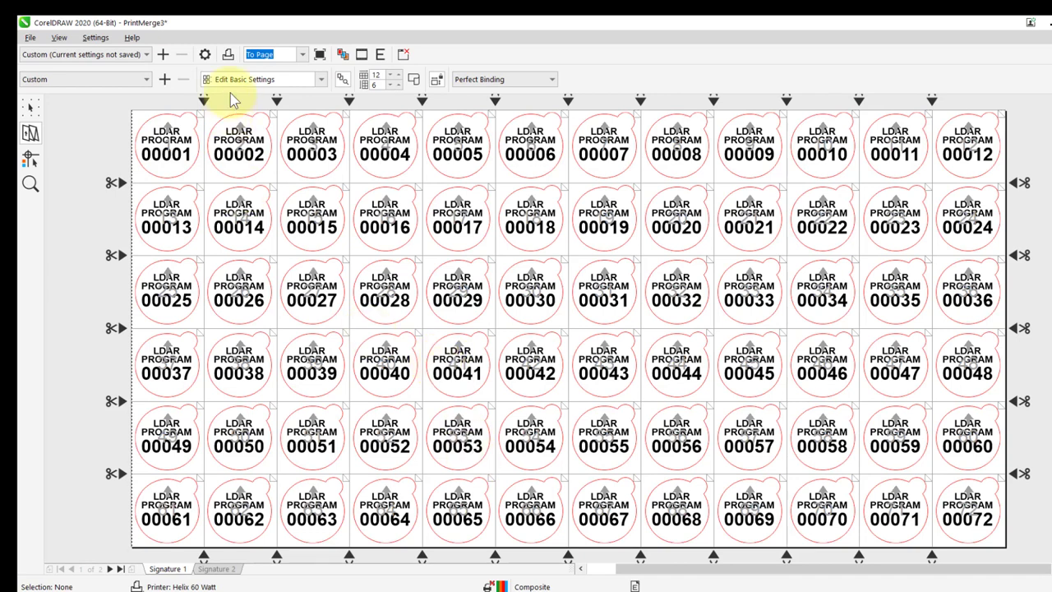
# Step: Try the Raster and Vector job types in the Helix 60 Watt properties, ending on Raster, and dismiss the print options
pyautogui.click(205, 56)
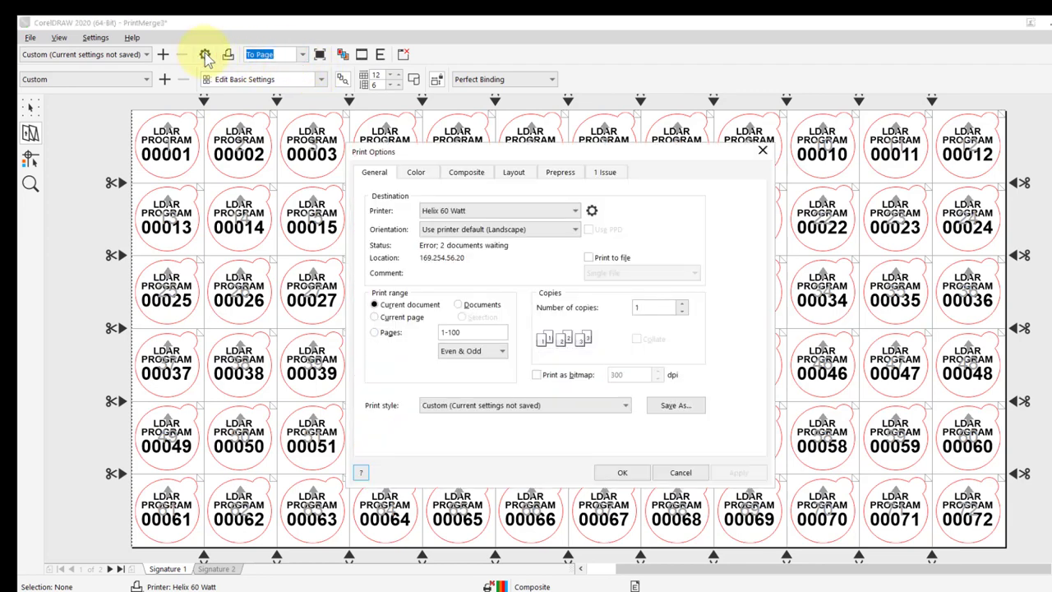
pyautogui.click(591, 212)
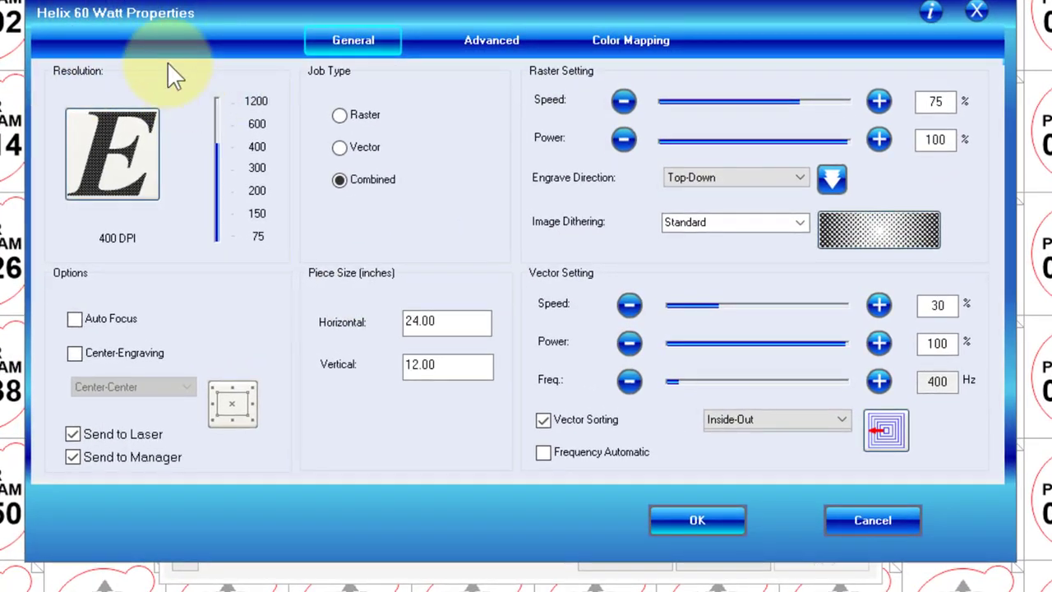
pyautogui.click(341, 116)
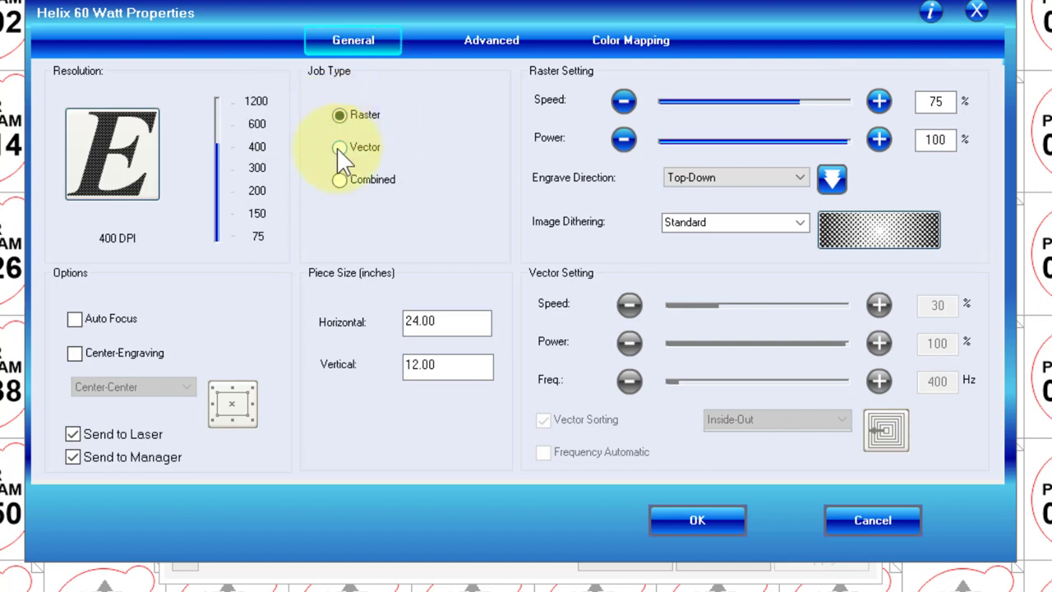
pyautogui.click(339, 148)
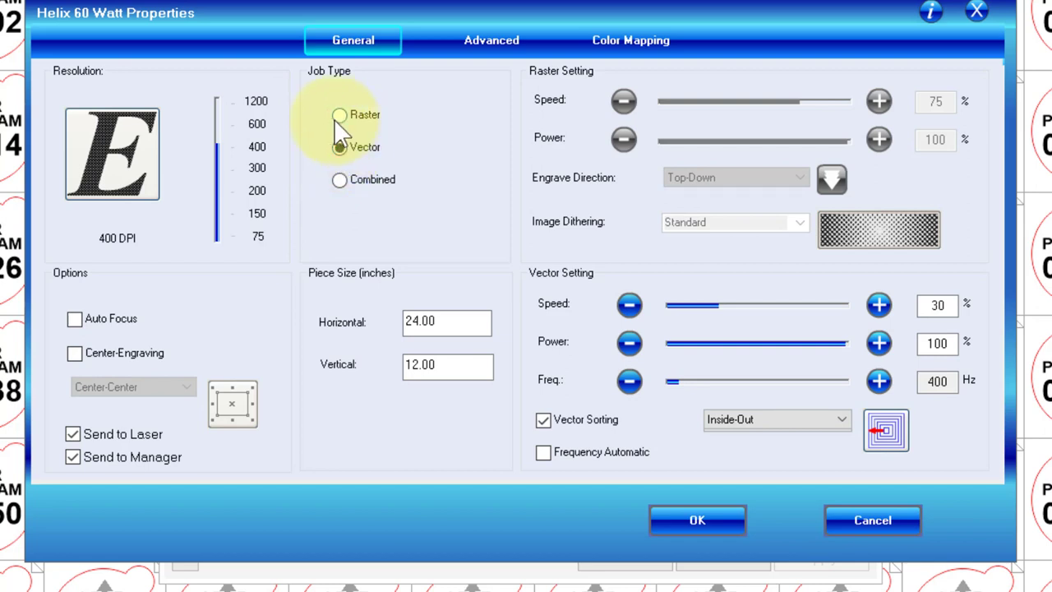
pyautogui.click(339, 116)
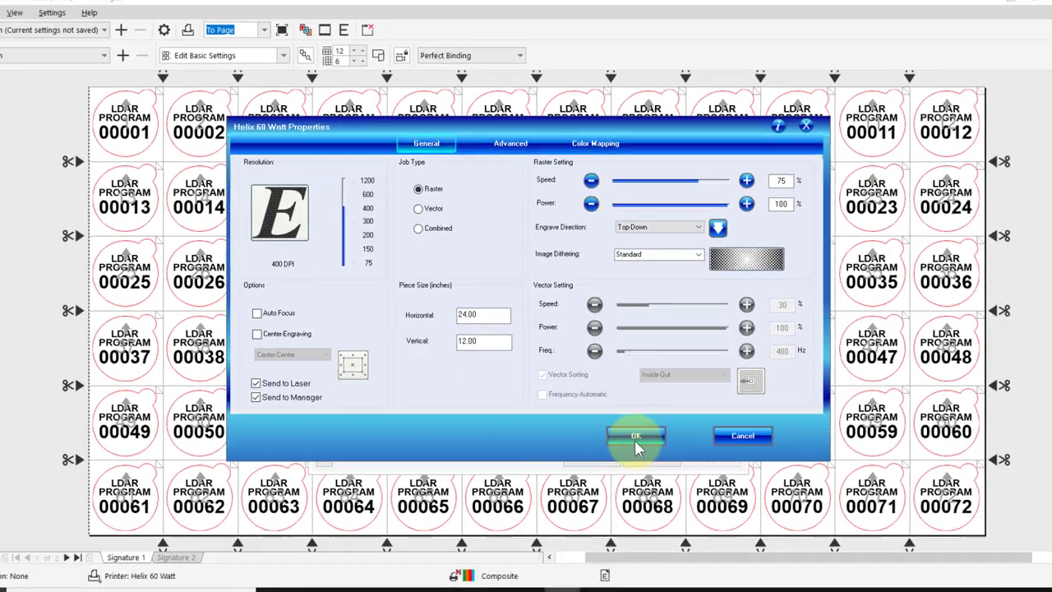
pyautogui.click(636, 441)
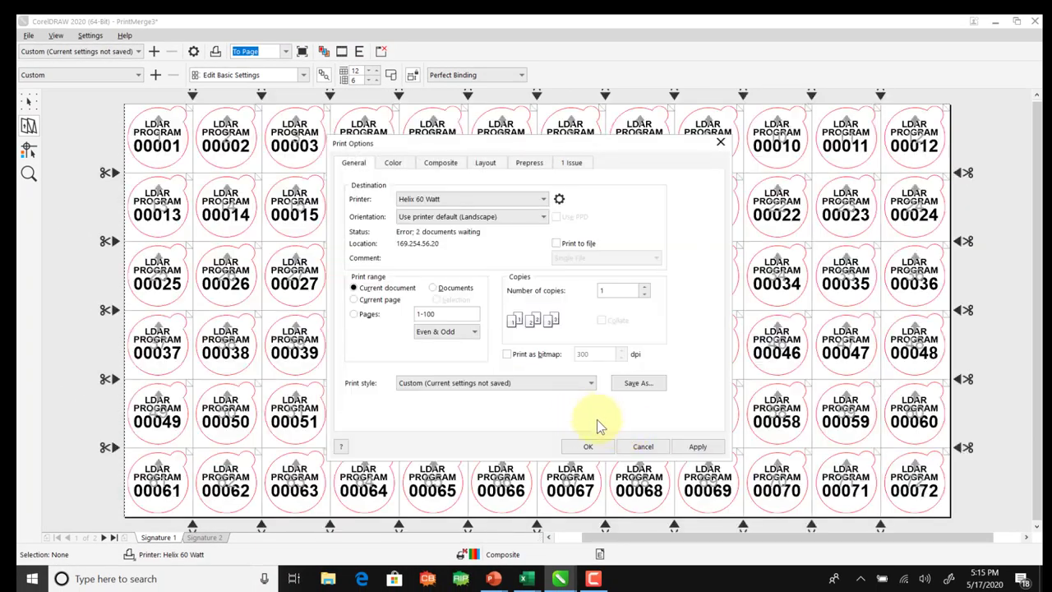
pyautogui.click(636, 447)
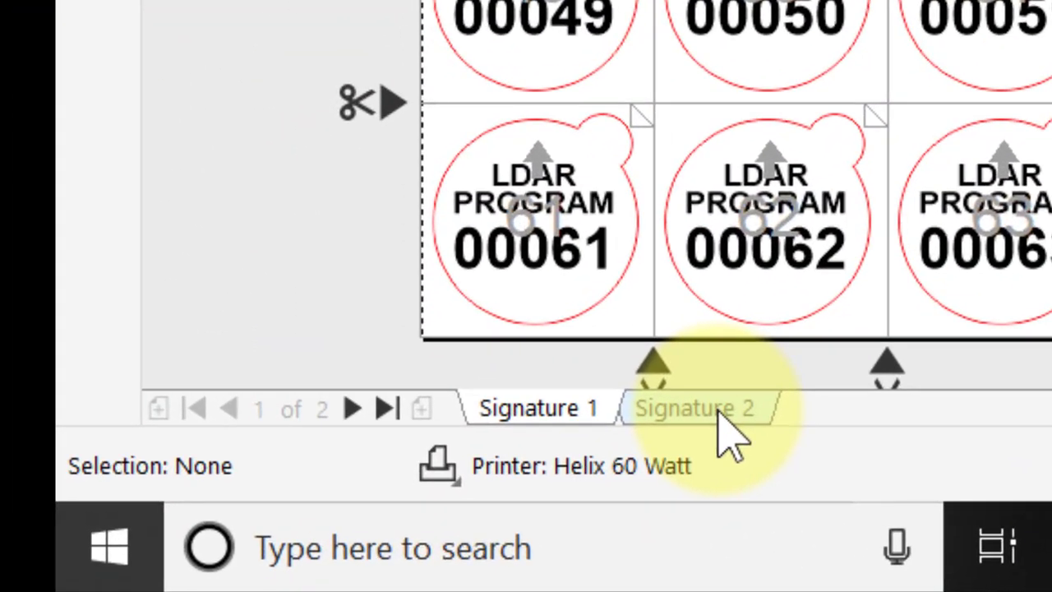
# Step: Show the second signature sheet of numbered tags and close the print preview
pyautogui.click(211, 538)
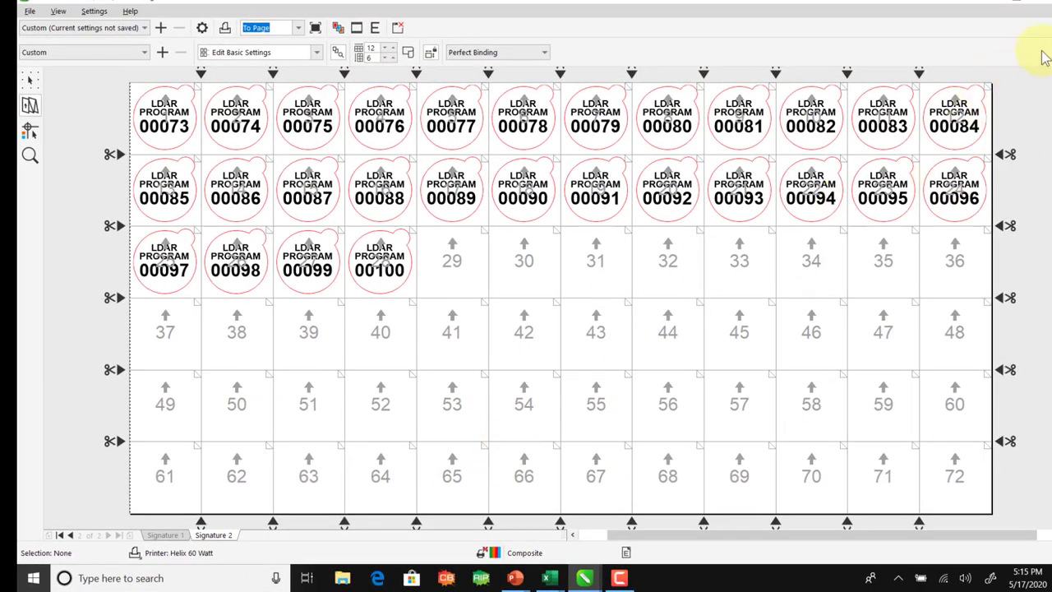
pyautogui.click(1016, 3)
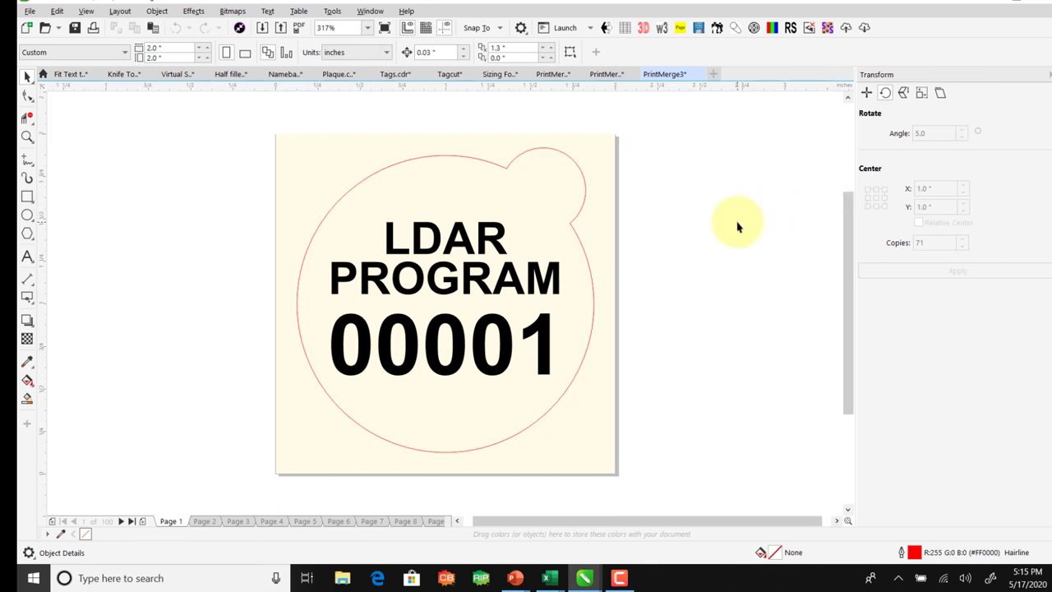
# Step: In the Tagcut document, select the red rectangle and run the TagCut macro from Module1 of the TagCut script project
pyautogui.click(448, 76)
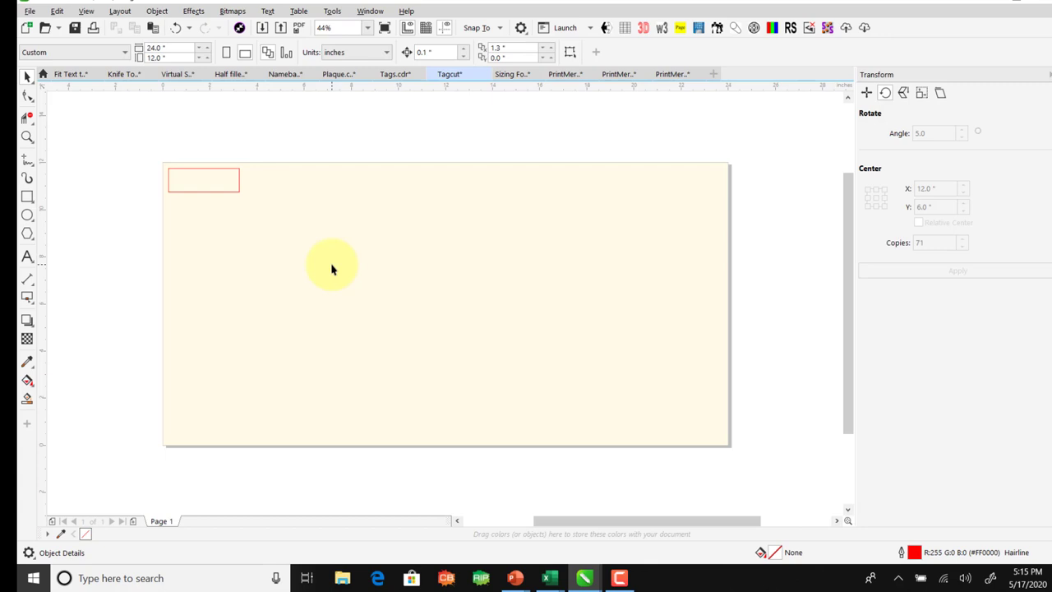
pyautogui.click(206, 173)
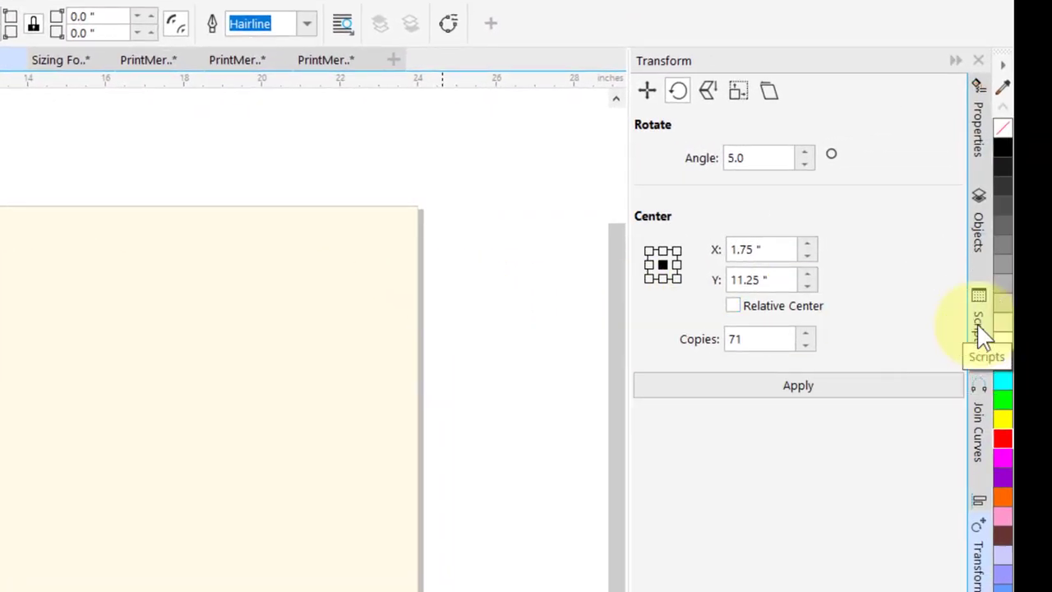
pyautogui.click(978, 329)
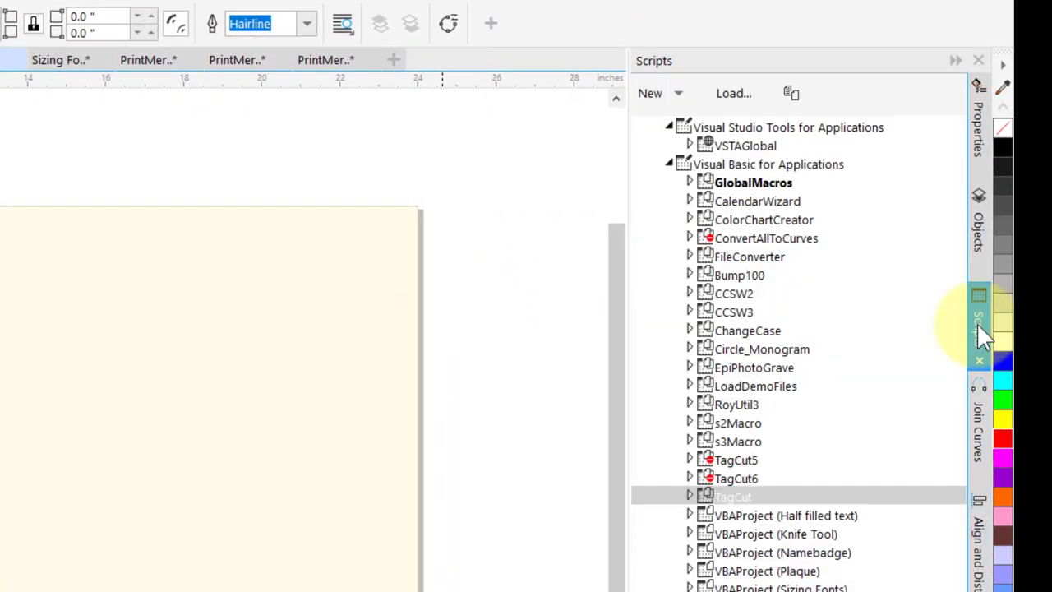
pyautogui.click(755, 503)
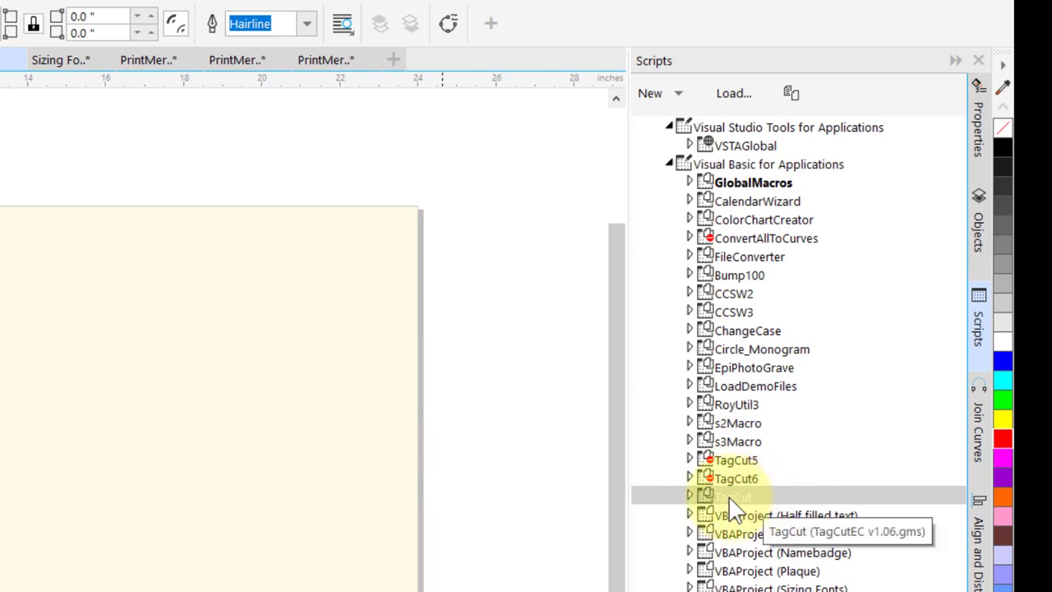
pyautogui.click(728, 502)
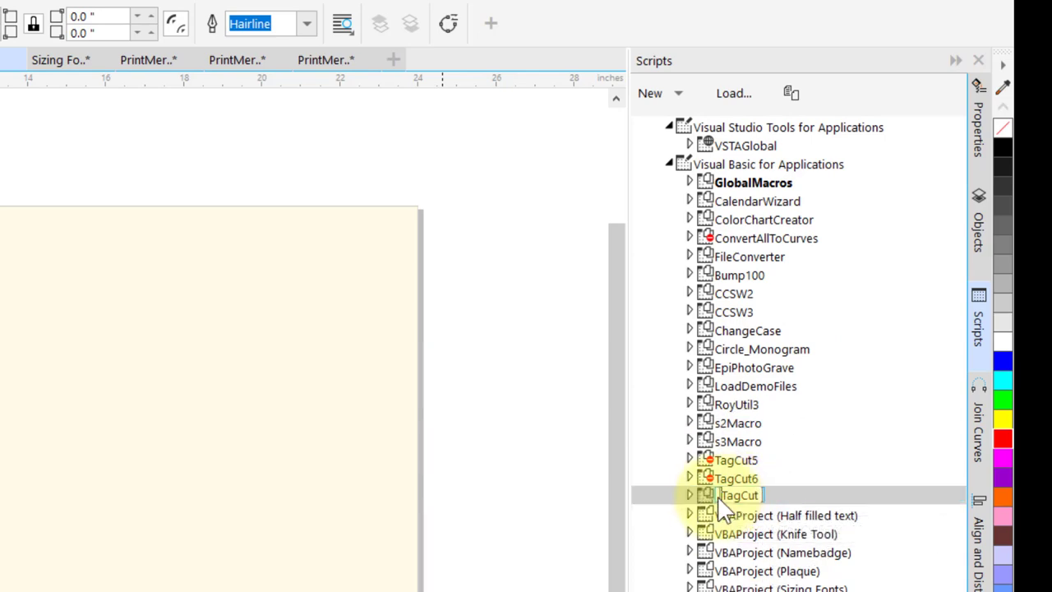
pyautogui.click(689, 495)
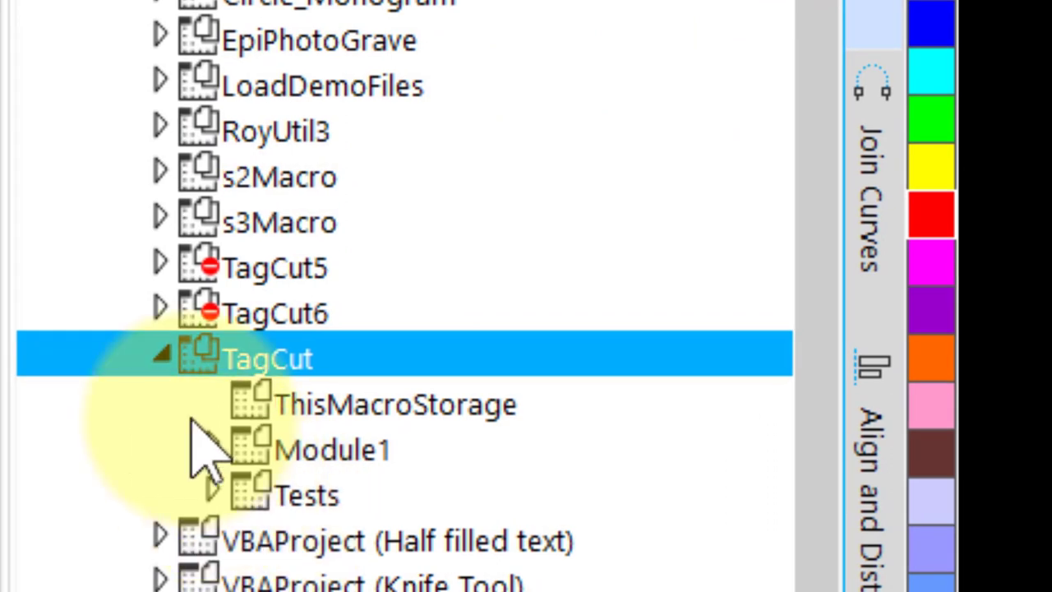
pyautogui.doubleClick(198, 442)
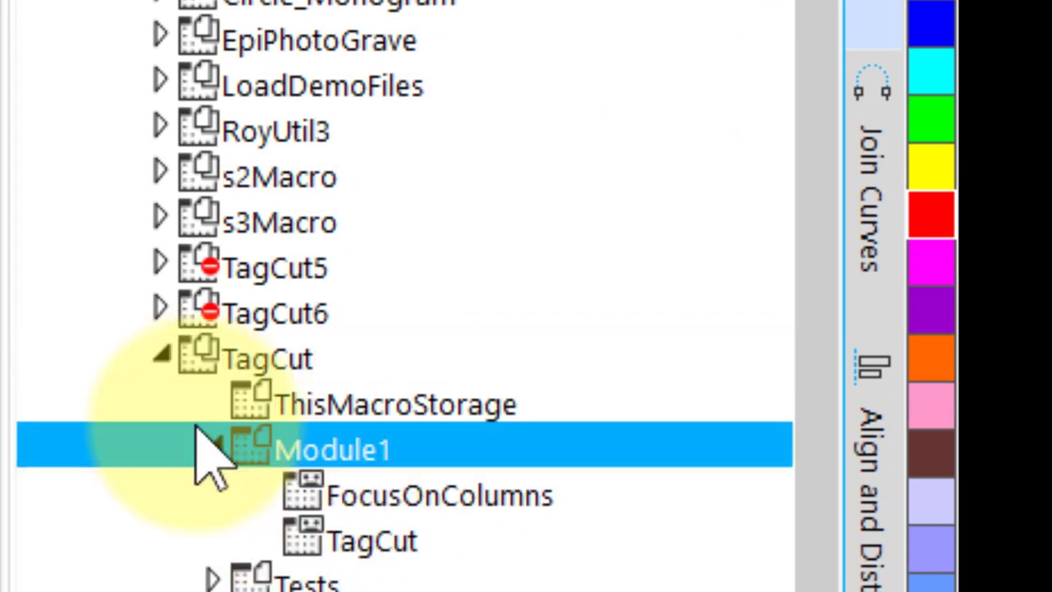
pyautogui.click(327, 542)
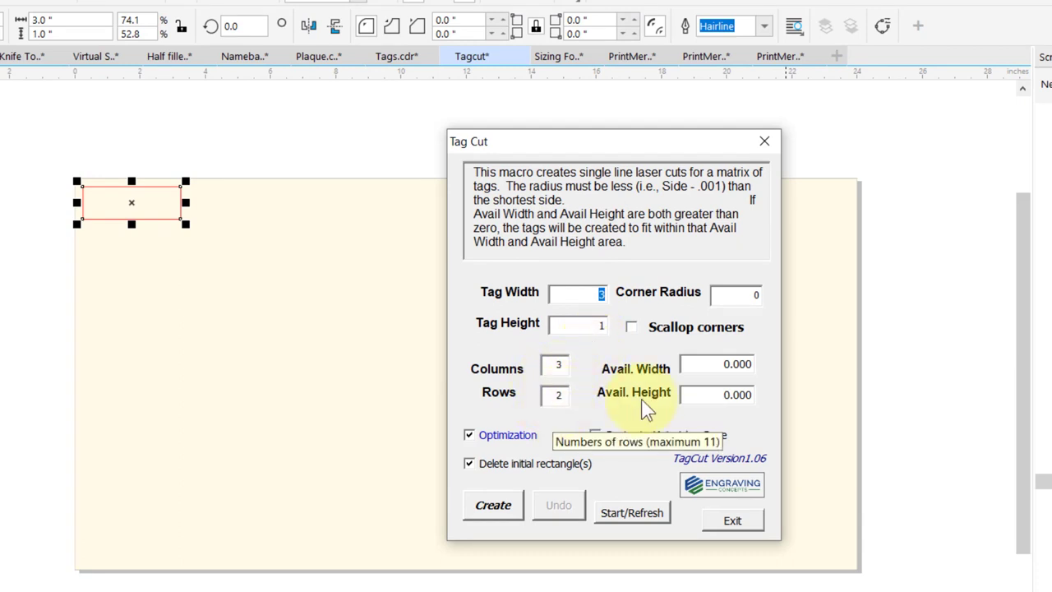
# Step: Set the available width to 23.5 and the available height to 11.5, create the tag cut grid, and exit the macro
pyautogui.click(698, 372)
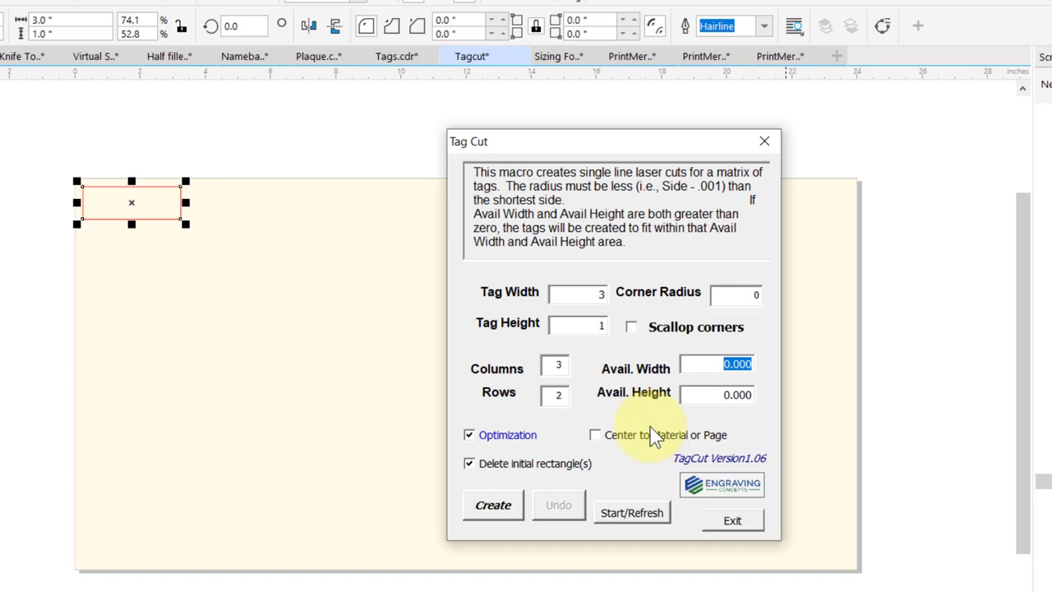
pyautogui.write('23.5')
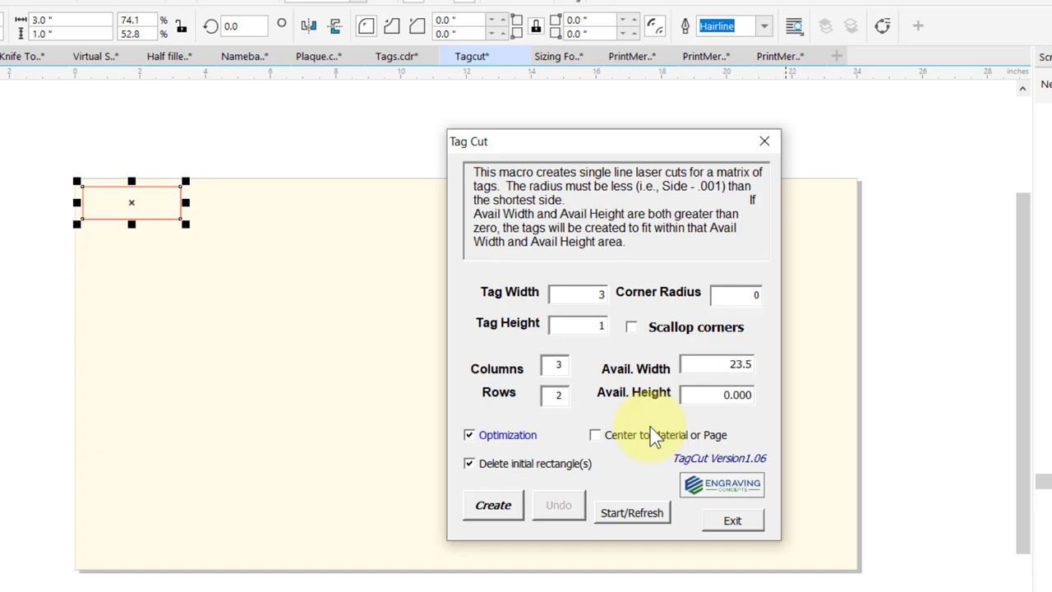
pyautogui.doubleClick(710, 402)
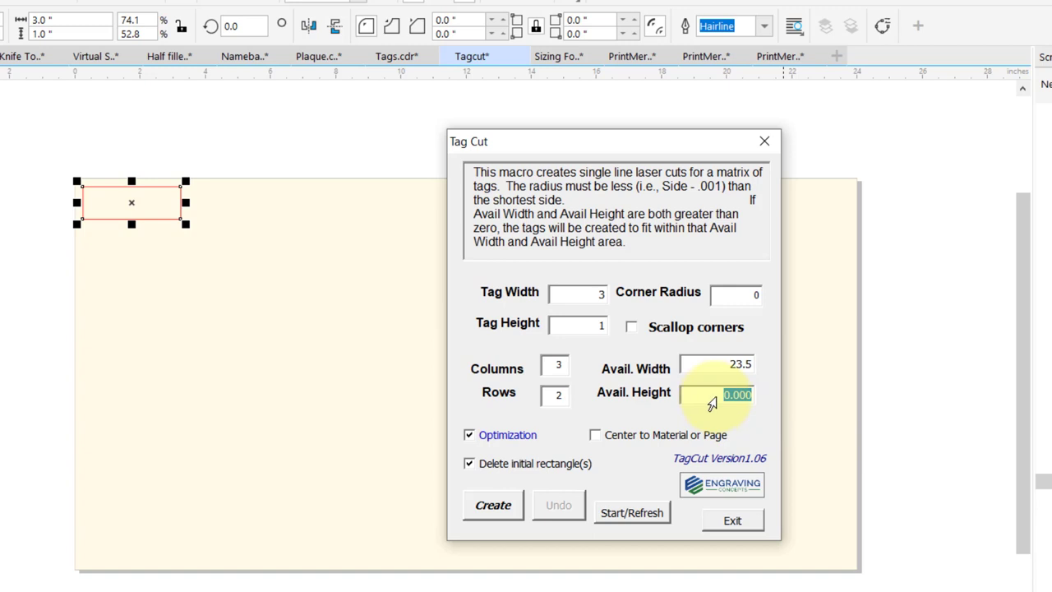
pyautogui.write('11.5')
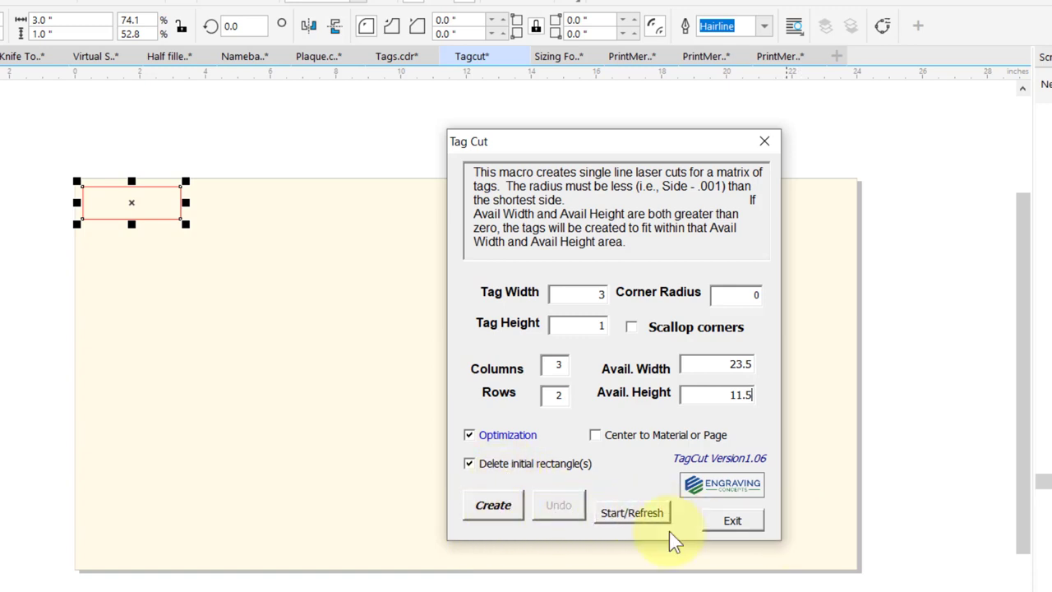
pyautogui.click(495, 509)
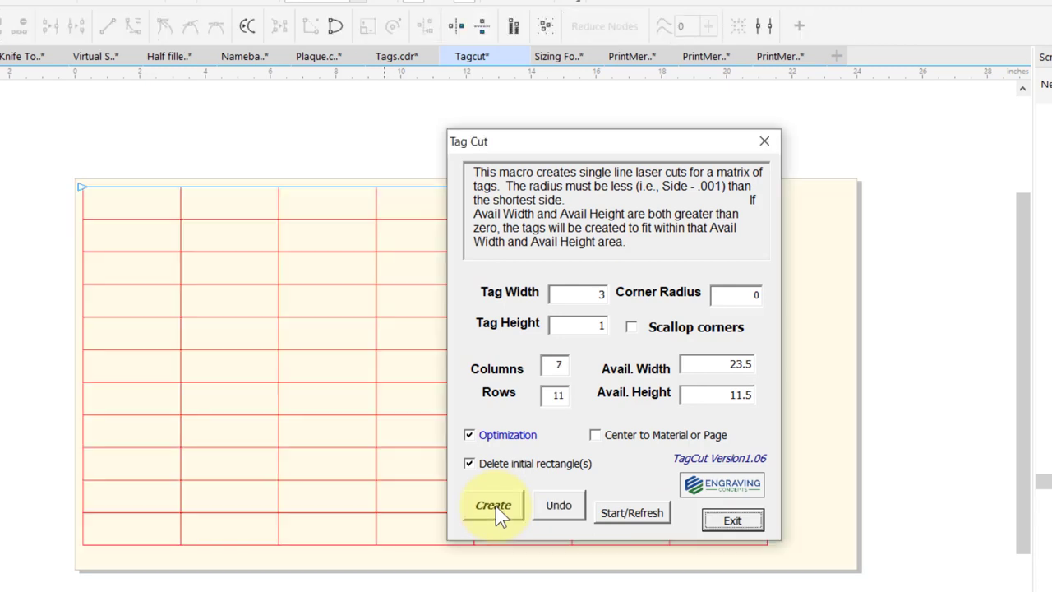
pyautogui.click(730, 521)
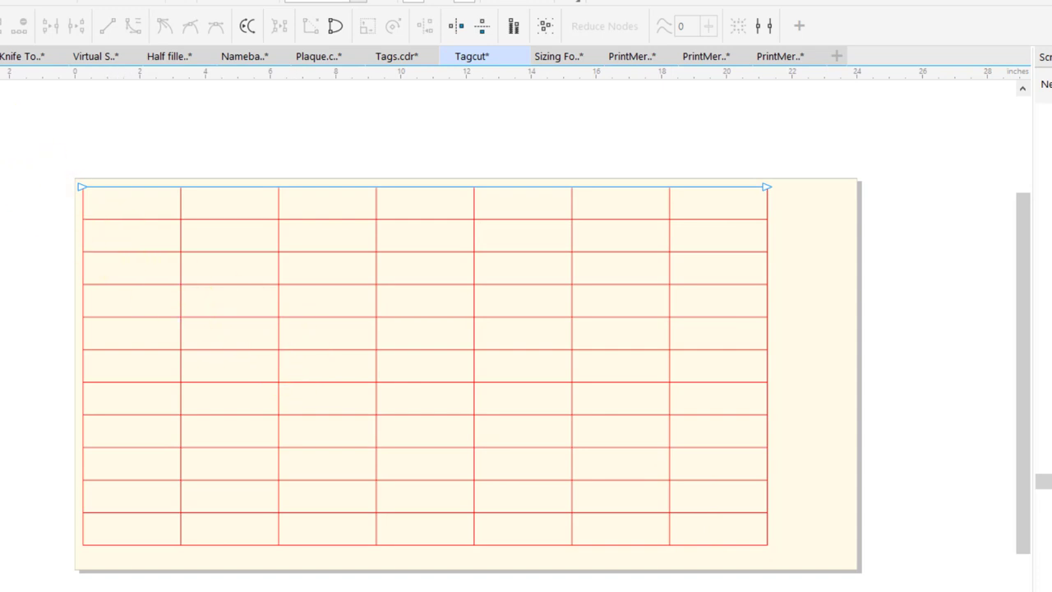
# Step: Select the whole tag cut grid and ungroup it into separate cut lines
pyautogui.press('space')
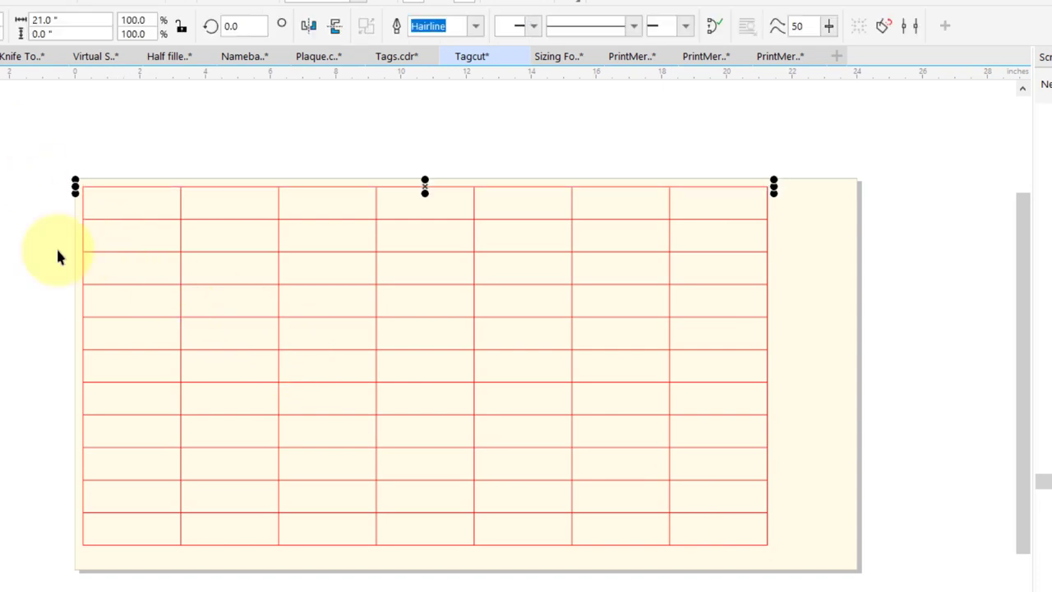
pyautogui.click(87, 222)
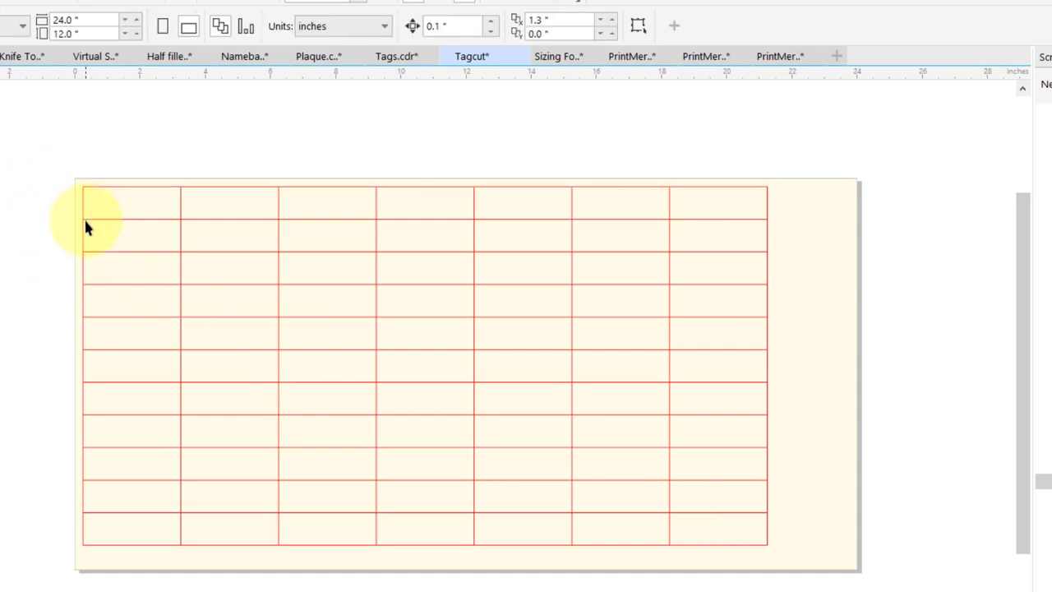
pyautogui.click(82, 218)
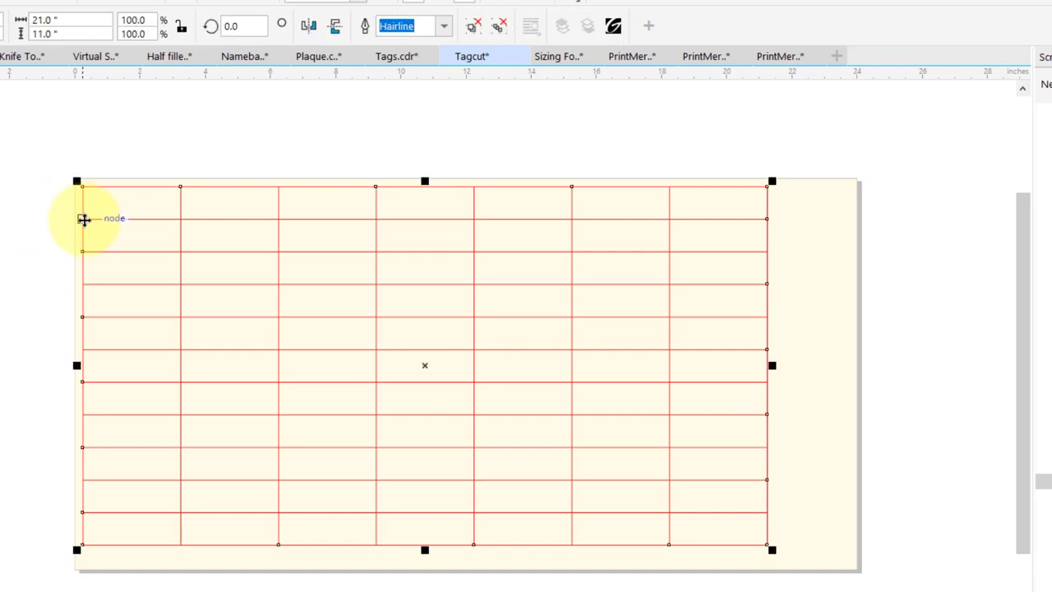
pyautogui.hotkey('ctrl', 'u')
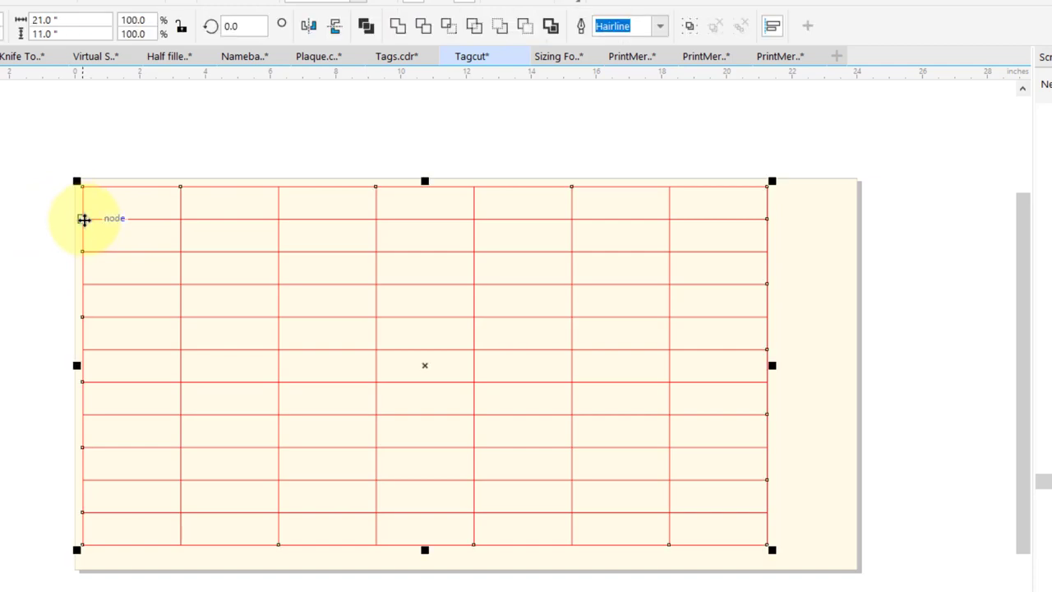
pyautogui.click(83, 219)
# Step: With the Shape tool, examine the starting nodes and direction of individual vertical and horizontal cut lines near the grid's upper-left corner
pyautogui.scroll(2, 160, 235)
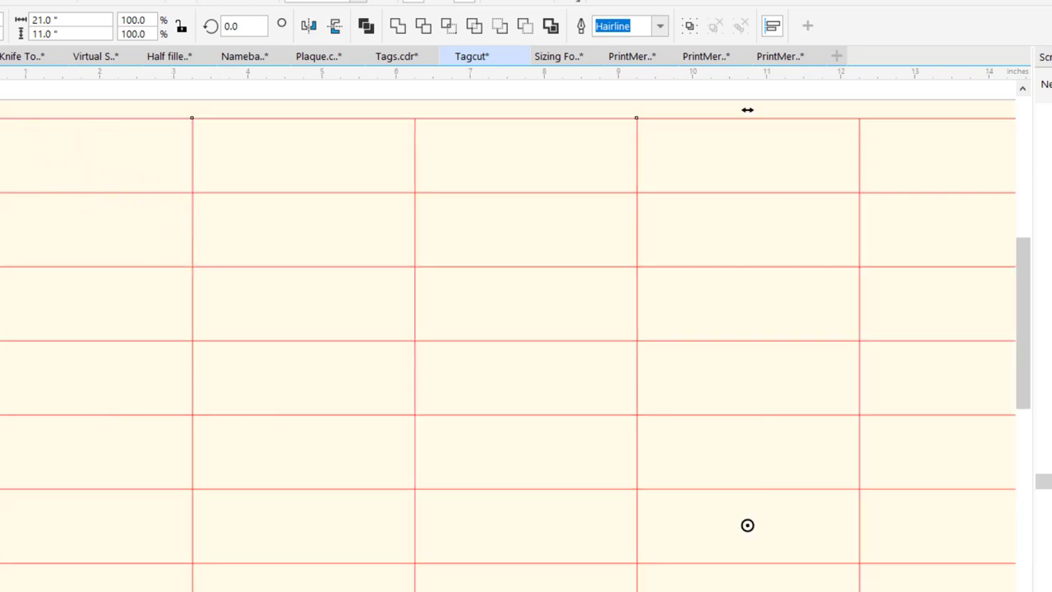
pyautogui.click(0, 86)
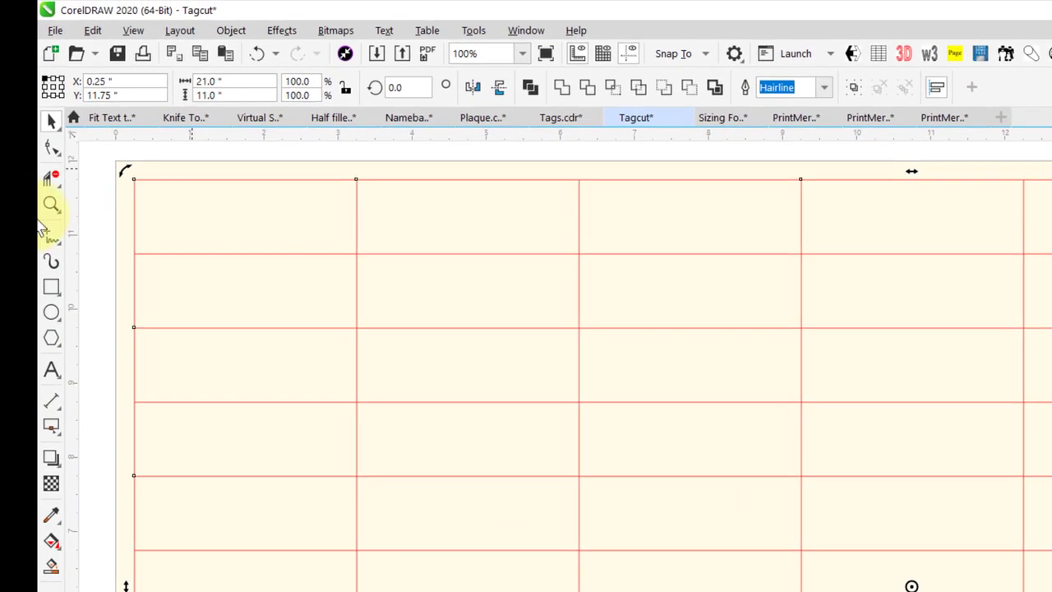
pyautogui.click(115, 187)
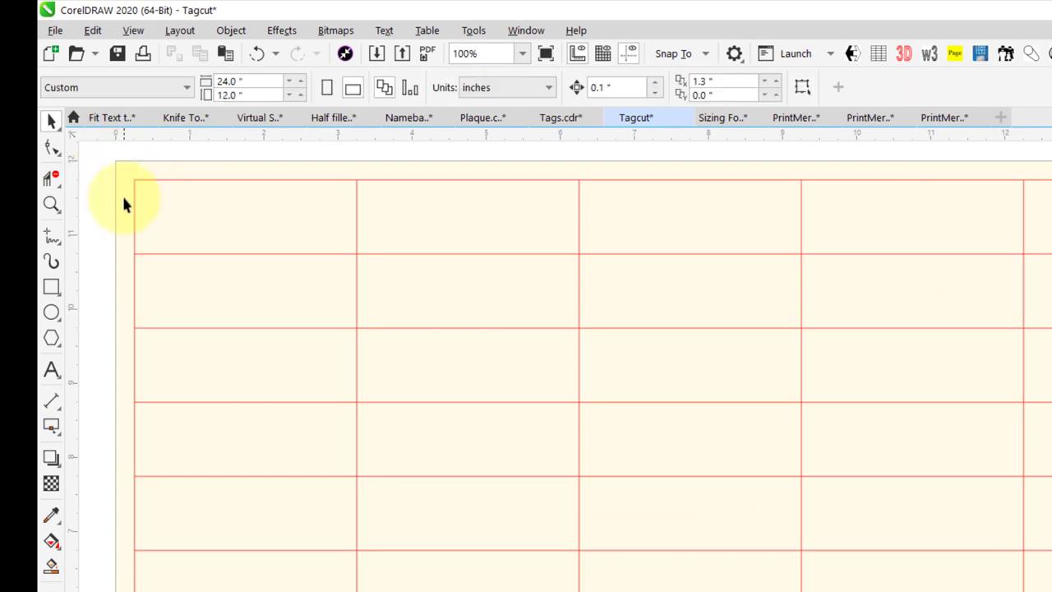
pyautogui.click(54, 154)
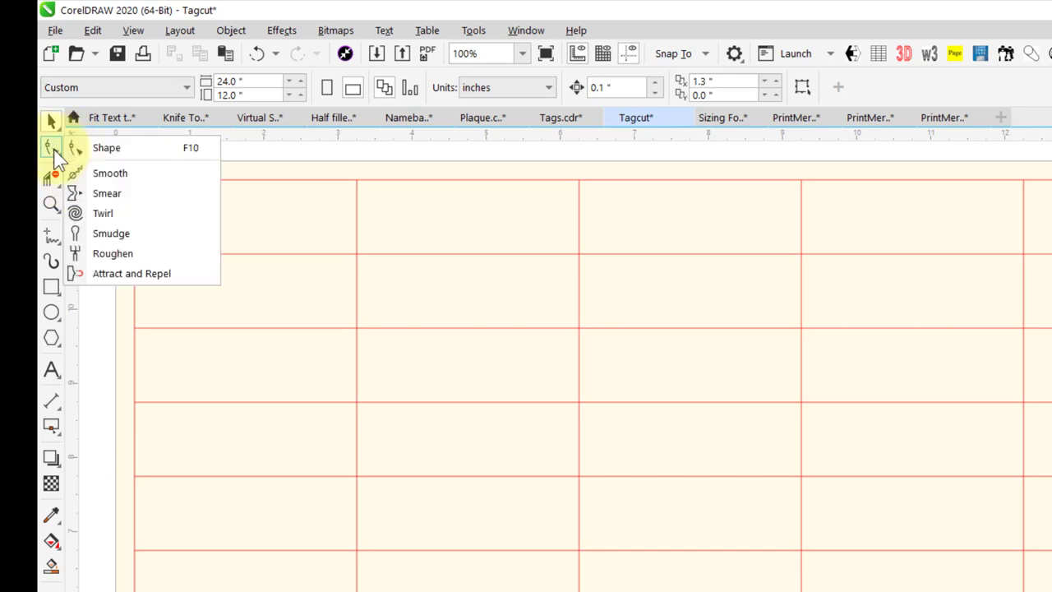
pyautogui.click(115, 150)
pyautogui.click(136, 201)
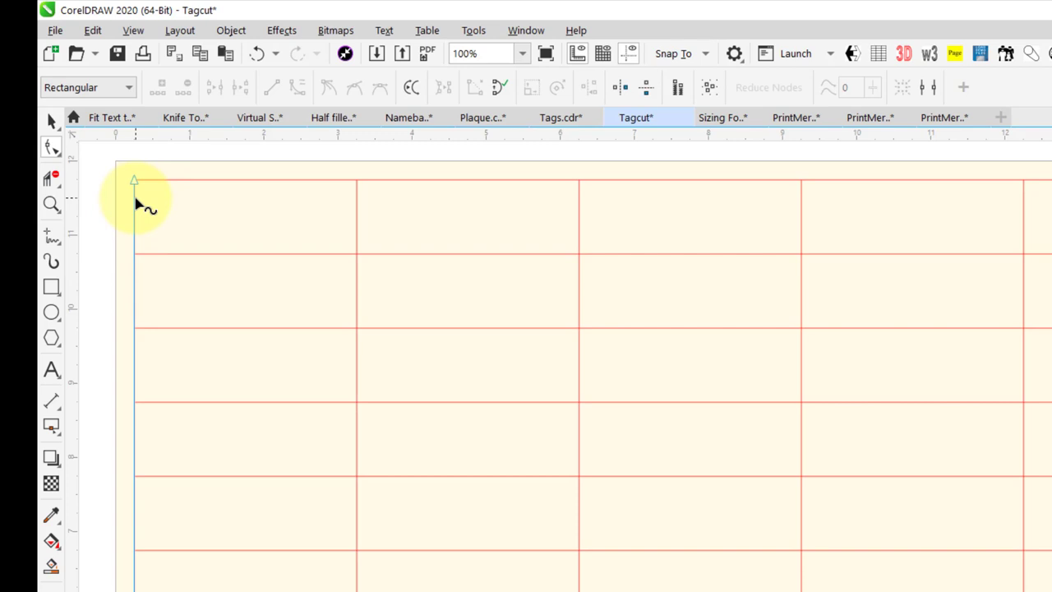
pyautogui.click(357, 220)
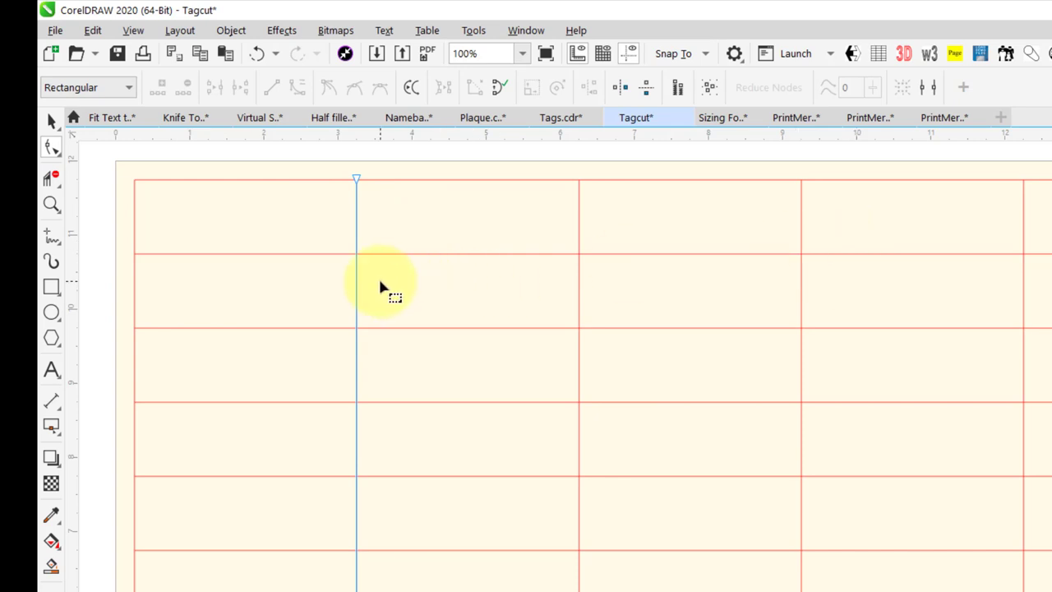
pyautogui.click(291, 253)
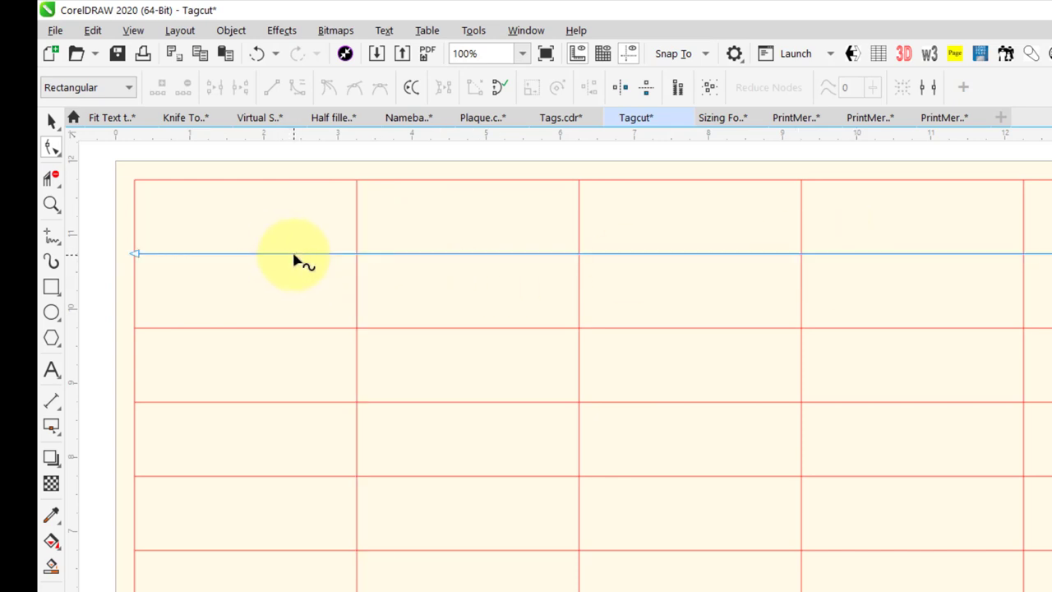
pyautogui.click(277, 181)
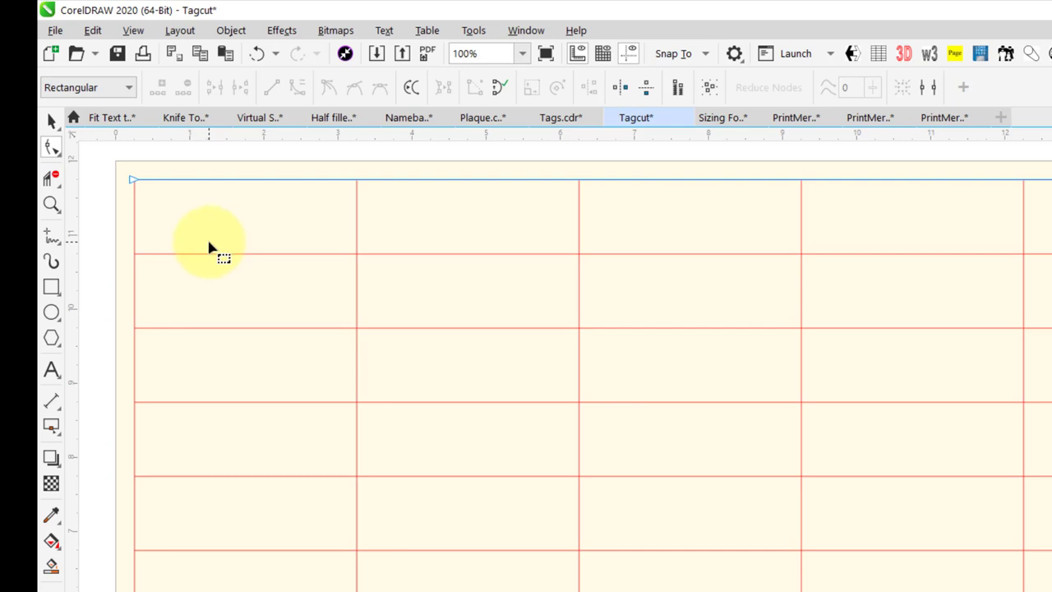
# Step: Undo the ungrouping and creation of the tag cut grid to restore the single red rectangle
pyautogui.hotkey('ctrl', 'z')
pyautogui.hotkey('ctrl', 'z')
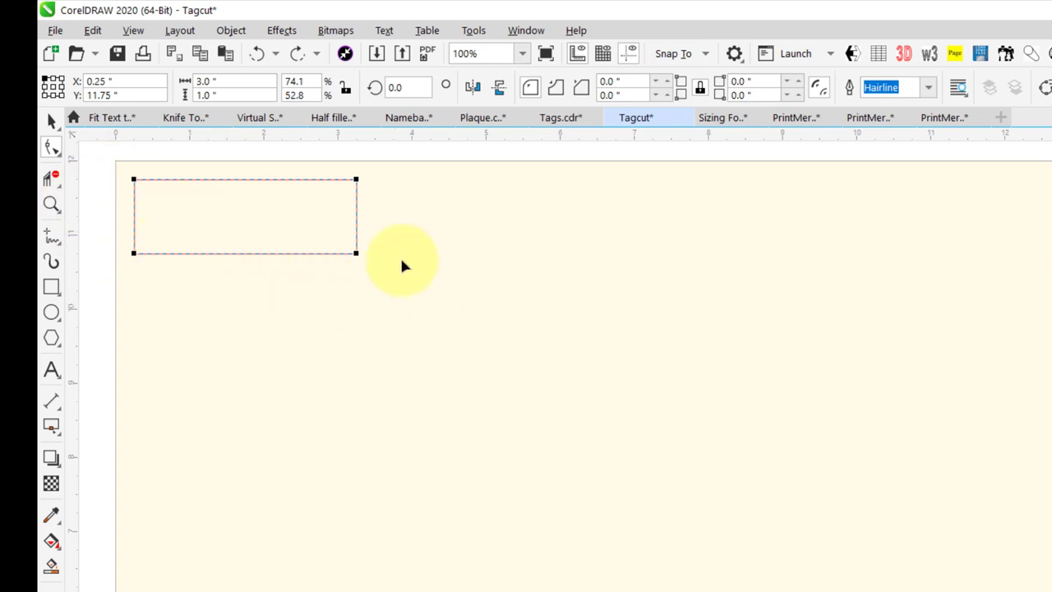
pyautogui.click(51, 206)
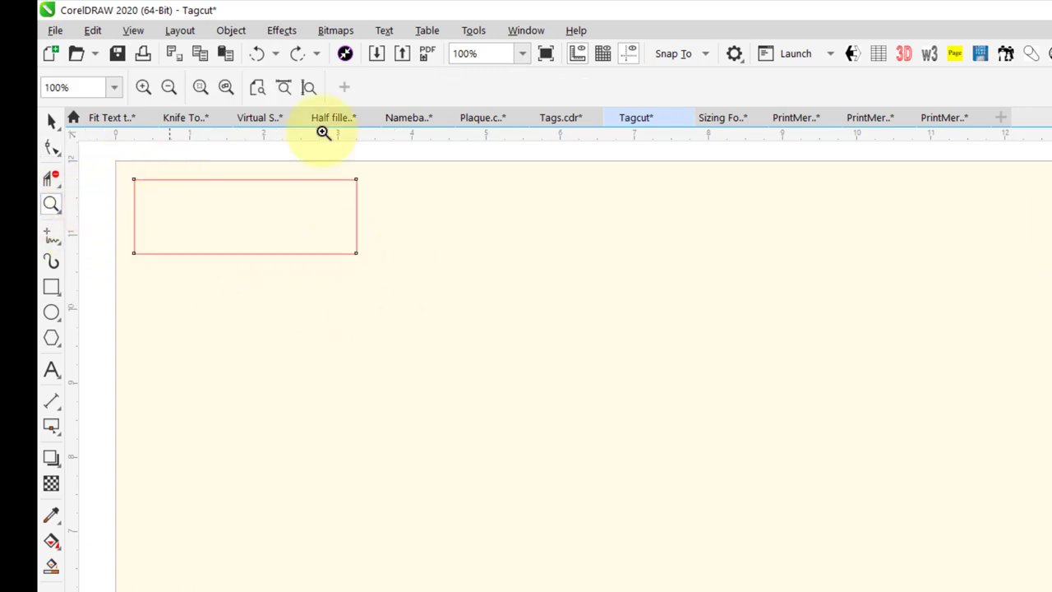
pyautogui.click(257, 89)
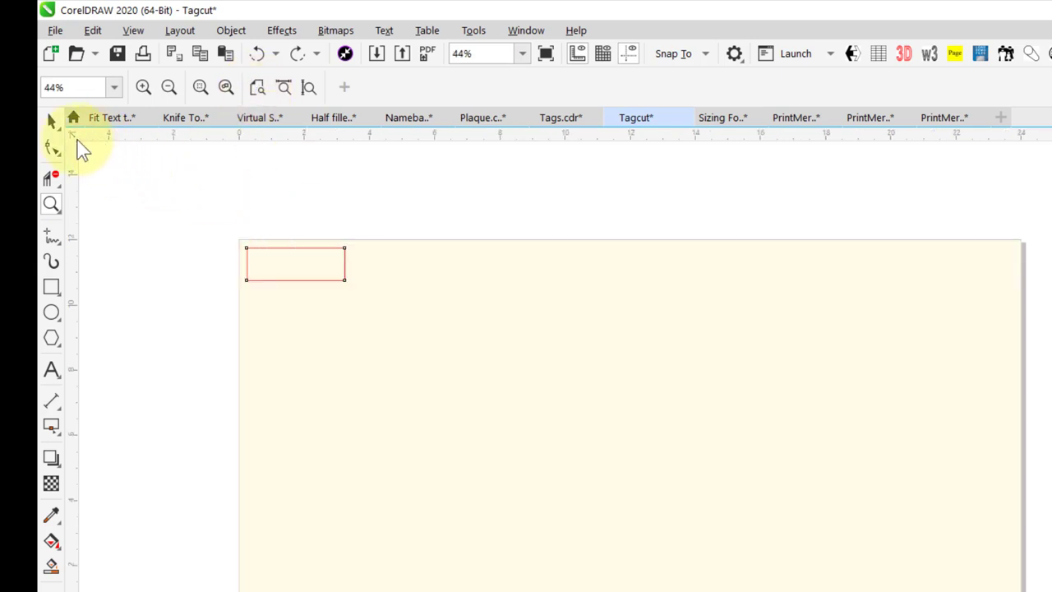
# Step: Run TagCut on the red rectangle with corner radius .125, available width 23.5 and available height 11.75, create the grid, and exit the macro
pyautogui.click(51, 121)
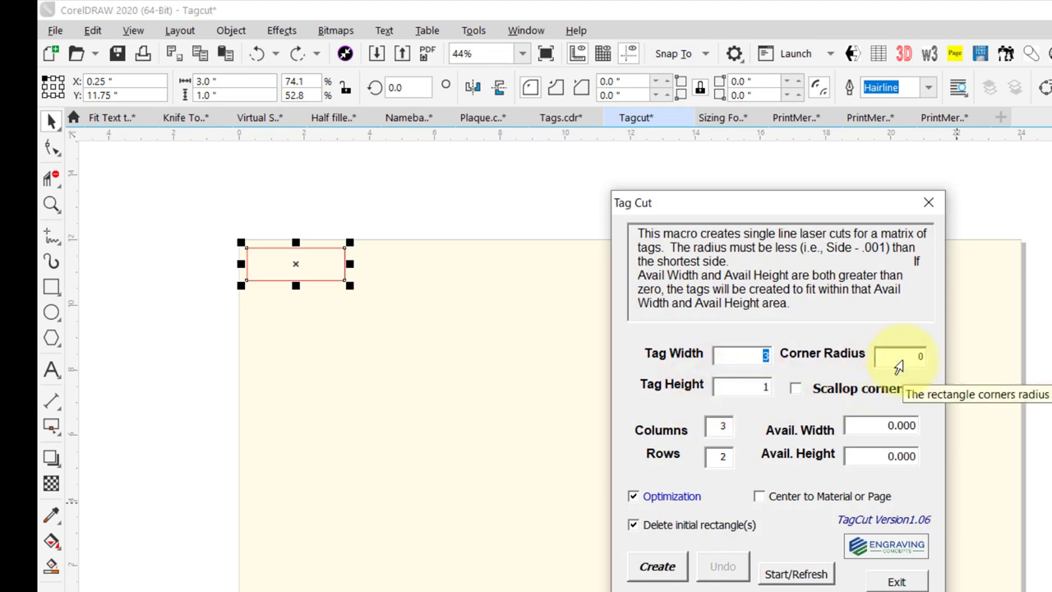
pyautogui.press('Tab')
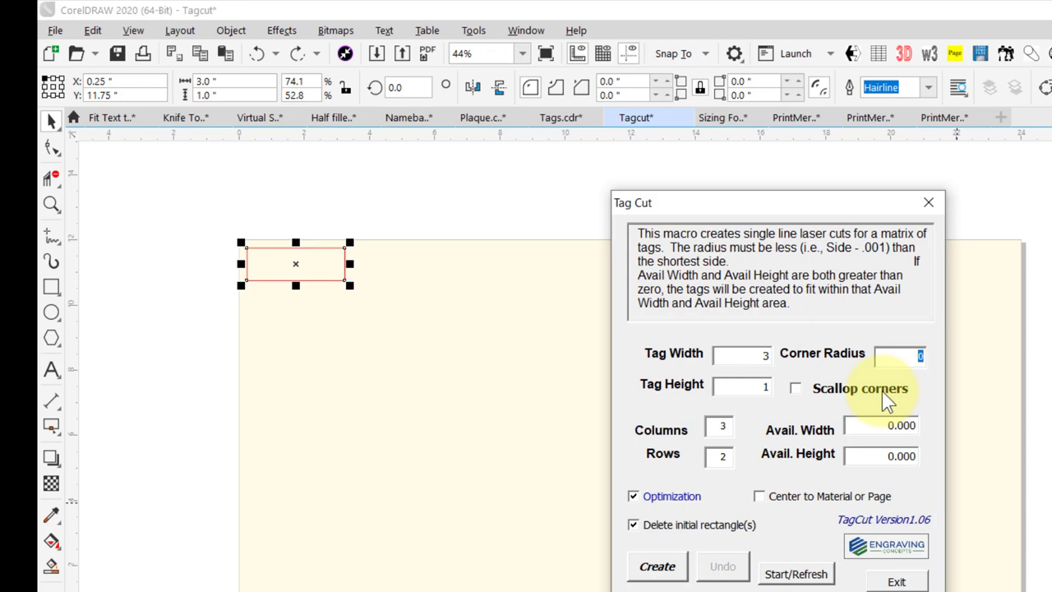
pyautogui.write('.125')
pyautogui.click(867, 430)
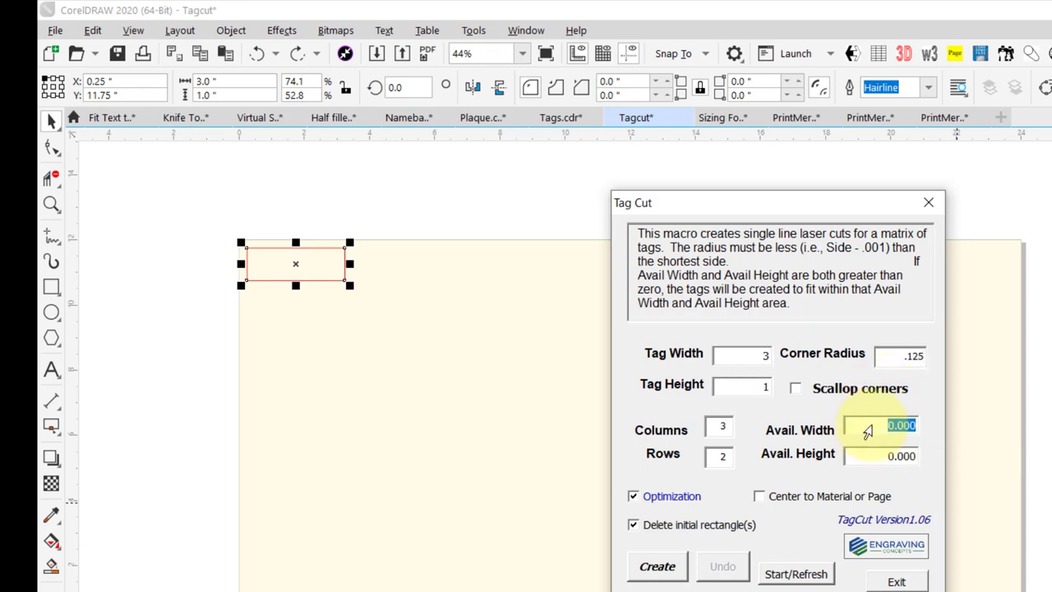
pyautogui.write('23.5')
pyautogui.click(876, 465)
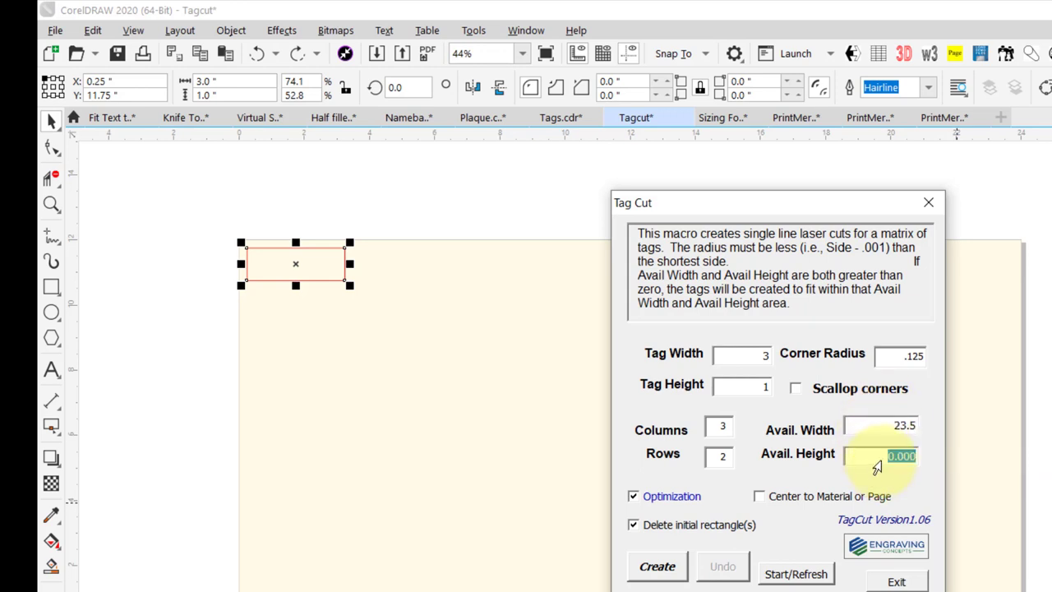
pyautogui.write('11.75')
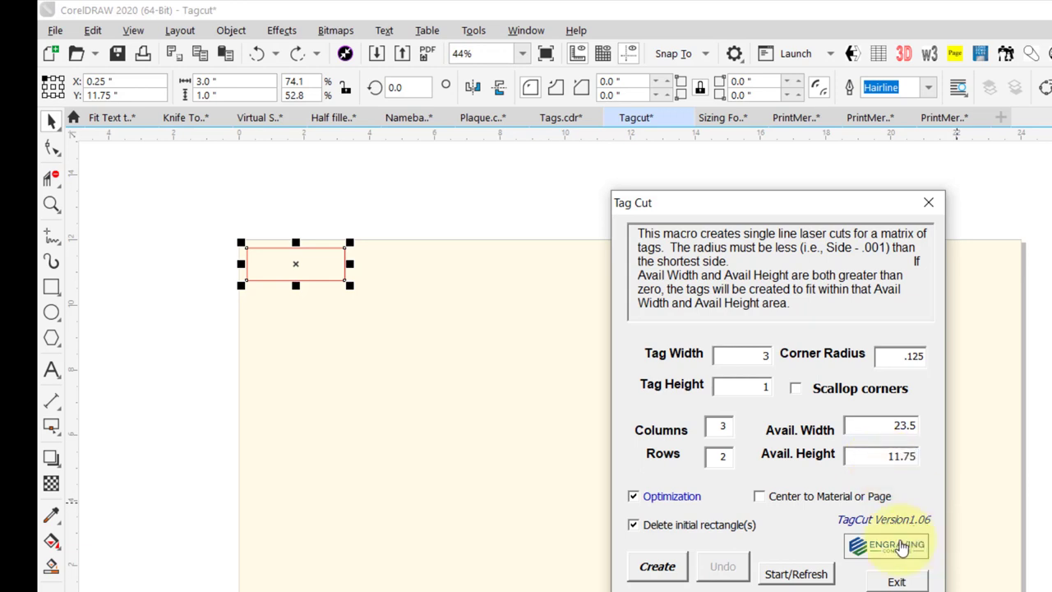
pyautogui.click(658, 567)
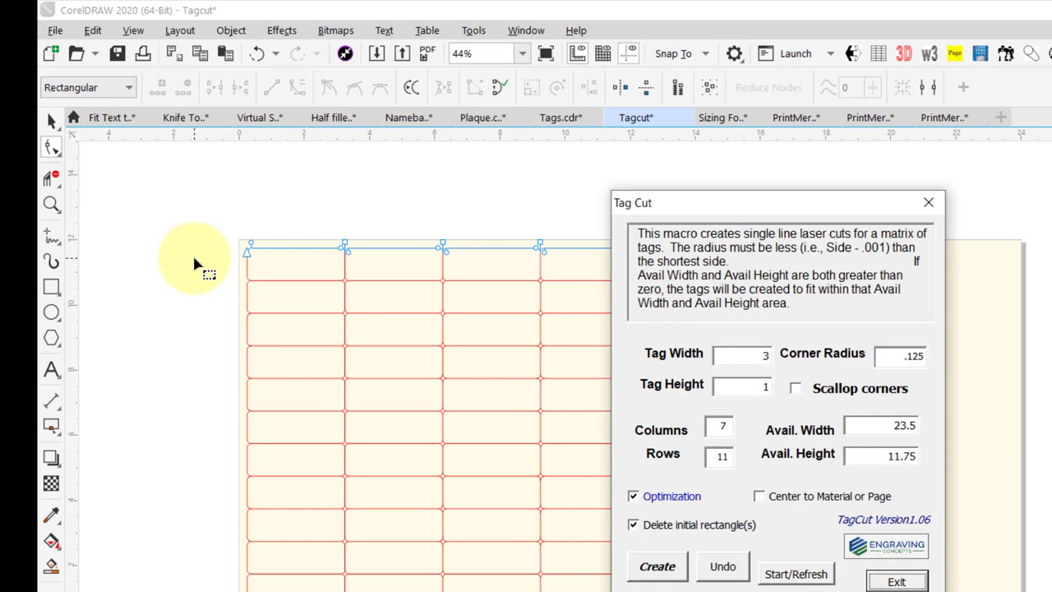
pyautogui.click(893, 580)
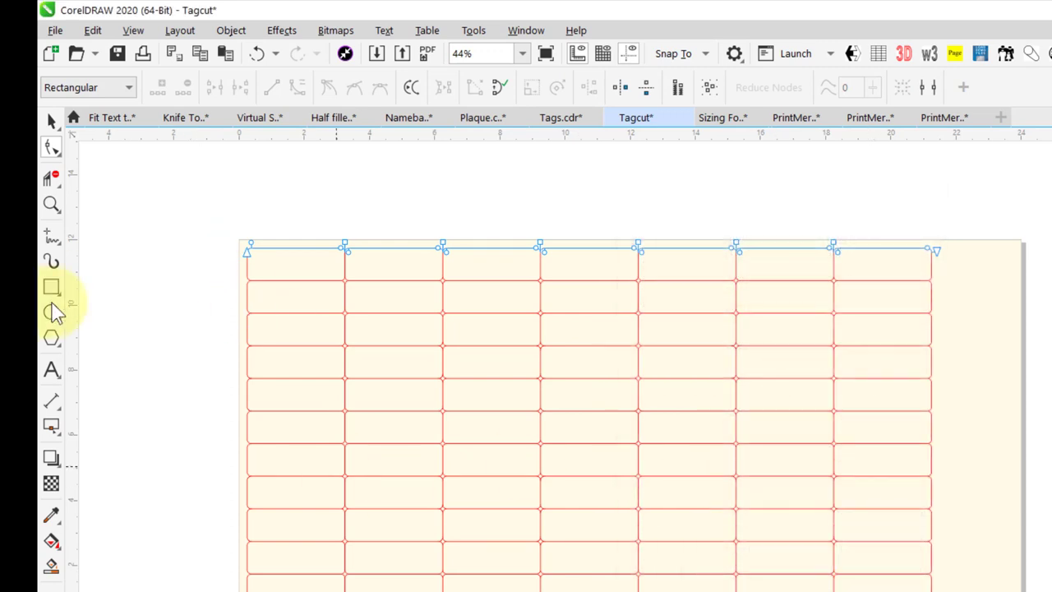
# Step: Inspect the corner intersections of the rounded tag grid and ungroup the grid into separate cut shapes
pyautogui.scroll(5, 383, 306)
pyautogui.scroll(-2, 383, 306)
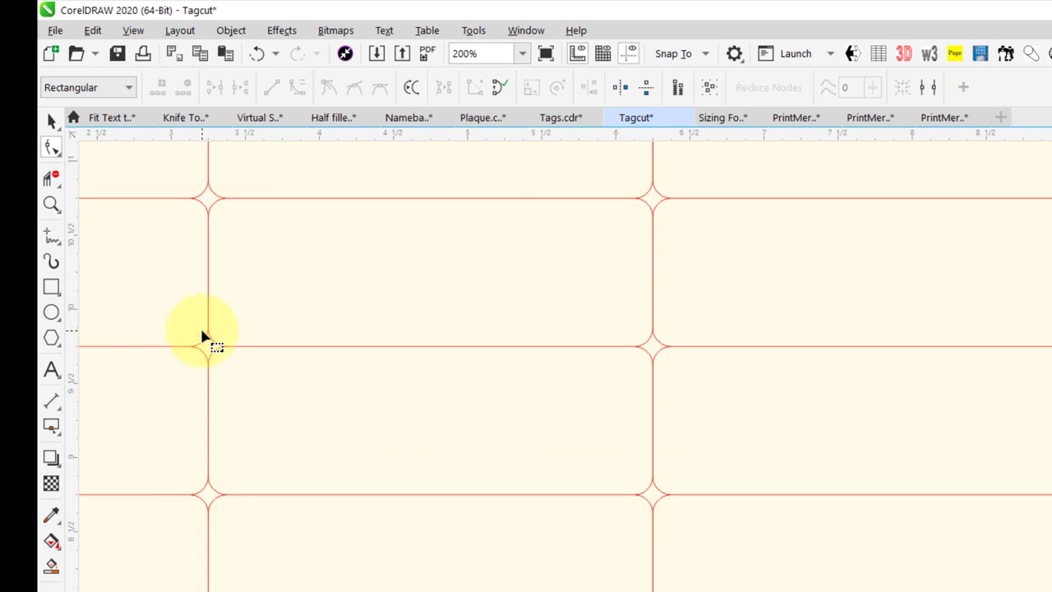
pyautogui.scroll(-2, 203, 337)
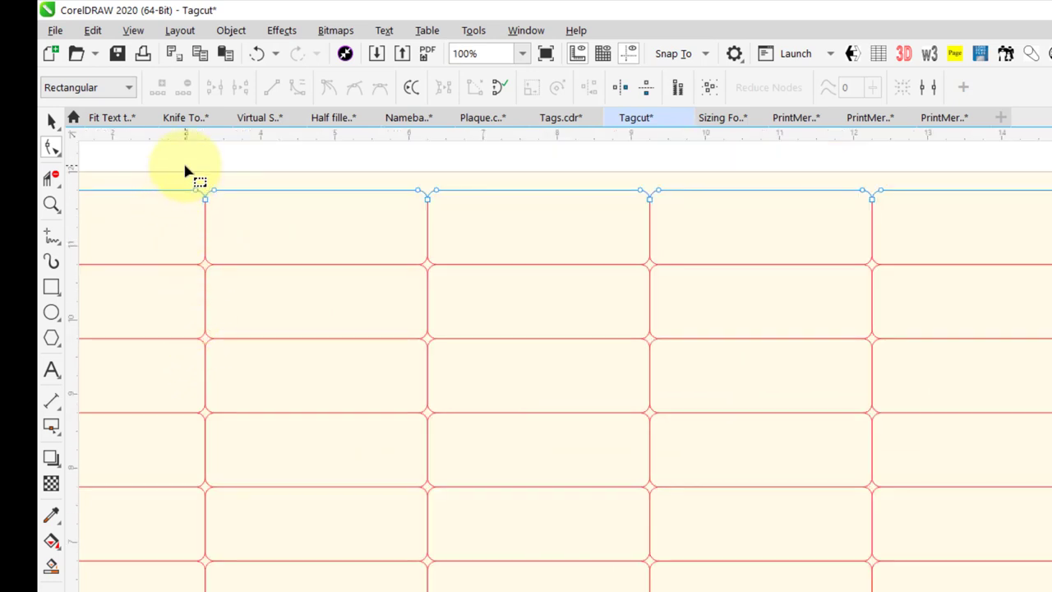
pyautogui.press('space')
pyautogui.press('Delete')
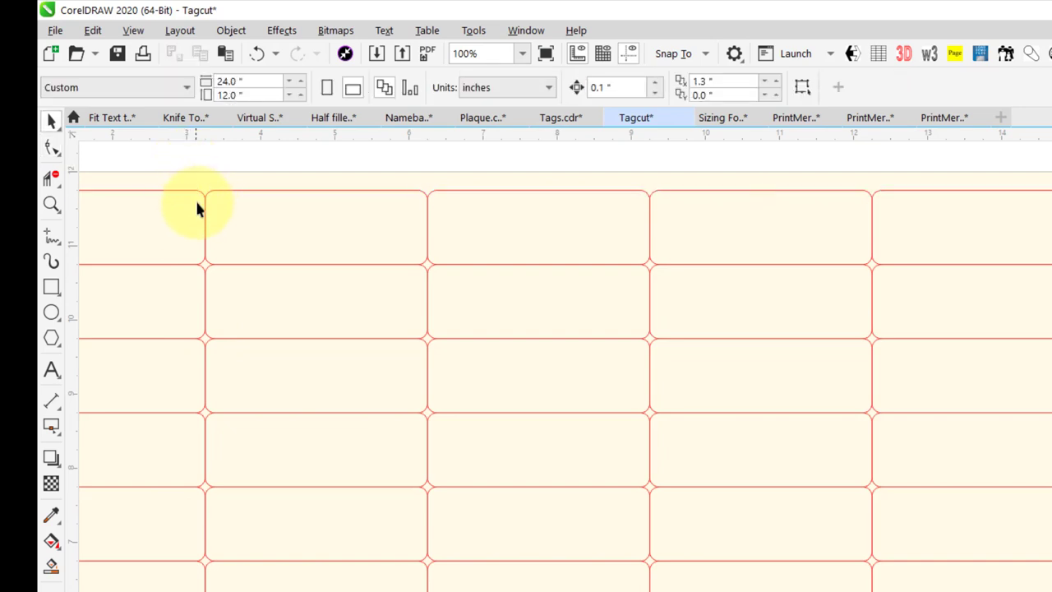
pyautogui.click(204, 208)
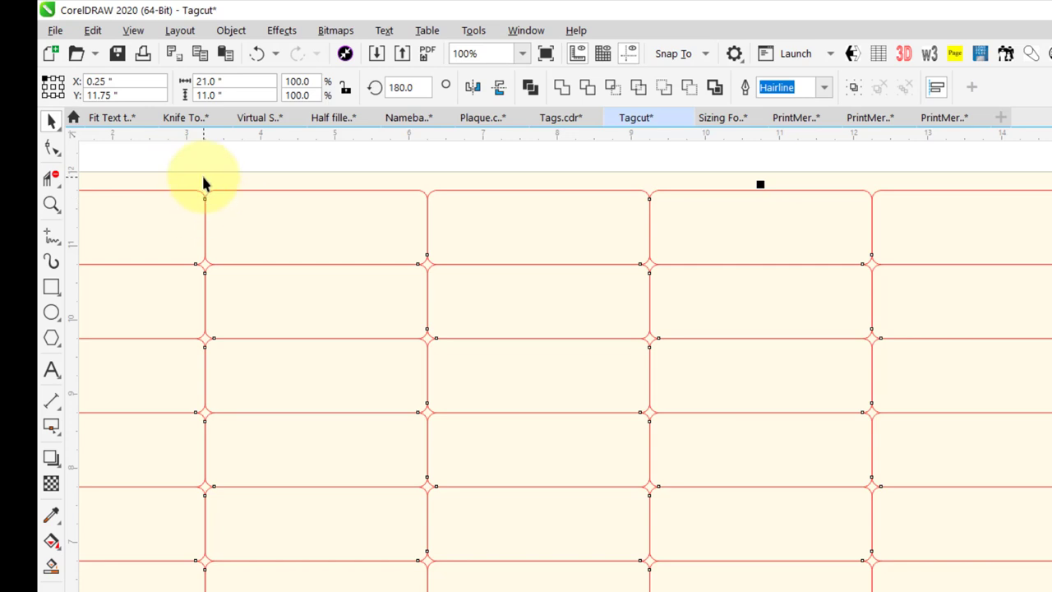
pyautogui.click(202, 174)
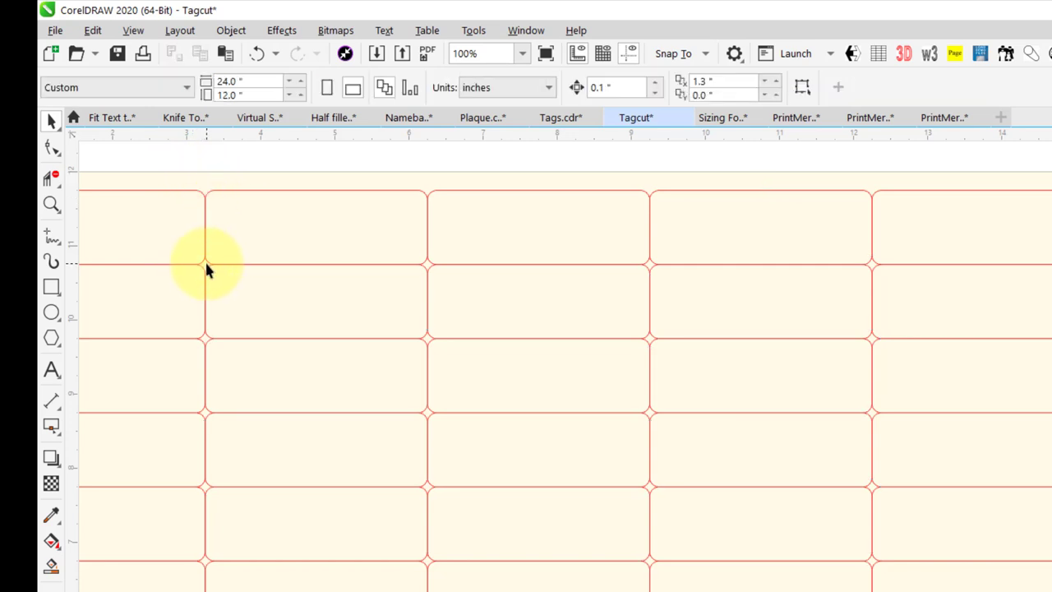
# Step: Color the first interior corner star's outline blue and the one below it green, and compare the two shapes up close
pyautogui.click(205, 263)
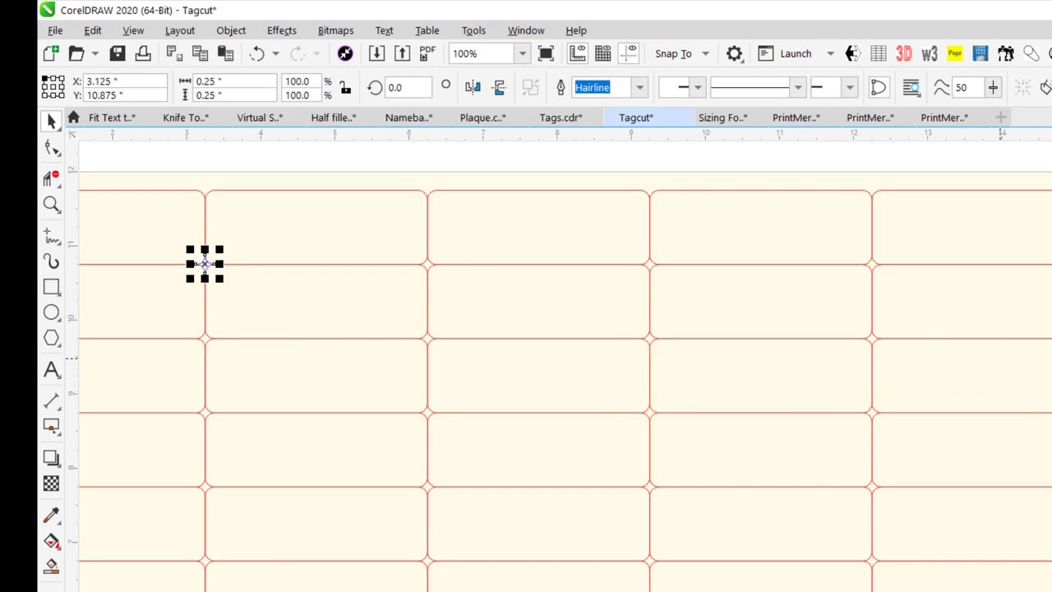
pyautogui.click(204, 333)
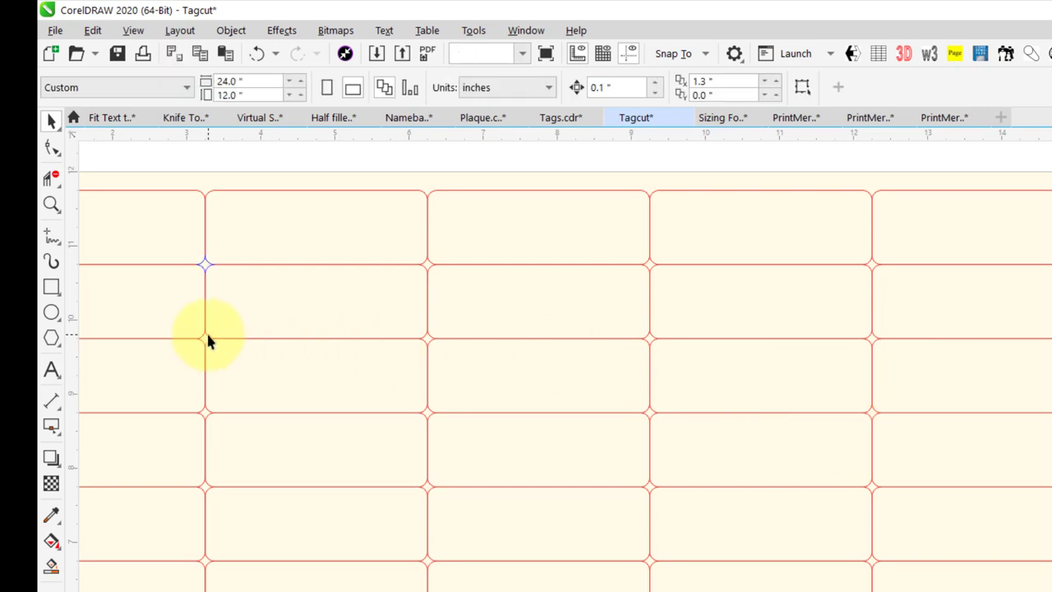
pyautogui.click(207, 339)
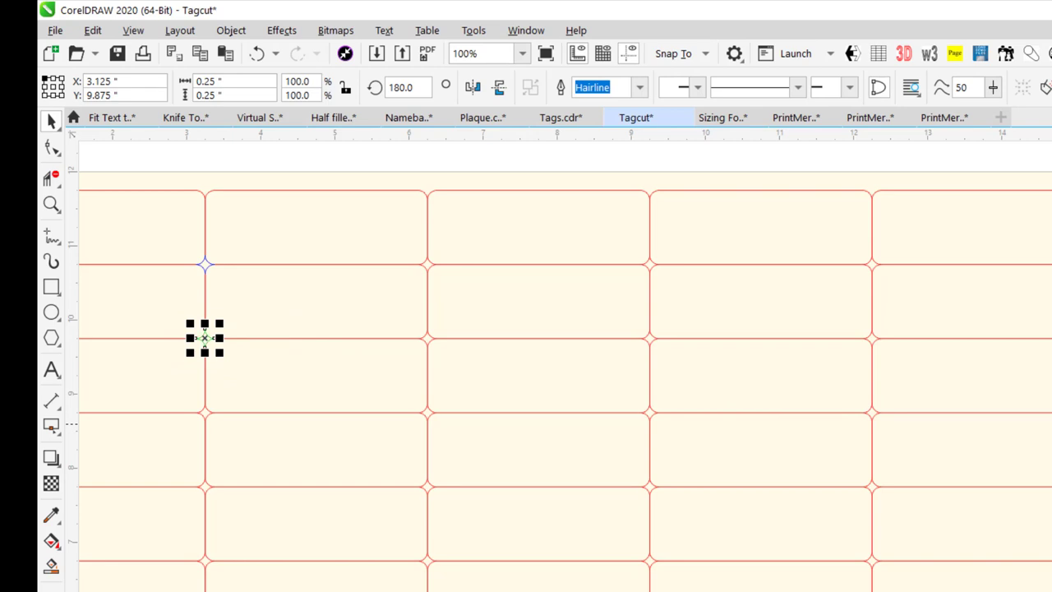
pyautogui.click(199, 181)
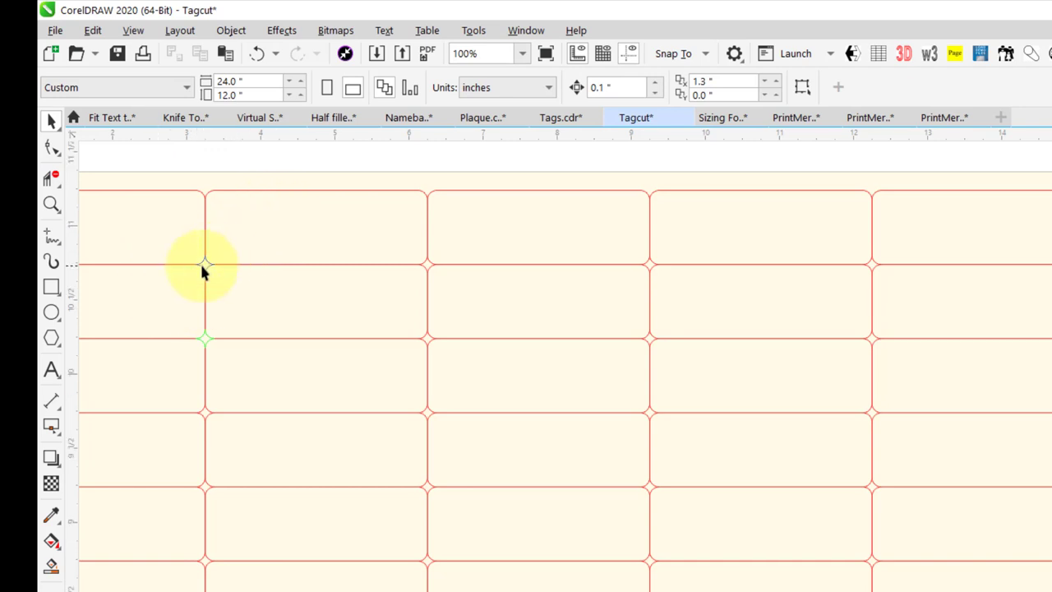
pyautogui.scroll(2, 200, 263)
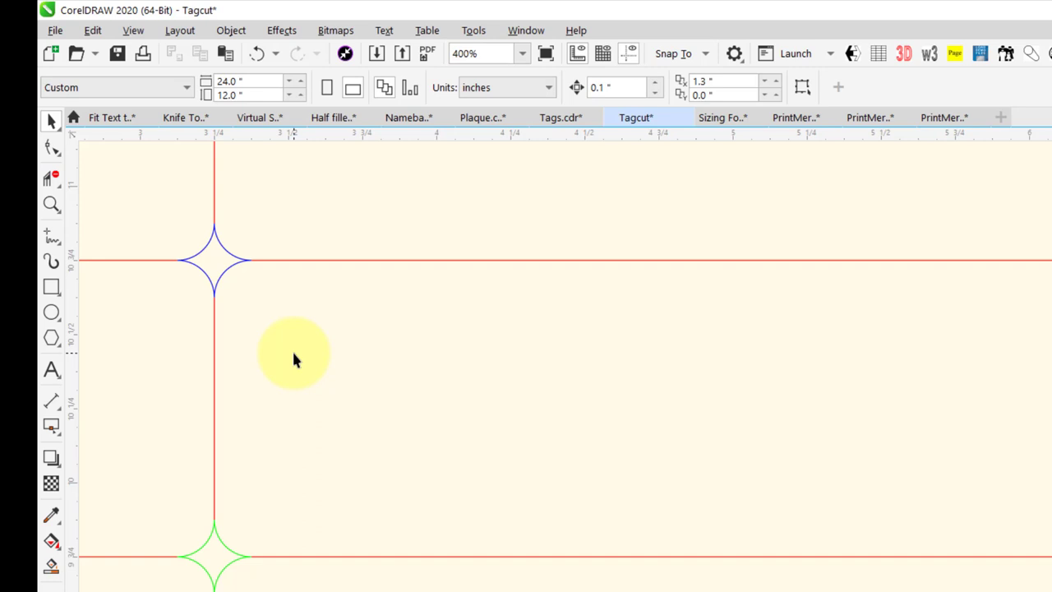
pyautogui.scroll(-3, 292, 349)
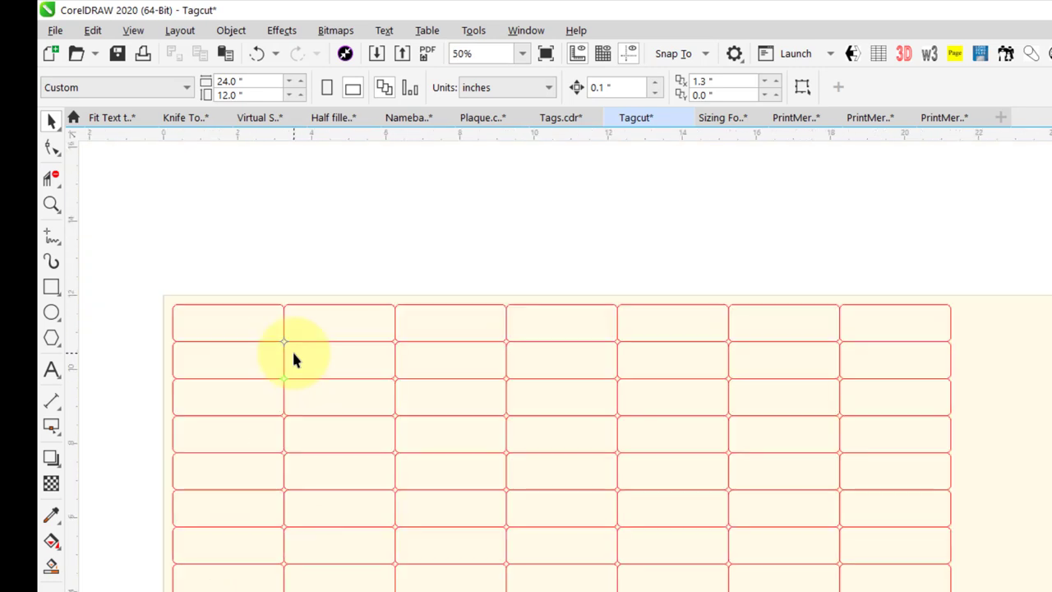
# Step: Undo the star recoloring, the ungrouping and the rounded tag grid to bring back the single rectangle
pyautogui.click(258, 54)
pyautogui.click(258, 54)
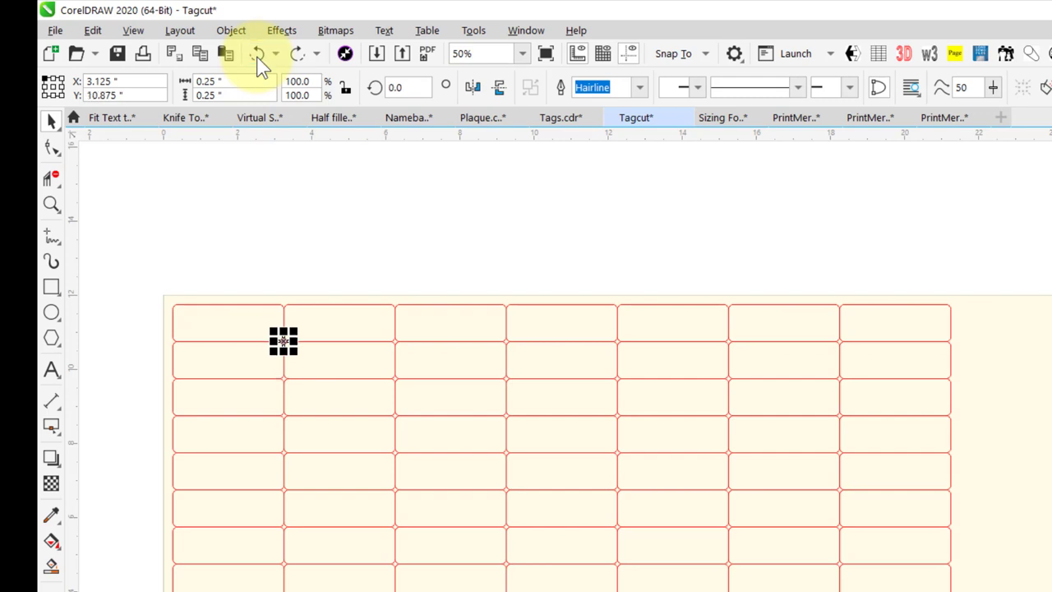
pyautogui.click(258, 56)
pyautogui.click(258, 56)
pyautogui.click(258, 56)
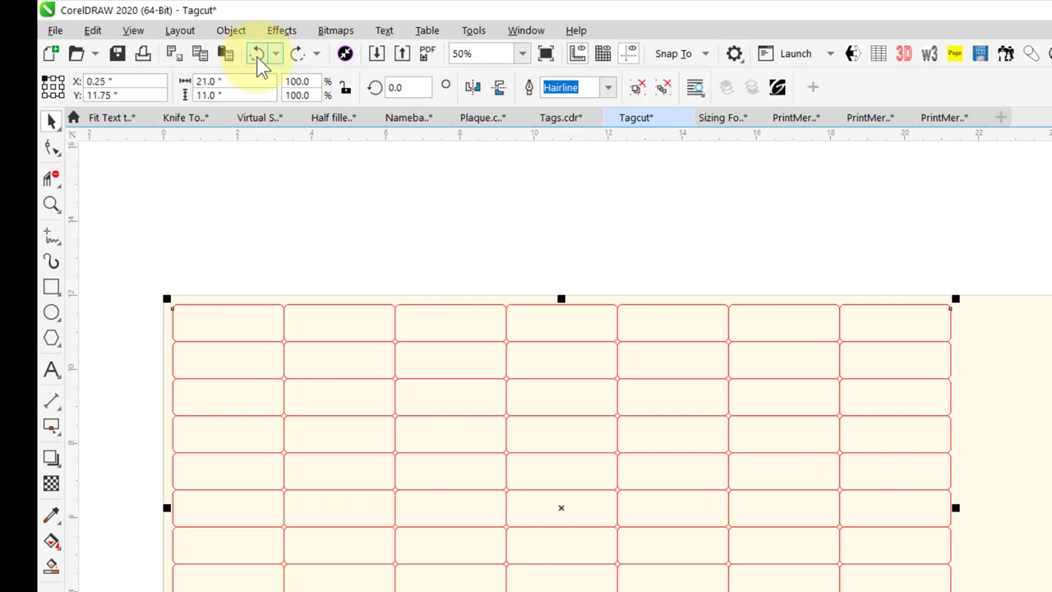
pyautogui.click(258, 56)
pyautogui.click(310, 424)
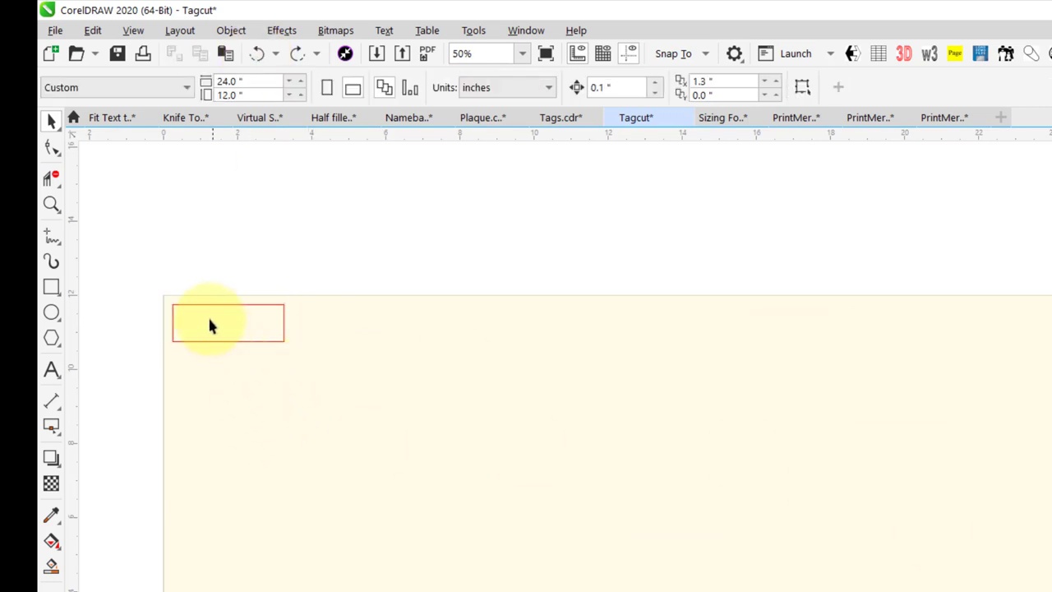
# Step: Try to create a TagCut grid from the red rectangle with corner radius .5, available width 23.5 and available height 11.5
pyautogui.moveTo(155, 276); pyautogui.dragTo(311, 369)
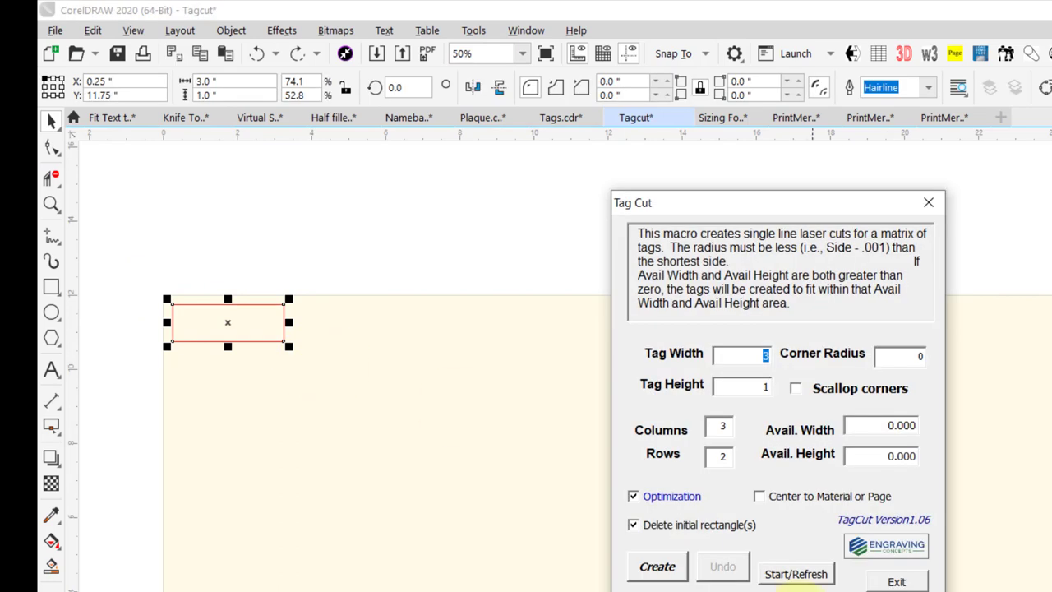
pyautogui.click(893, 363)
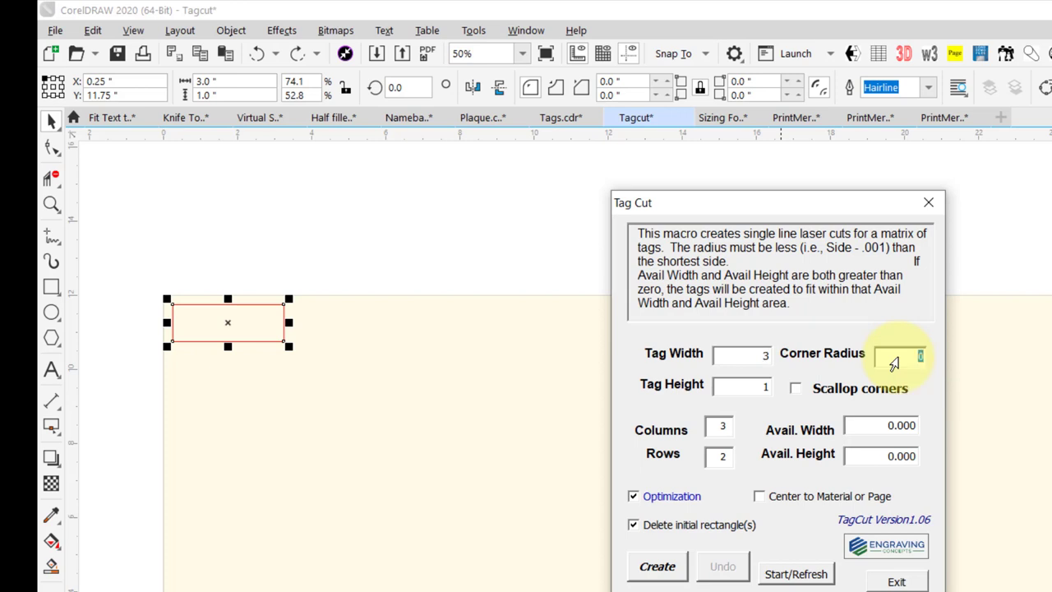
pyautogui.write('.5')
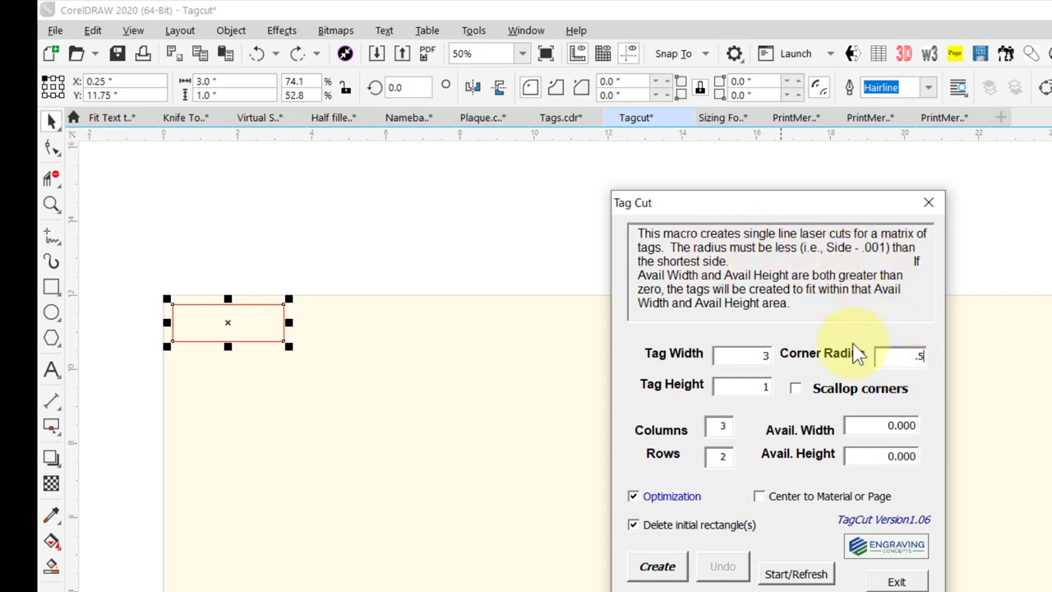
pyautogui.click(864, 431)
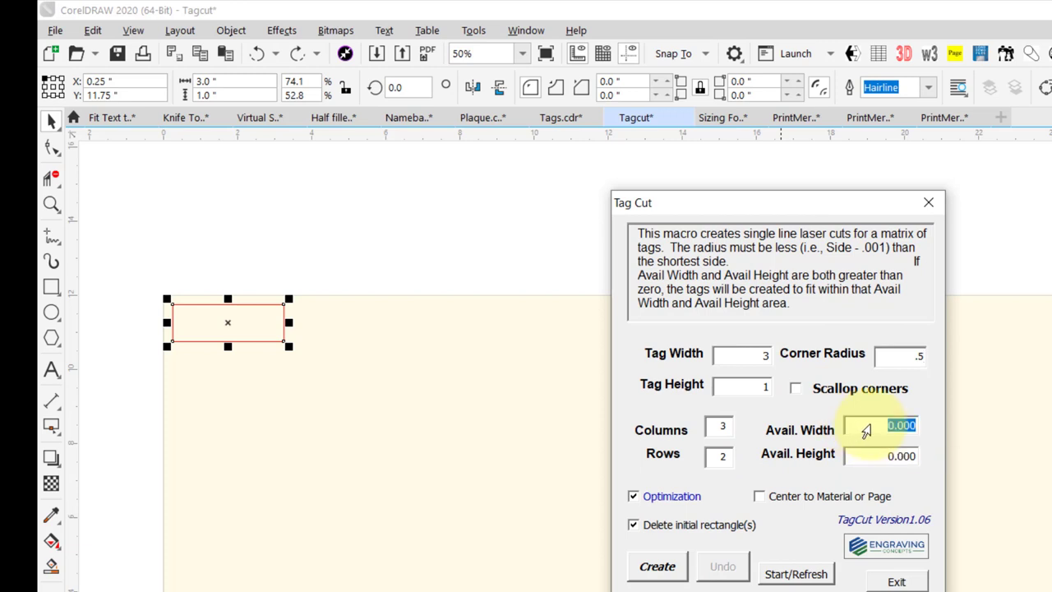
pyautogui.write('23.5')
pyautogui.click(873, 462)
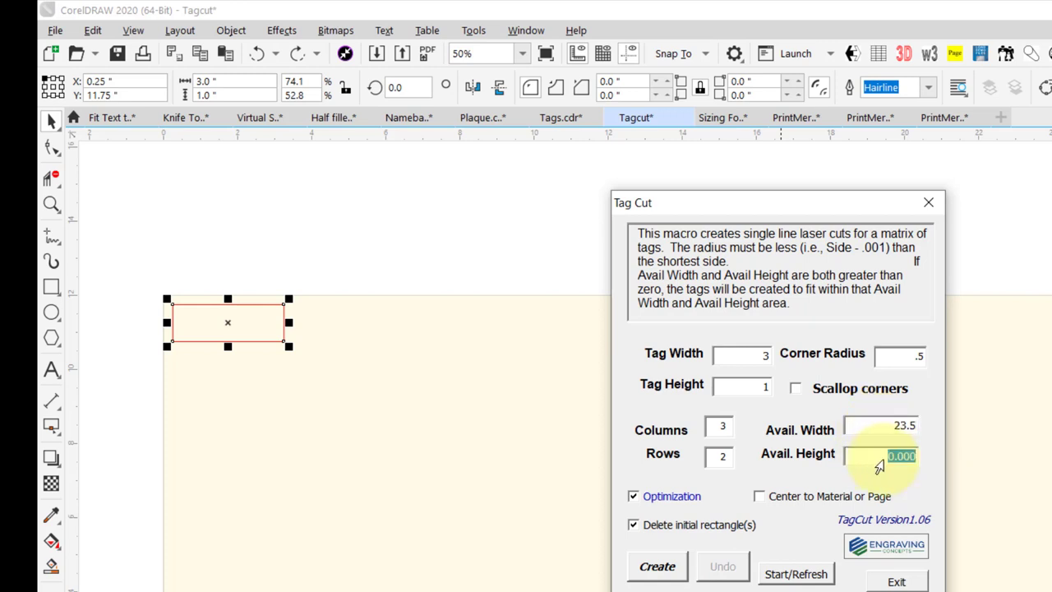
pyautogui.write('11.5')
pyautogui.click(657, 567)
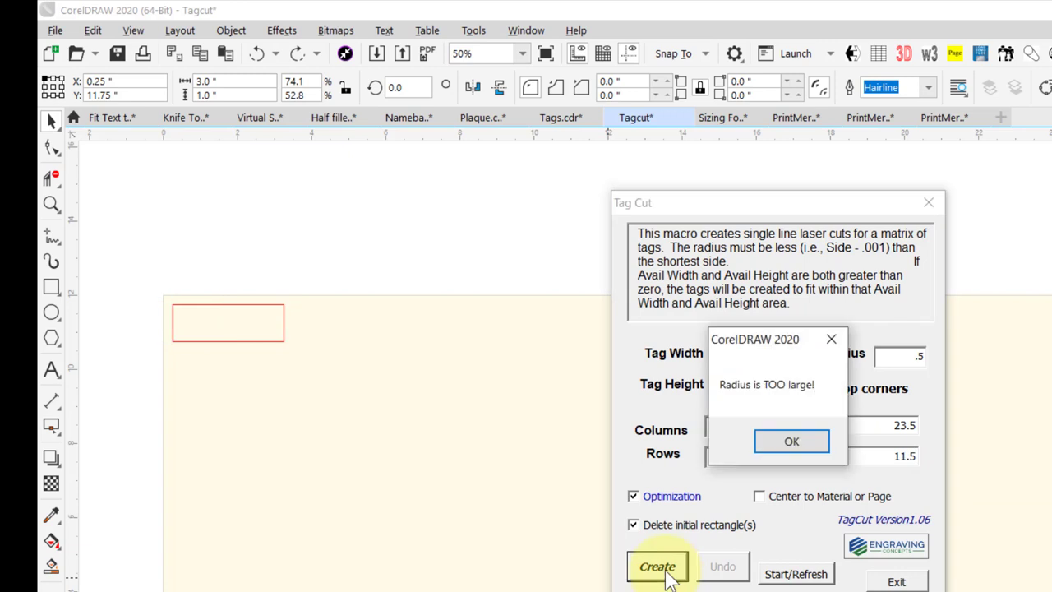
pyautogui.click(779, 444)
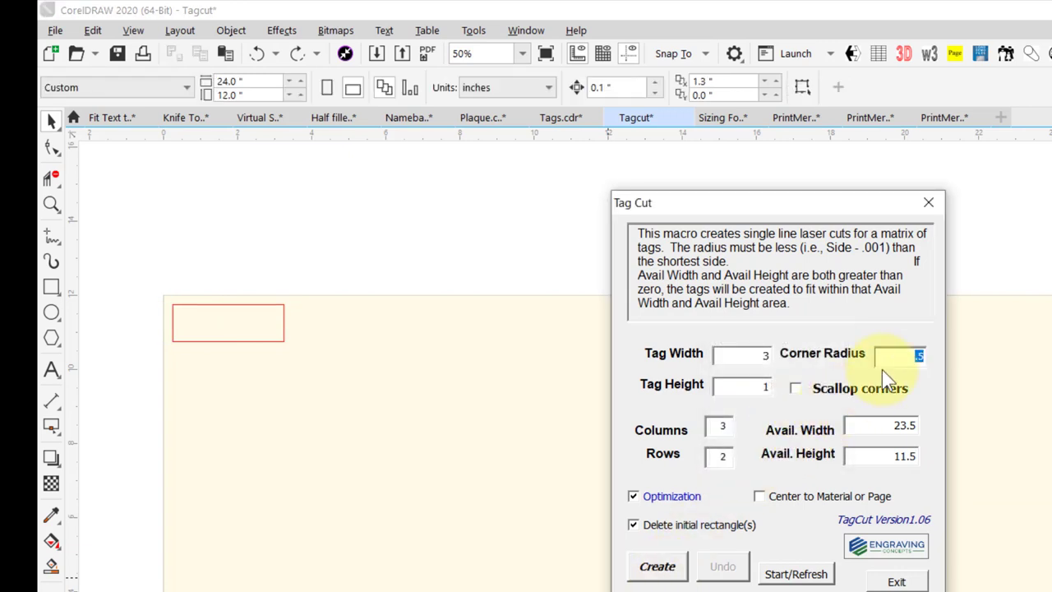
# Step: Set the corner radius to .499, create the tag cut grid, and exit the macro
pyautogui.write('.499')
pyautogui.click(668, 571)
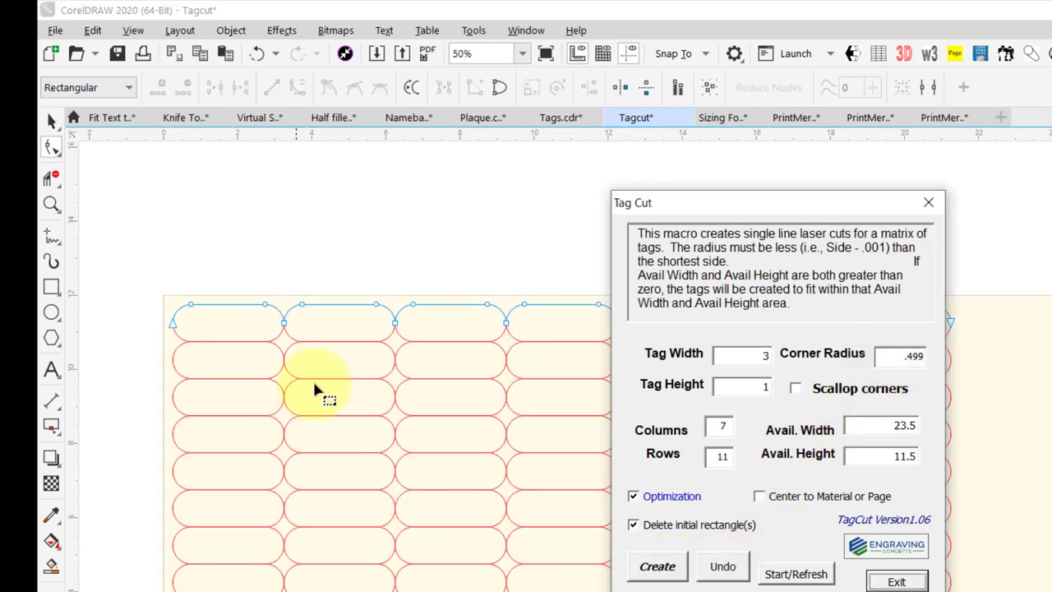
pyautogui.click(359, 294)
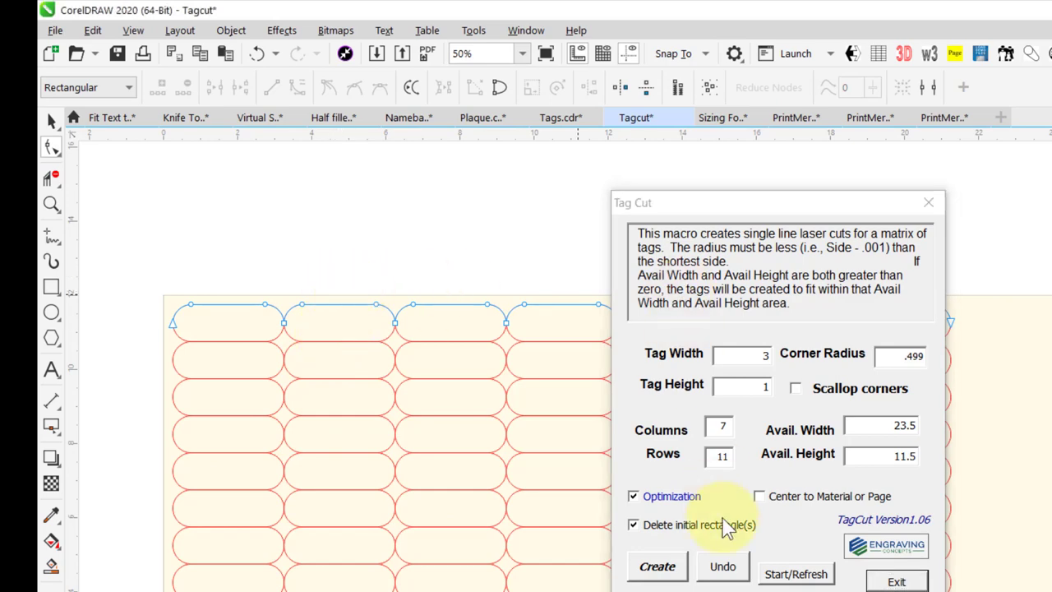
pyautogui.click(902, 580)
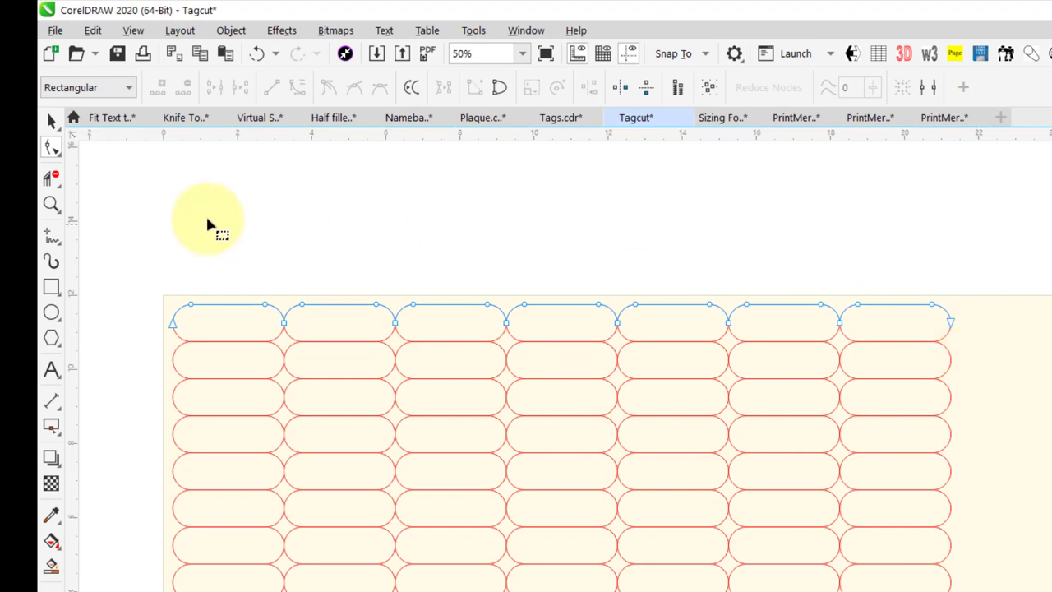
# Step: Undo the tag grid made with the .499 corner radius
pyautogui.click(258, 54)
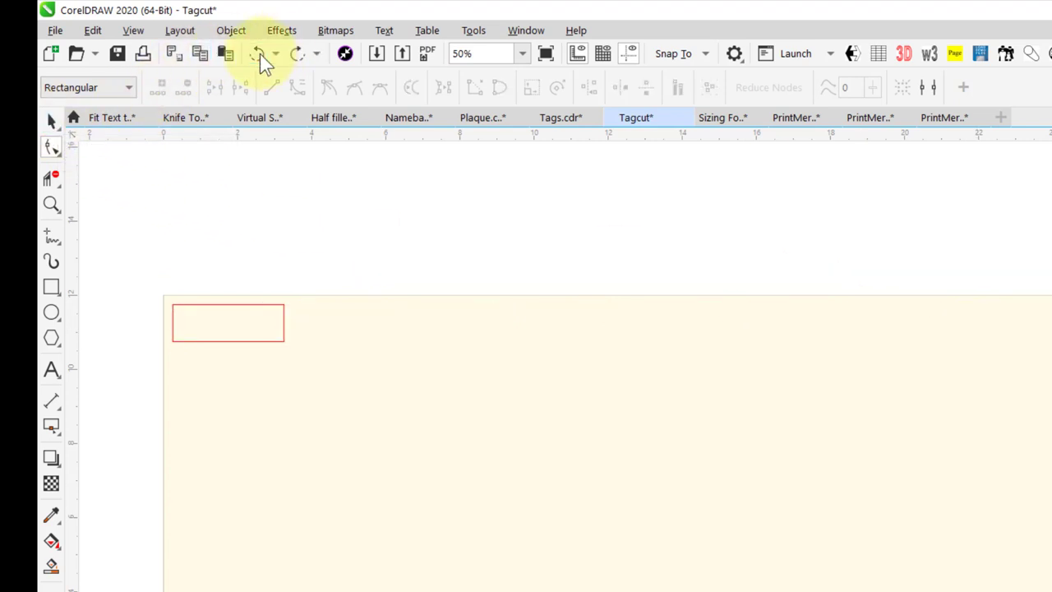
# Step: Start TagCut on the red rectangle and set a corner radius of .15 with scalloped corners
pyautogui.doubleClick(51, 121)
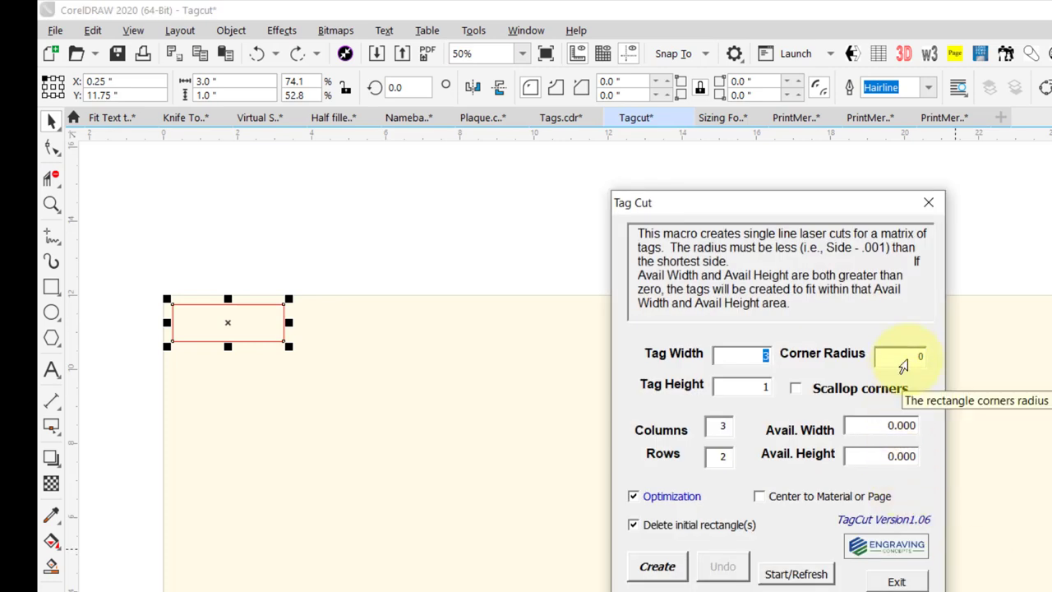
pyautogui.click(902, 364)
pyautogui.write('.')
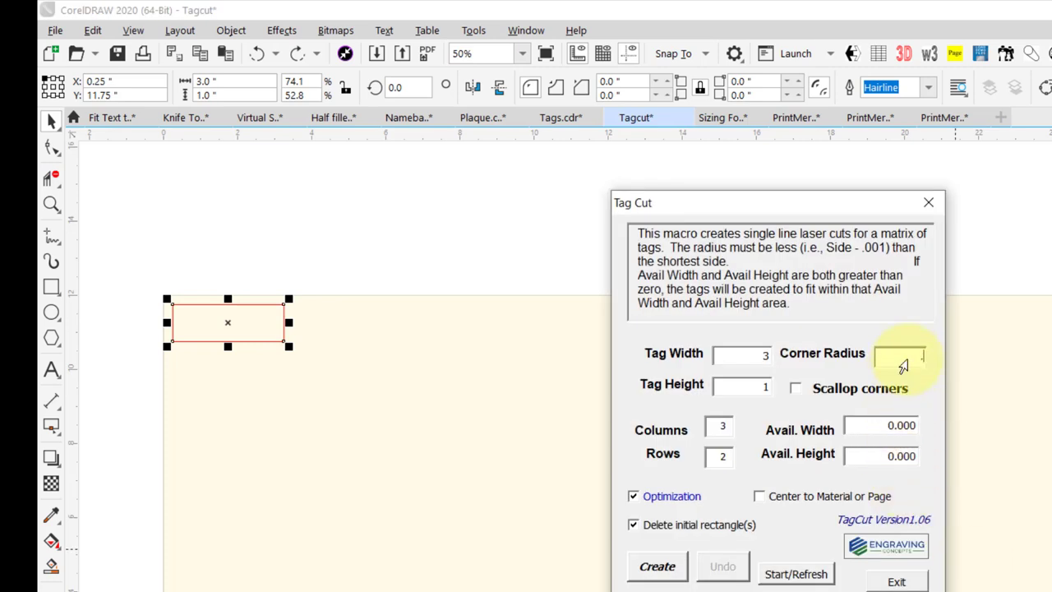
pyautogui.write('15')
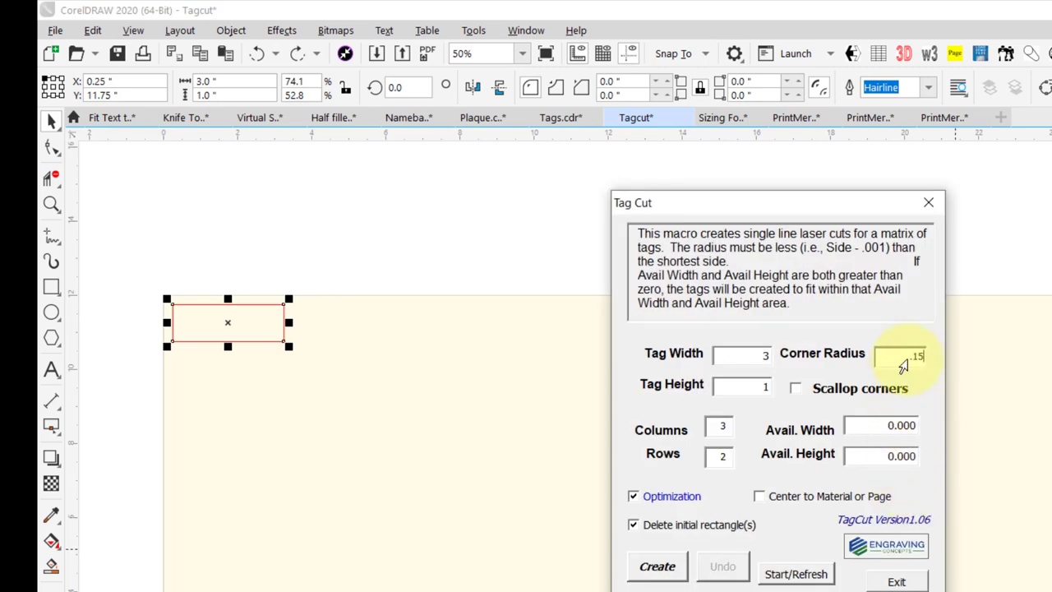
pyautogui.click(795, 389)
# Step: Set the available width to 23.5 and available height to 11.5, create the scalloped tag grid, and close the macro
pyautogui.click(877, 436)
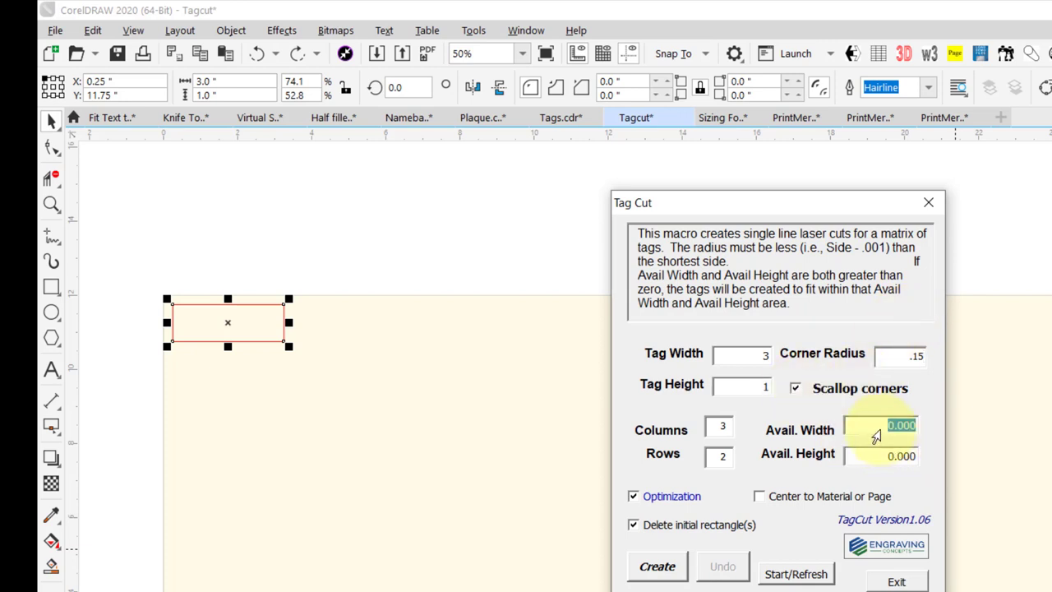
pyautogui.write('23.5')
pyautogui.click(884, 456)
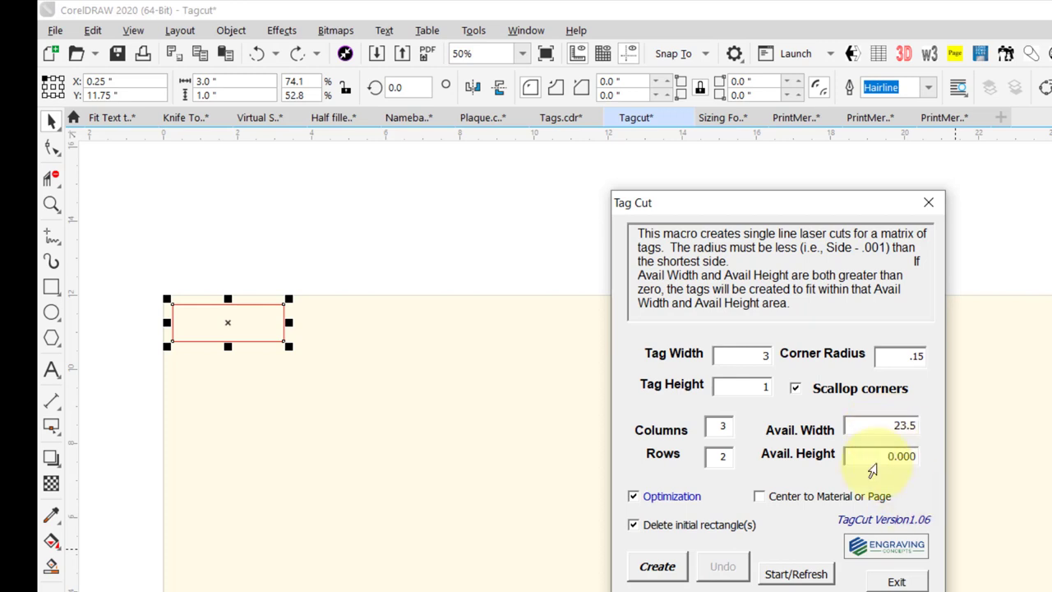
pyautogui.doubleClick(904, 456)
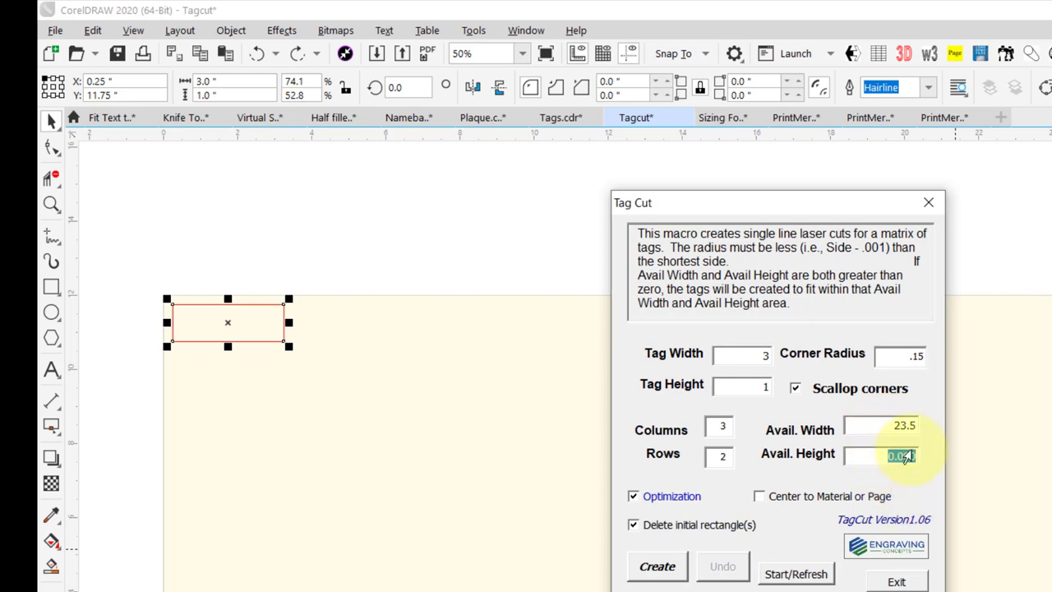
pyautogui.write('11.5')
pyautogui.click(657, 567)
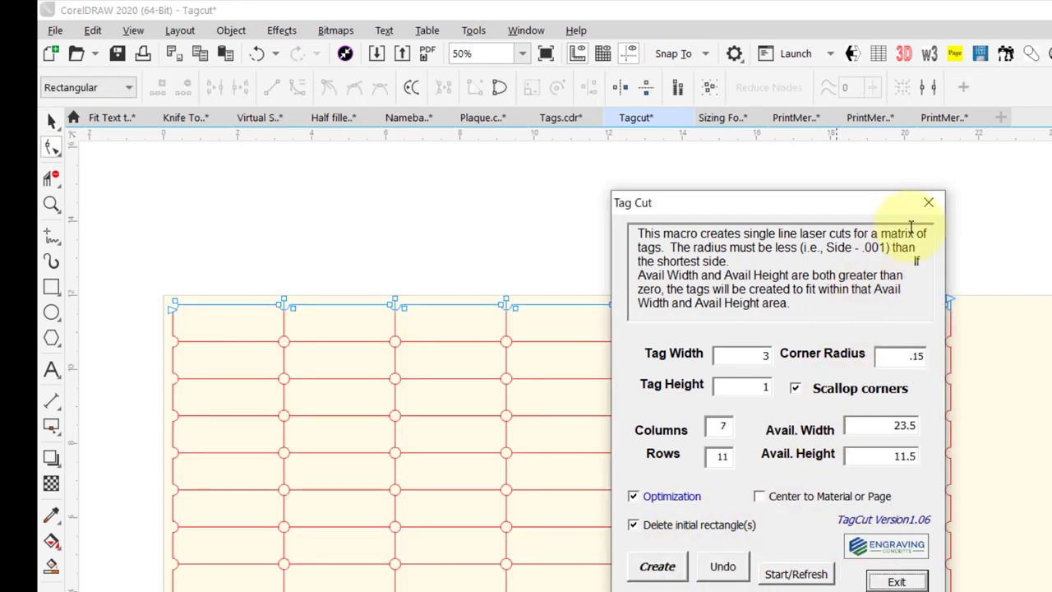
pyautogui.click(928, 202)
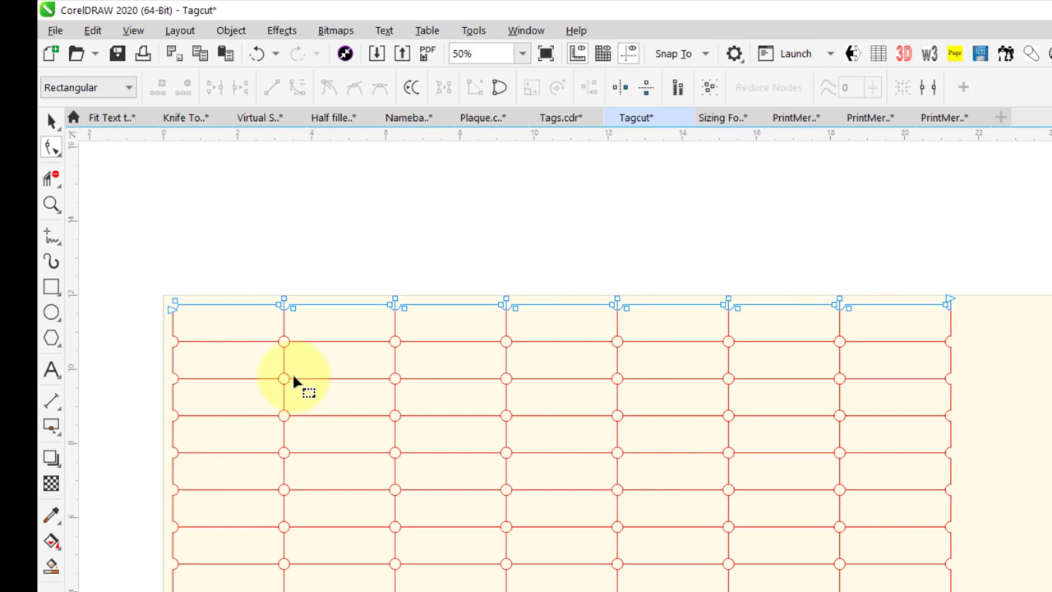
# Step: Examine the scalloped corner cuts where the tags meet and along the grid's upper edge, and switch to the Pick tool
pyautogui.scroll(2, 292, 355)
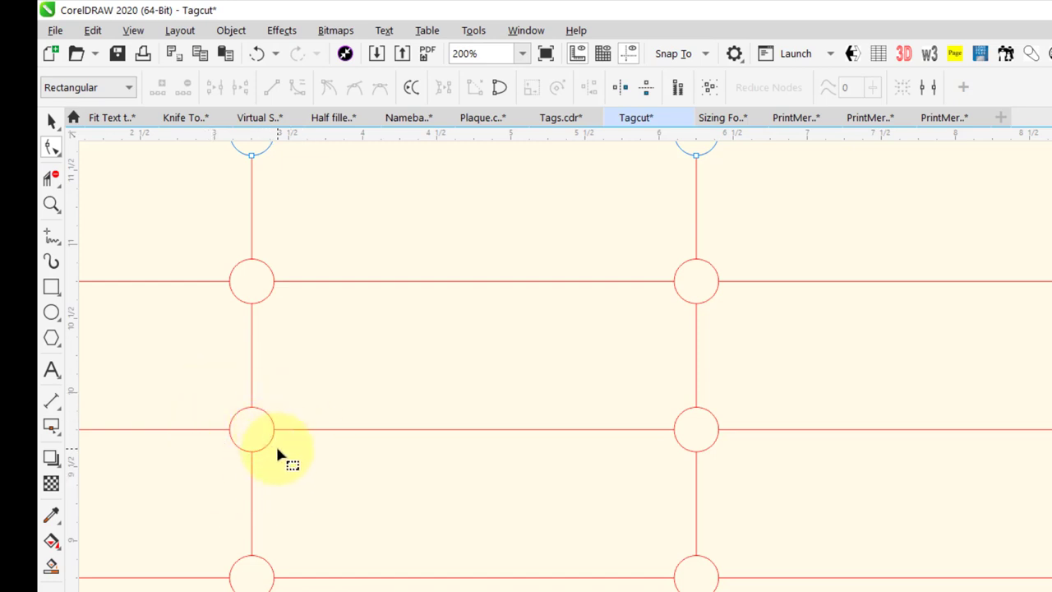
pyautogui.scroll(-2, 275, 443)
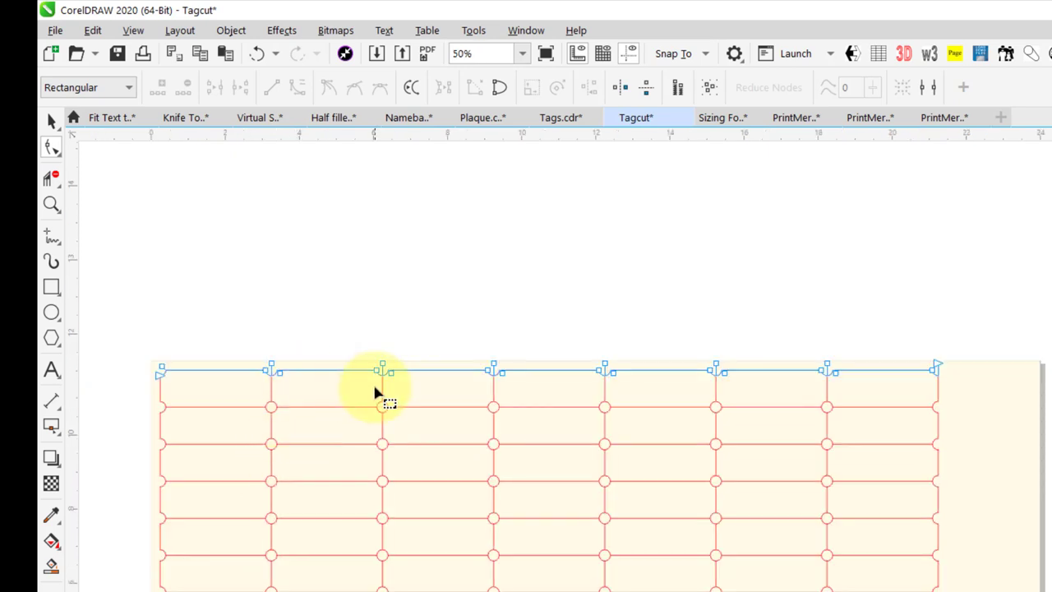
pyautogui.scroll(1, 375, 385)
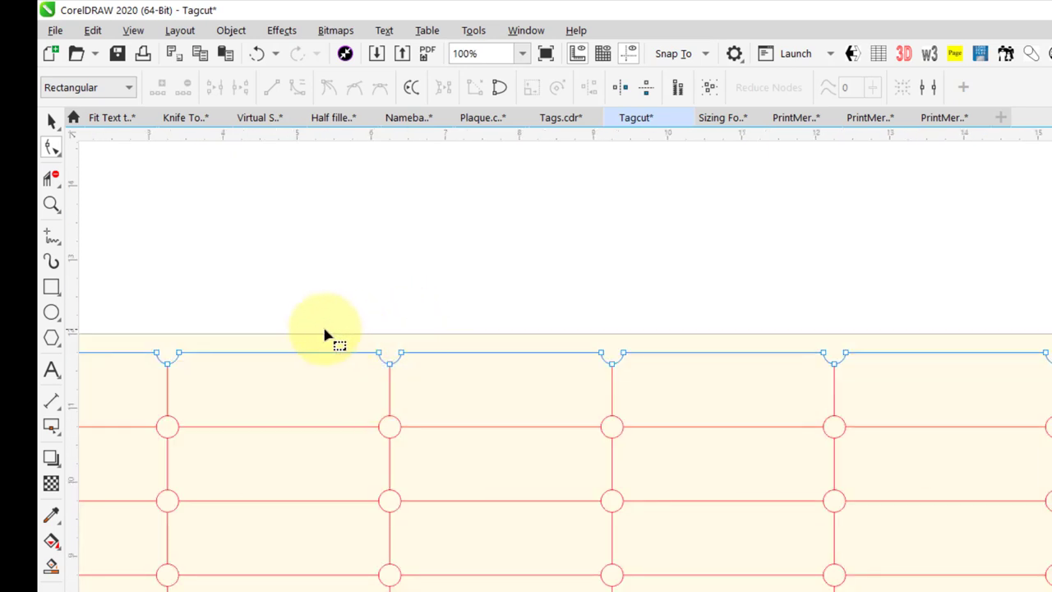
pyautogui.click(51, 121)
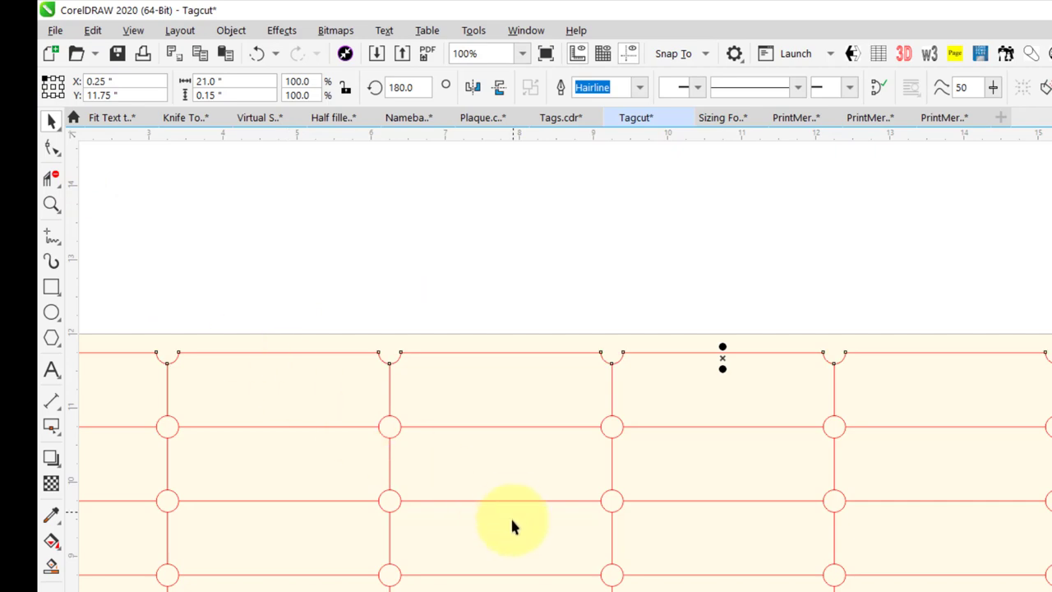